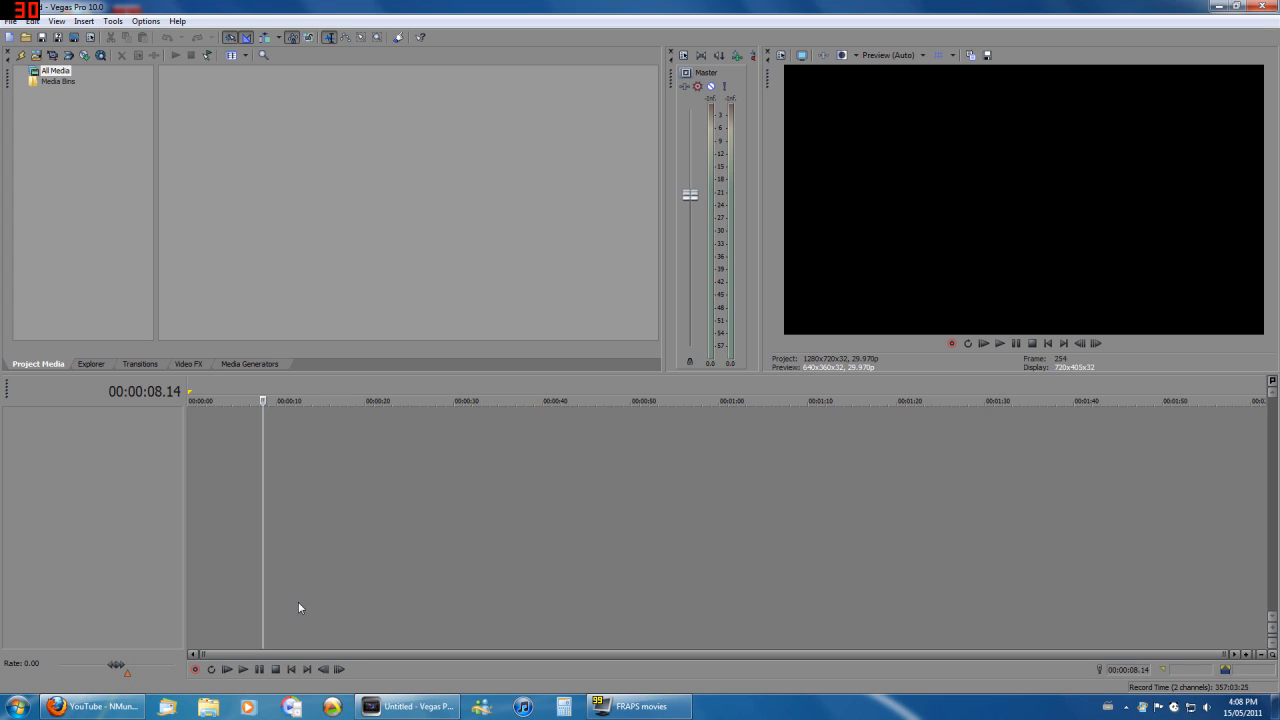
# Launch a second Vegas Pro 10.0 instance, then return to the first project window
pyautogui.rightClick(376, 710)
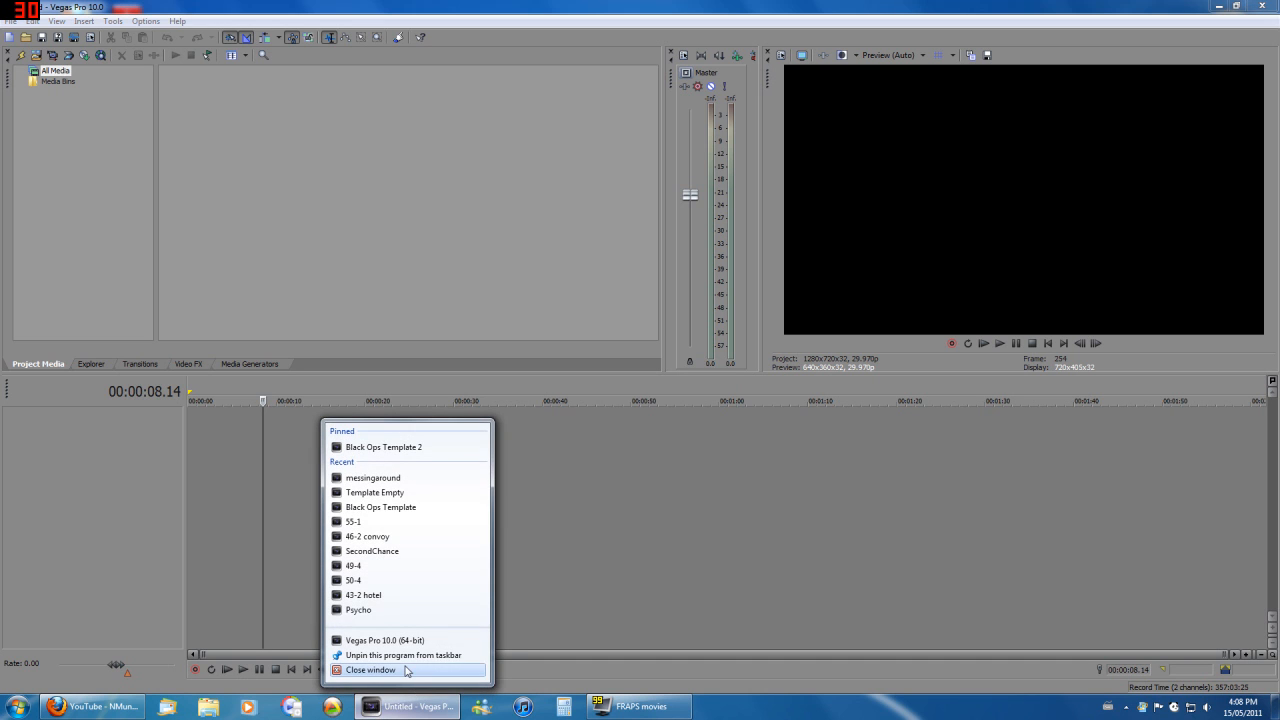
pyautogui.click(387, 641)
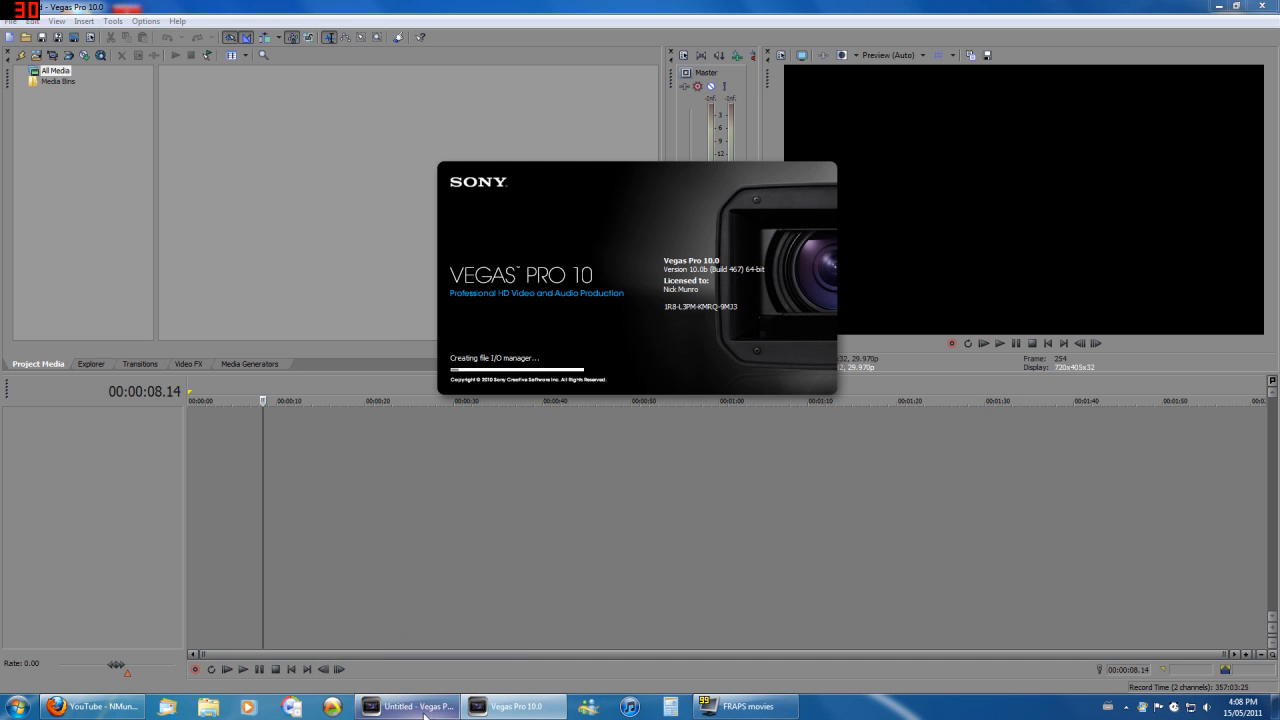
pyautogui.moveTo(434, 714)
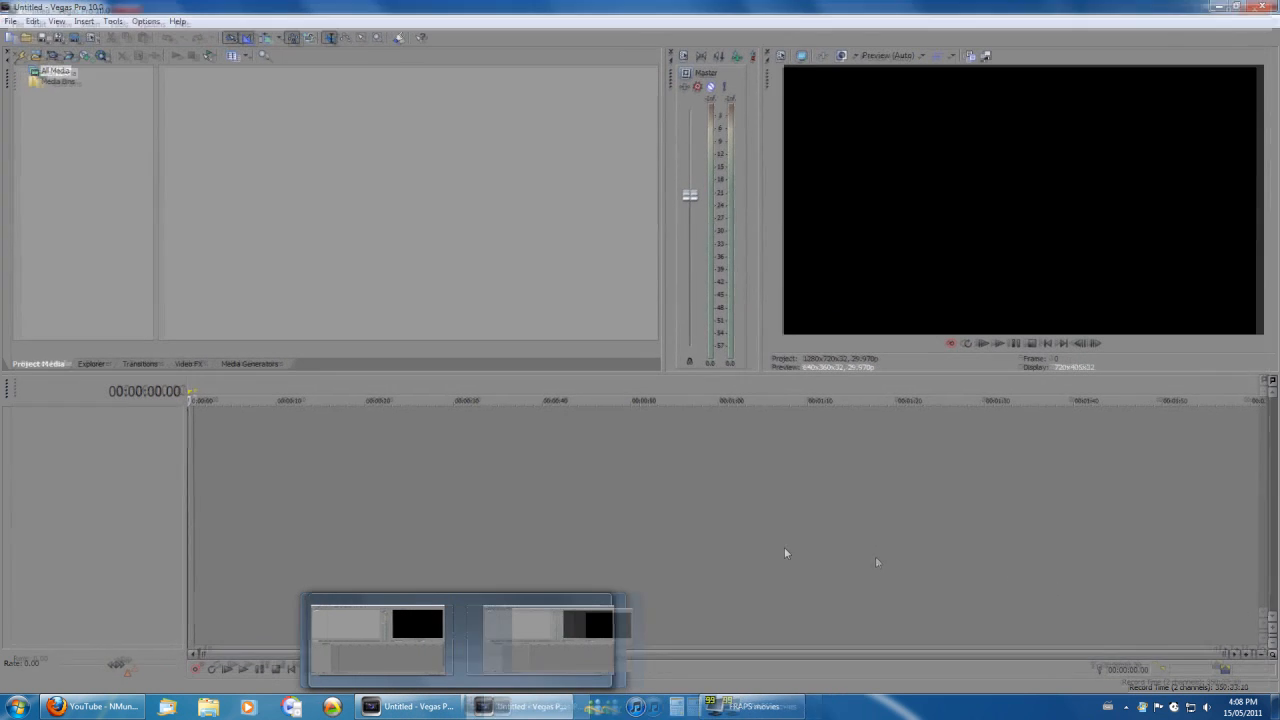
pyautogui.click(475, 636)
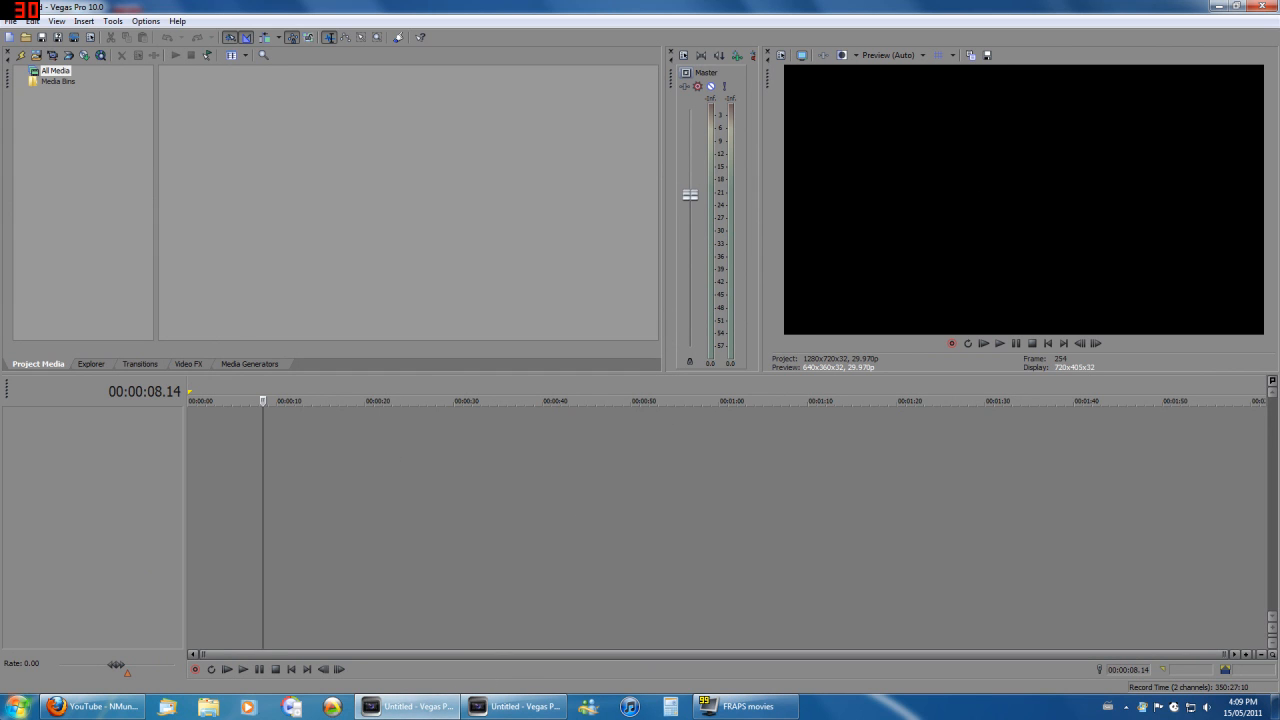
# Switch to Paint and fill the blank 1280 × 720 px canvas with black
pyautogui.click(3, 705)
pyautogui.click(92, 369)
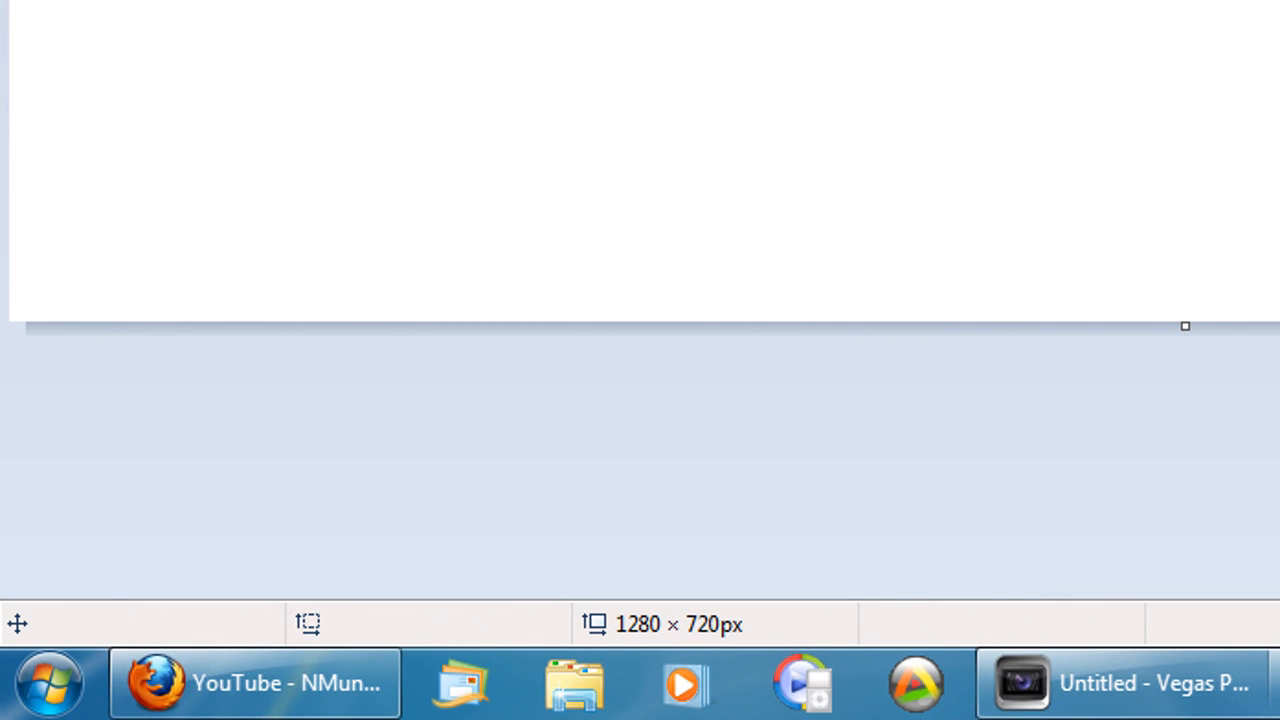
pyautogui.click(251, 248)
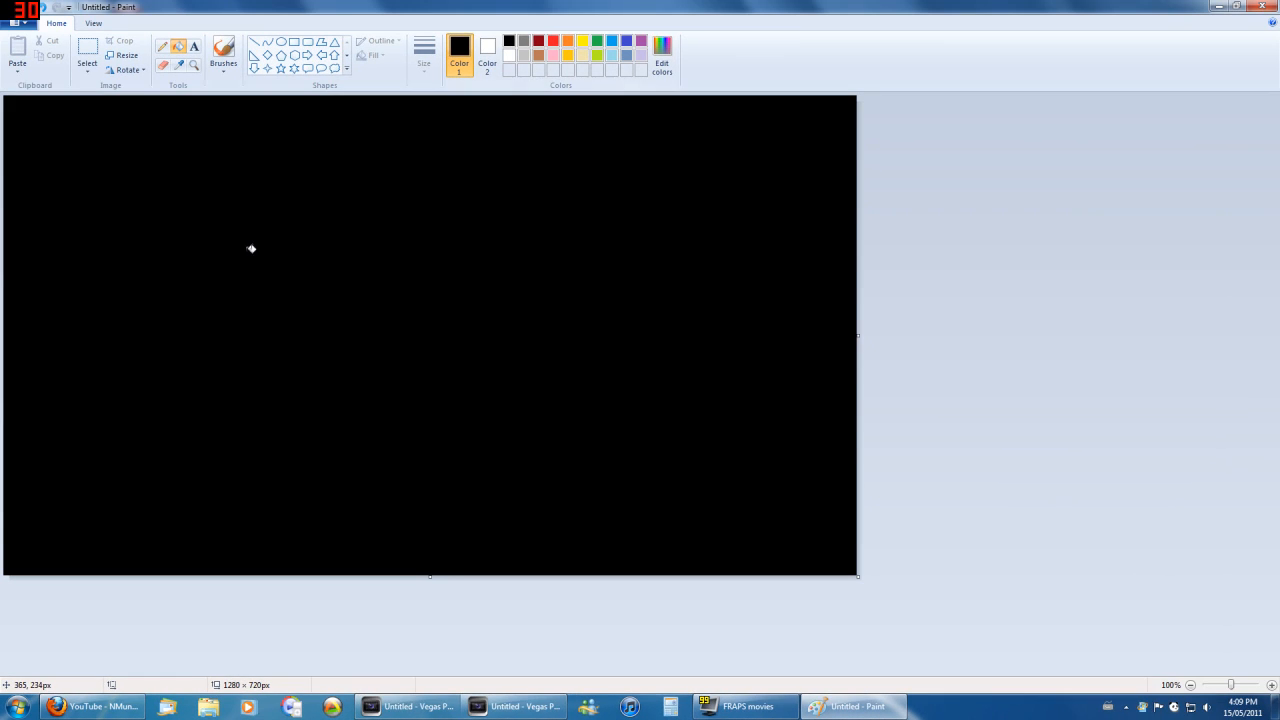
# Save the black image in the Pictures library under the name BlackBG
pyautogui.click(12, 25)
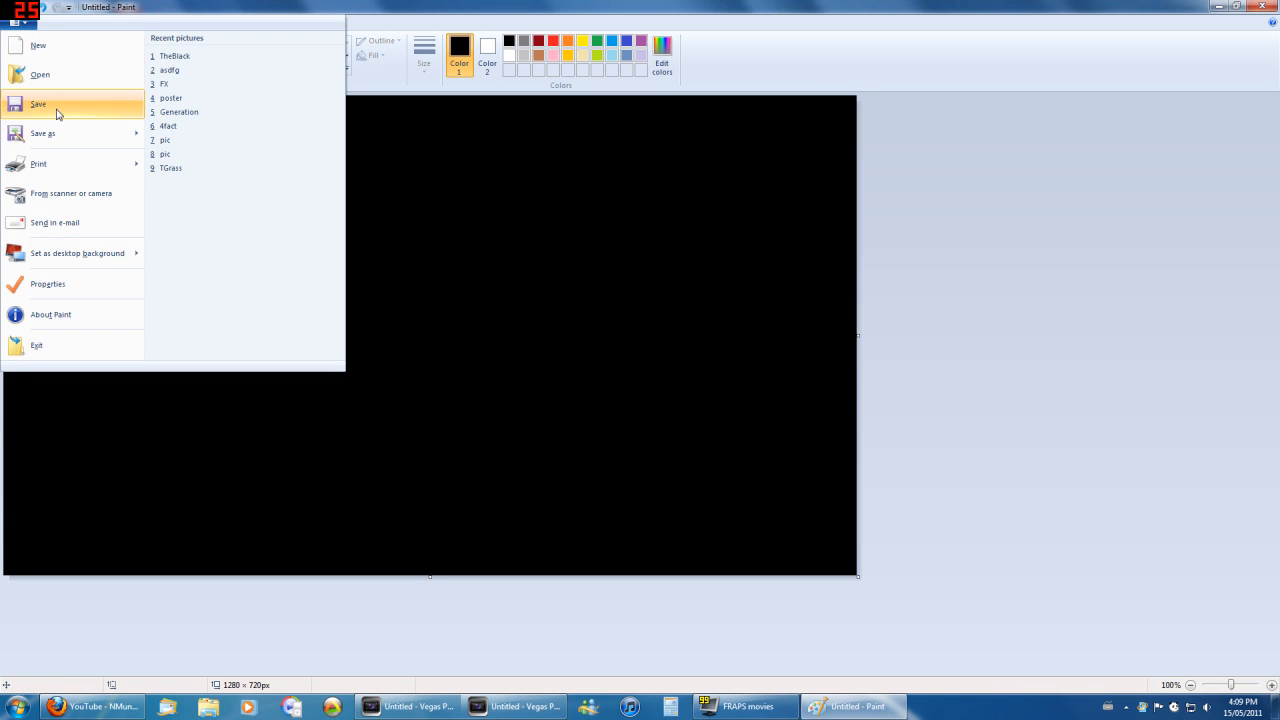
pyautogui.click(56, 138)
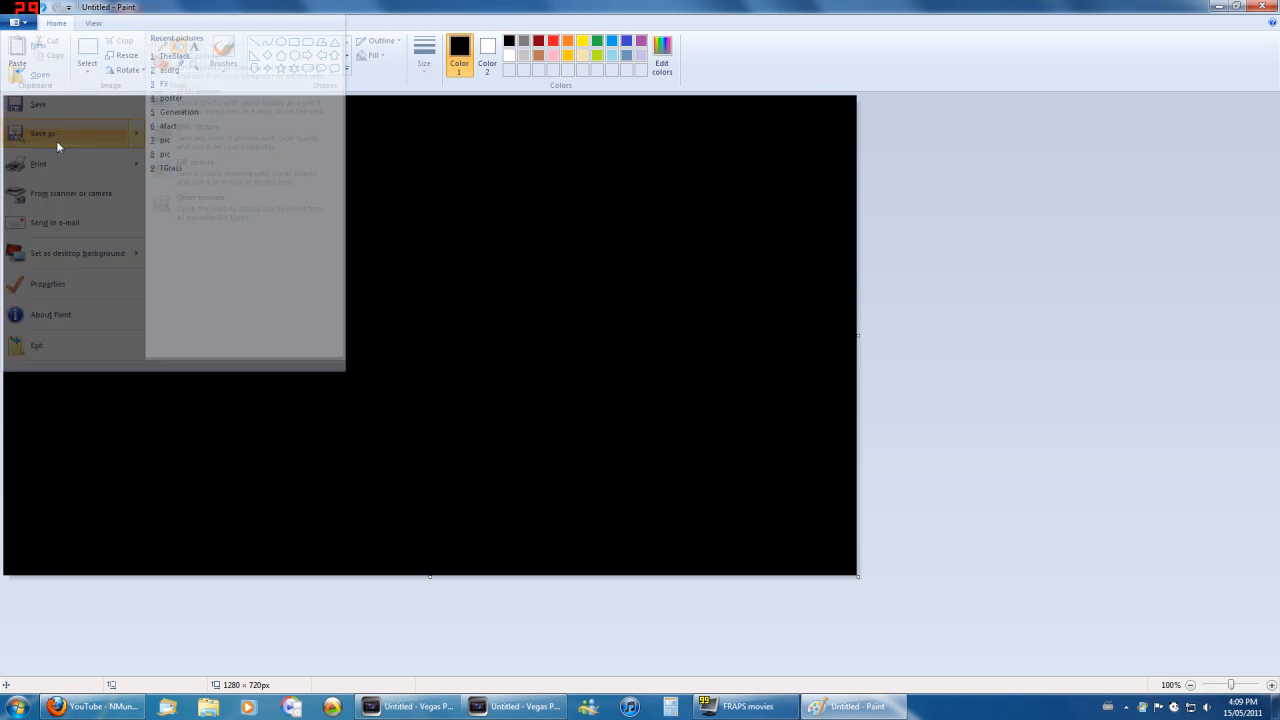
pyautogui.write('Blac')
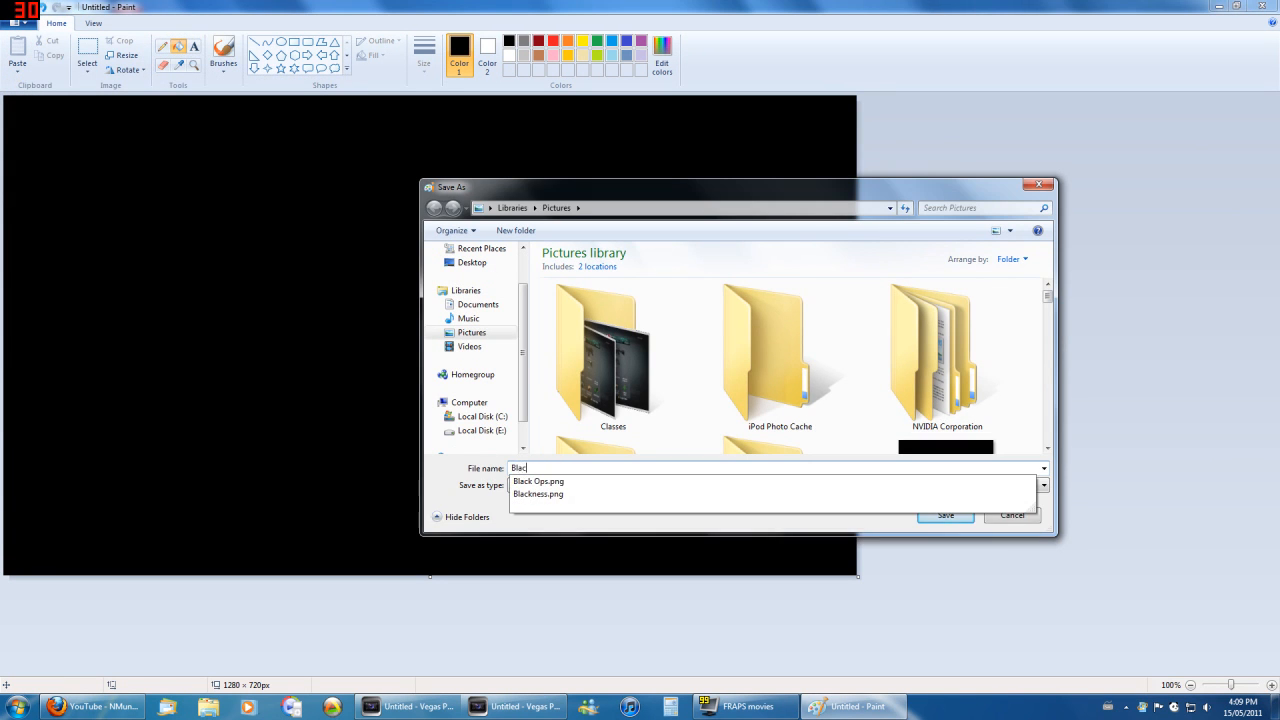
pyautogui.write('k8')
pyautogui.write('G')
pyautogui.press('Return')
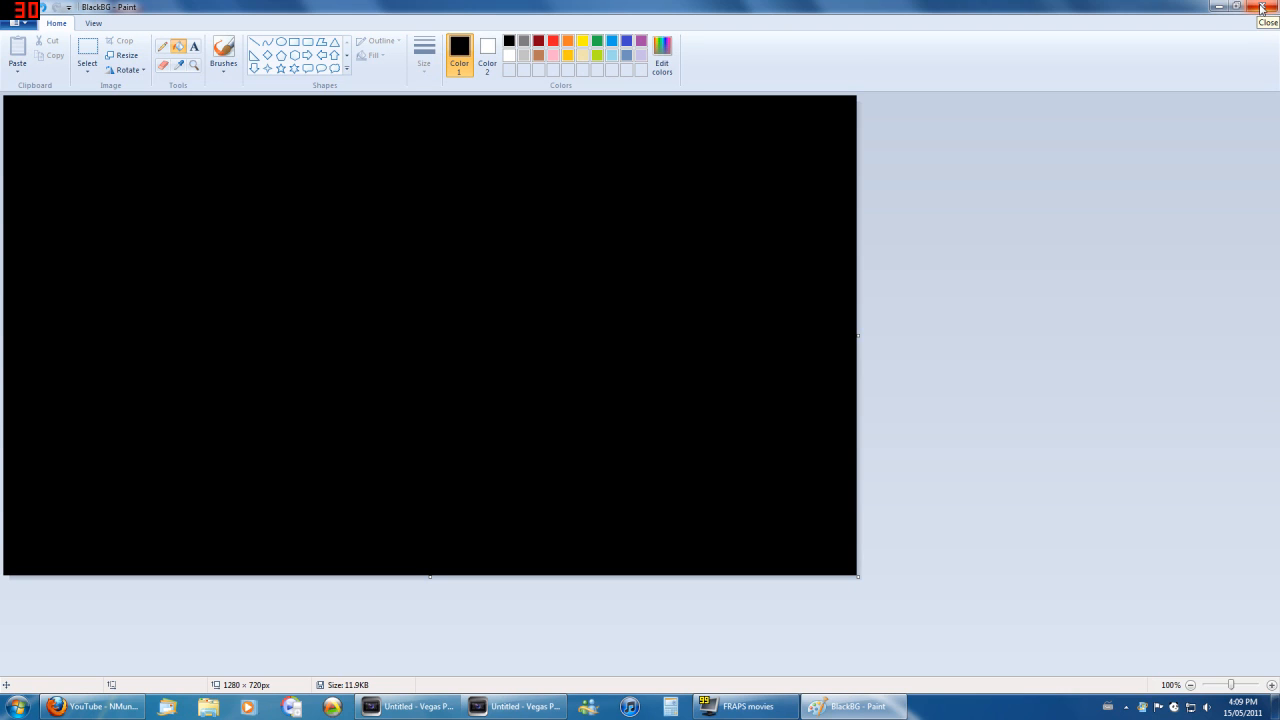
# Stretch the canvas height slightly to 727 px, then close Paint without saving that change
pyautogui.moveTo(857, 578)
pyautogui.mouseDown()
pyautogui.moveTo(906, 611)
pyautogui.moveTo(791, 580)
pyautogui.moveTo(974, 626)
pyautogui.moveTo(941, 682)
pyautogui.moveTo(1040, 614)
pyautogui.moveTo(734, 563)
pyautogui.moveTo(380, 626)
pyautogui.moveTo(246, 683)
pyautogui.moveTo(751, 686)
pyautogui.moveTo(900, 606)
pyautogui.moveTo(852, 576)
pyautogui.moveTo(920, 566)
pyautogui.moveTo(891, 600)
pyautogui.moveTo(860, 560)
pyautogui.moveTo(856, 580)
pyautogui.mouseUp()
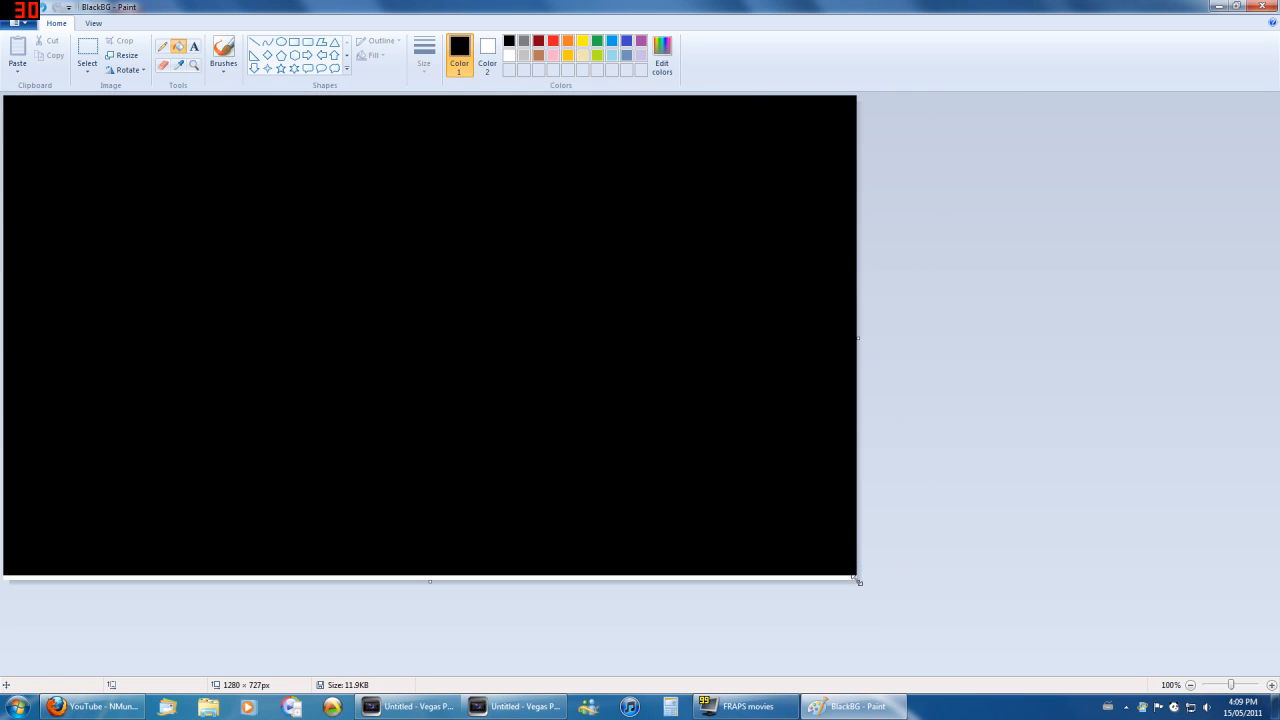
pyautogui.click(1268, 6)
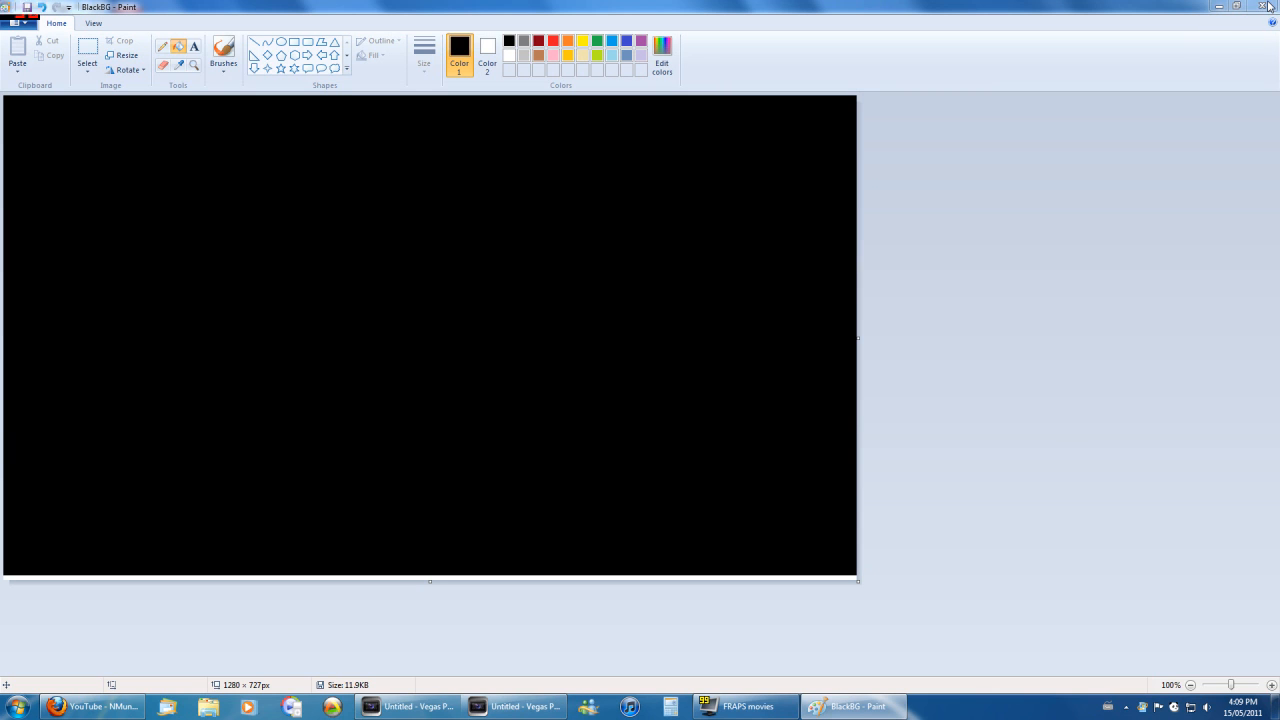
pyautogui.click(665, 361)
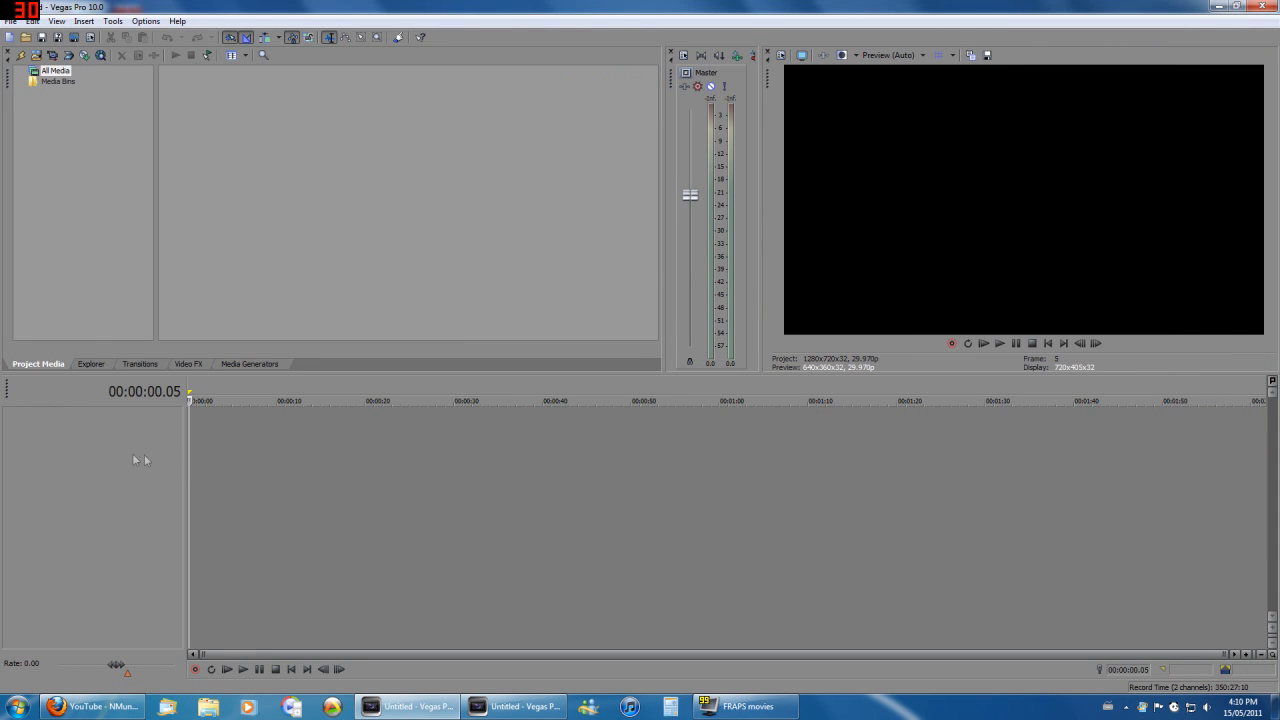
# Add ten empty video tracks to the Vegas Pro project
pyautogui.moveTo(180, 428); pyautogui.dragTo(21, 429)
pyautogui.hotkey('ctrl', 'shift', 'q')
pyautogui.hotkey('ctrl', 'shift', 'q')
pyautogui.hotkey('ctrl', 'shift', 'q')
pyautogui.hotkey('ctrl', 'shift', 'q')
pyautogui.hotkey('ctrl', 'shift', 'q')
pyautogui.hotkey('ctrl', 'shift', 'q')
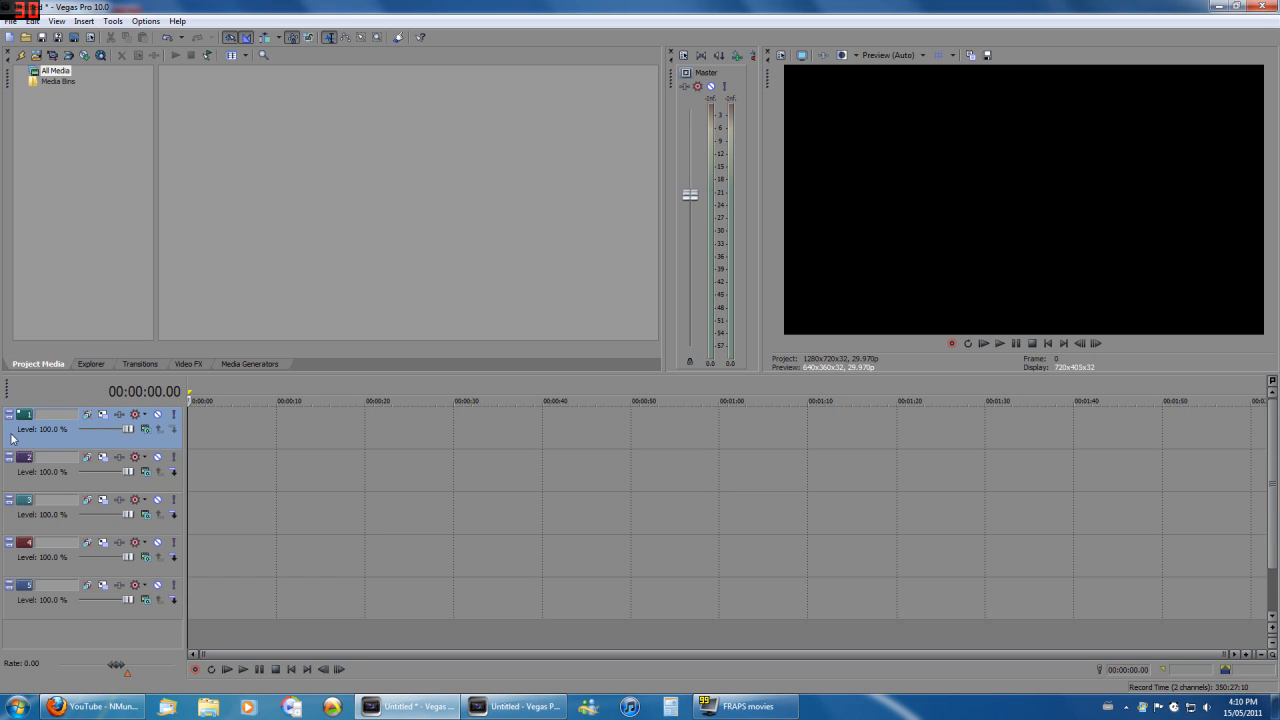
pyautogui.hotkey('ctrl', 'shift', 'q')
pyautogui.hotkey('ctrl', 'shift', 'q')
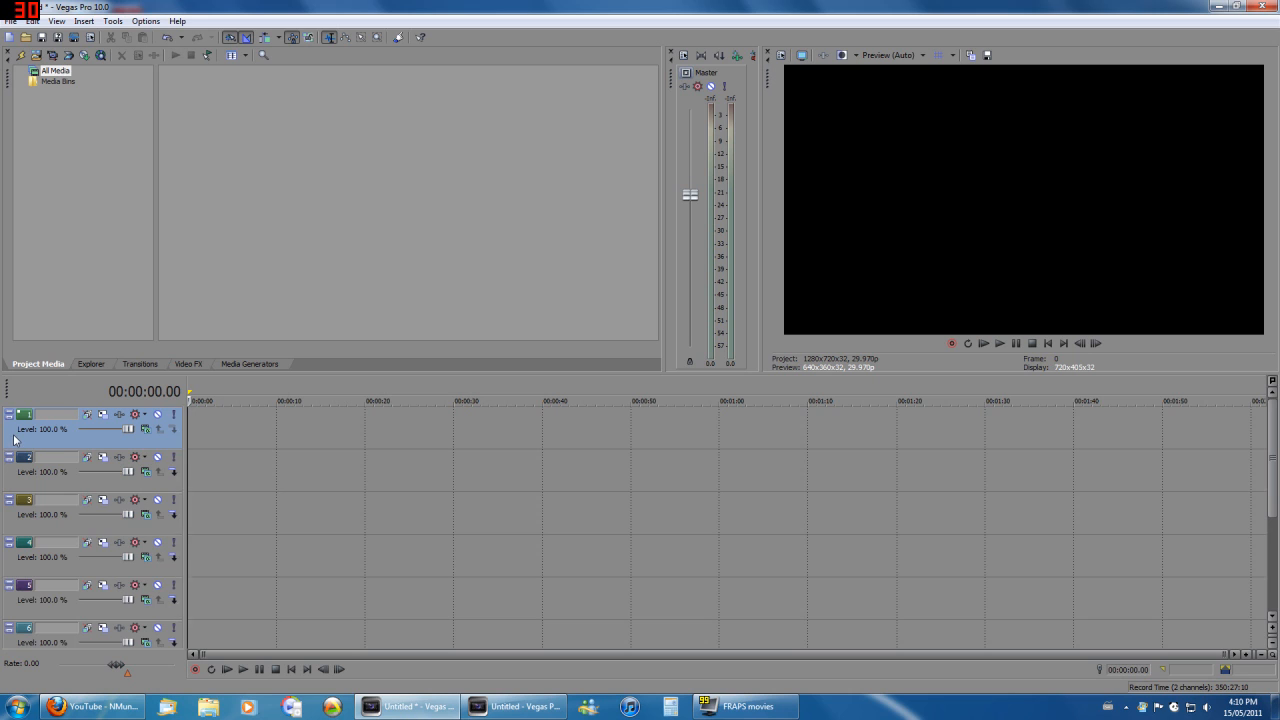
pyautogui.rightClick(14, 435)
pyautogui.click(375, 472)
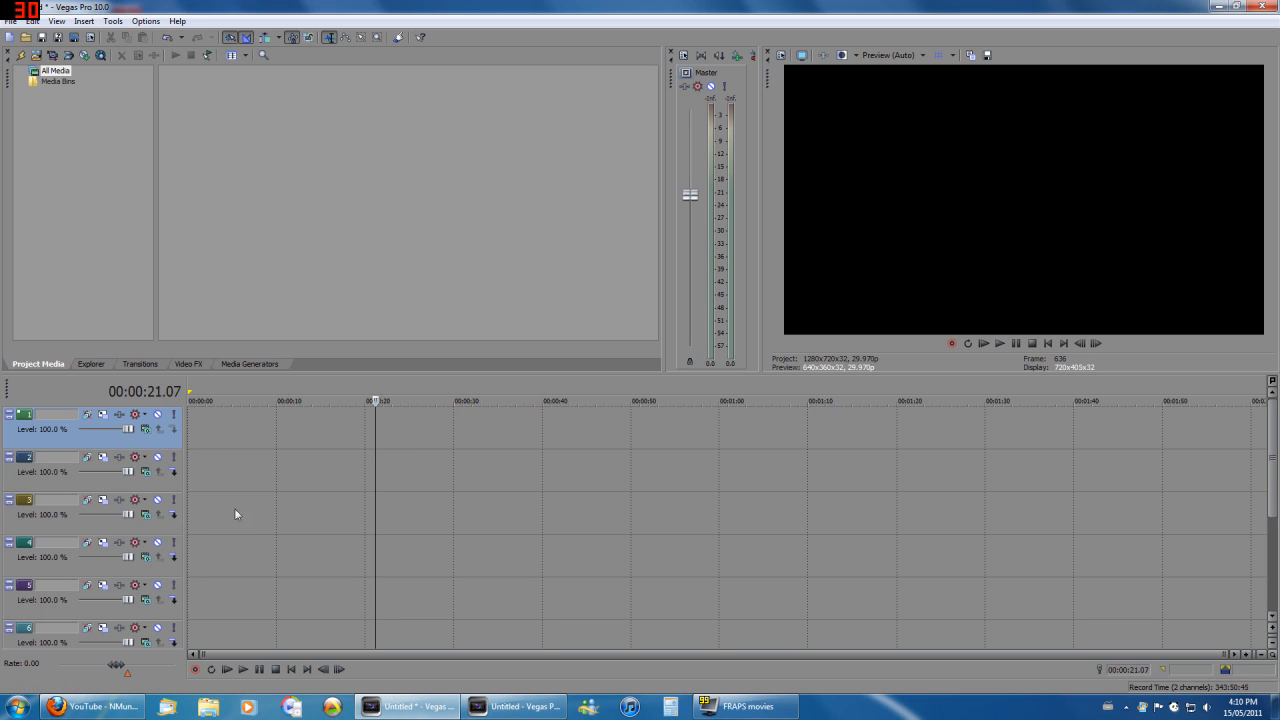
pyautogui.moveTo(1273, 495)
pyautogui.mouseDown()
pyautogui.moveTo(1272, 592)
pyautogui.moveTo(1266, 478)
pyautogui.mouseUp()
pyautogui.hotkey('ctrl', 'shift', 'q')
pyautogui.hotkey('ctrl', 'shift', 'q')
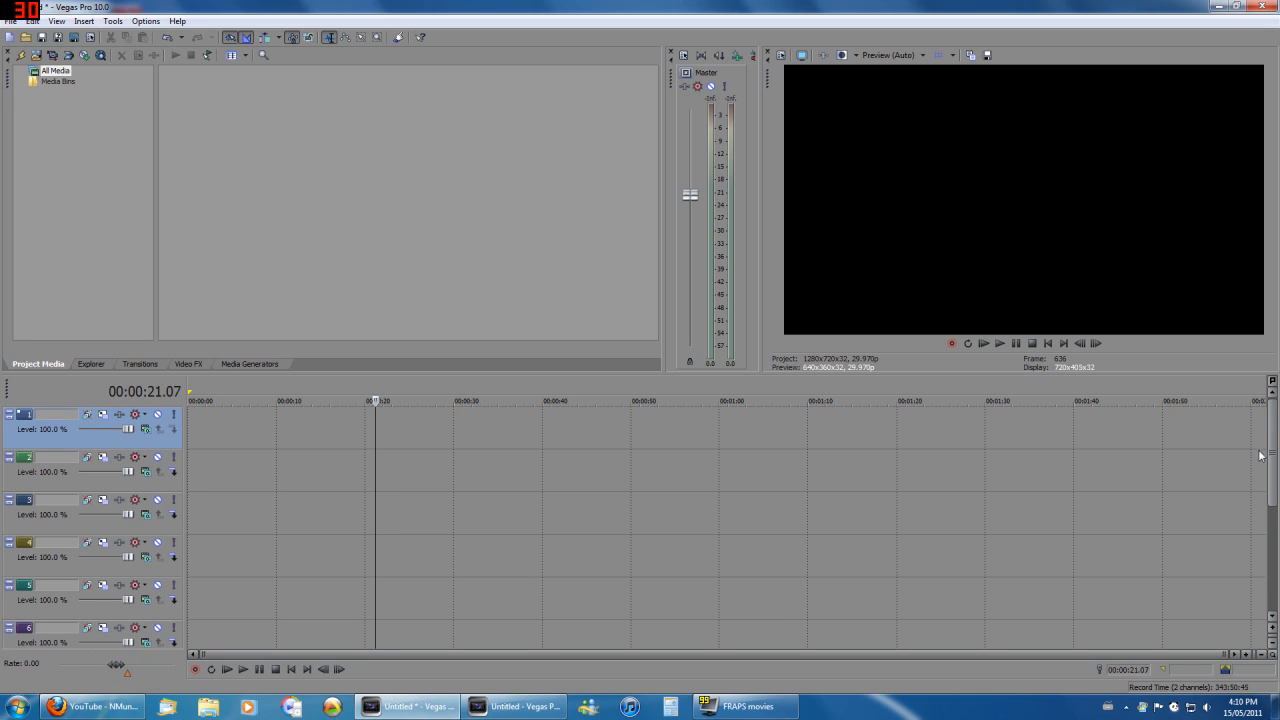
# Place the Lava preset of the Noise Texture generator at the start of track 10
pyautogui.moveTo(222, 425); pyautogui.dragTo(227, 425)
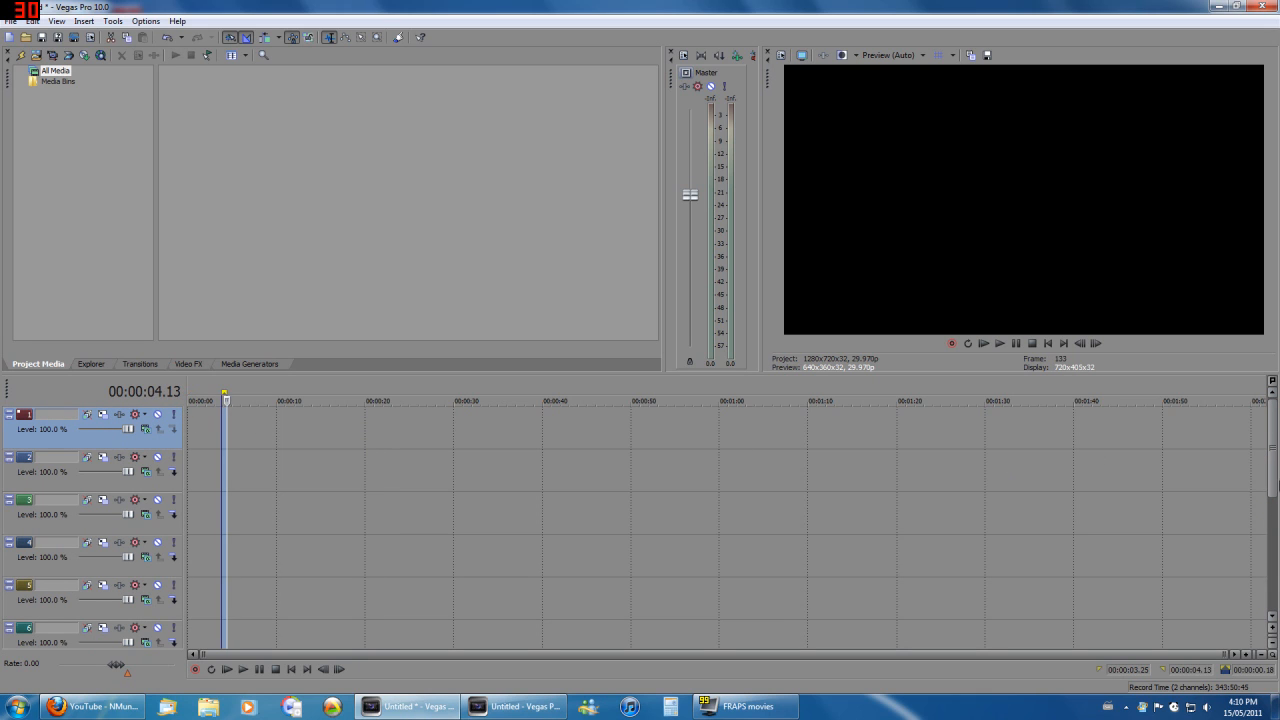
pyautogui.click(1262, 429)
pyautogui.moveTo(1274, 462); pyautogui.dragTo(1267, 574)
pyautogui.click(197, 556)
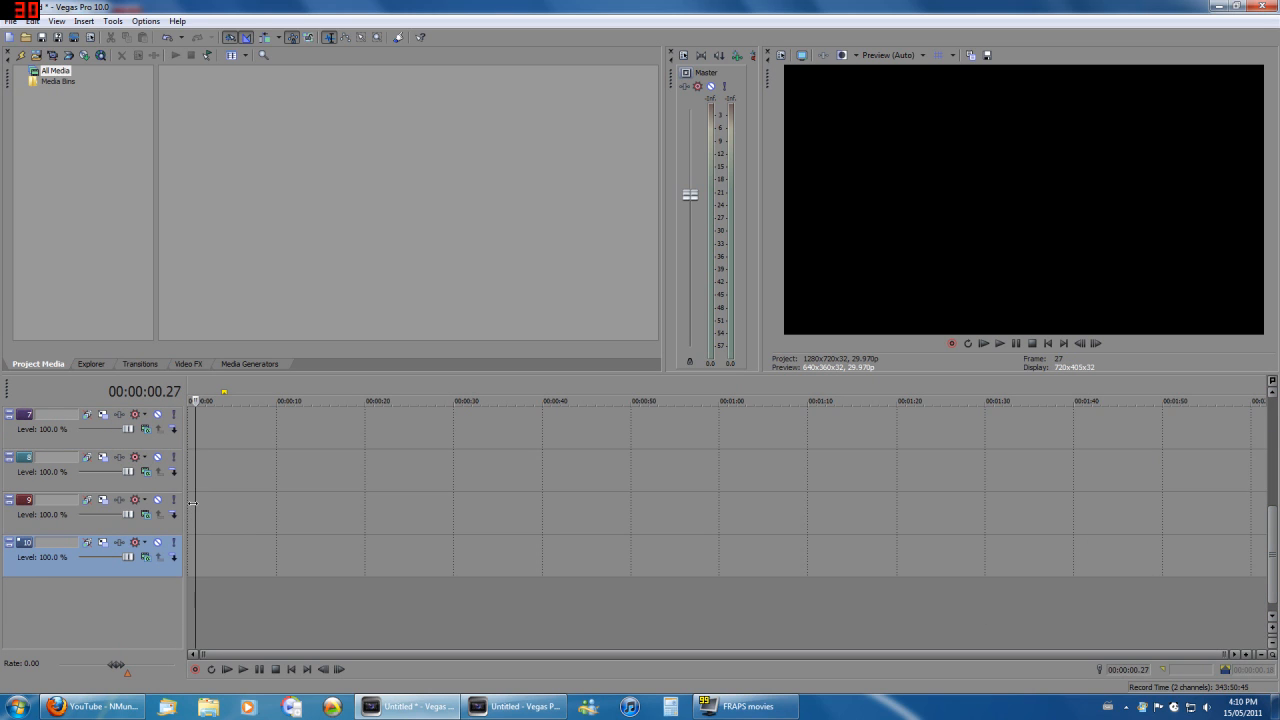
pyautogui.click(189, 516)
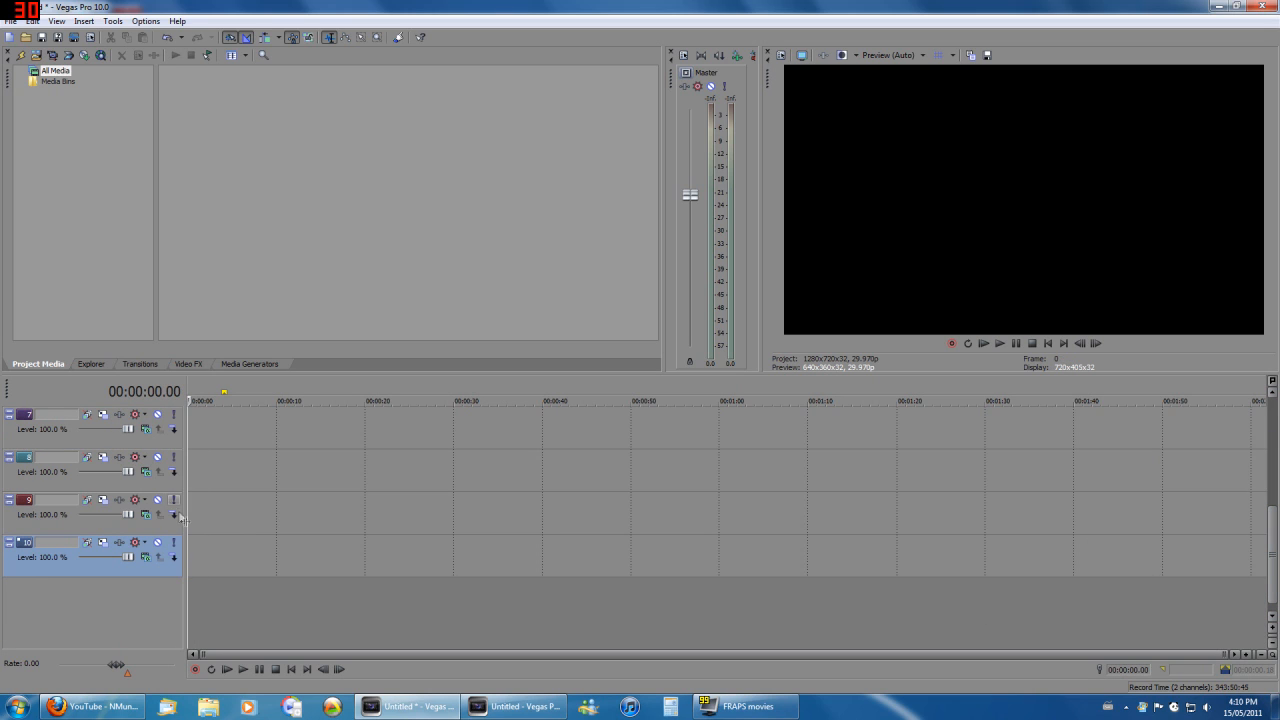
pyautogui.click(233, 366)
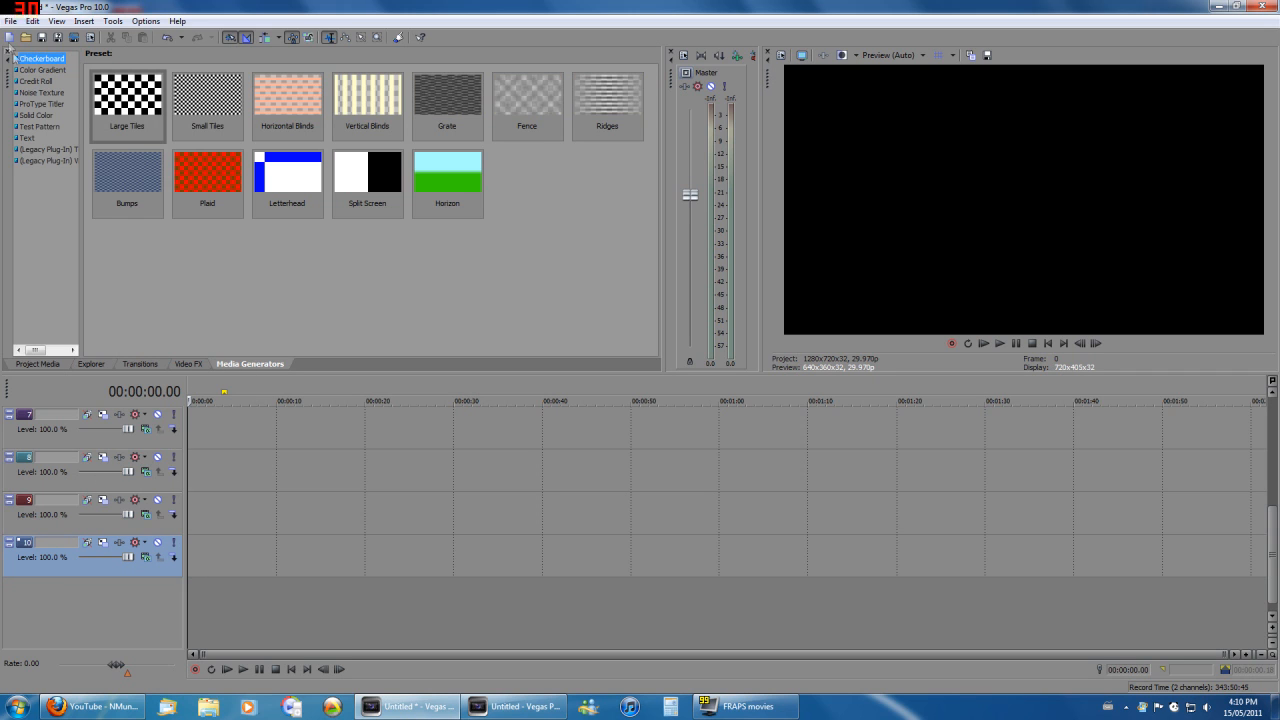
pyautogui.click(42, 93)
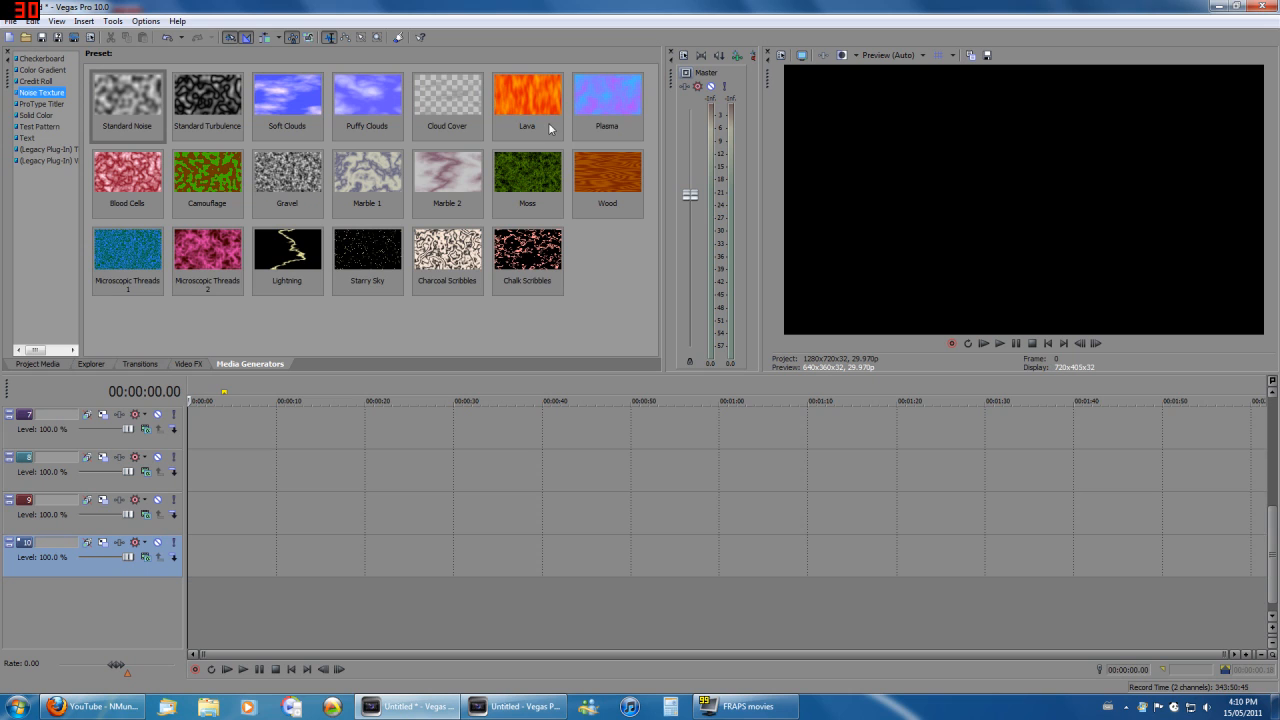
pyautogui.moveTo(530, 108); pyautogui.dragTo(194, 560)
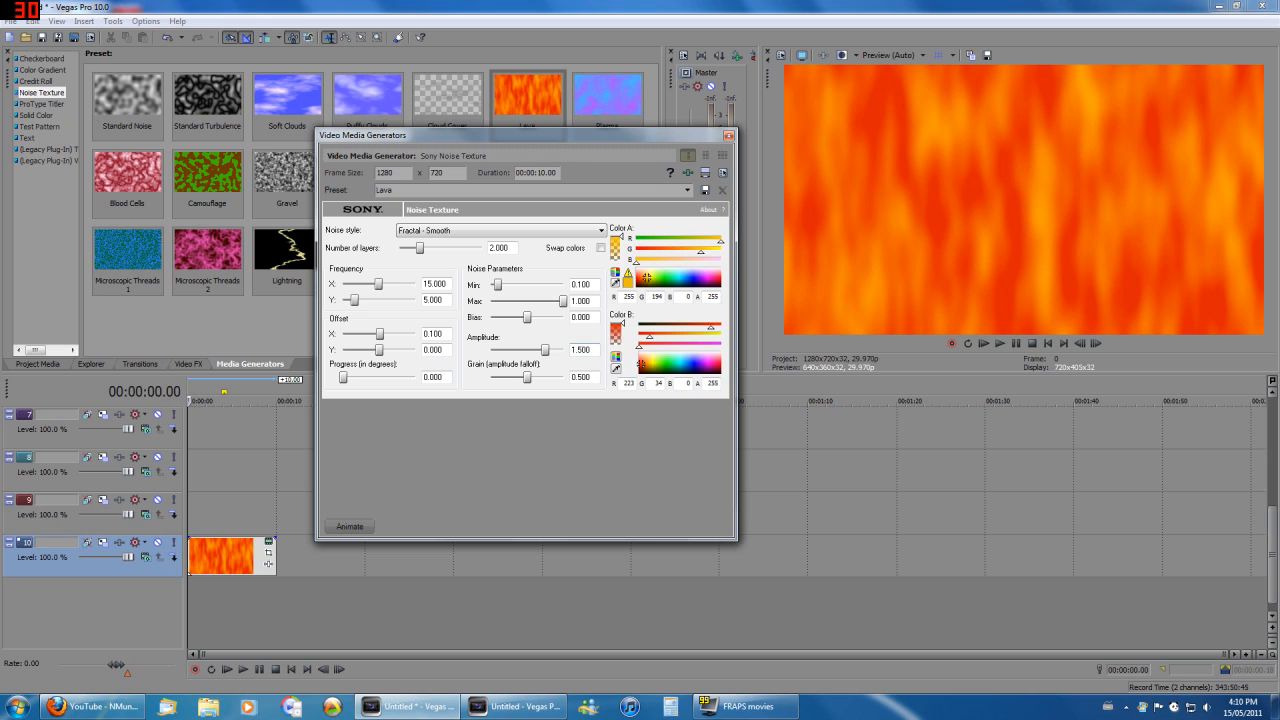
# Recolour the noise texture with Color A bright blue (36, 17, 255) and Color B near-black blue (12, 0, 30)
pyautogui.click(693, 284)
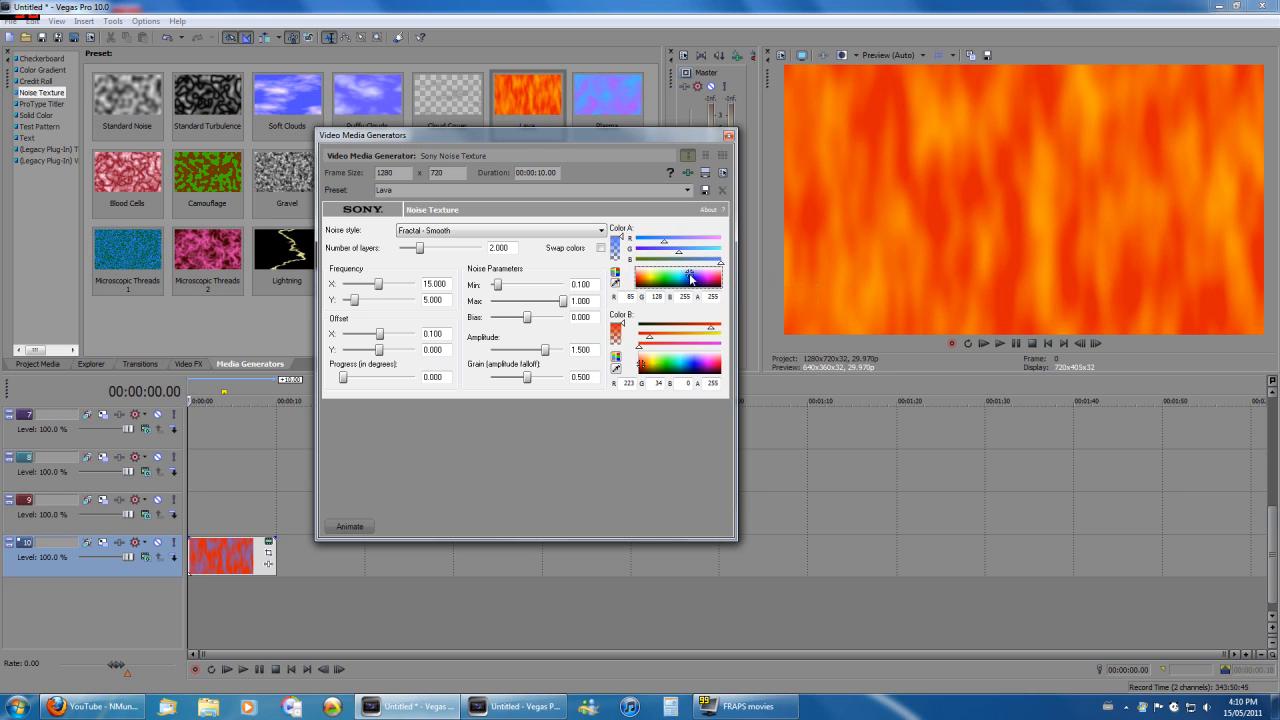
pyautogui.click(695, 285)
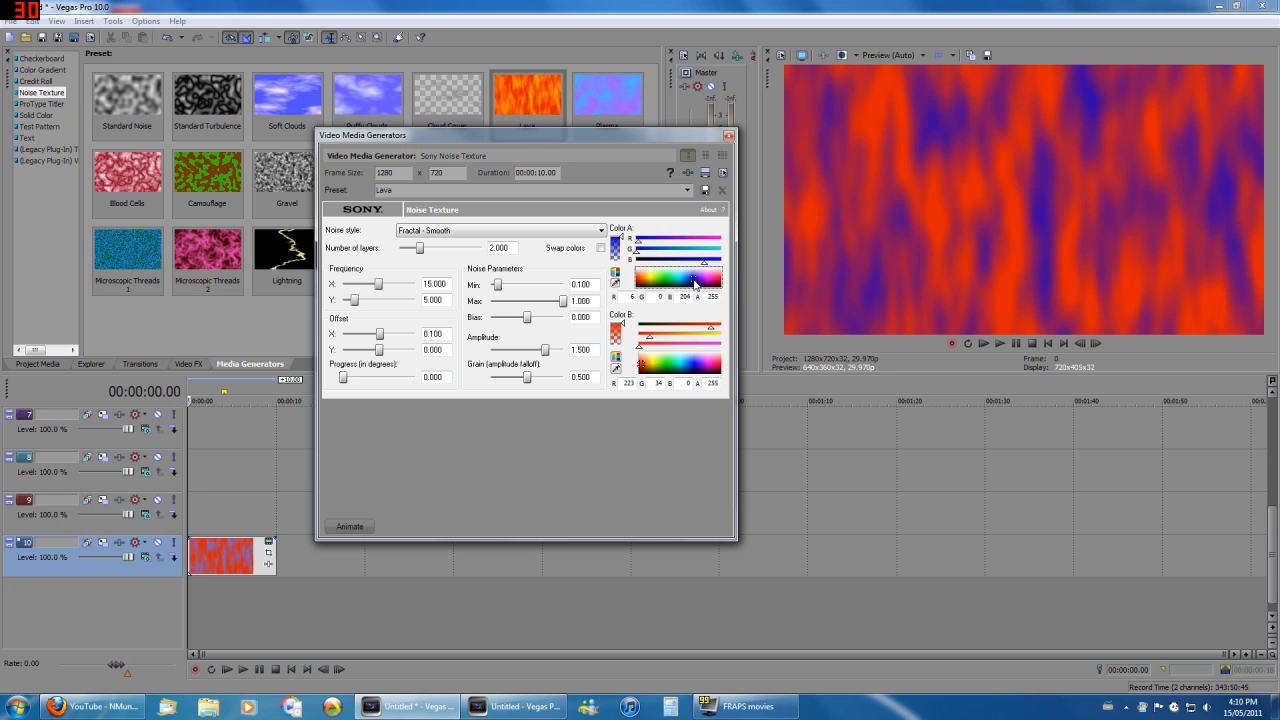
pyautogui.click(697, 284)
pyautogui.moveTo(697, 368); pyautogui.dragTo(695, 374)
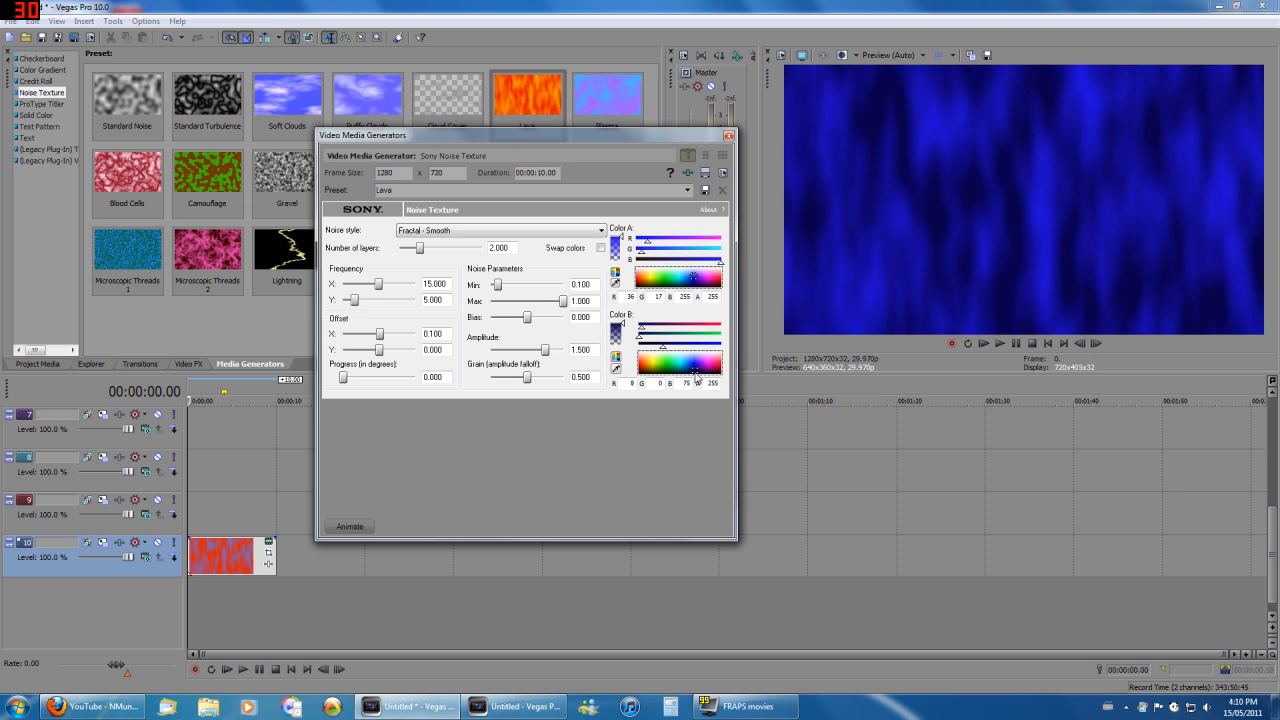
pyautogui.moveTo(697, 378); pyautogui.dragTo(699, 380)
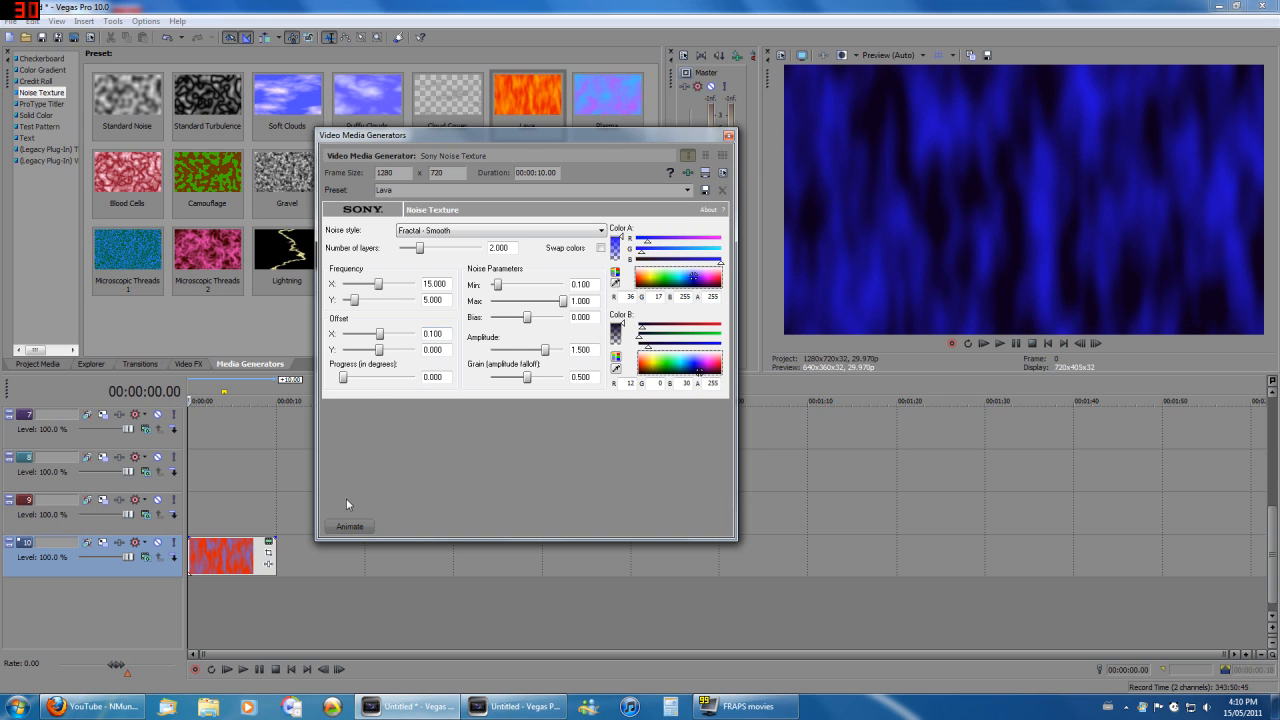
# Animate the noise texture with a keyframe at 00:00:09.26 setting Progress to 10.000 degrees, and close the generator settings
pyautogui.click(350, 526)
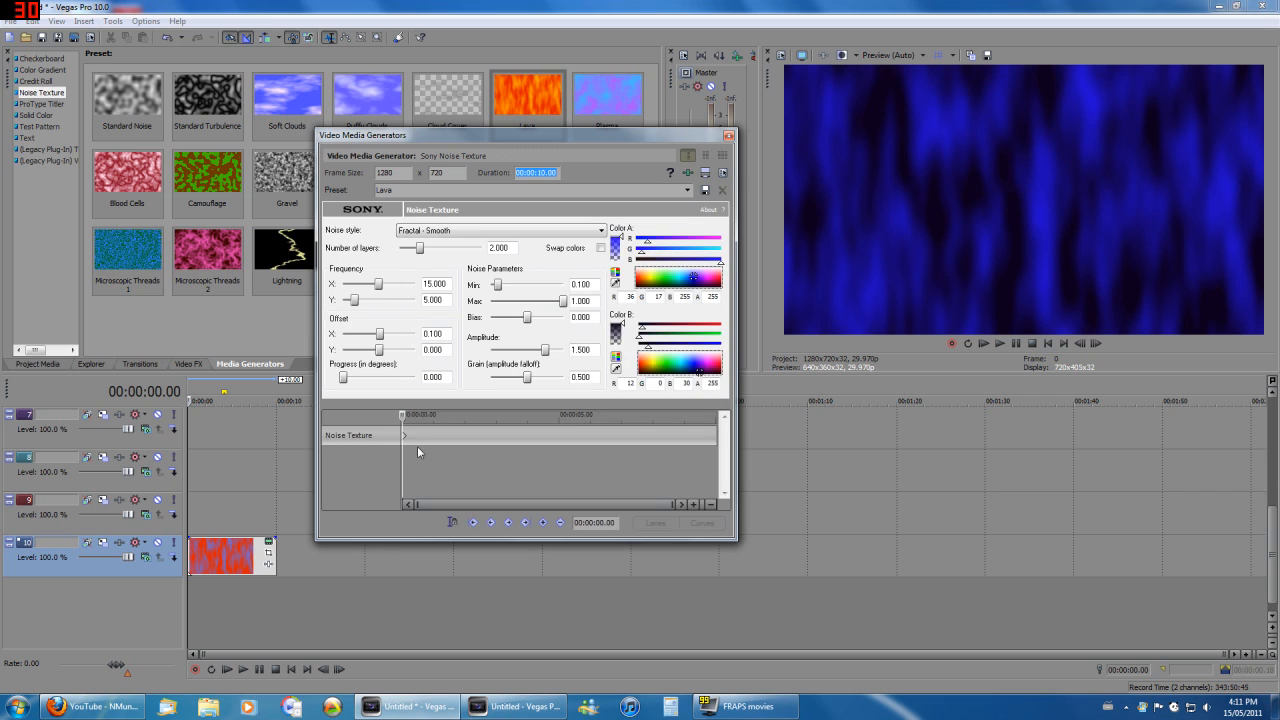
pyautogui.click(272, 569)
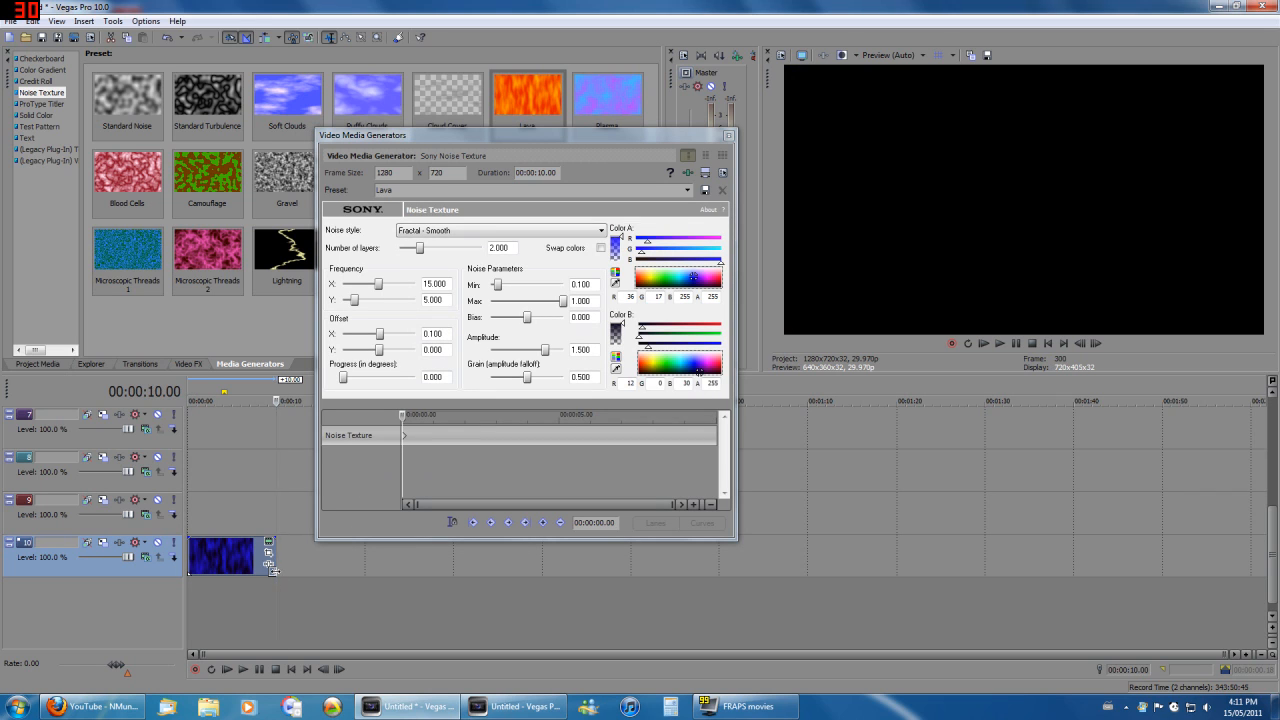
pyautogui.moveTo(405, 413); pyautogui.dragTo(716, 462)
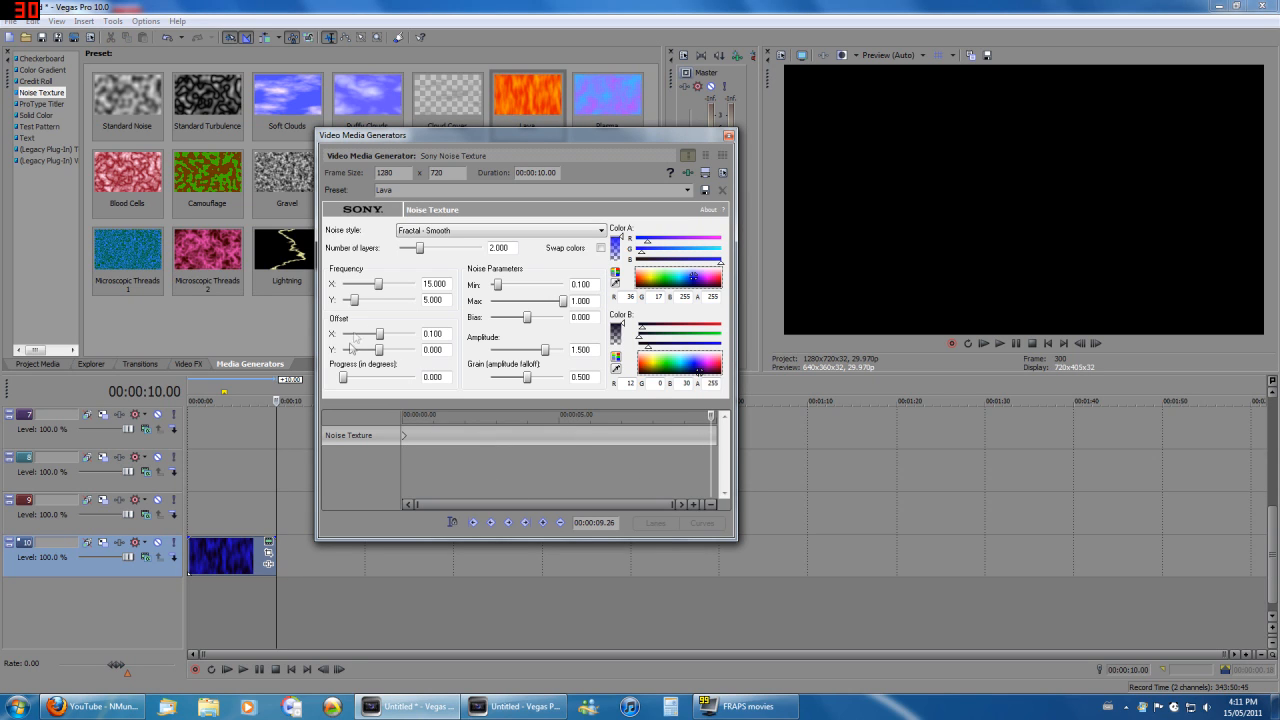
pyautogui.moveTo(343, 378); pyautogui.dragTo(427, 393)
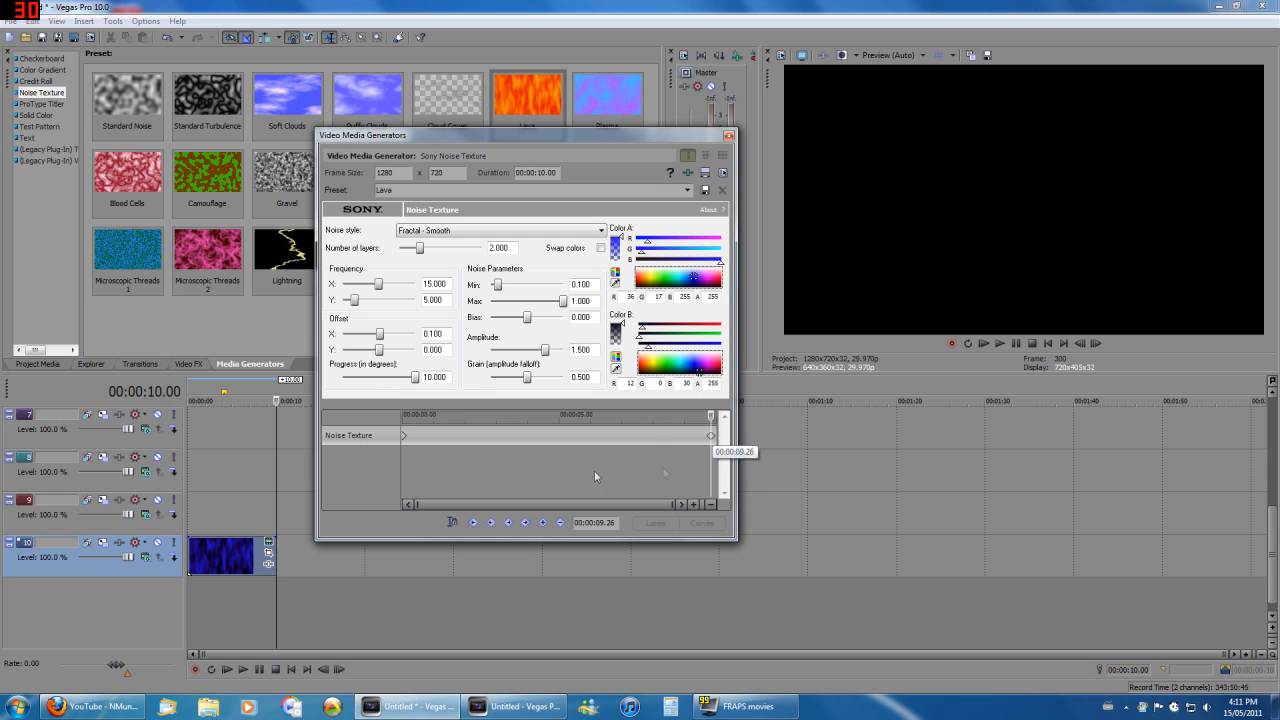
pyautogui.click(729, 136)
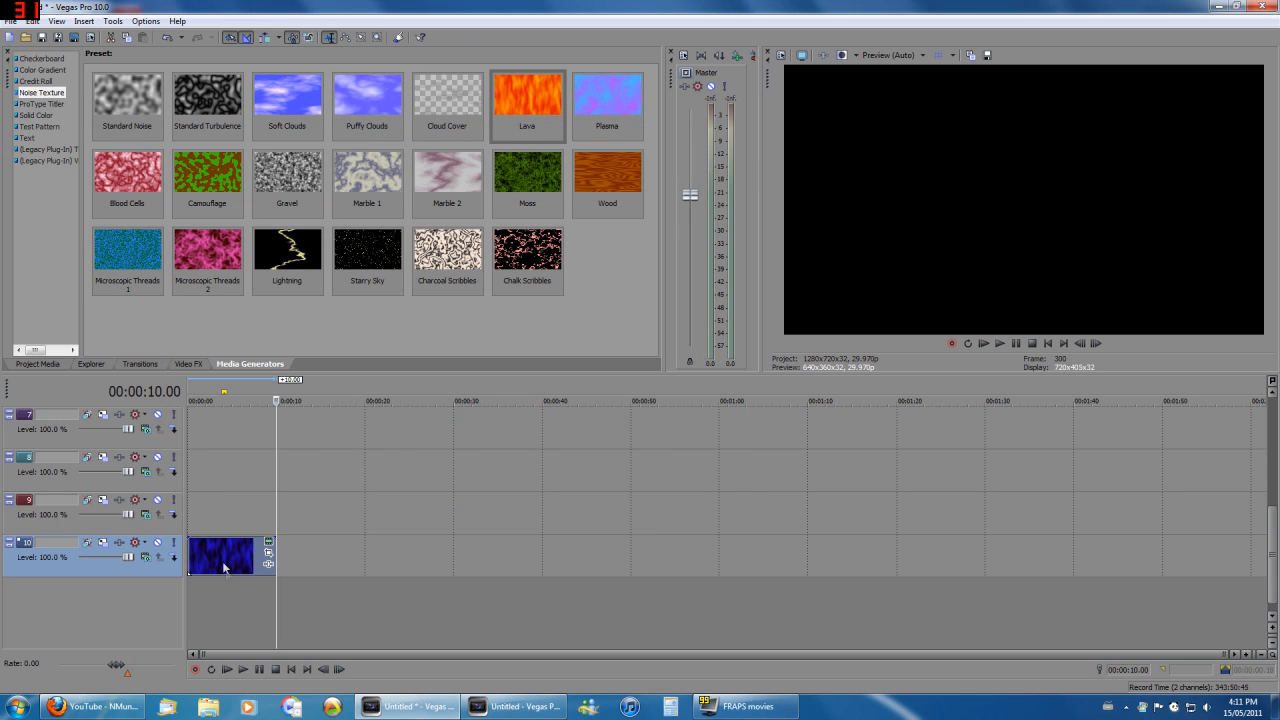
# Play back the animated noise texture clip to check its motion
pyautogui.click(202, 518)
pyautogui.press('space')
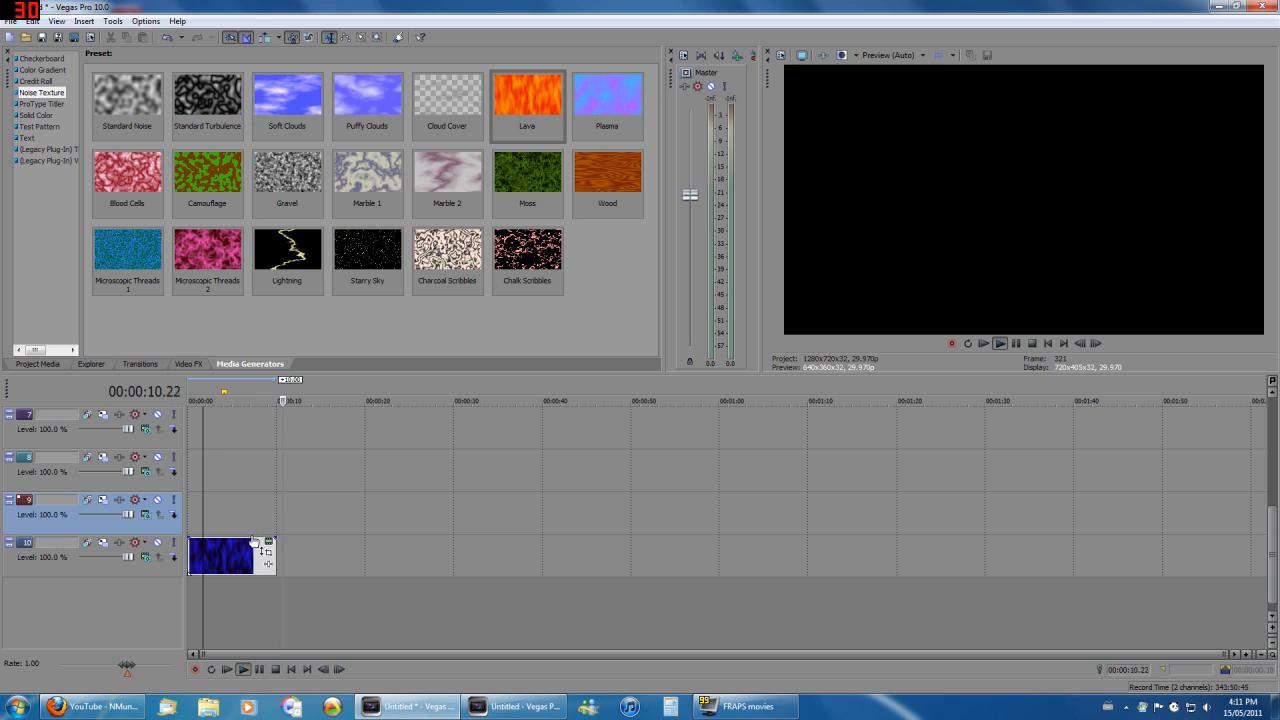
pyautogui.press('space')
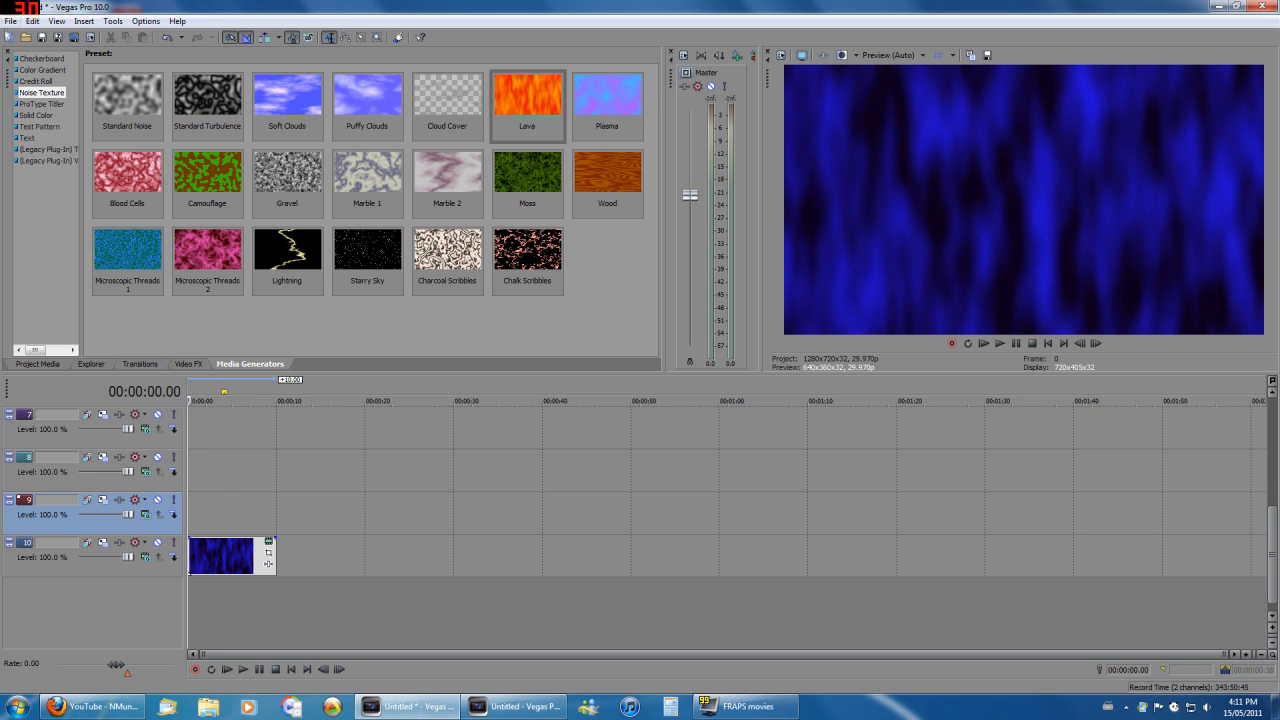
pyautogui.click(10, 21)
pyautogui.moveTo(103, 150)
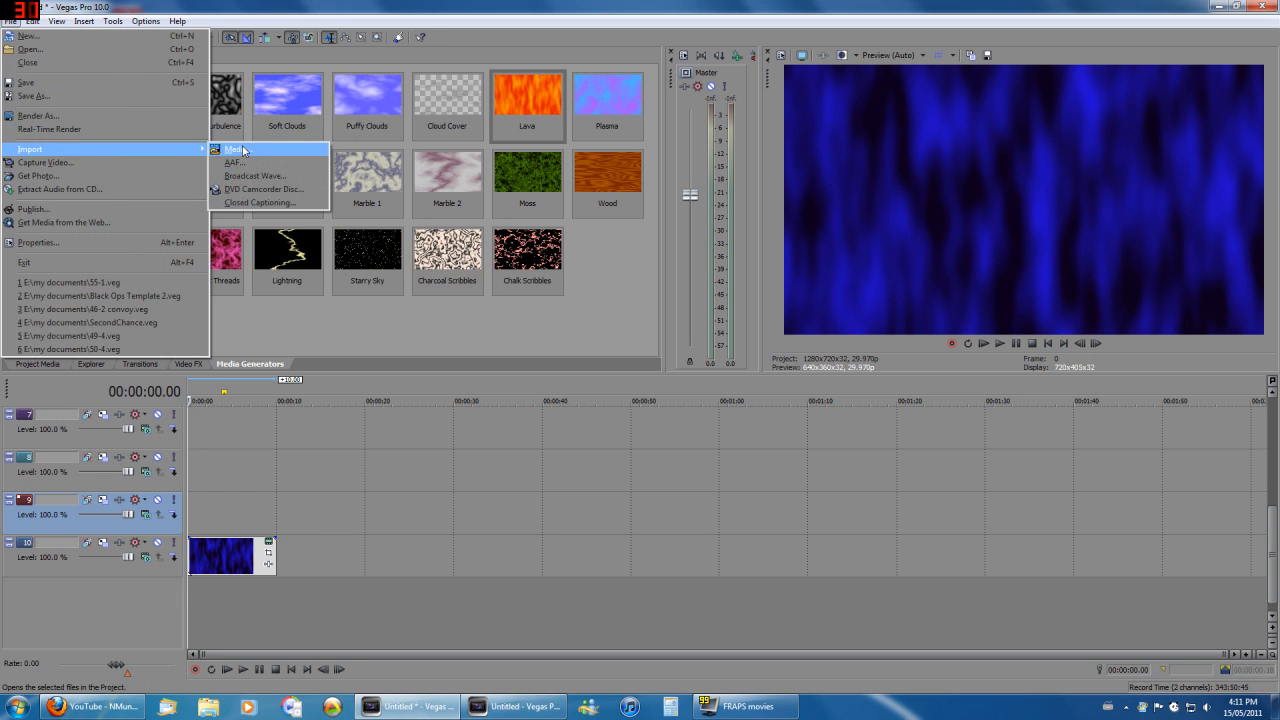
pyautogui.click(260, 162)
pyautogui.press('Escape')
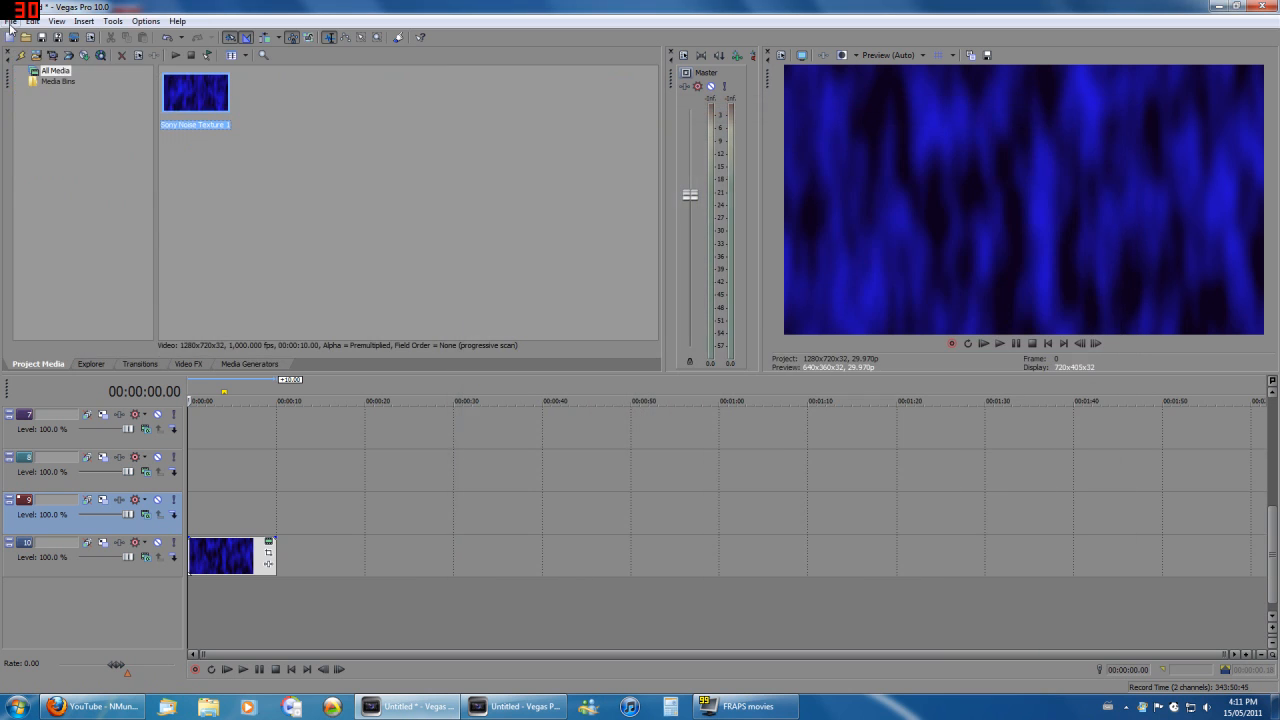
# Import BlackBG.png from the Pictures library into the project media
pyautogui.click(10, 21)
pyautogui.click(228, 149)
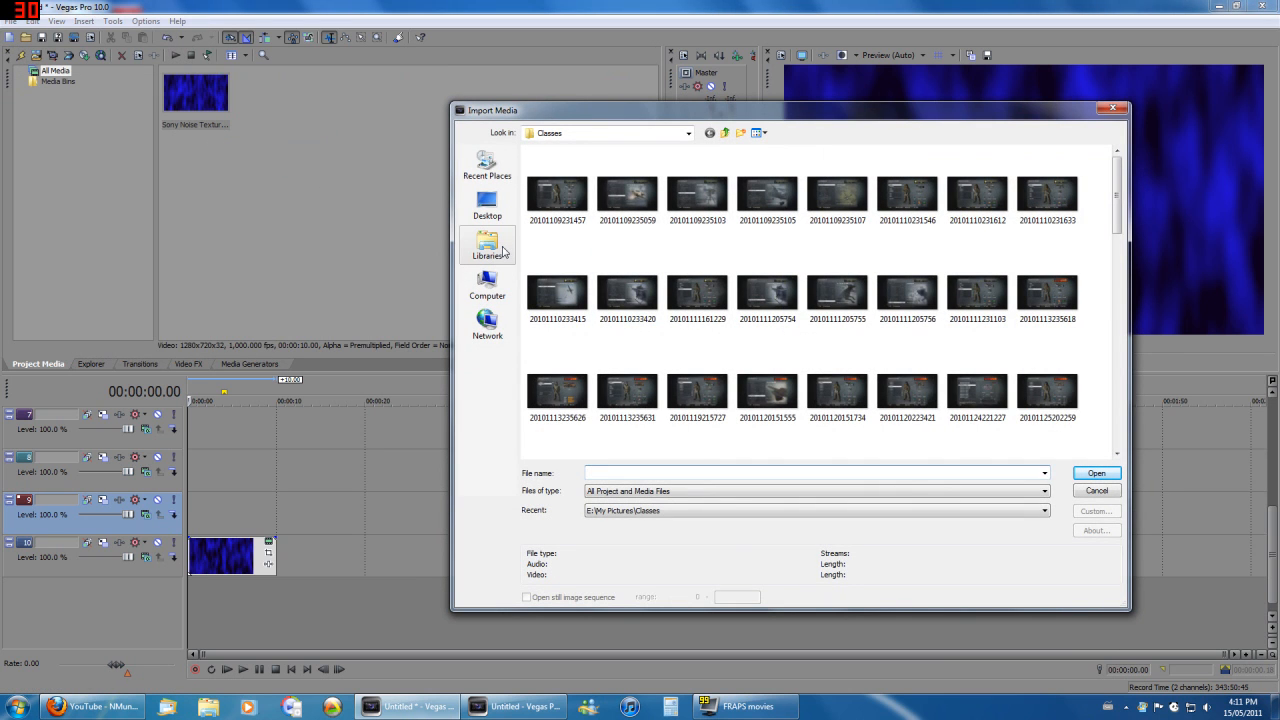
pyautogui.click(501, 252)
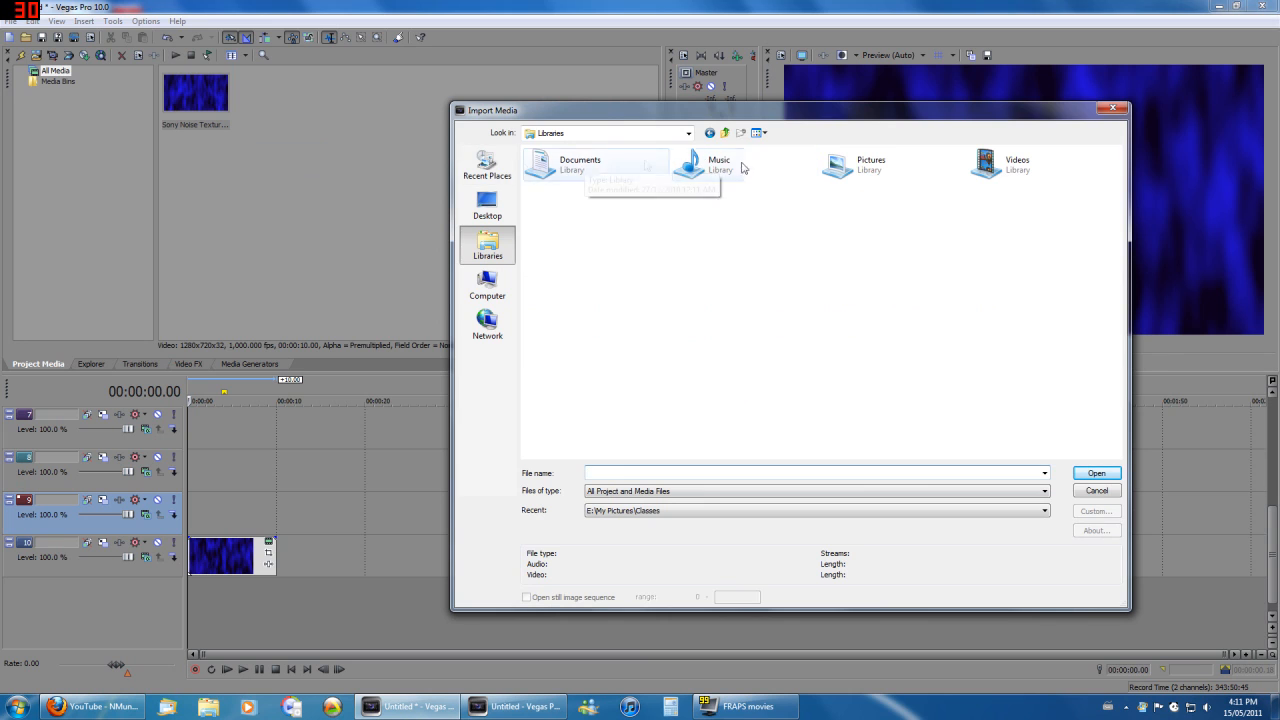
pyautogui.doubleClick(866, 176)
pyautogui.click(773, 473)
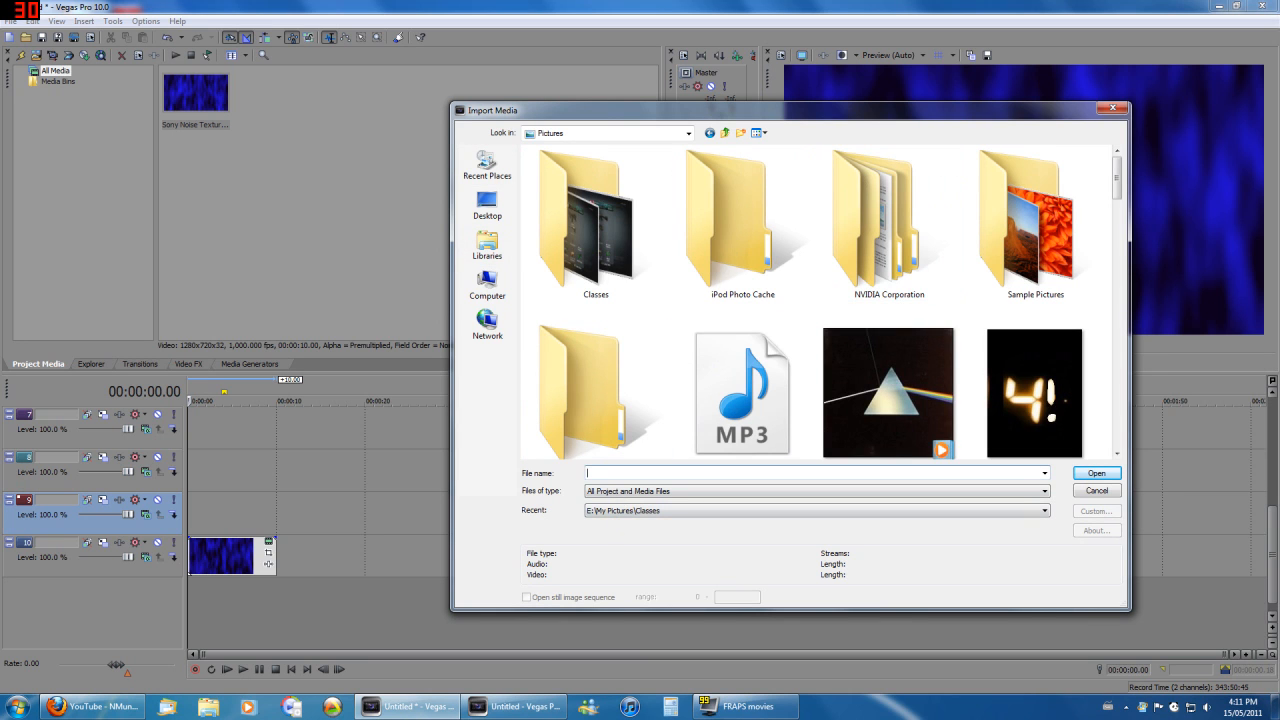
pyautogui.write('black')
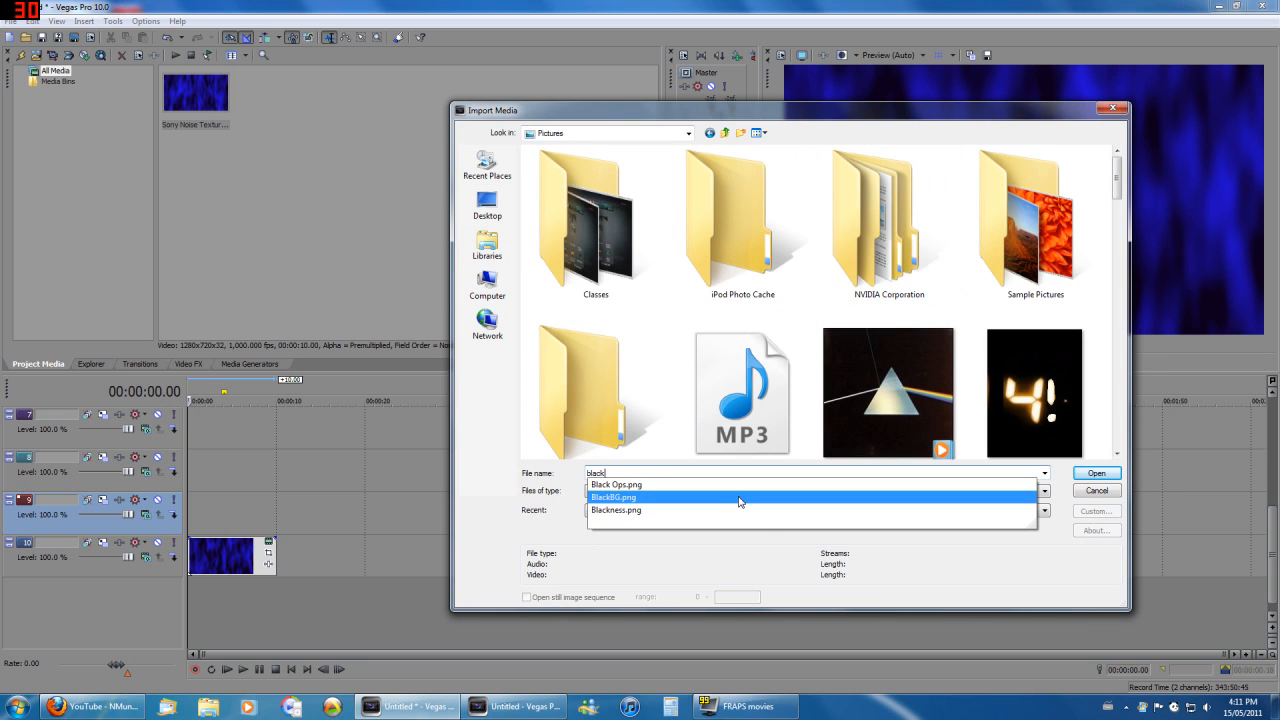
pyautogui.click(799, 497)
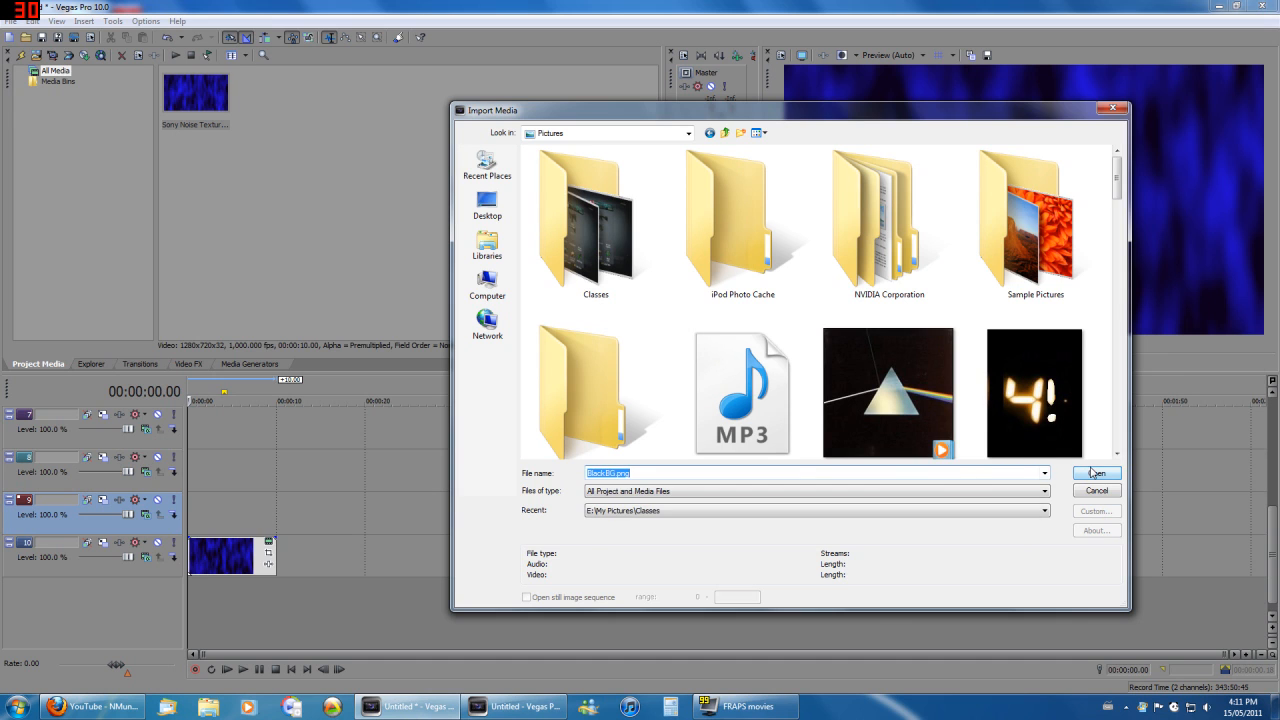
pyautogui.press('Return')
# Place BlackBG.png at the start of track 9, above the noise texture clip and spanning the same length
pyautogui.moveTo(196, 92); pyautogui.dragTo(277, 516)
pyautogui.click(224, 484)
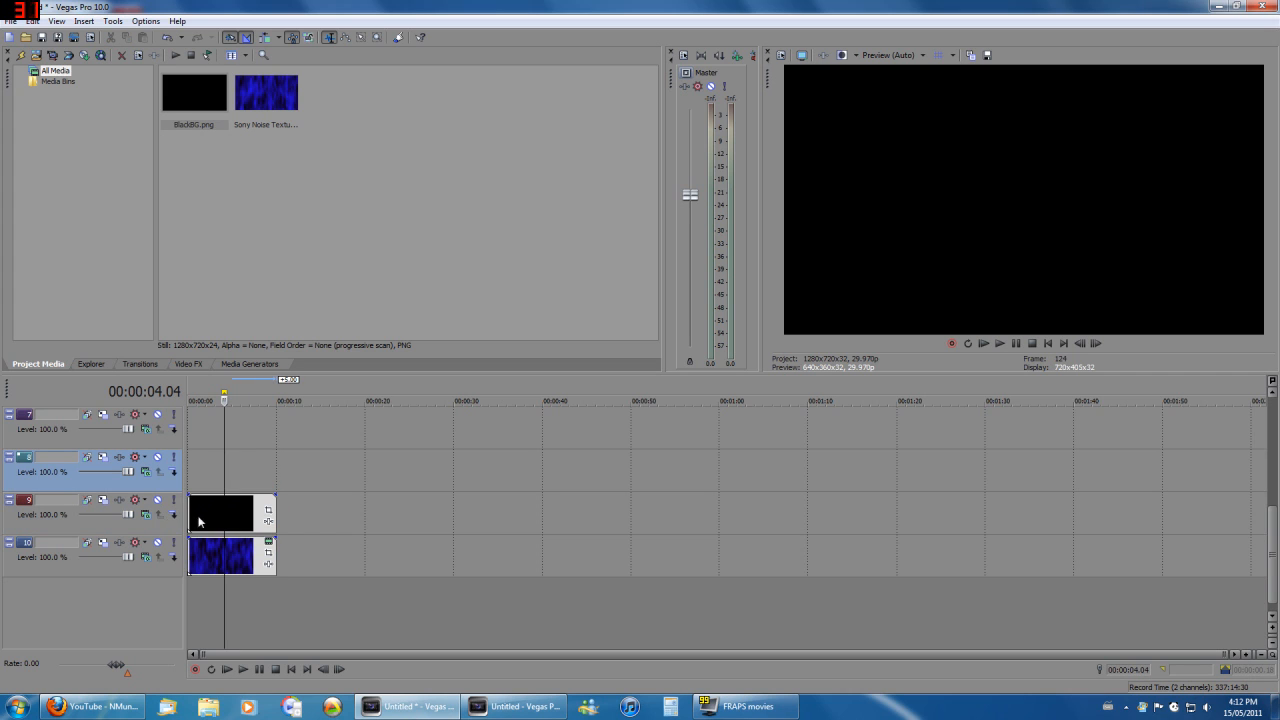
pyautogui.click(198, 517)
pyautogui.click(219, 514)
pyautogui.click(251, 514)
pyautogui.click(209, 512)
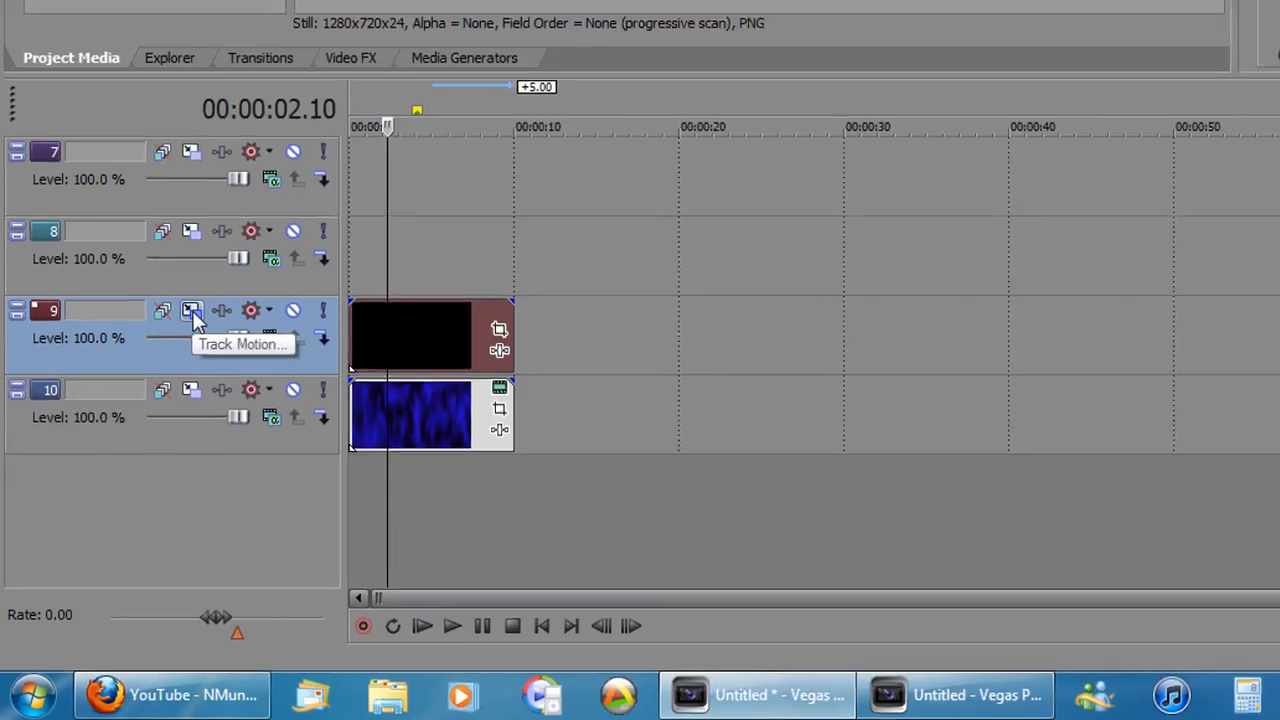
# Open Track Motion for track 9 and move its window clear of the track headers and clips
pyautogui.click(209, 278)
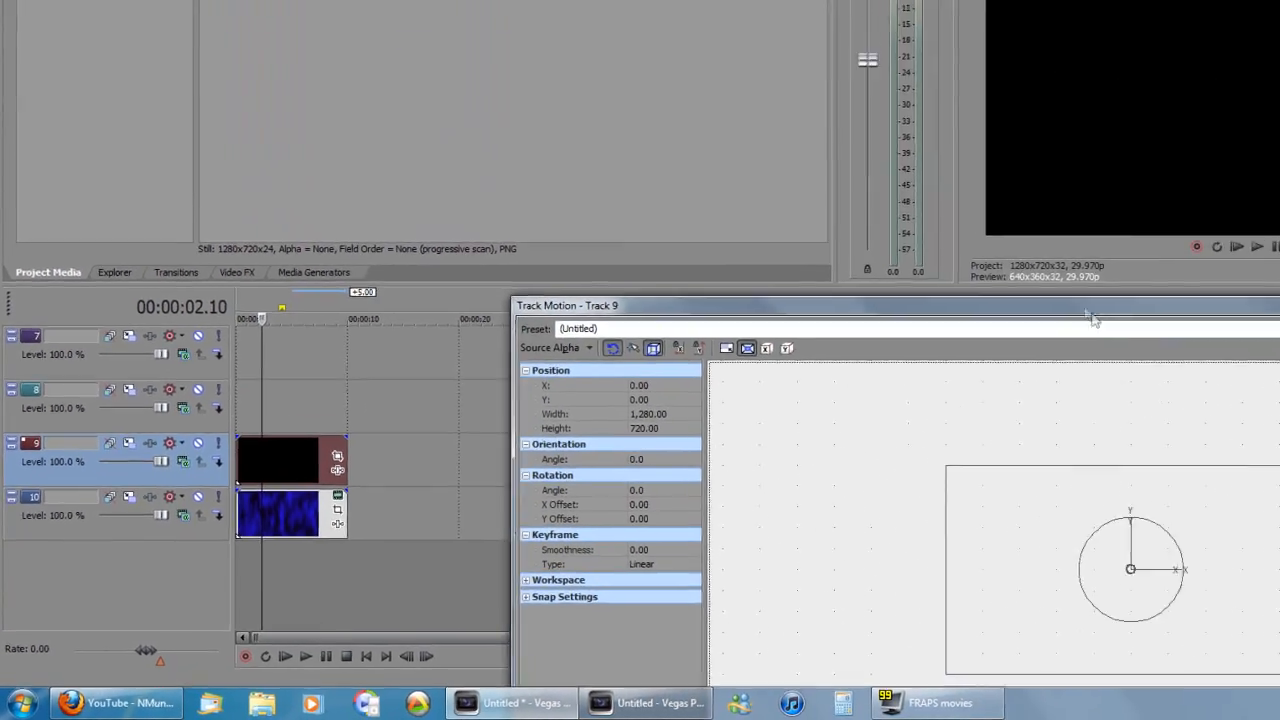
pyautogui.moveTo(1092, 314); pyautogui.dragTo(771, 158)
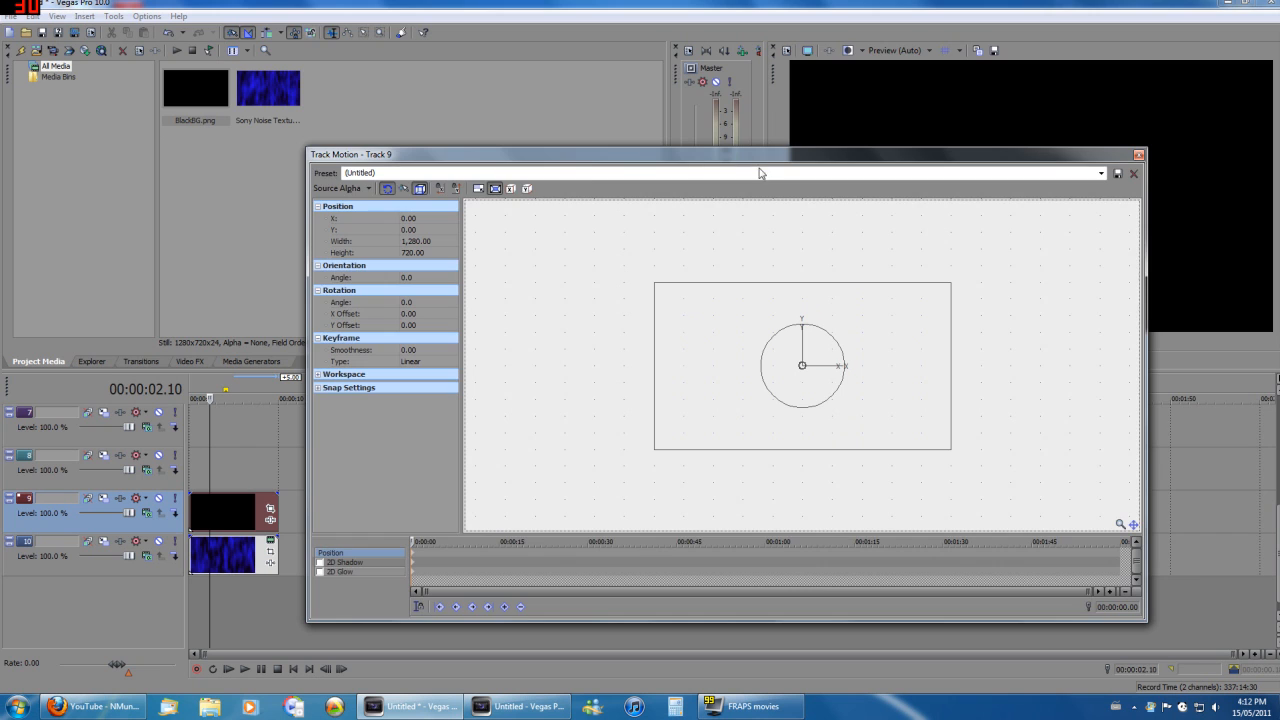
pyautogui.moveTo(733, 155); pyautogui.dragTo(780, 206)
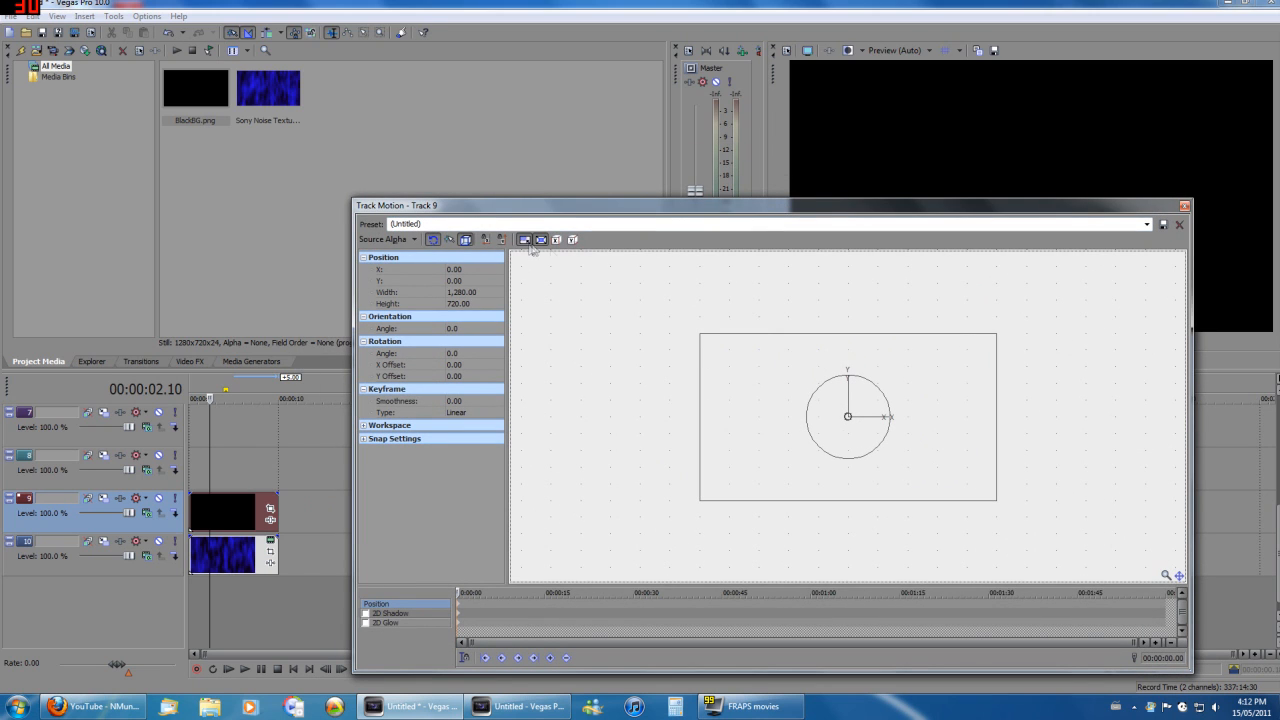
# Try shrinking and shifting track 9's motion frame freehand to about 1,070 x 602, and undo it
pyautogui.moveTo(700, 334); pyautogui.dragTo(726, 350)
pyautogui.moveTo(774, 409)
pyautogui.mouseDown()
pyautogui.moveTo(735, 410)
pyautogui.moveTo(787, 406)
pyautogui.mouseUp()
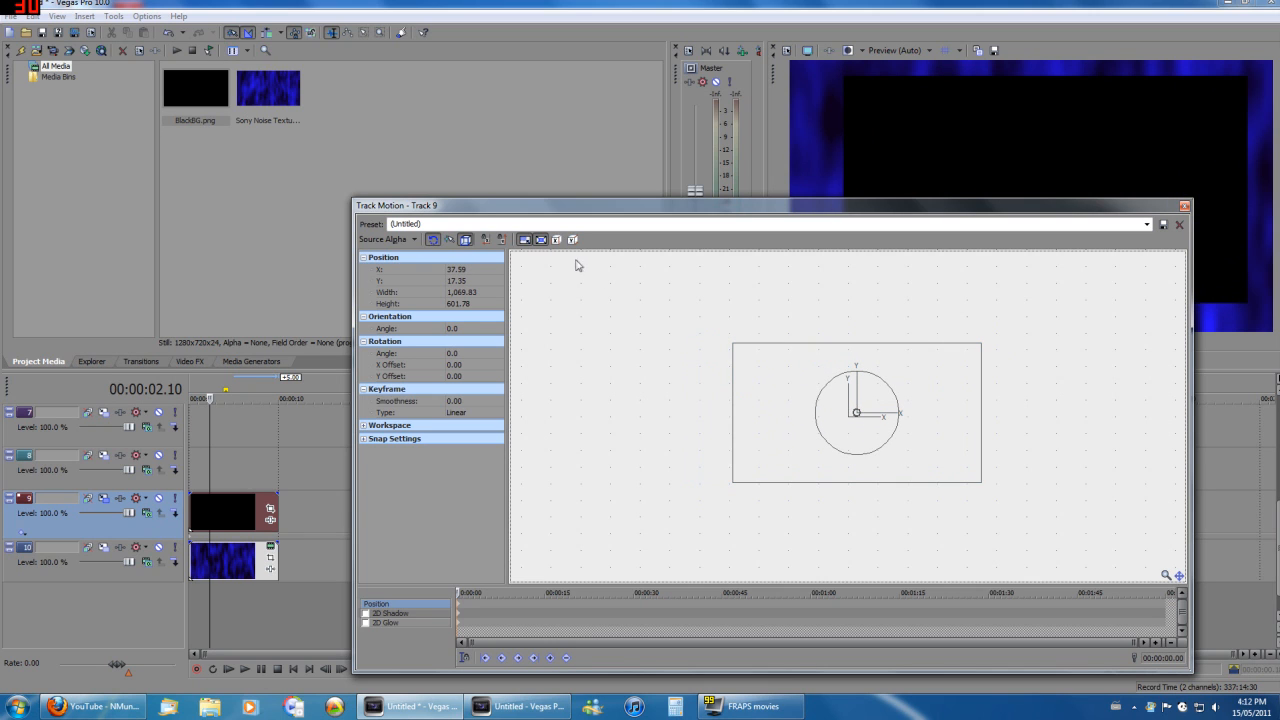
pyautogui.hotkey('ctrl', 'z')
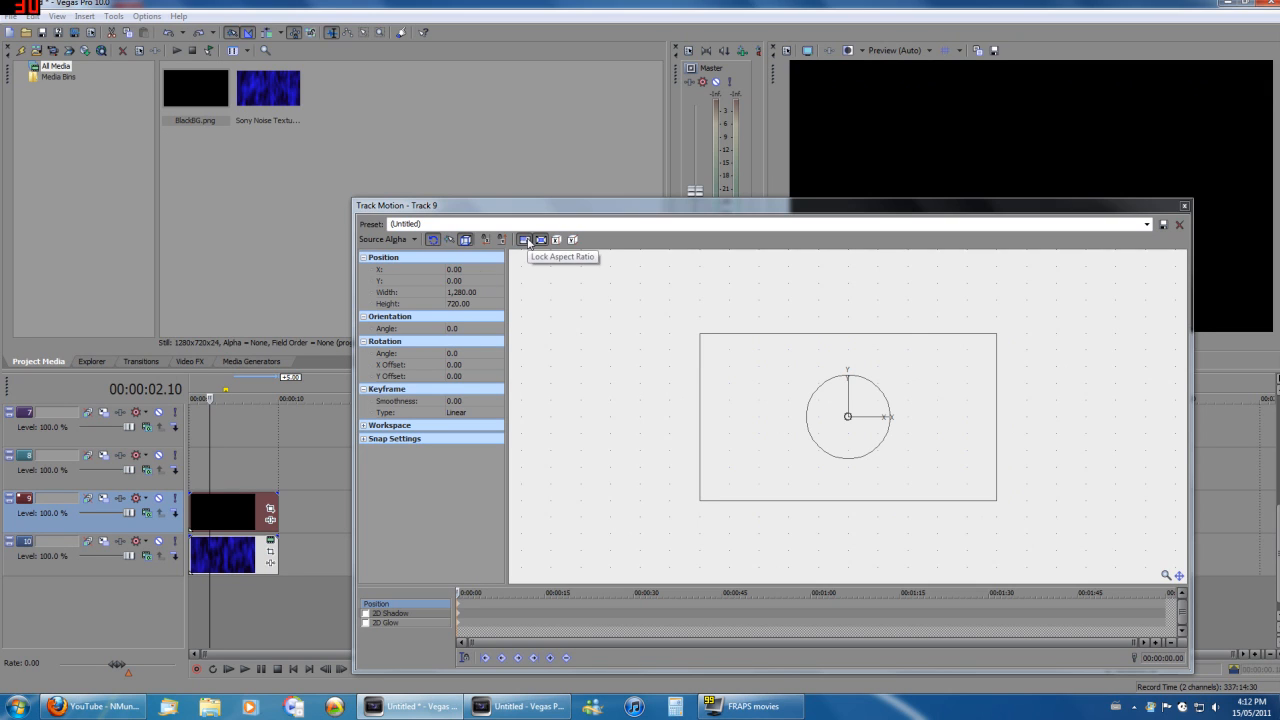
# Try sizing track 9's motion frame freehand to about 1,024 x 576, offset toward the upper left of centre
pyautogui.click(527, 240)
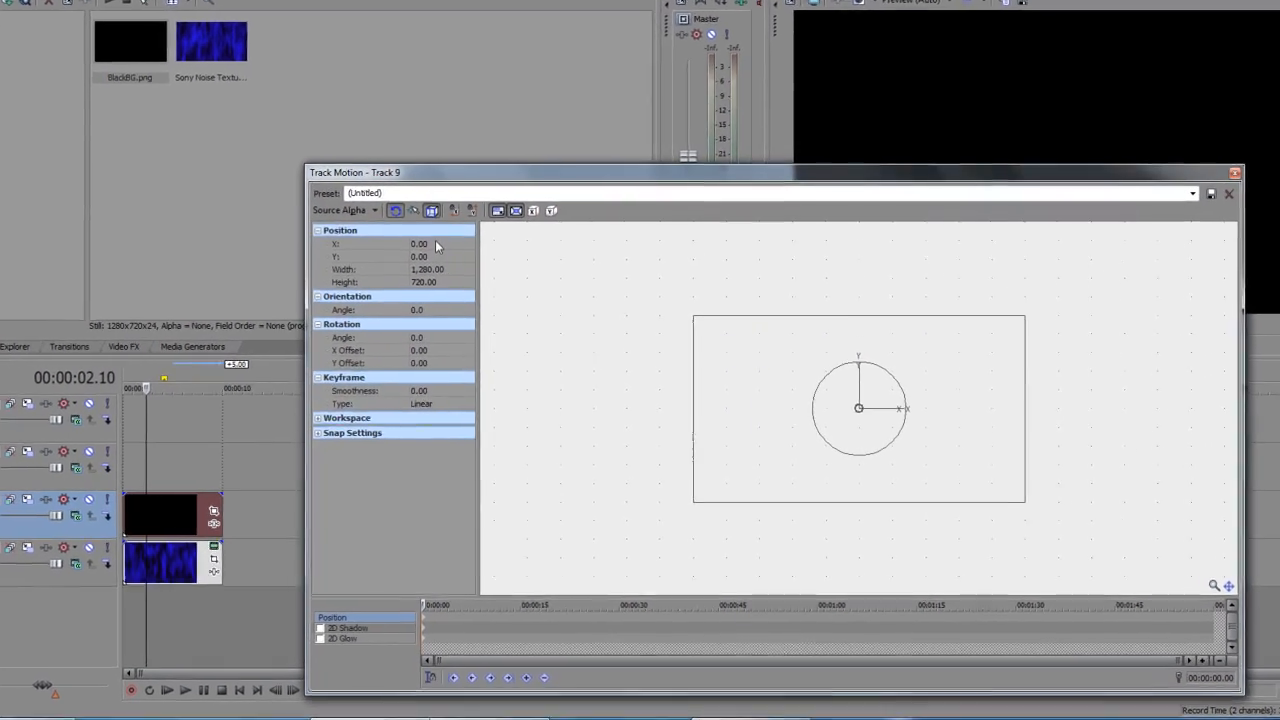
pyautogui.click(430, 244)
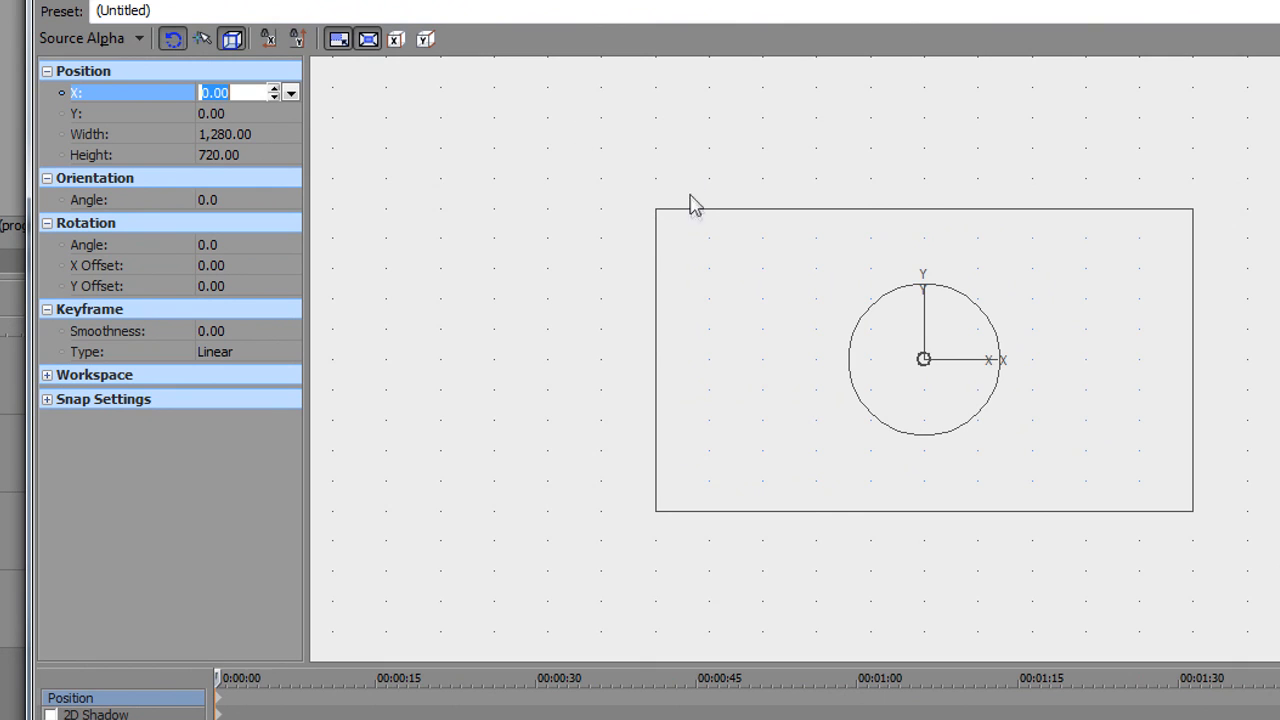
pyautogui.moveTo(663, 219); pyautogui.dragTo(738, 260)
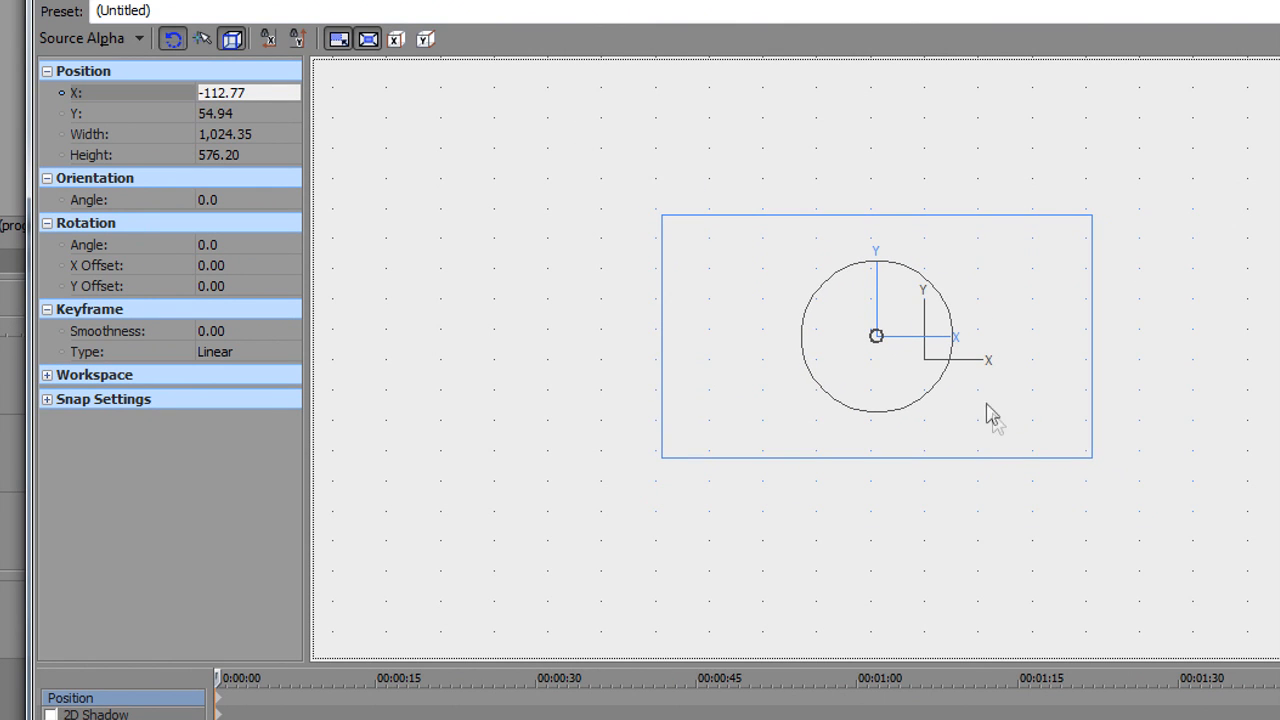
# Set track 9's motion position to X -94.40 and Y 461.30, with a width of 1,076.09
pyautogui.click(215, 92)
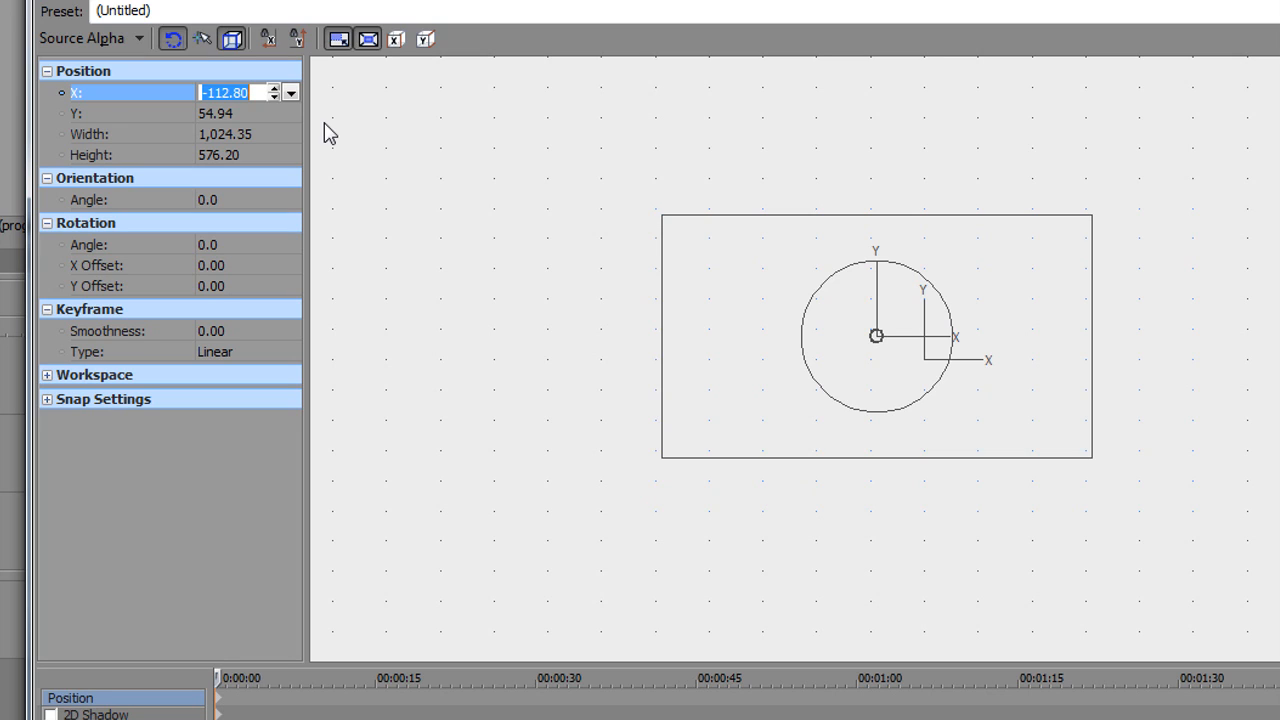
pyautogui.write('-94.4')
pyautogui.press('Tab')
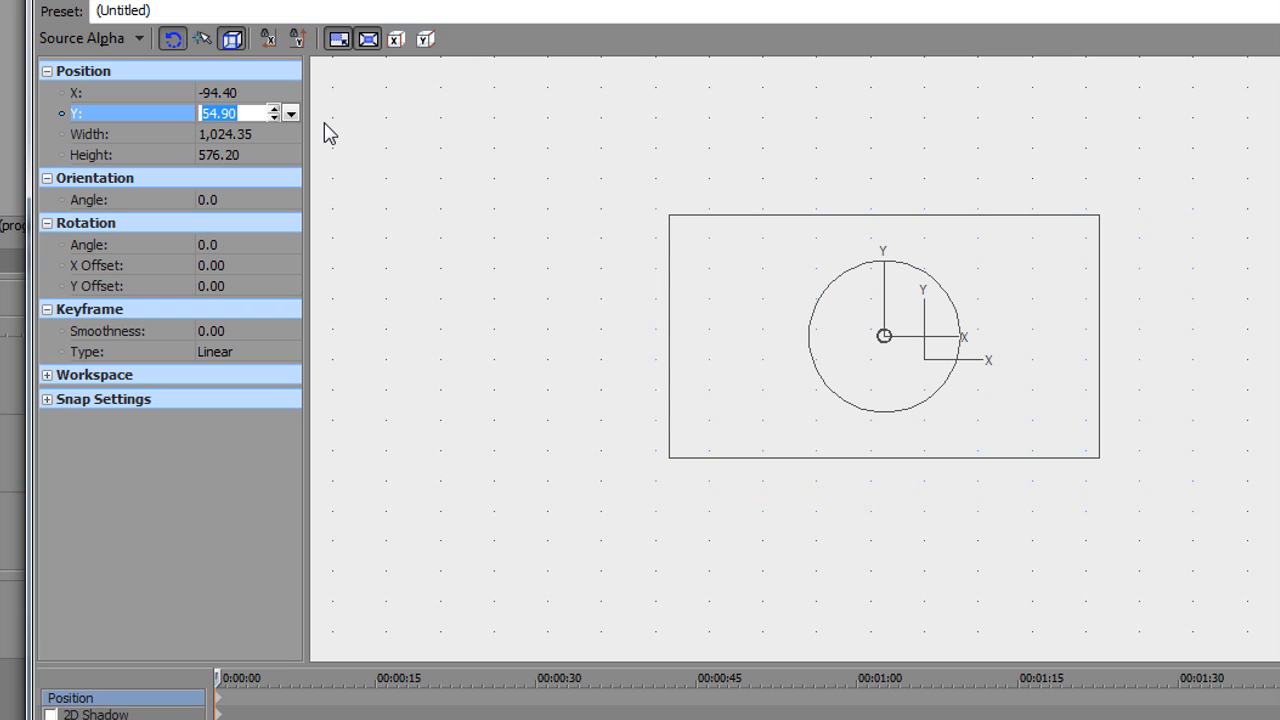
pyautogui.write('461.3')
pyautogui.press('Tab')
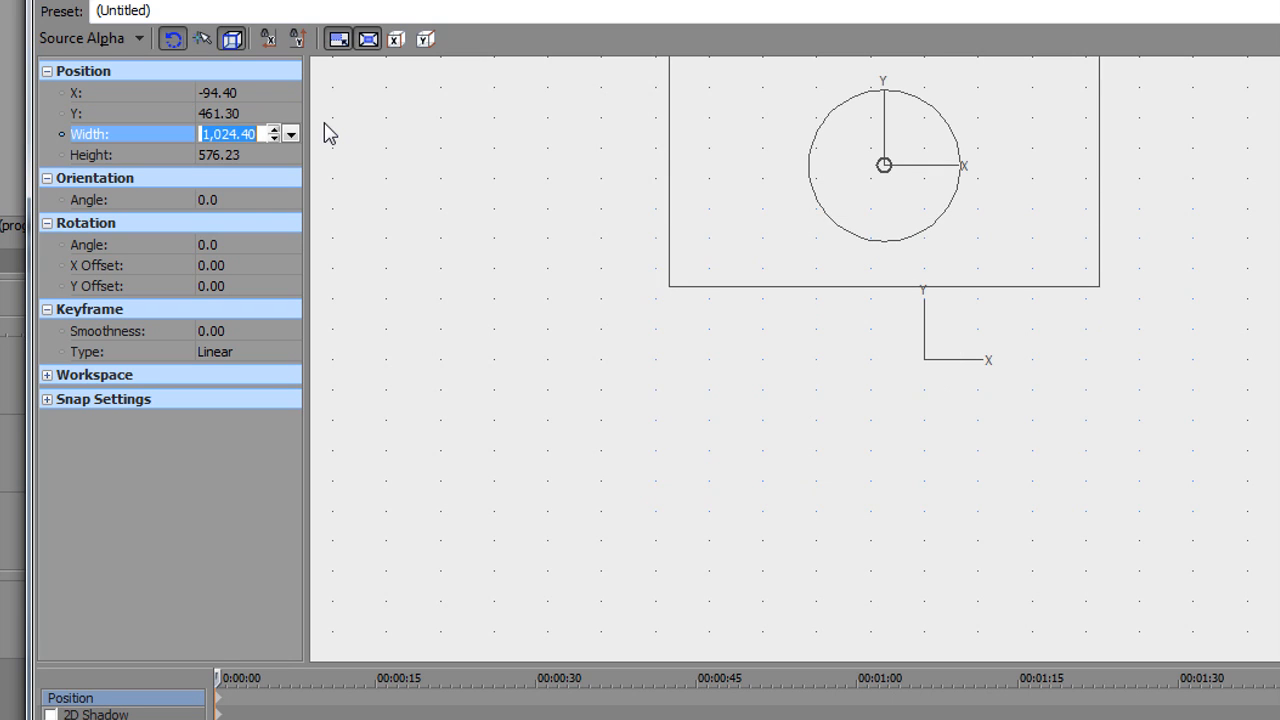
pyautogui.write('1076')
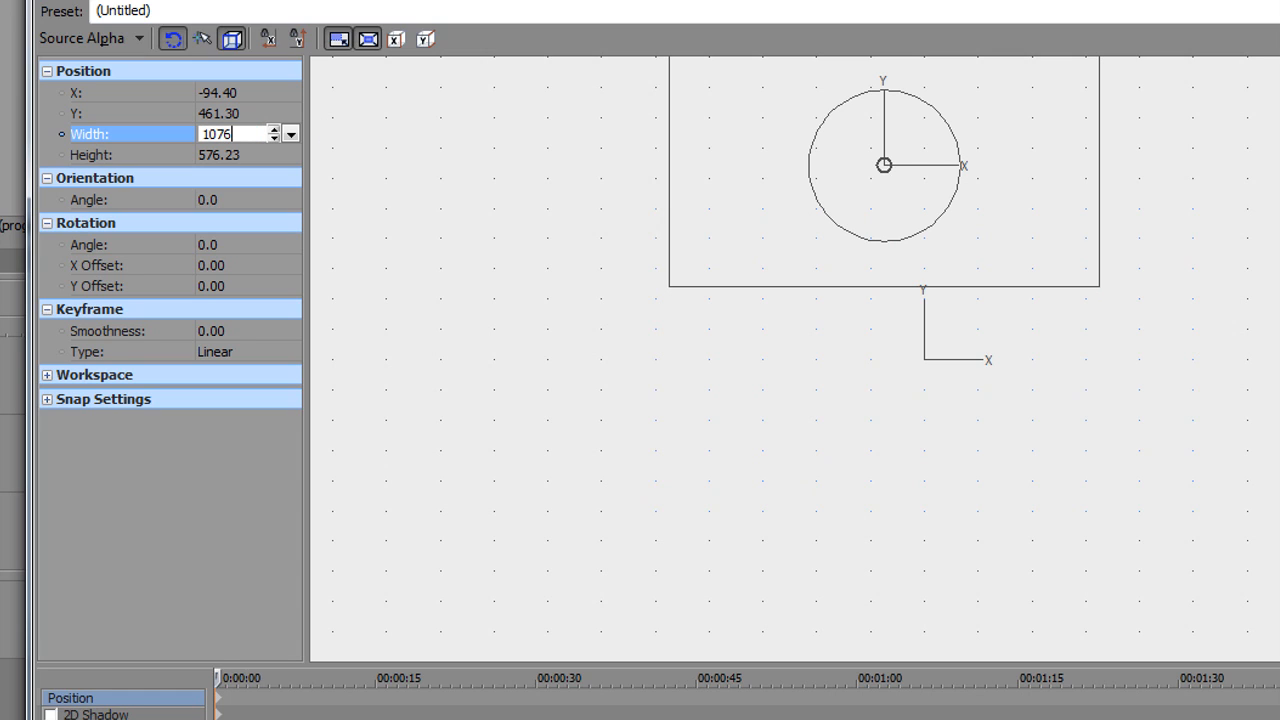
pyautogui.press('Tab')
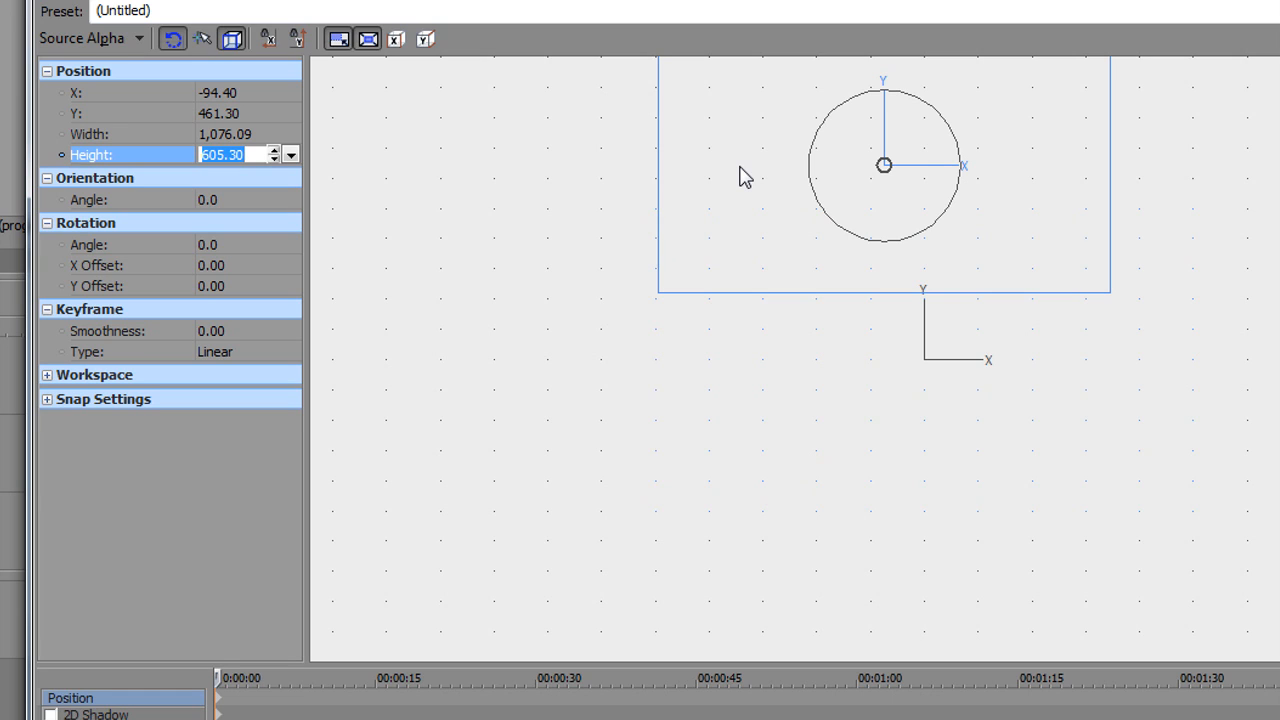
# Correct track 9's Y position to 46.13 and close its Track Motion window
pyautogui.click(222, 104)
pyautogui.write('4')
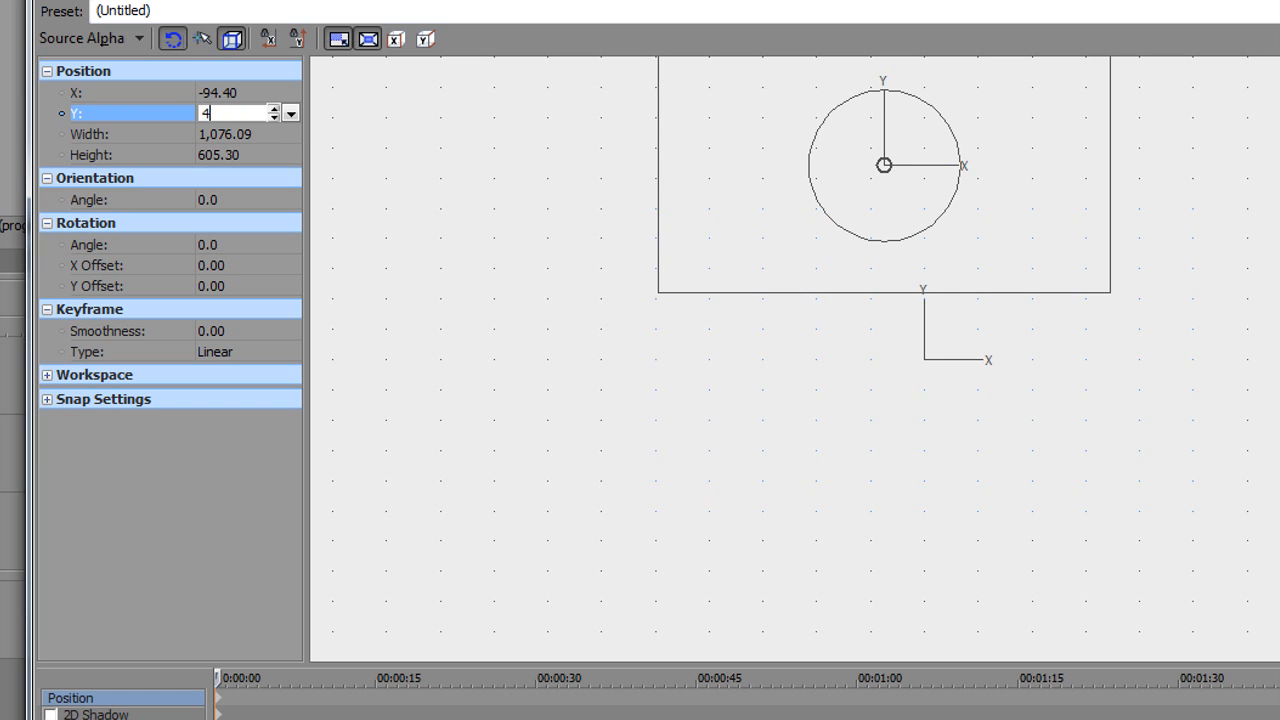
pyautogui.write('6.13')
pyautogui.press('Return')
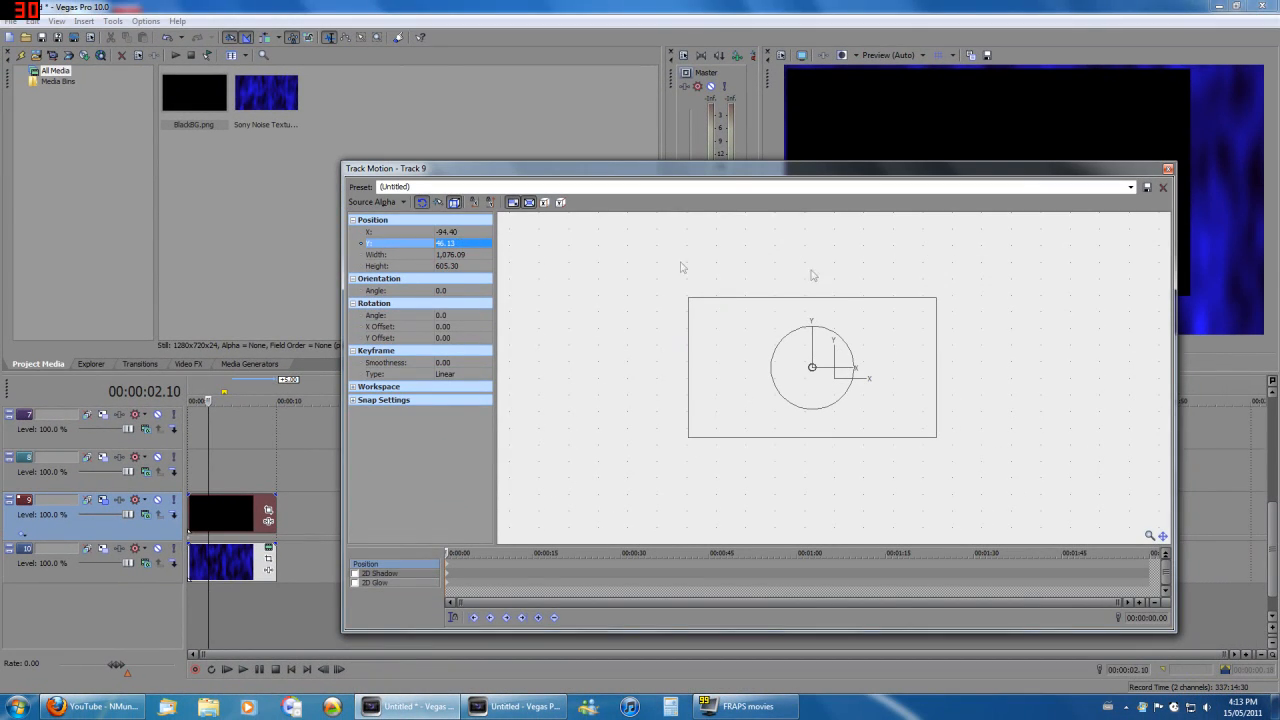
pyautogui.click(1168, 169)
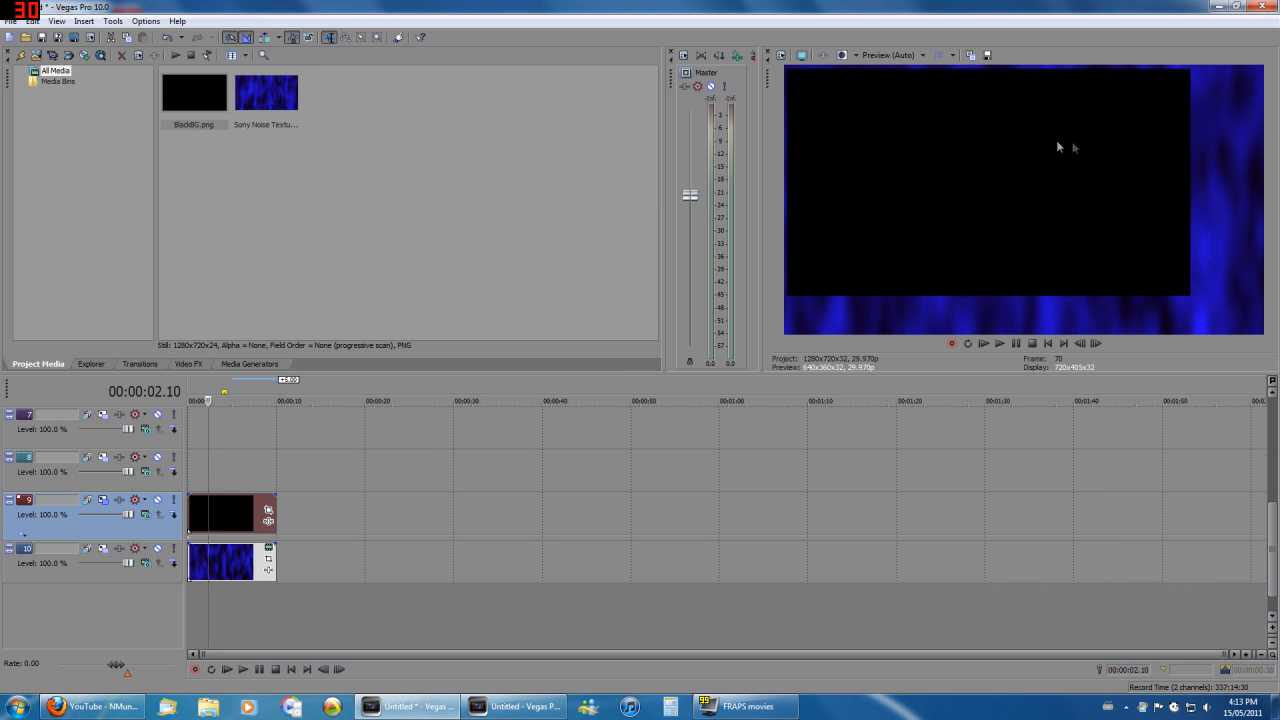
# Place another copy of BlackBG.png at the start of track 8, spanning the same length as the track 9 clip
pyautogui.press('space')
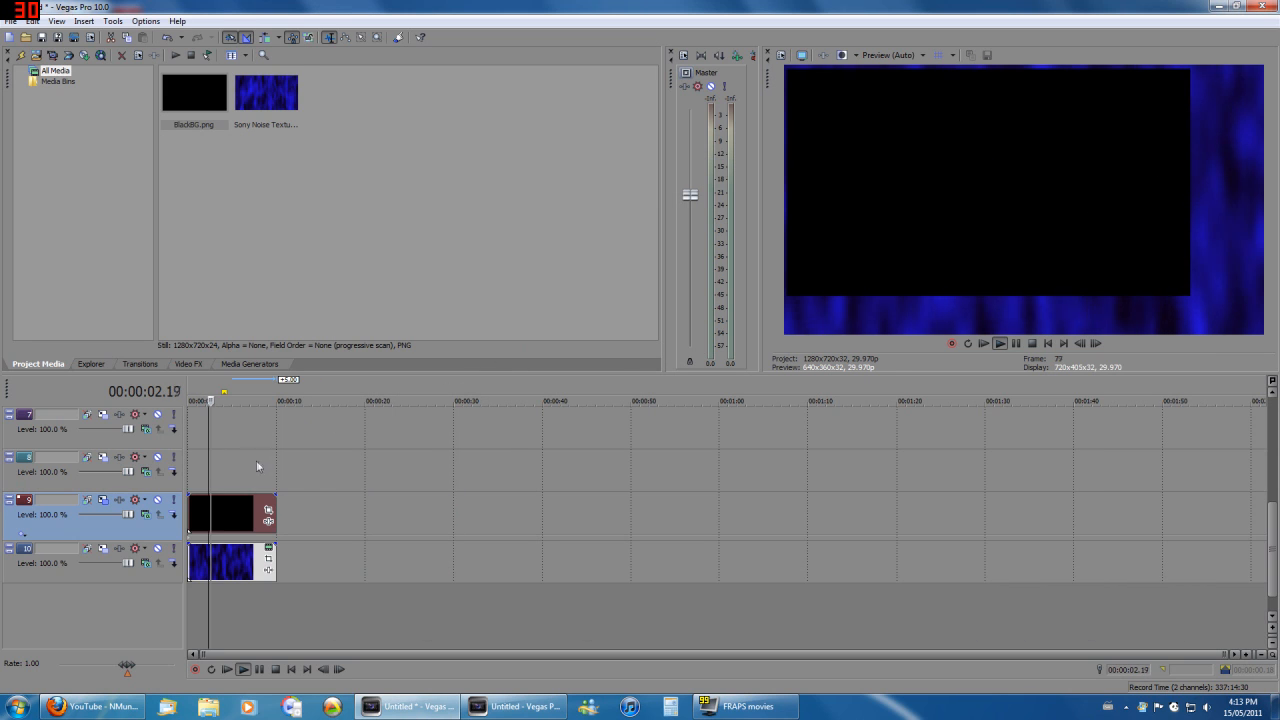
pyautogui.click(202, 462)
pyautogui.press('space')
pyautogui.moveTo(205, 110); pyautogui.dragTo(276, 475)
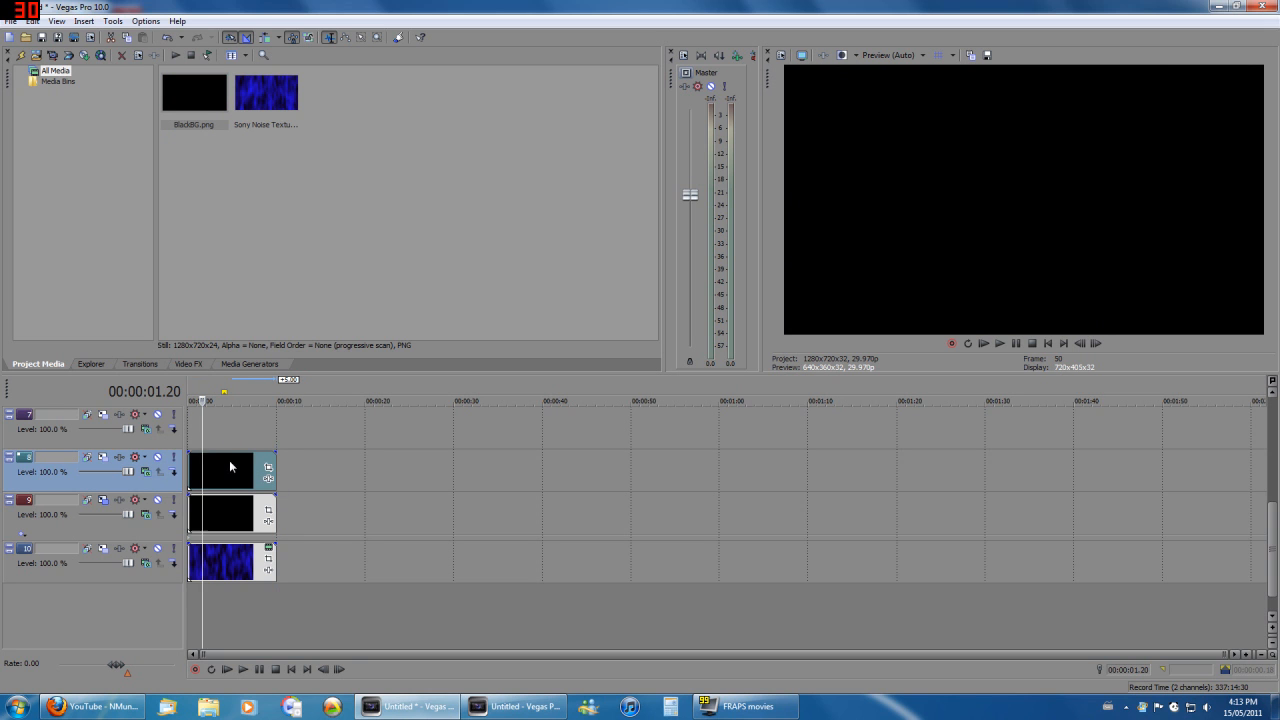
# Set track 8's position in Track Motion to X -517.00 and Y -308.00
pyautogui.click(102, 457)
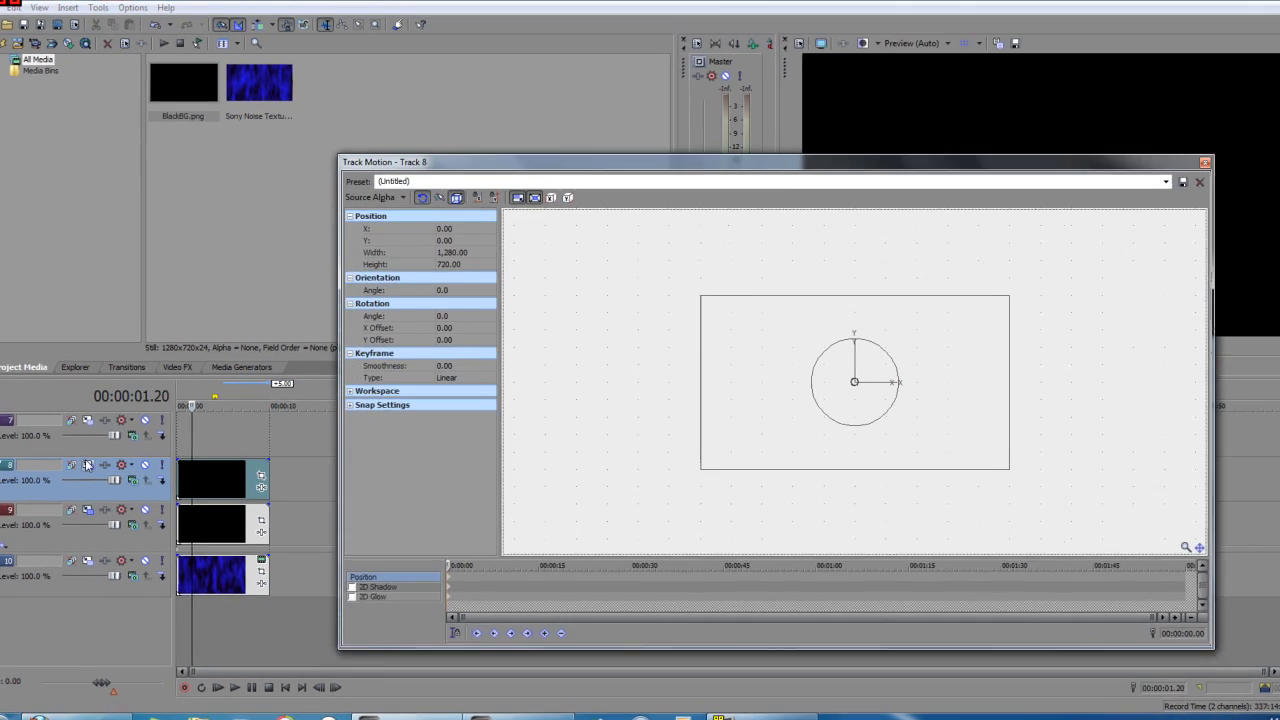
pyautogui.click(472, 228)
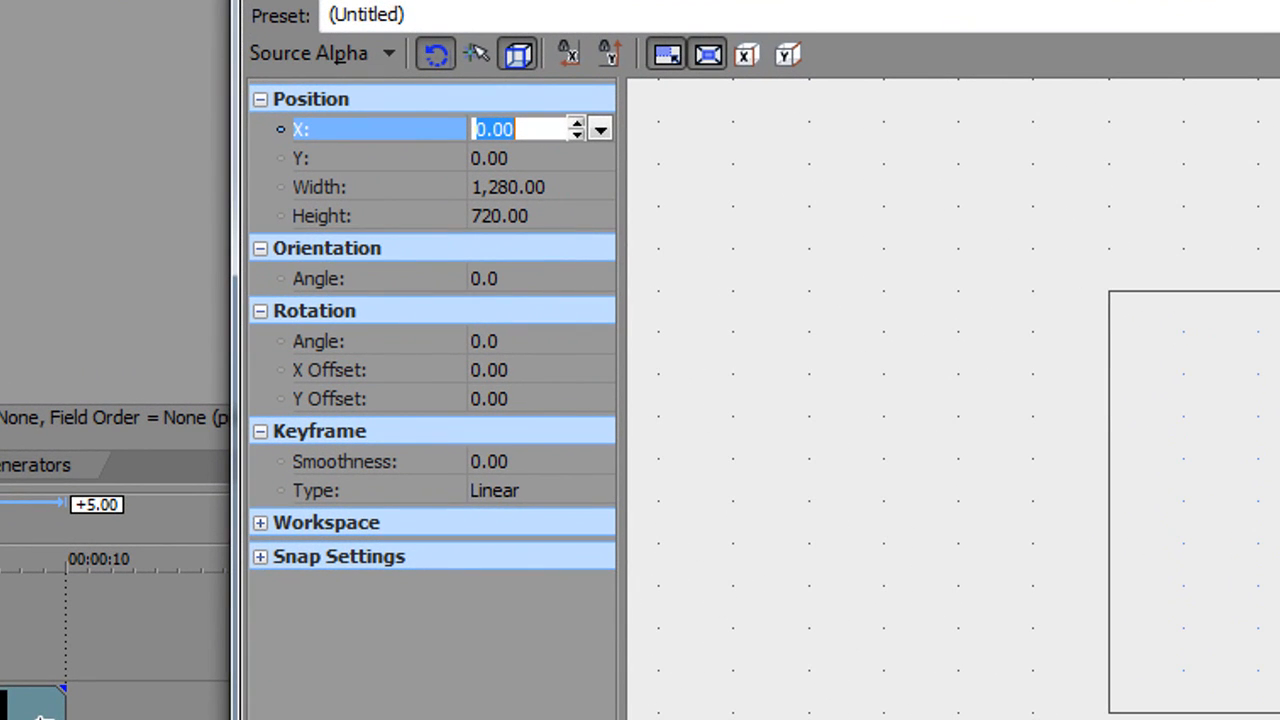
pyautogui.write('-517')
pyautogui.press('Tab')
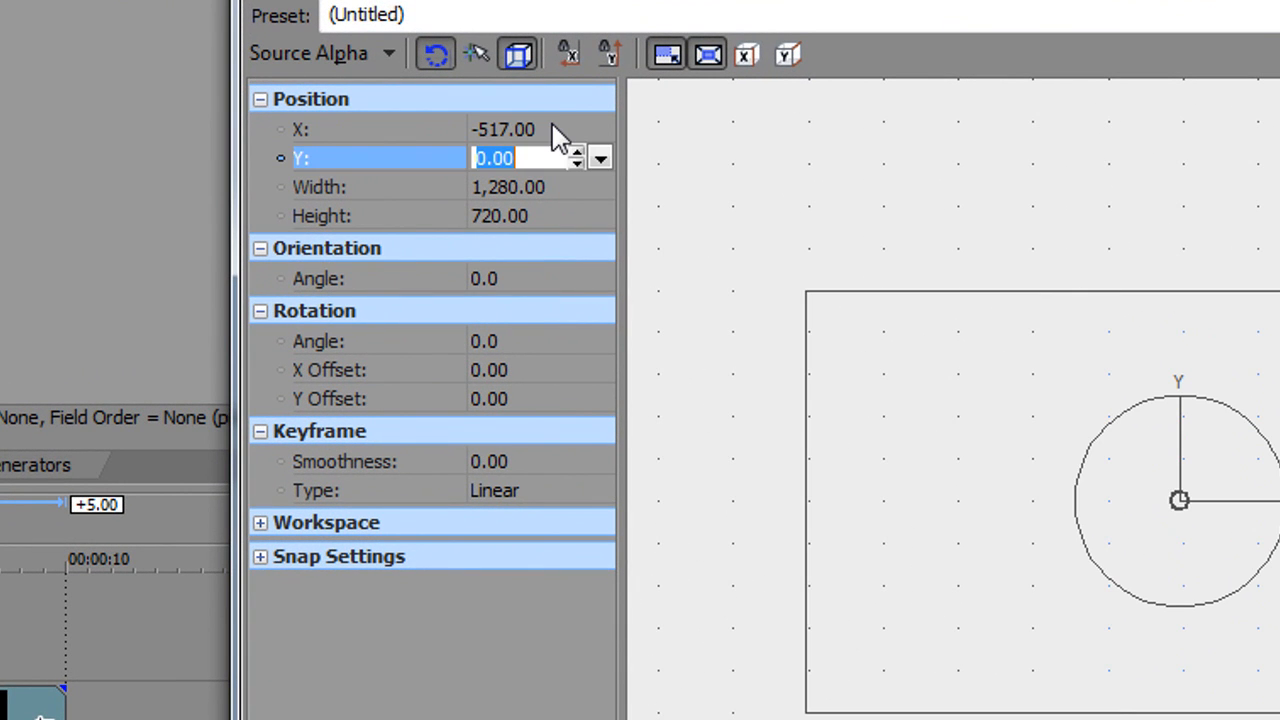
pyautogui.write('-30')
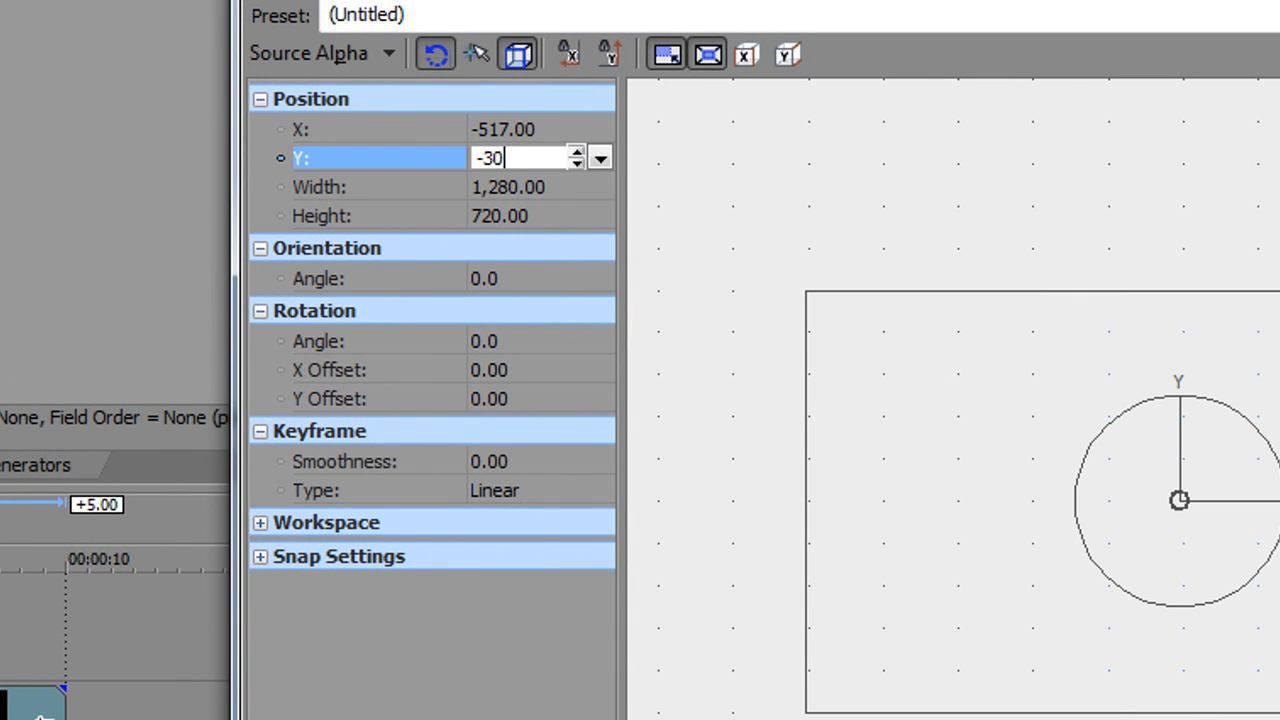
pyautogui.write('8')
pyautogui.press('Tab')
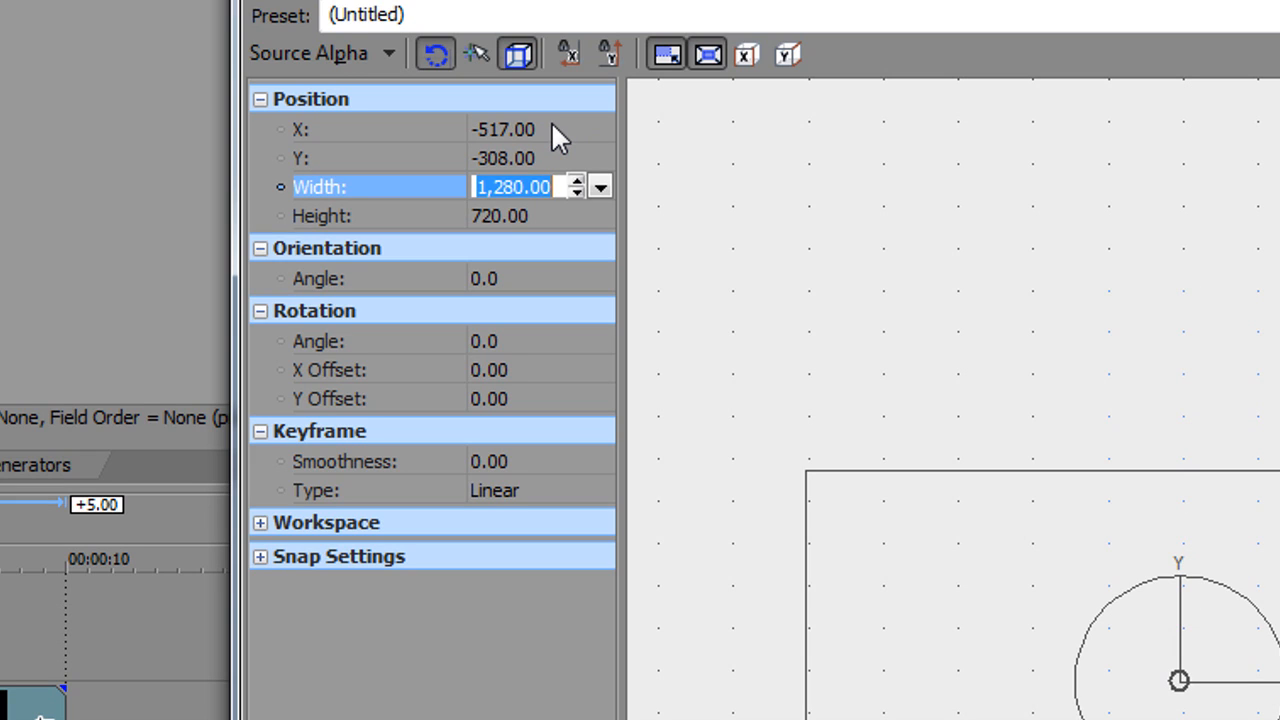
# Try to set track 8's Track Motion width to 232 and height to 94 with the aspect ratio locked
pyautogui.write('232')
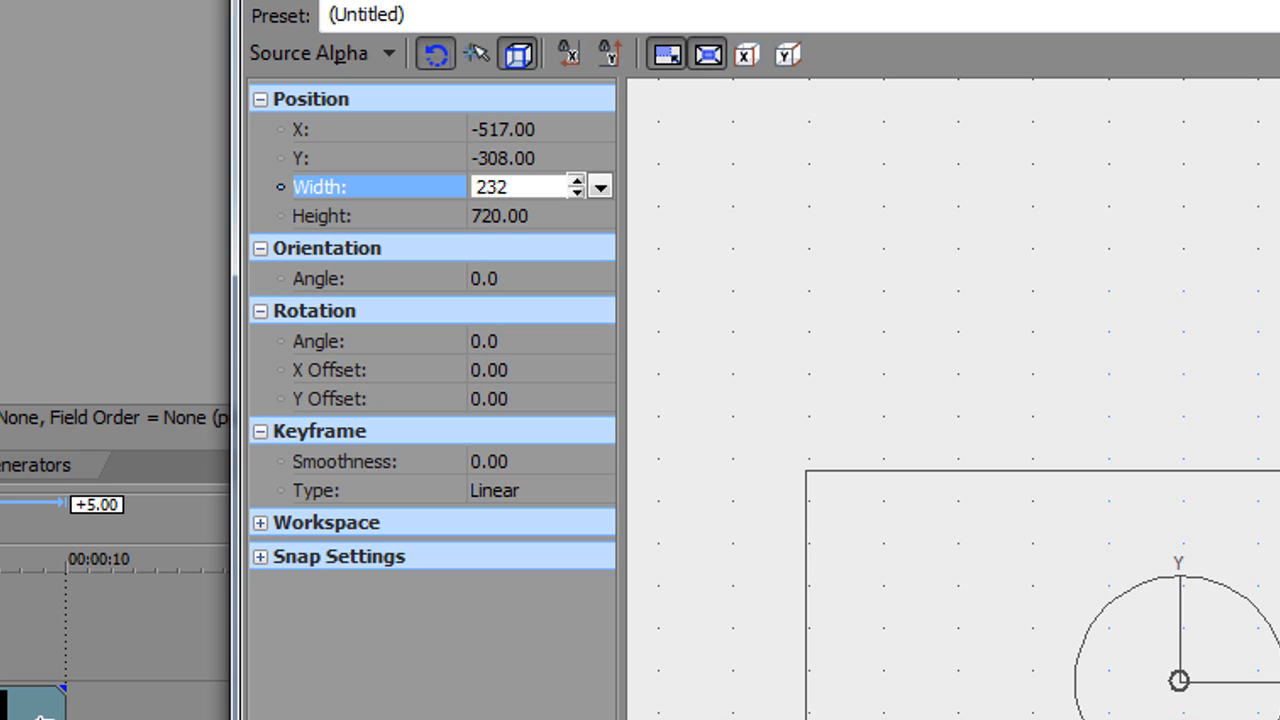
pyautogui.press('Tab')
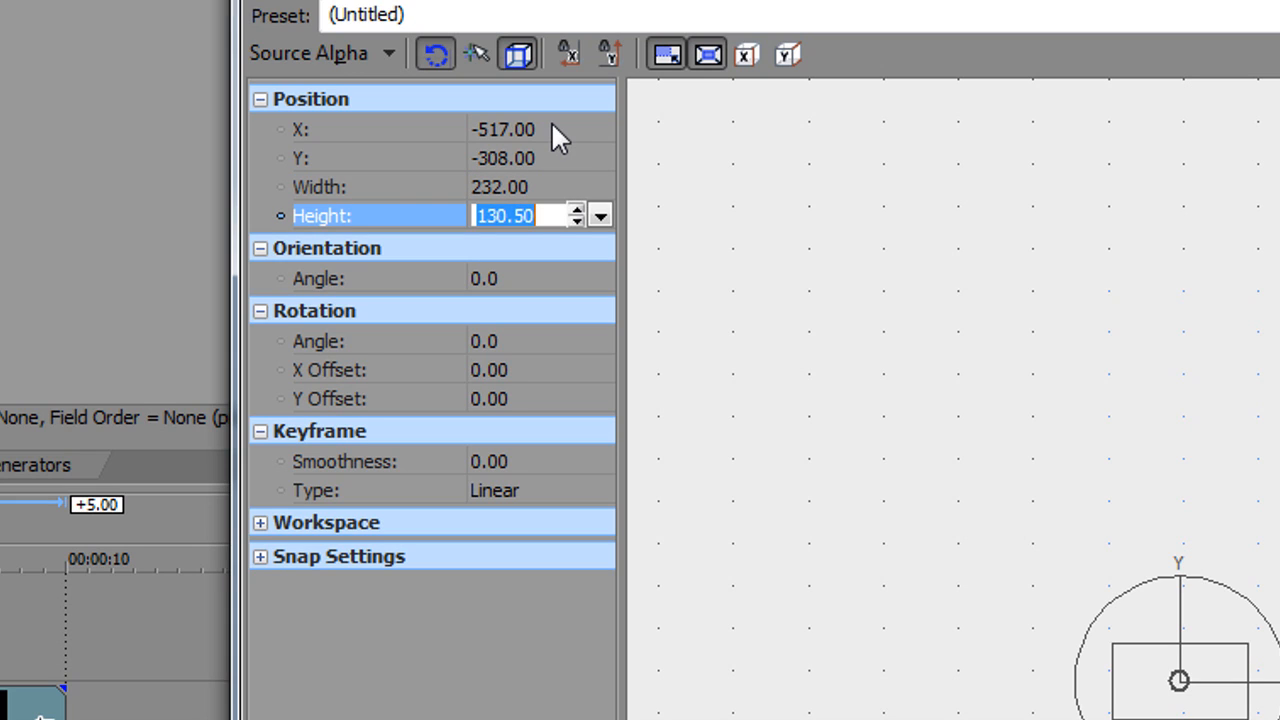
pyautogui.write('94')
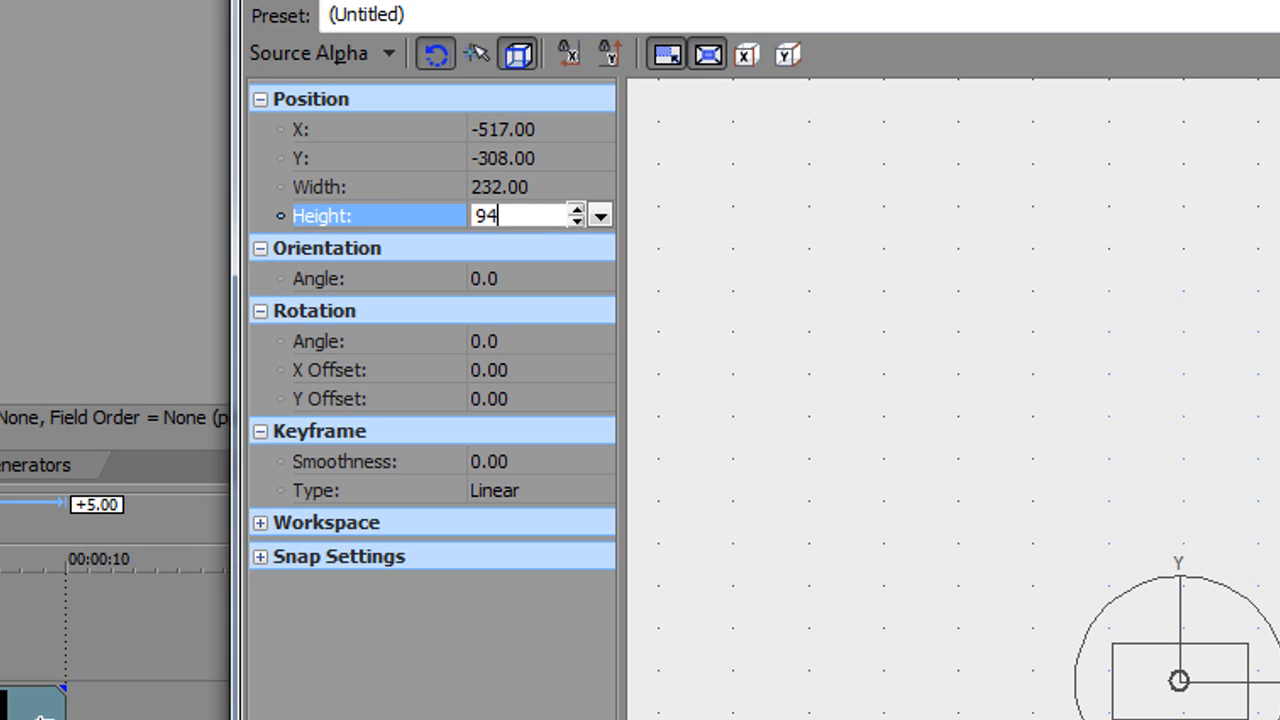
pyautogui.press('Return')
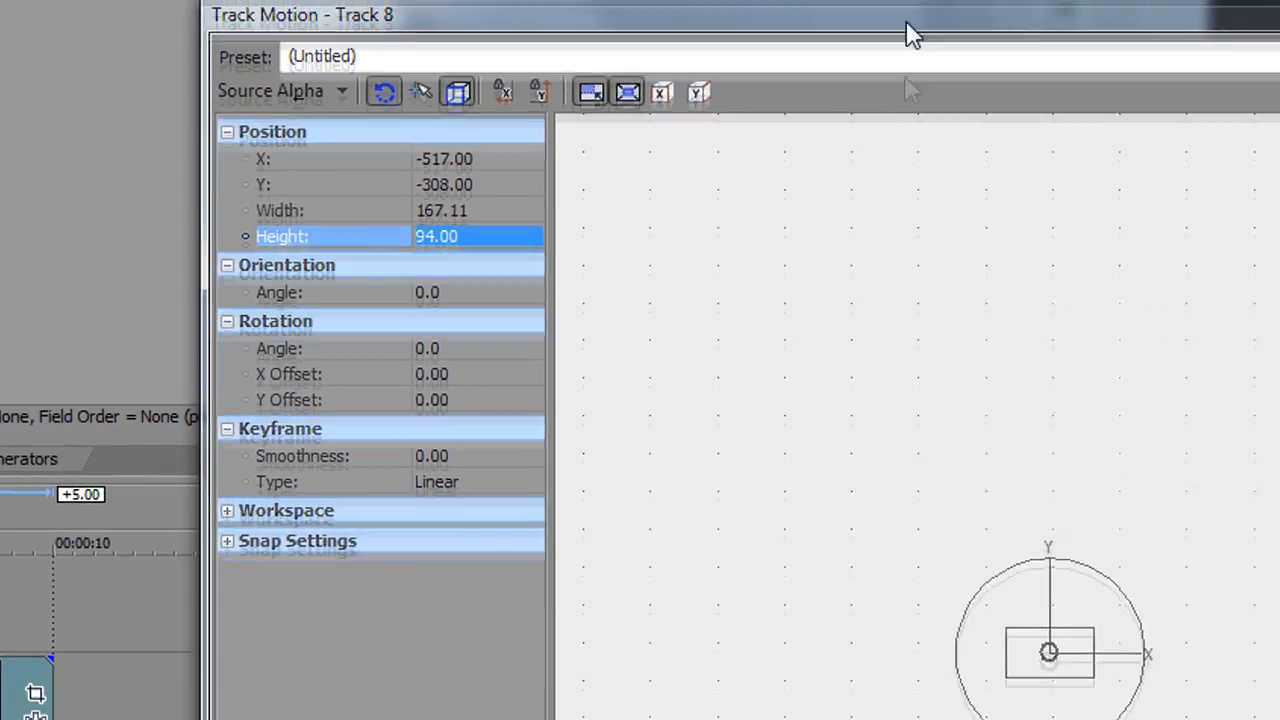
pyautogui.moveTo(906, 15); pyautogui.dragTo(904, 489)
pyautogui.moveTo(535, 465); pyautogui.dragTo(571, 416)
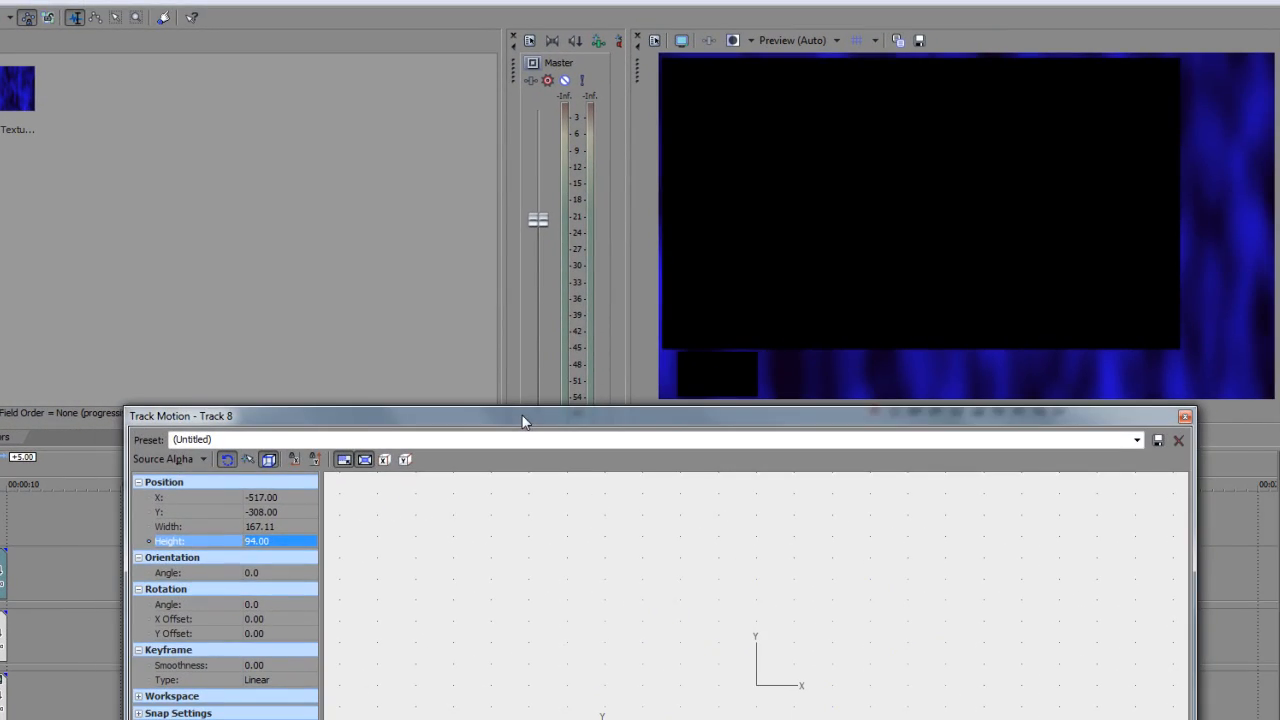
# Turn off the aspect ratio lock for track 8 and set its width to 232 and height to 94
pyautogui.click(262, 497)
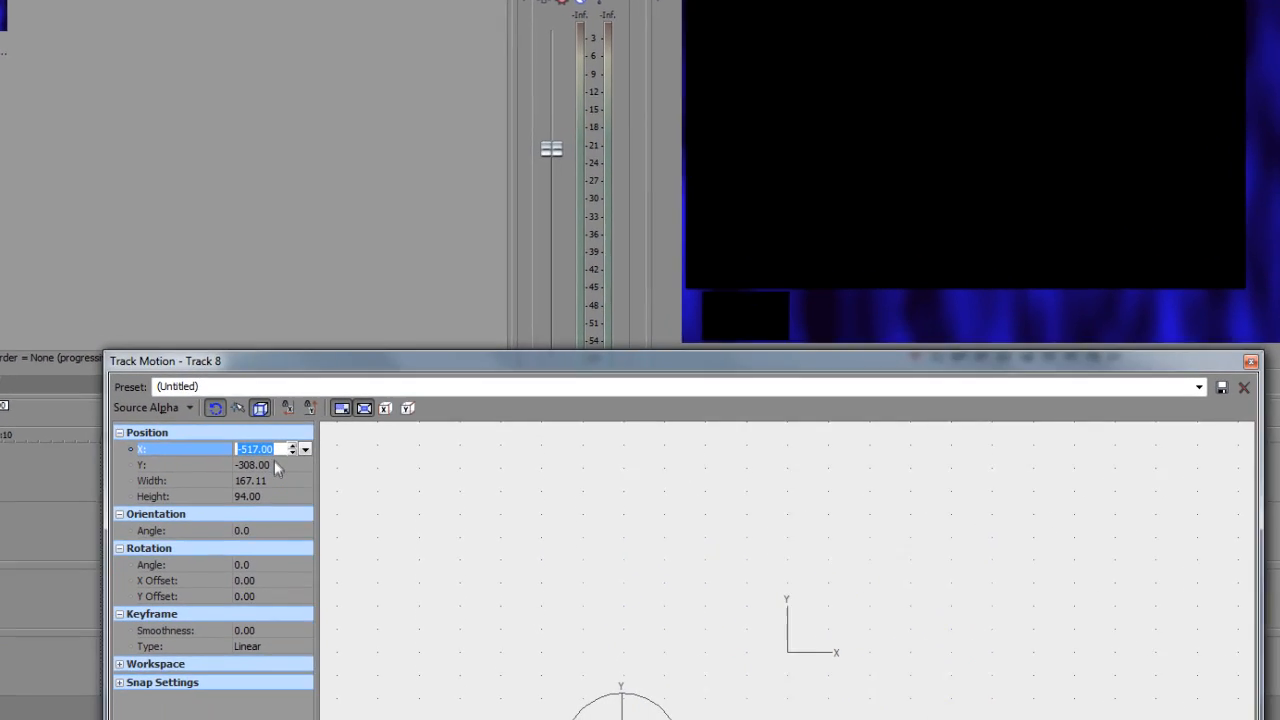
pyautogui.press('Tab')
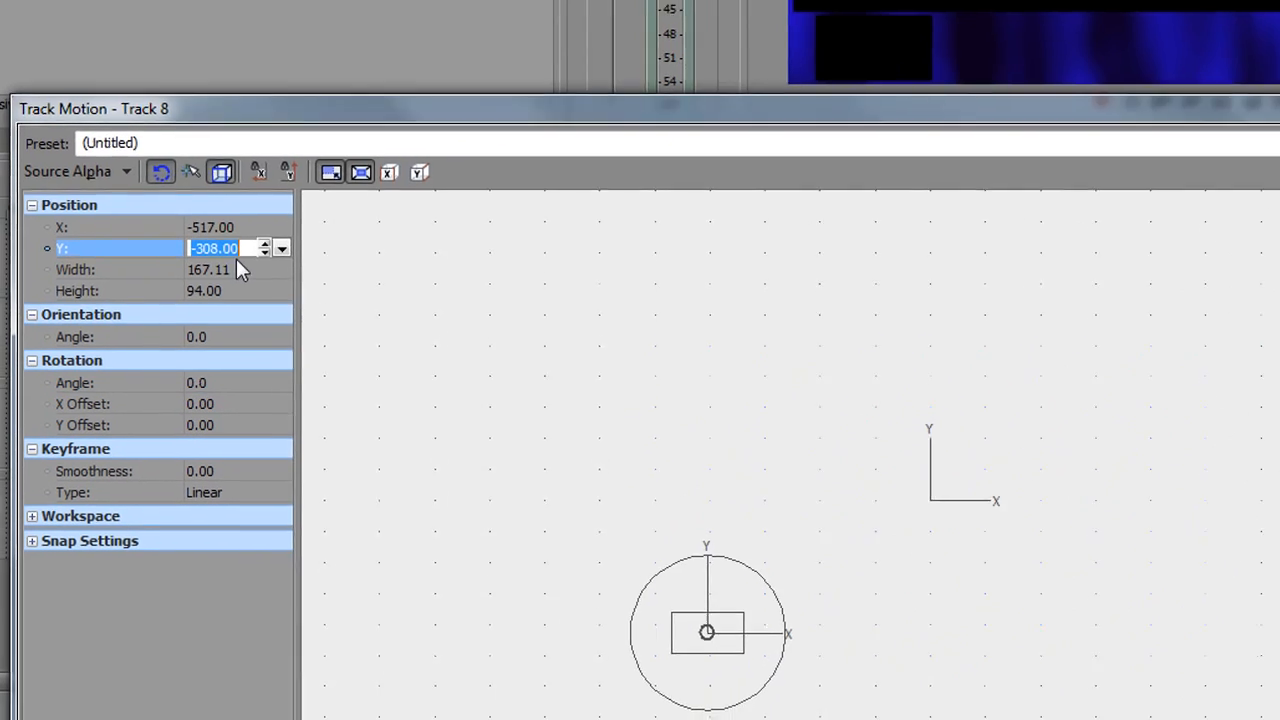
pyautogui.press('Tab')
pyautogui.click(331, 153)
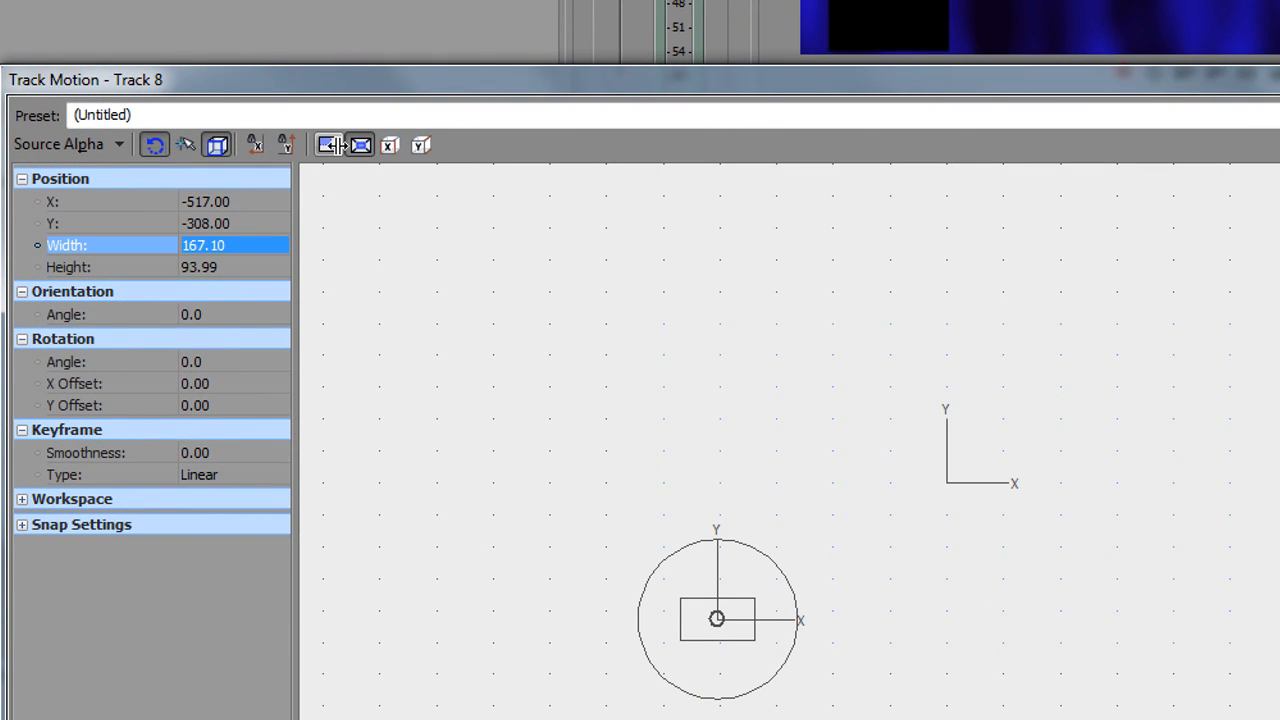
pyautogui.click(264, 229)
pyautogui.press('Tab')
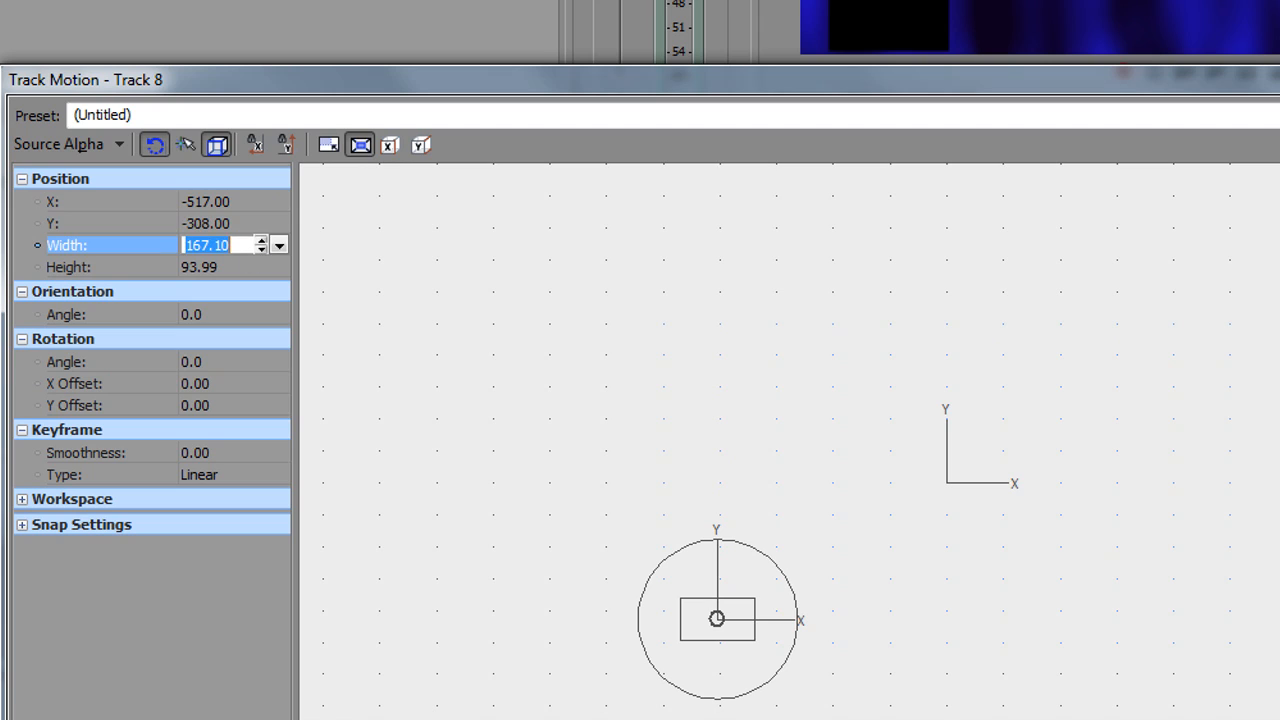
pyautogui.write('232')
pyautogui.press('Tab')
pyautogui.write('94')
pyautogui.press('Return')
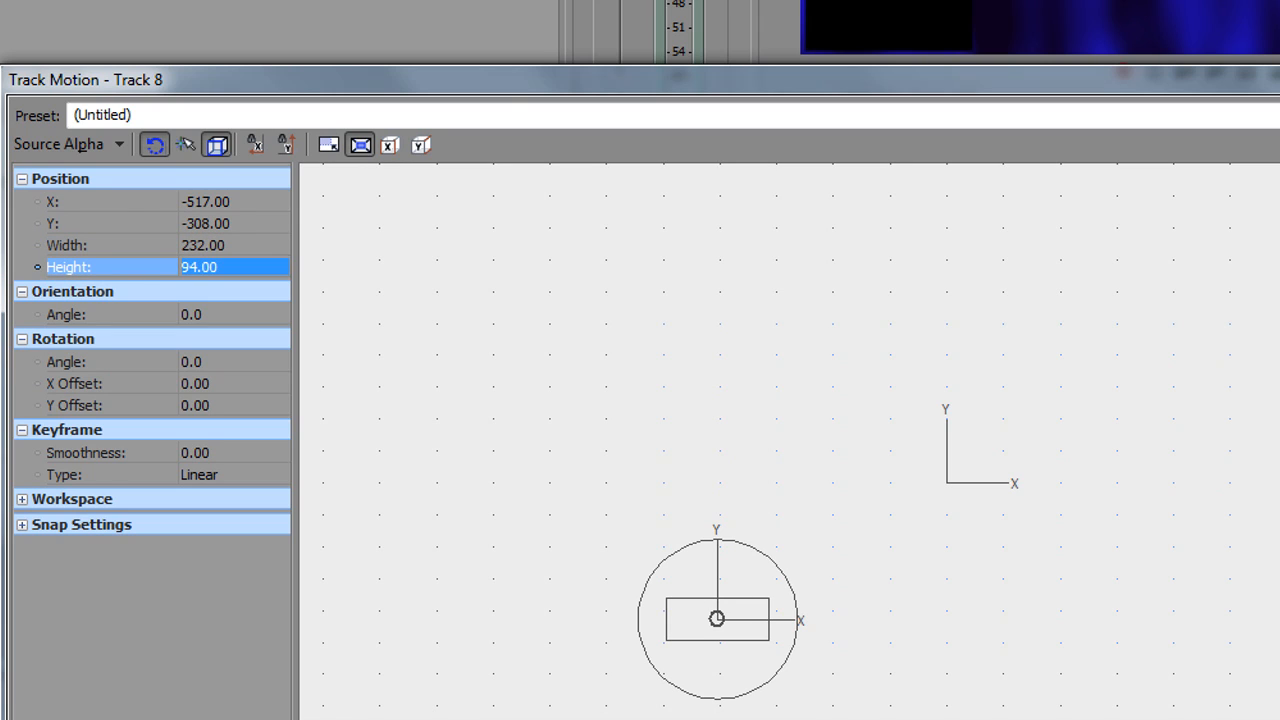
# Move the Track Motion window clear of the video preview and play back the layout to check the panels
pyautogui.click(1273, 84)
pyautogui.moveTo(1210, 82); pyautogui.dragTo(1237, 337)
pyautogui.press('space')
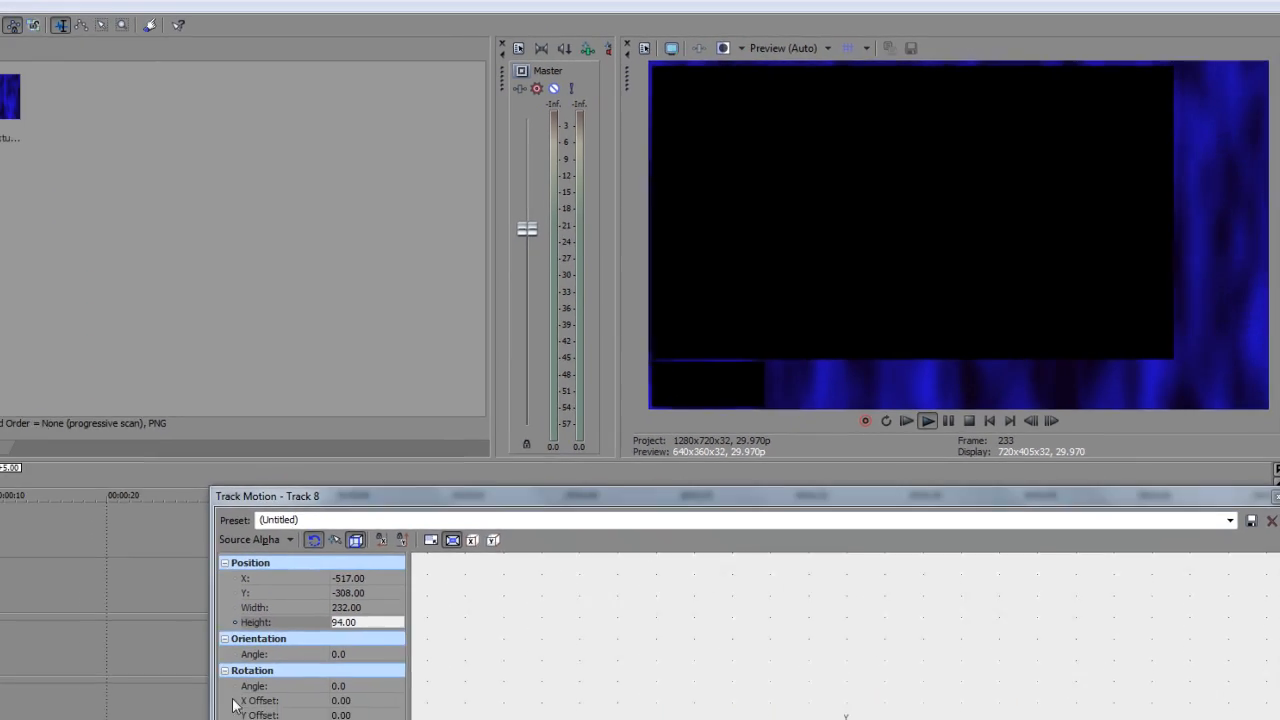
# Replace the blue noise texture clip on track 10 with the Lava noise texture preset at its default colors
pyautogui.click(19, 664)
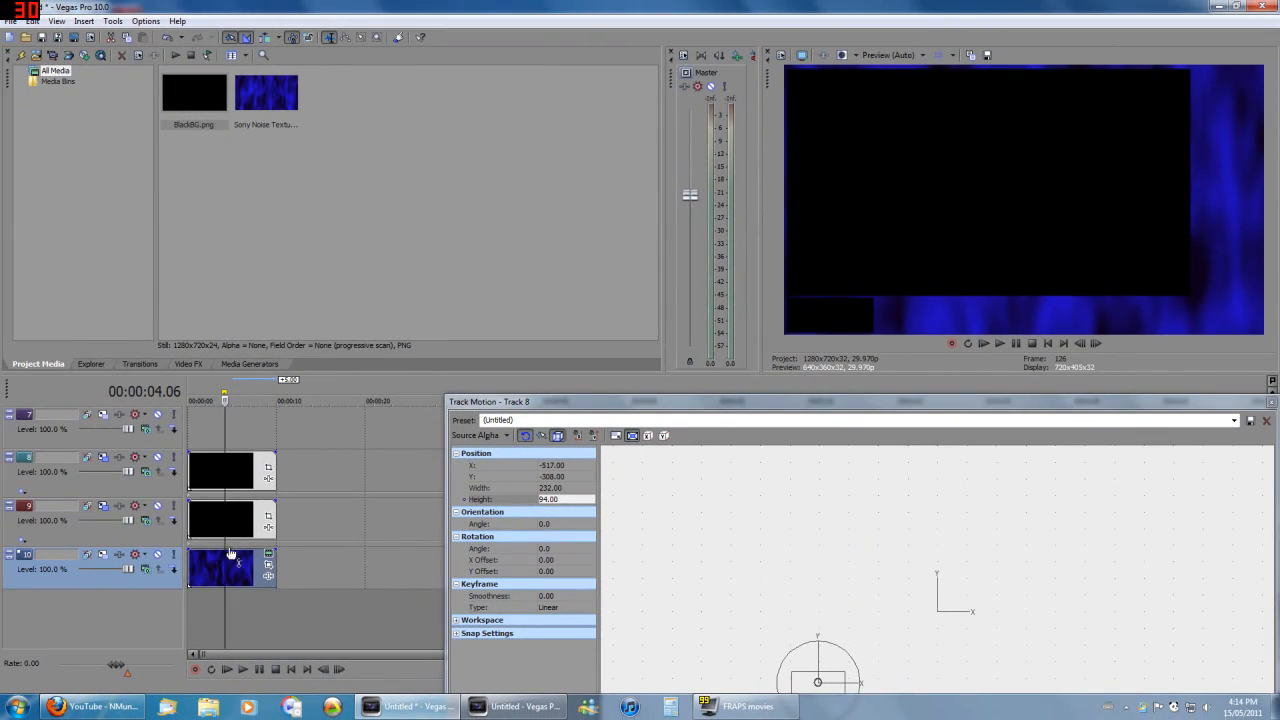
pyautogui.press('Delete')
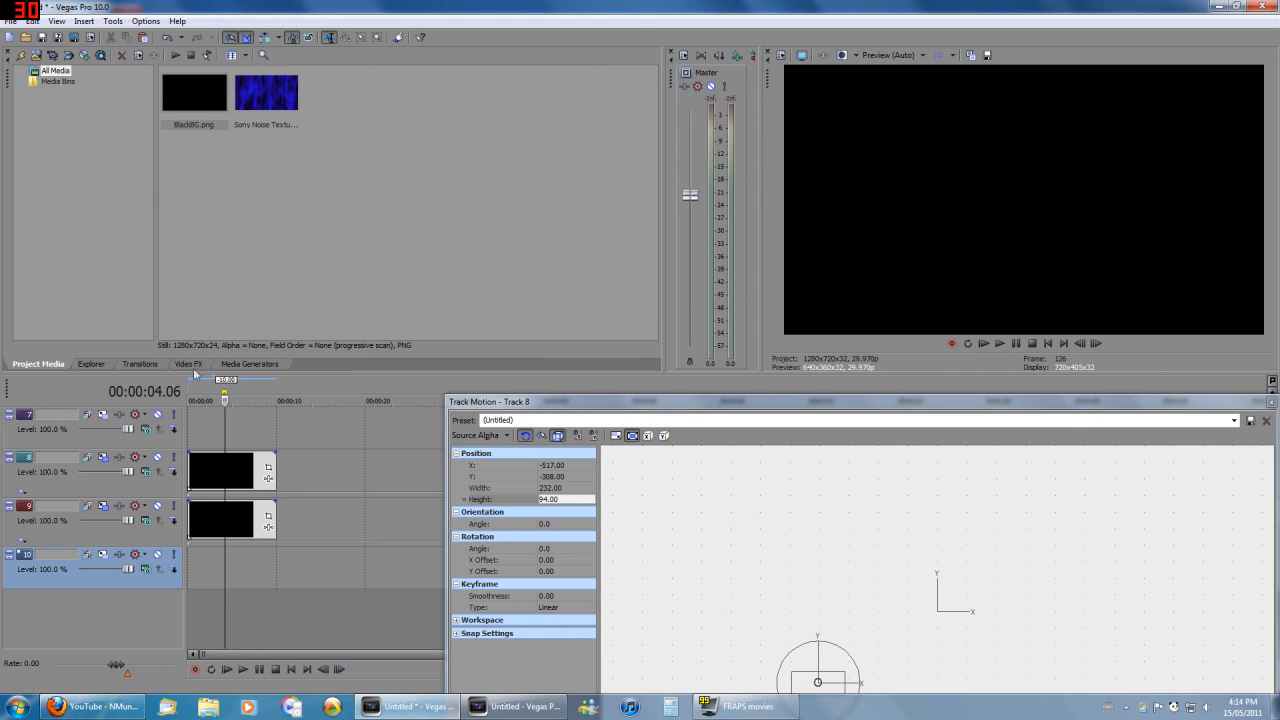
pyautogui.click(246, 365)
pyautogui.moveTo(527, 100); pyautogui.dragTo(167, 570)
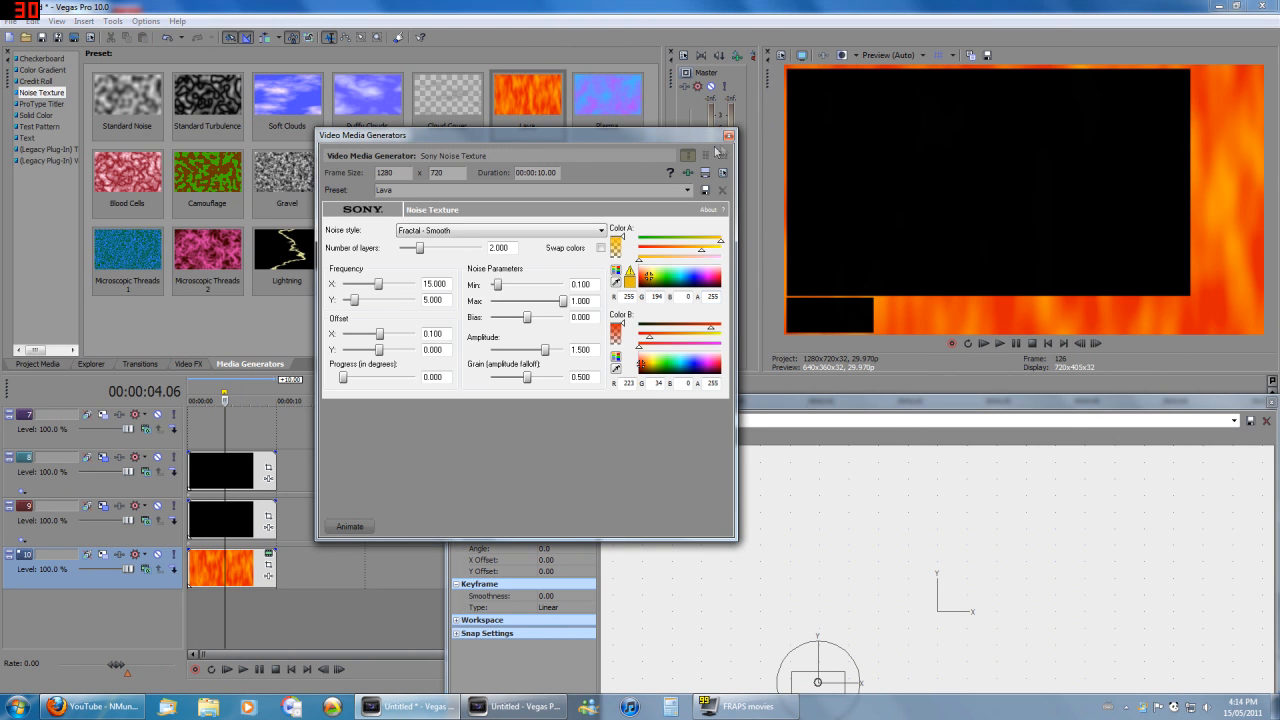
pyautogui.click(729, 137)
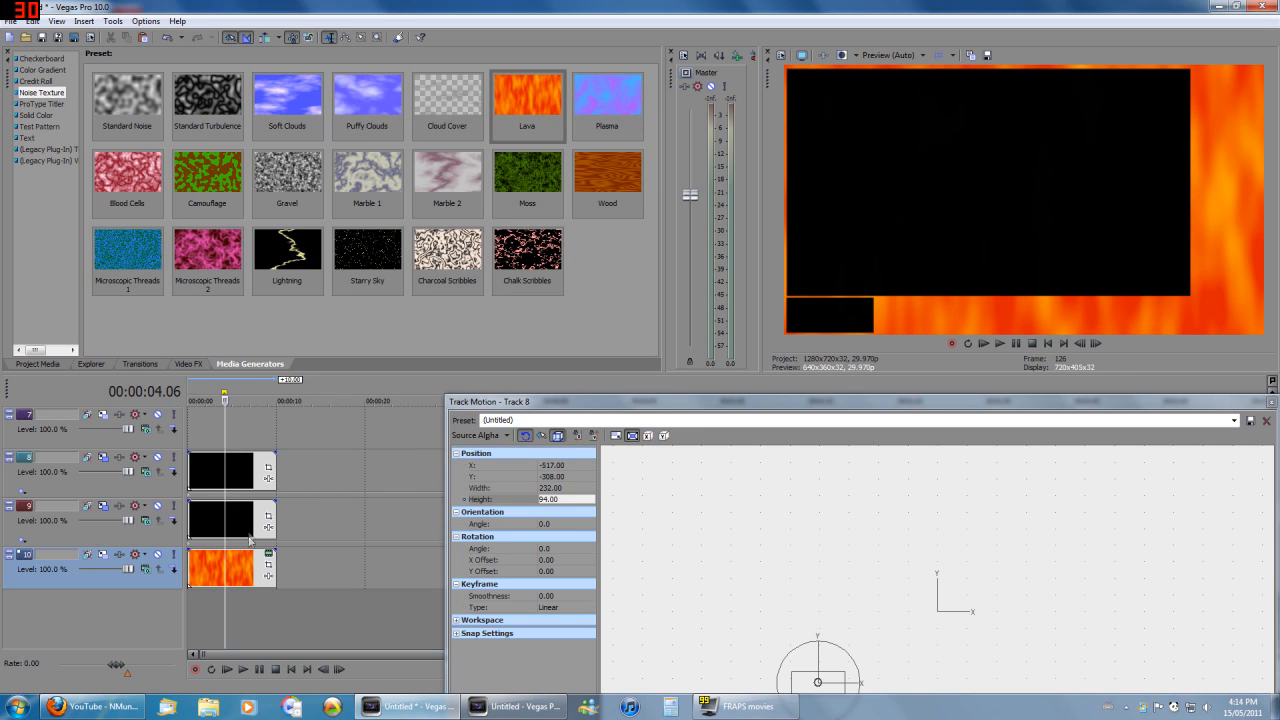
# Play back the timeline, close track 8's Track Motion window and stop with the playhead near the start
pyautogui.click(274, 513)
pyautogui.press('space')
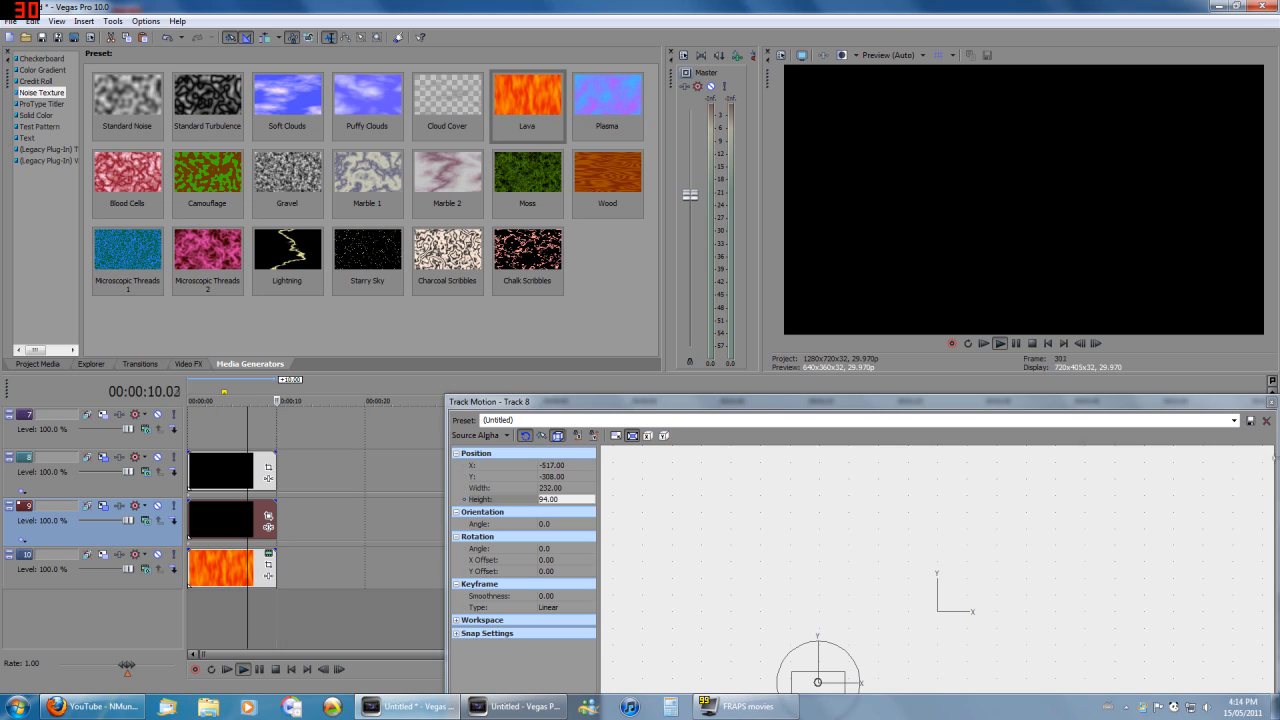
pyautogui.click(1271, 402)
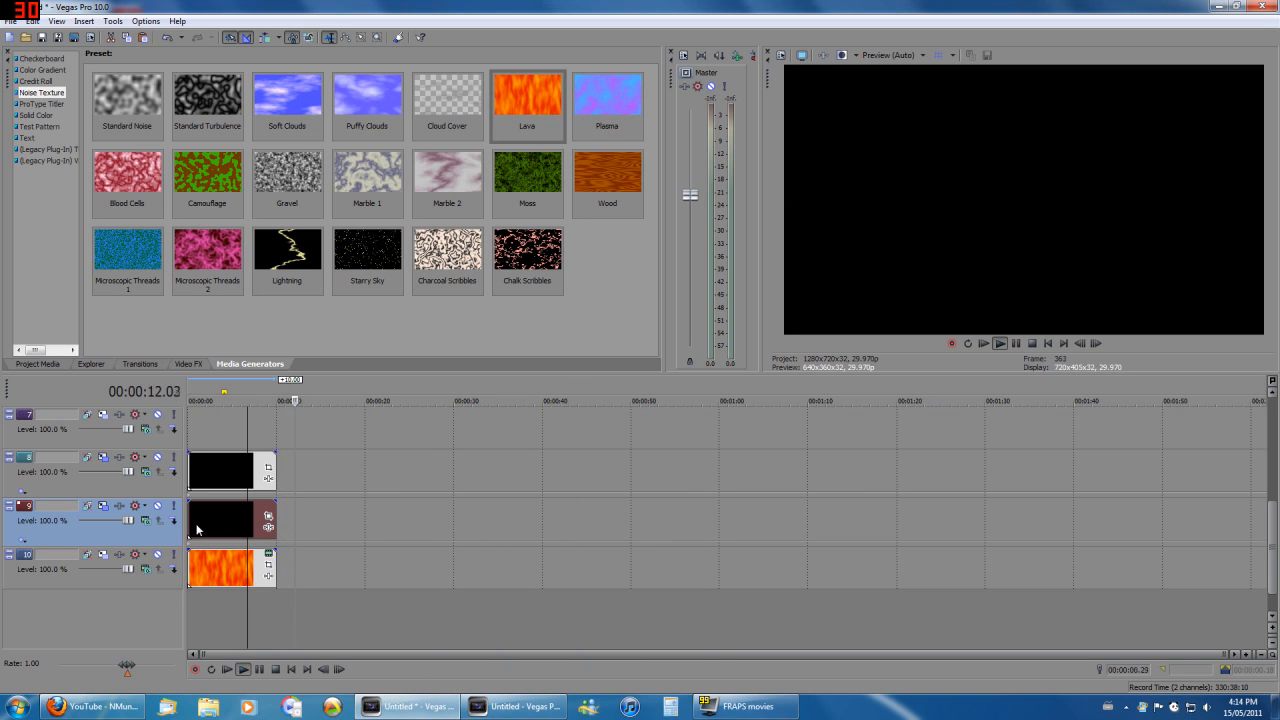
pyautogui.click(197, 526)
pyautogui.press('space')
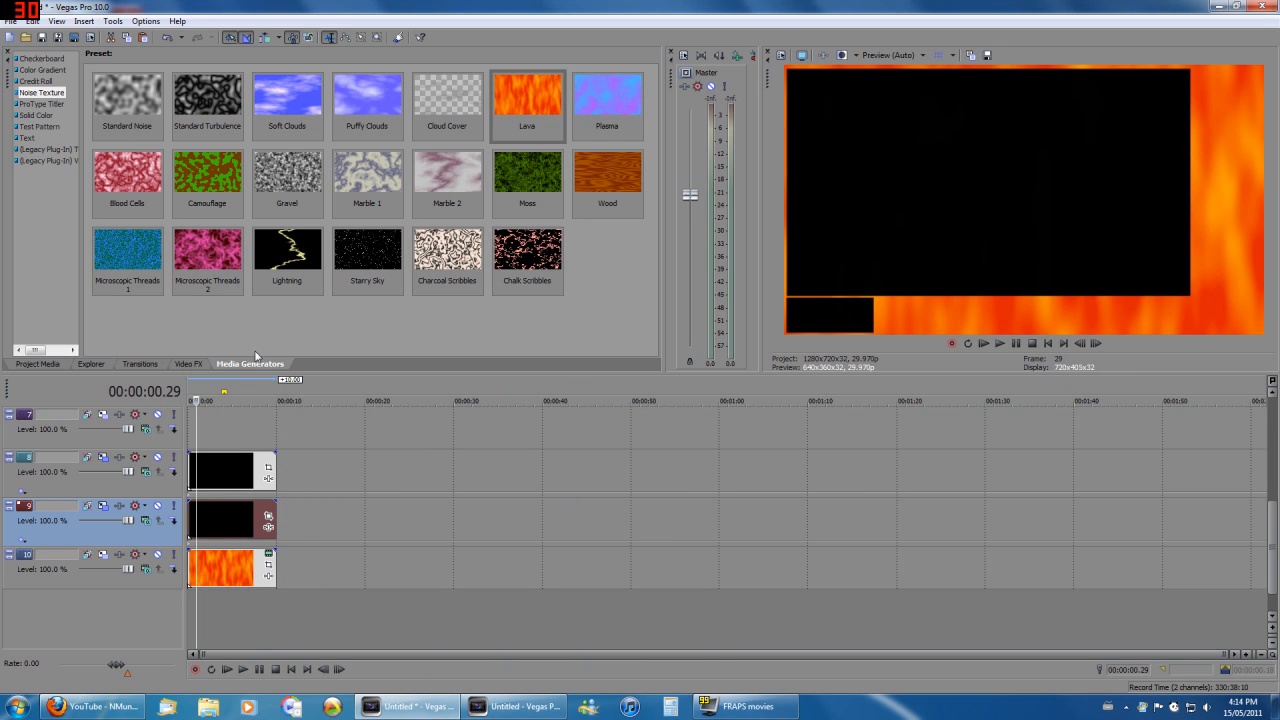
# Place another copy of BlackBG.png at the start of track 7, matching the length of the clips below
pyautogui.click(20, 363)
pyautogui.moveTo(186, 108); pyautogui.dragTo(277, 426)
pyautogui.click(222, 441)
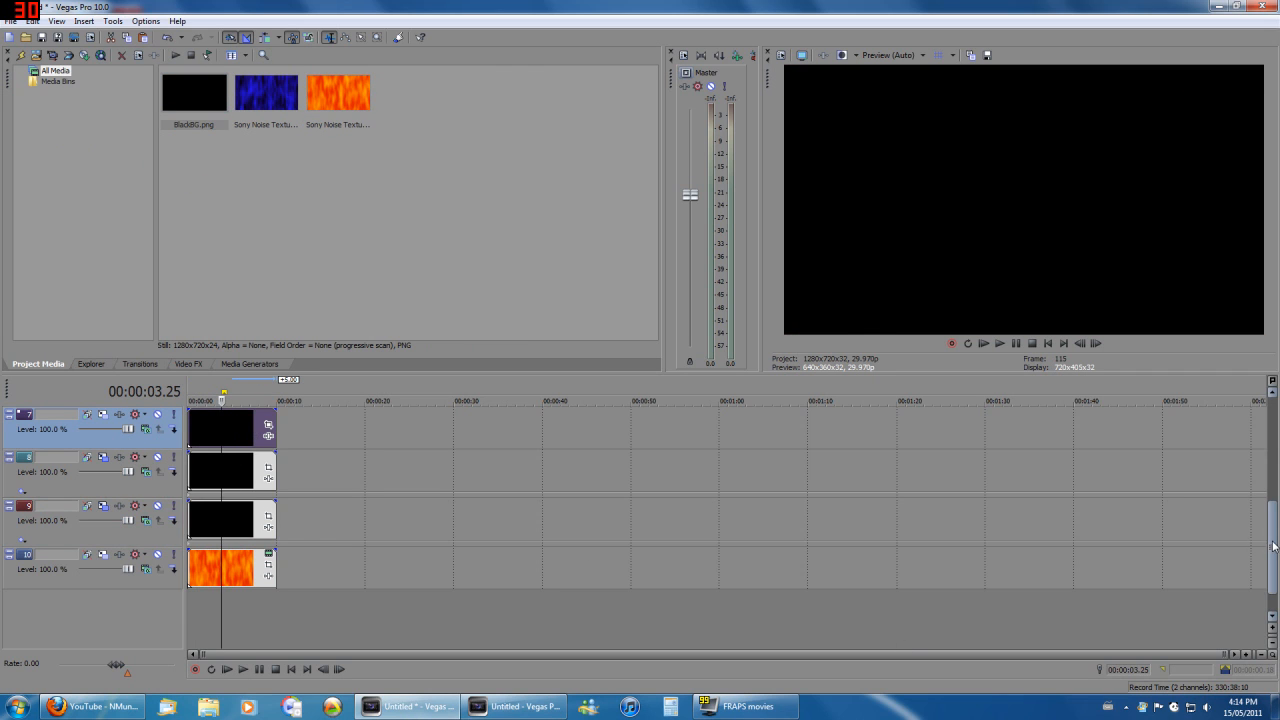
# Set track 7's position in Track Motion to X -241 and Y -308
pyautogui.scroll(3, 1260, 540)
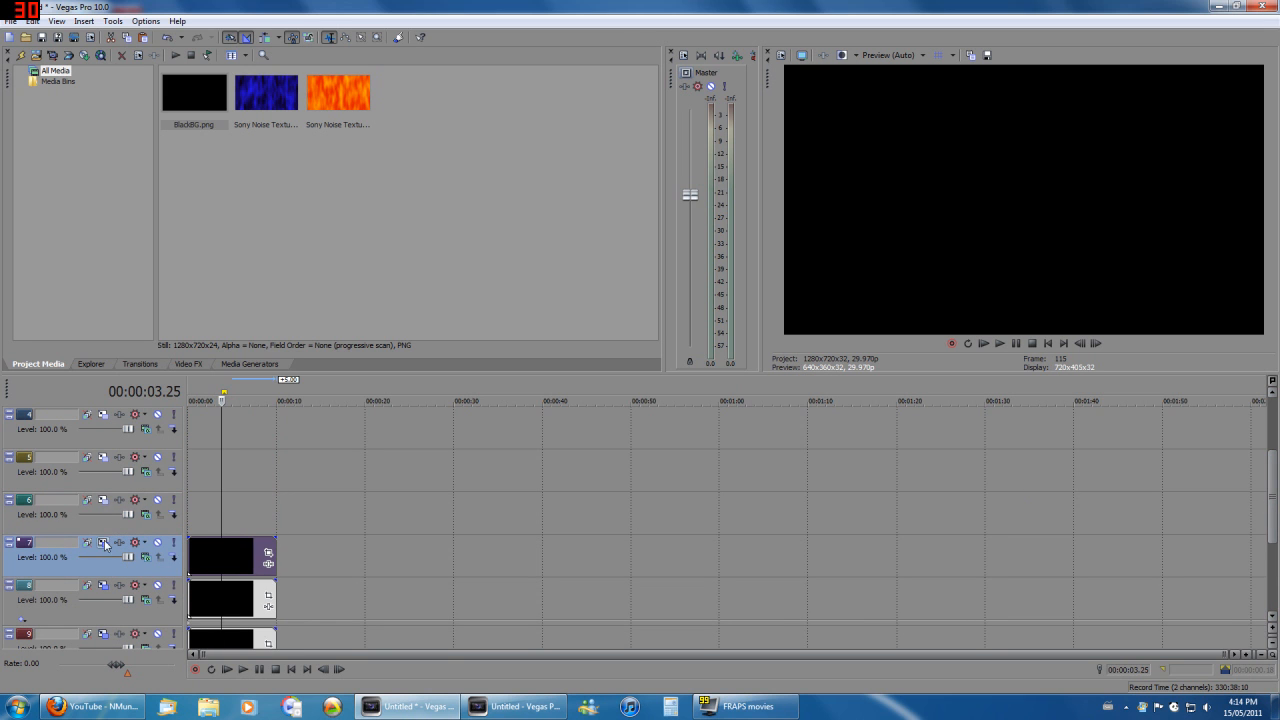
pyautogui.click(102, 542)
pyautogui.moveTo(634, 395); pyautogui.dragTo(594, 182)
pyautogui.click(489, 240)
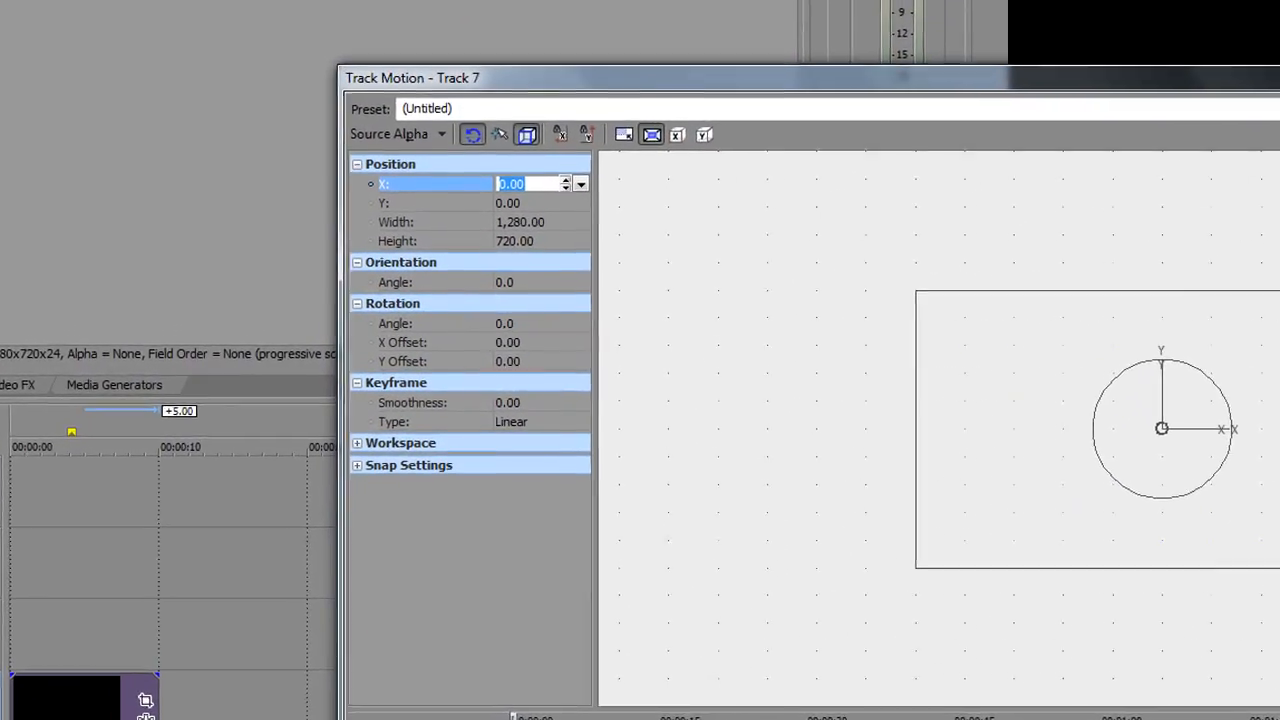
pyautogui.write('-241')
pyautogui.press('Tab')
pyautogui.write('-308')
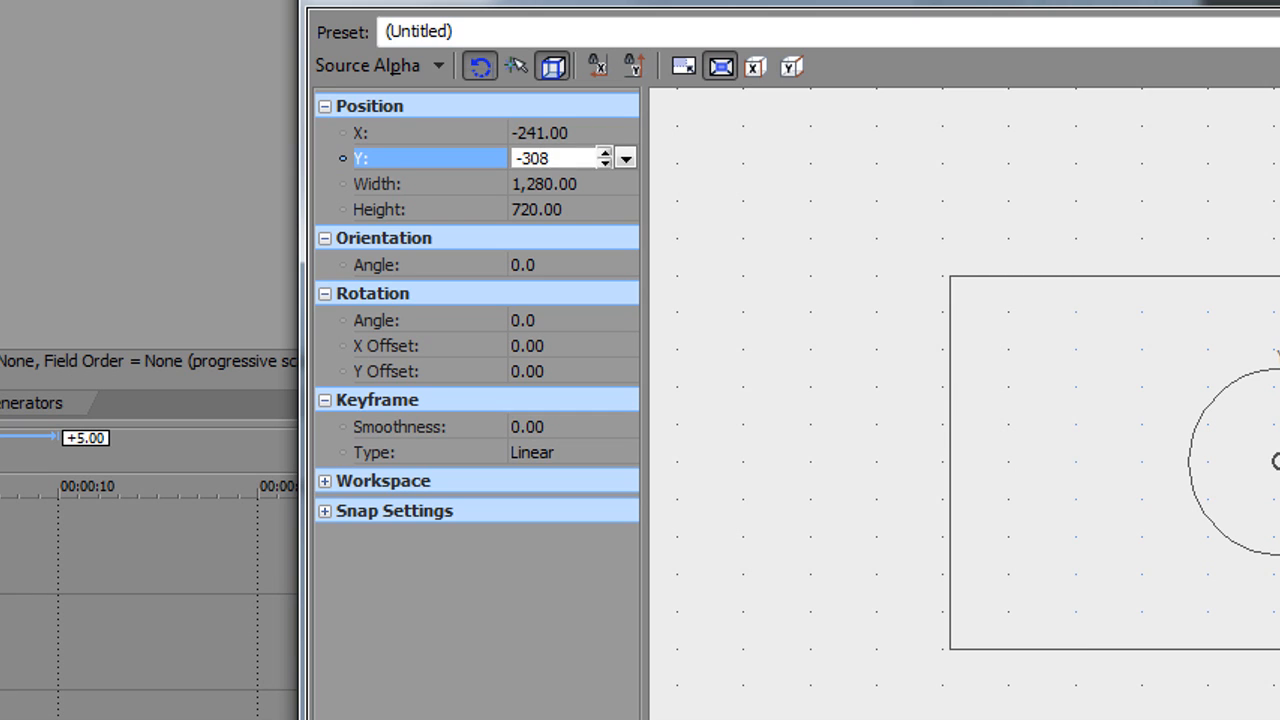
# Set track 7's width to 232 and height to 94, and close its Track Motion window
pyautogui.press('Tab')
pyautogui.write('232')
pyautogui.press('Tab')
pyautogui.write('9')
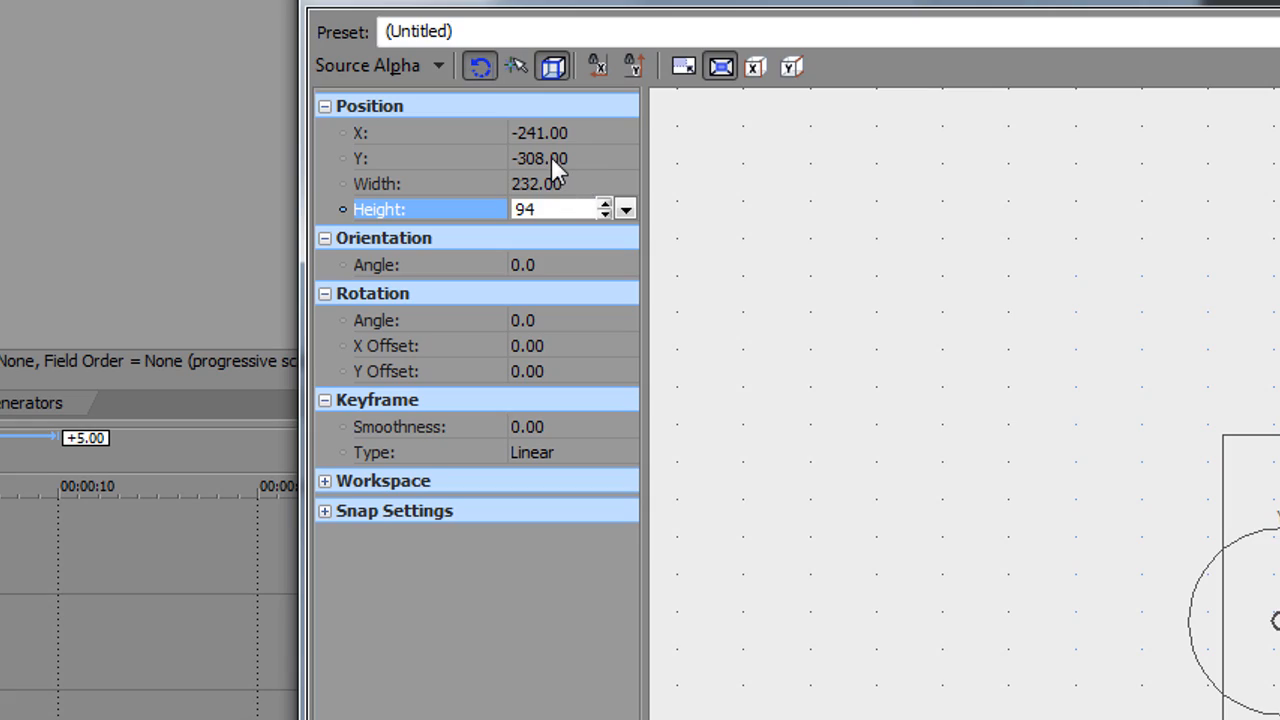
pyautogui.press('Return')
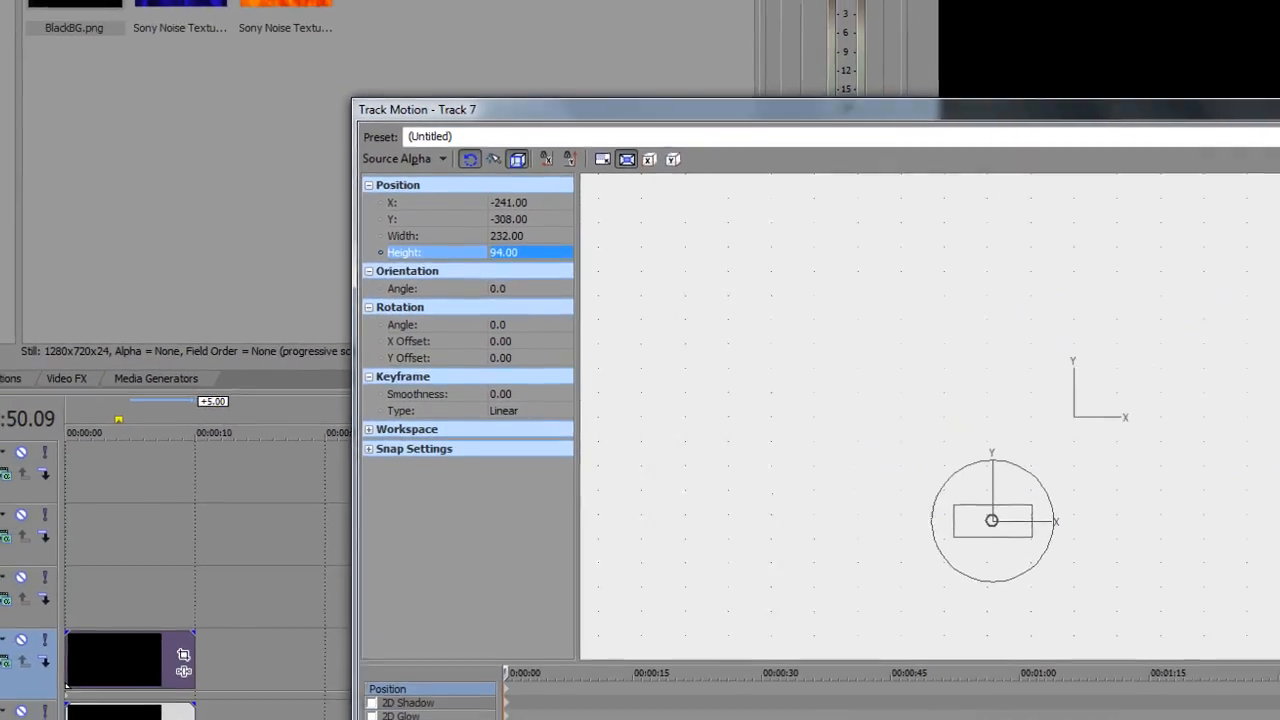
pyautogui.click(1237, 179)
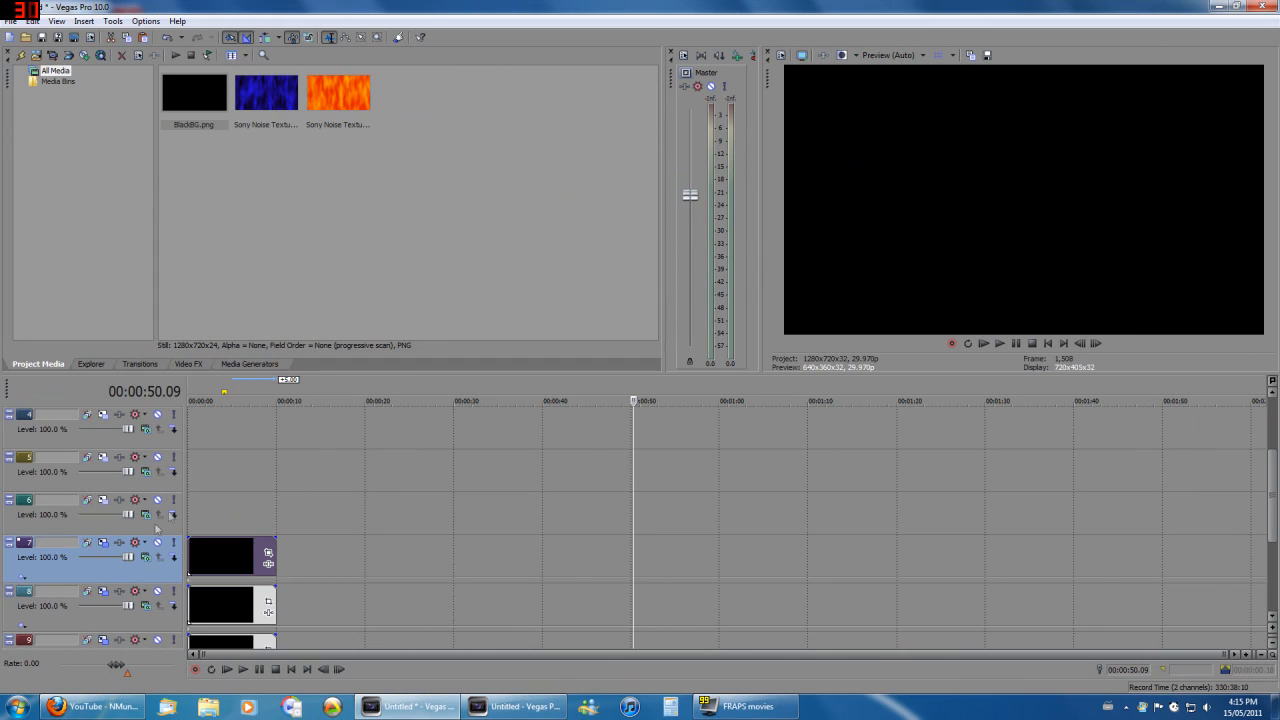
# Move the playhead back within the clips and place a copy of BlackBG.png at the start of track 6
pyautogui.click(249, 489)
pyautogui.click(223, 491)
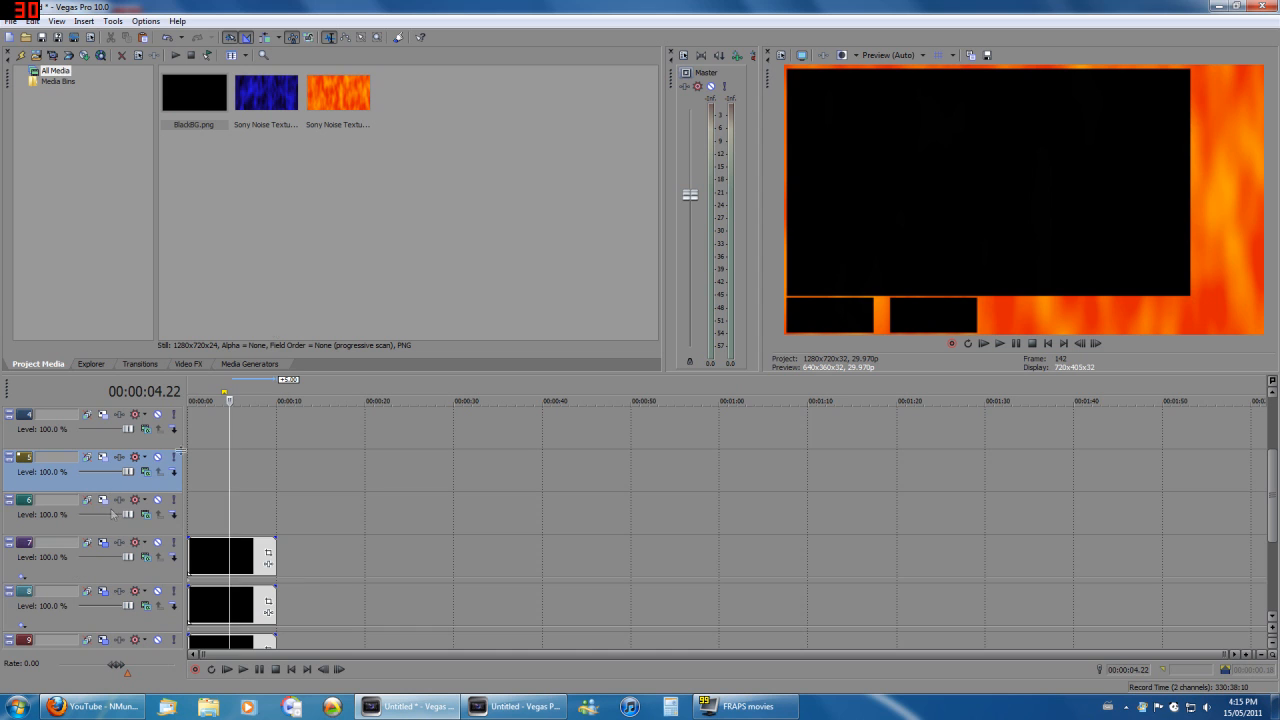
pyautogui.moveTo(194, 92); pyautogui.dragTo(200, 518)
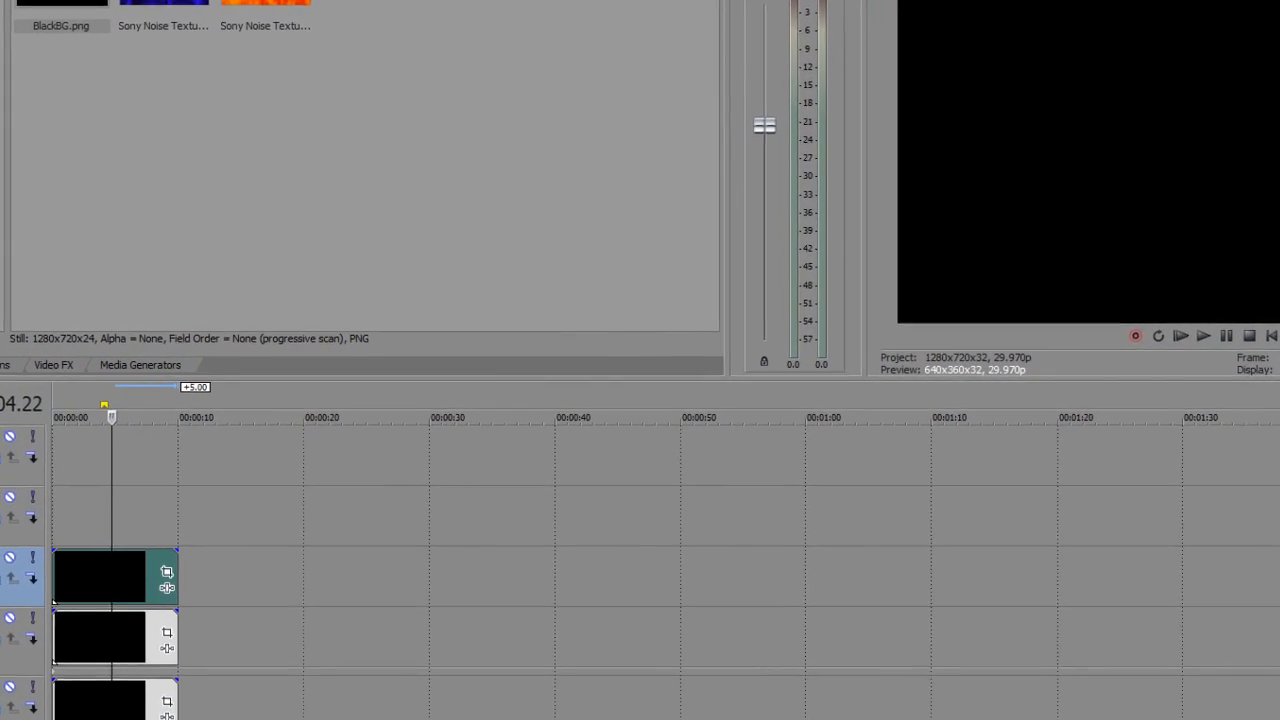
# Set track 6's position in Track Motion to X 48 and Y -308
pyautogui.click(14, 529)
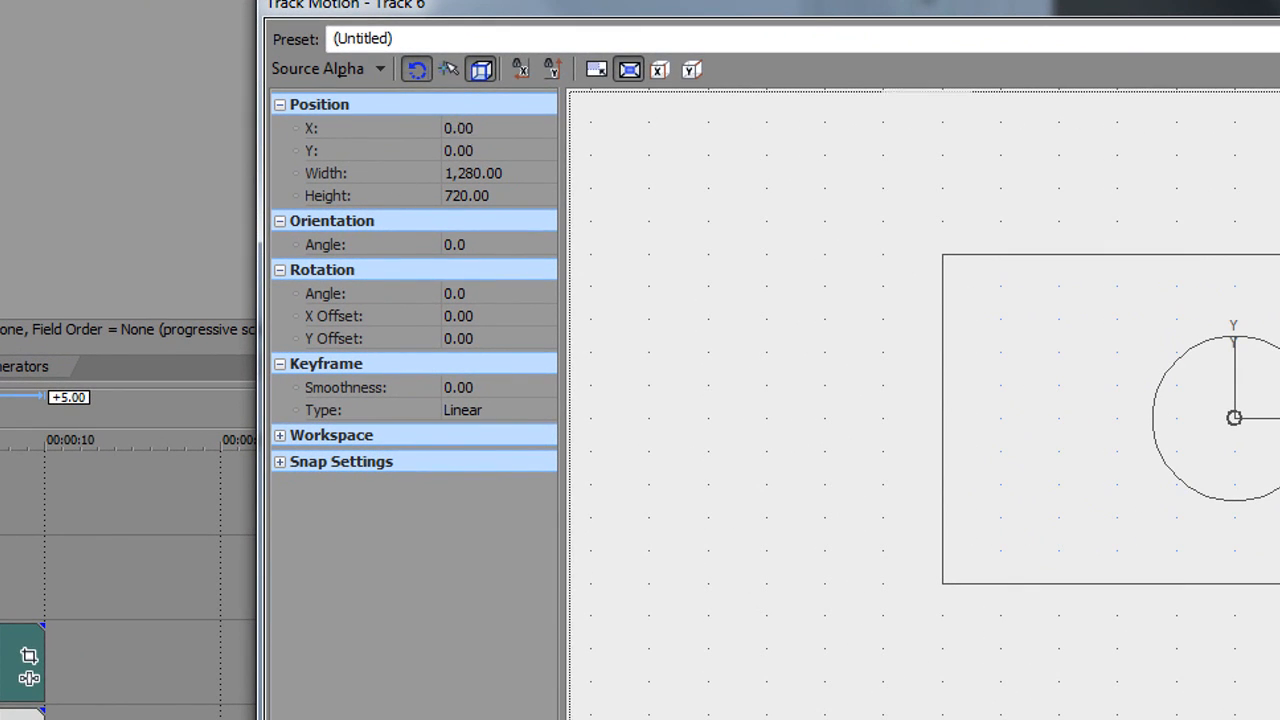
pyautogui.click(460, 130)
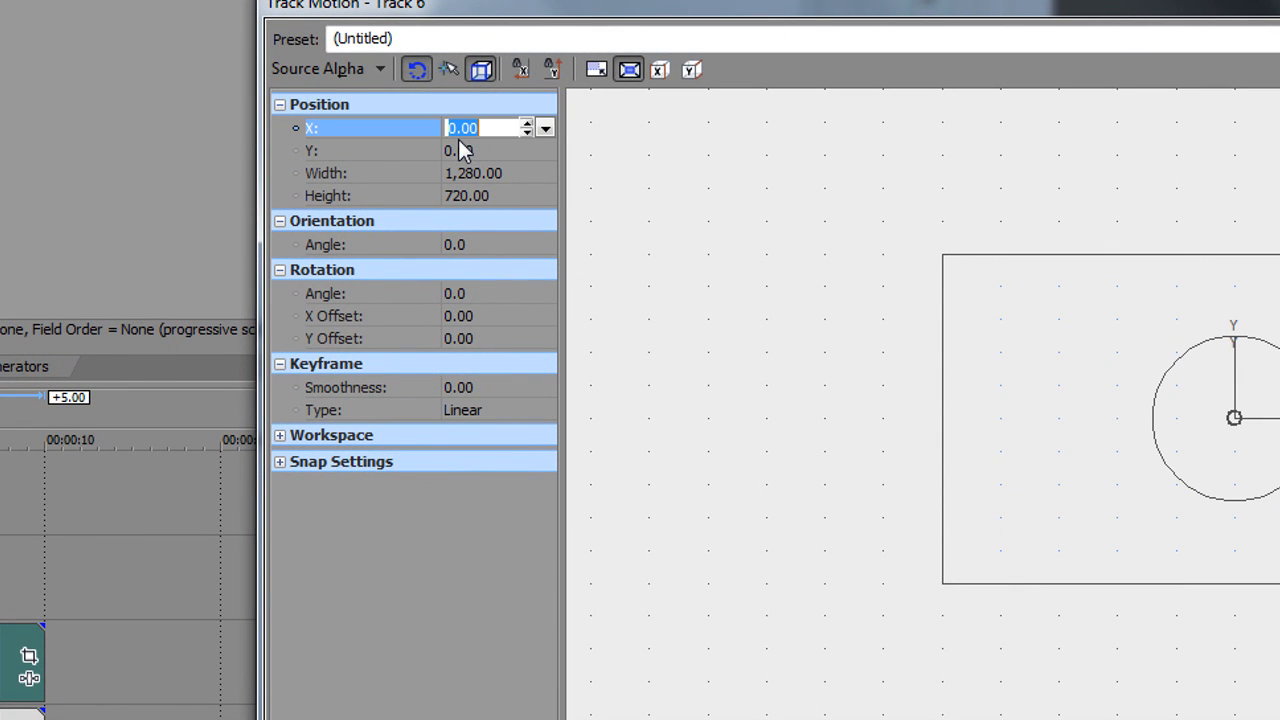
pyautogui.write('48')
pyautogui.click(460, 150)
pyautogui.write('-30')
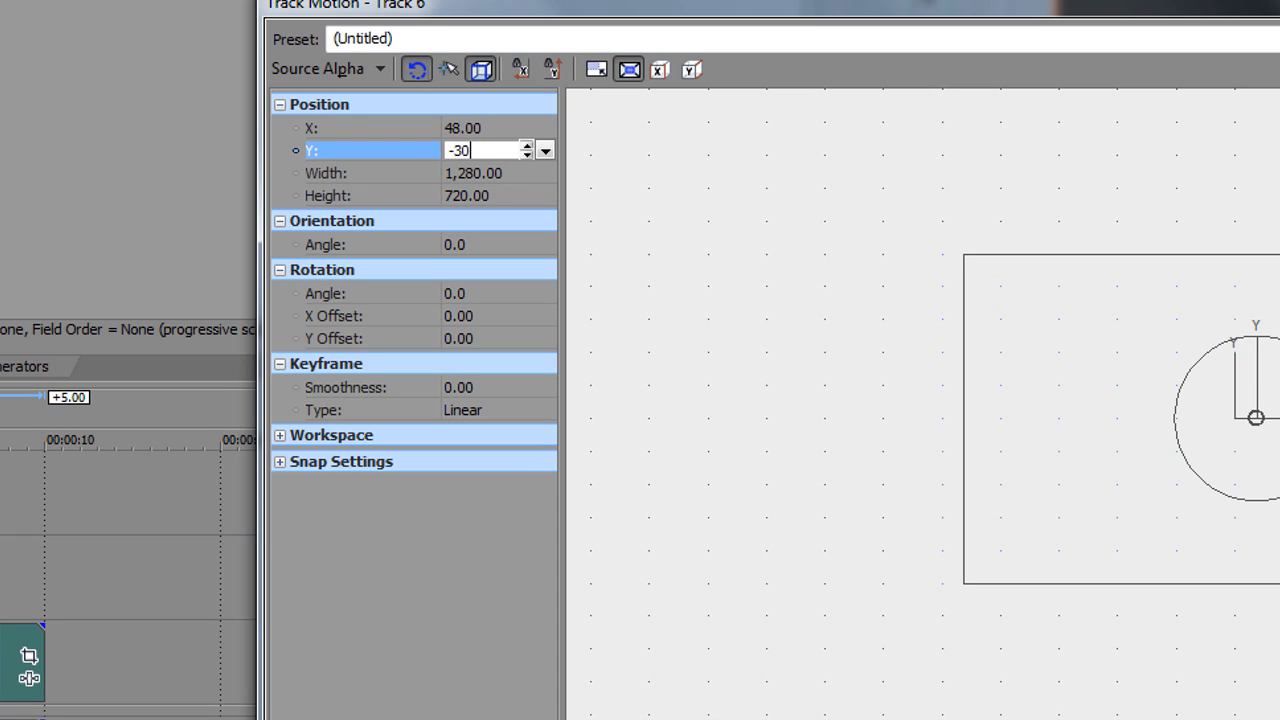
pyautogui.press('Tab')
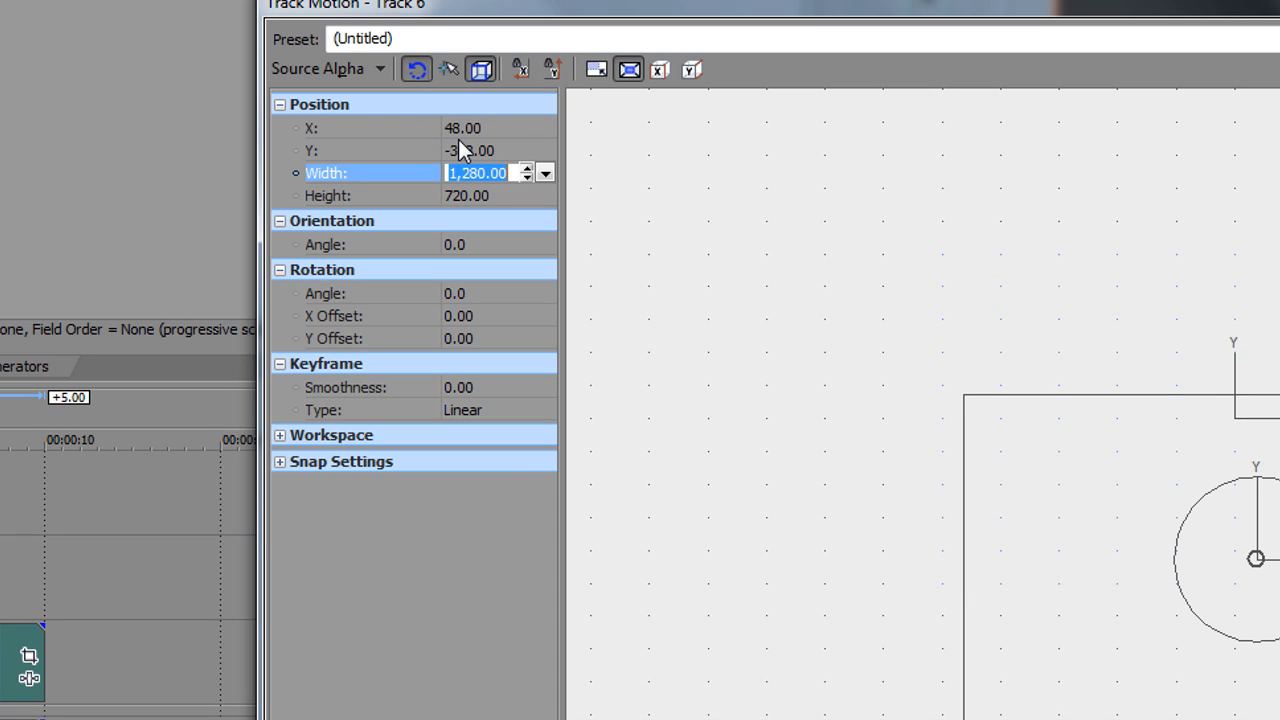
# Set track 6's width to 241 and height to 94, and close its Track Motion window
pyautogui.write('241')
pyautogui.press('Tab')
pyautogui.write('94')
pyautogui.press('Return')
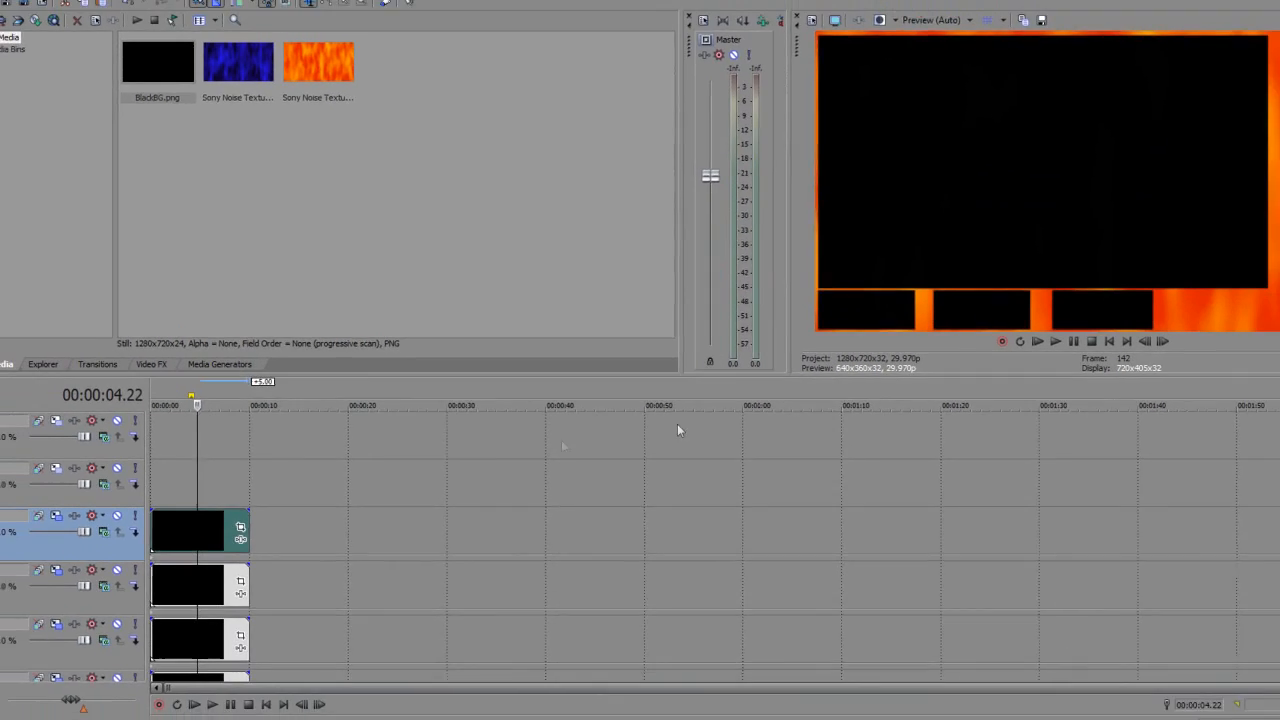
# Place BlackBG.png at the start of track 5 and set the track's position in Track Motion to X 328 and Y -308
pyautogui.click(194, 527)
pyautogui.moveTo(194, 92); pyautogui.dragTo(215, 465)
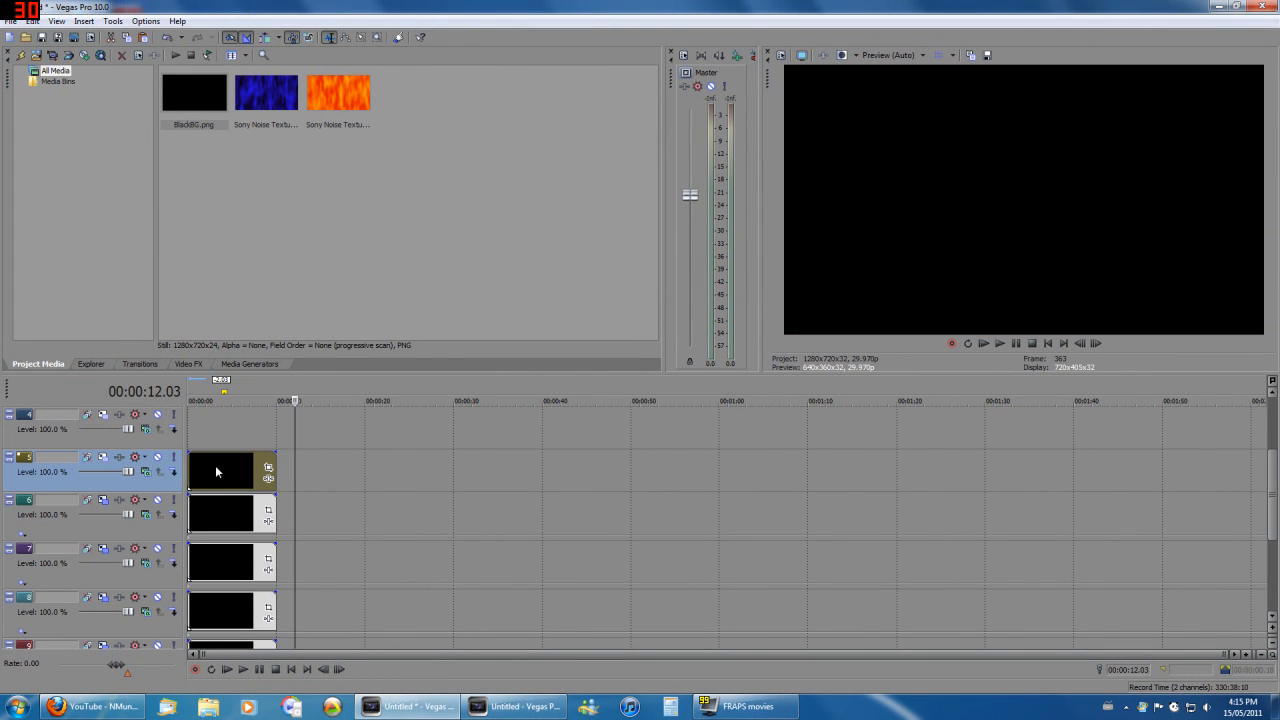
pyautogui.click(102, 457)
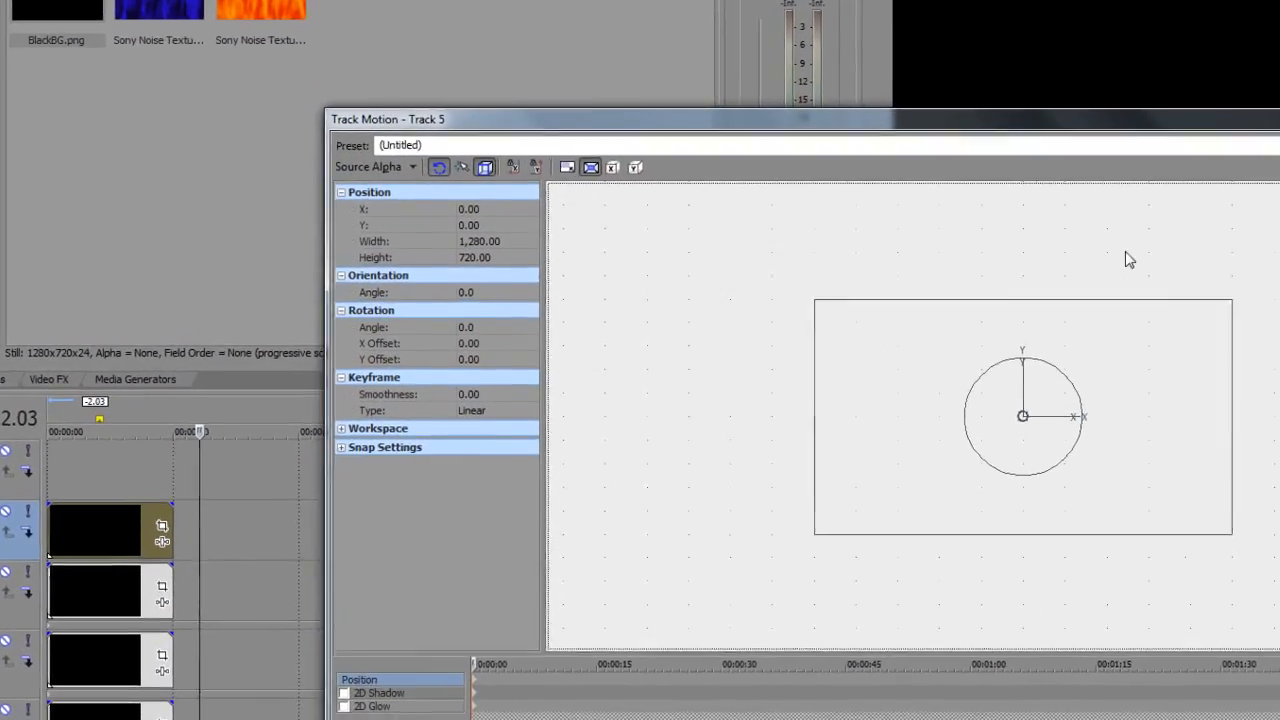
pyautogui.click(436, 134)
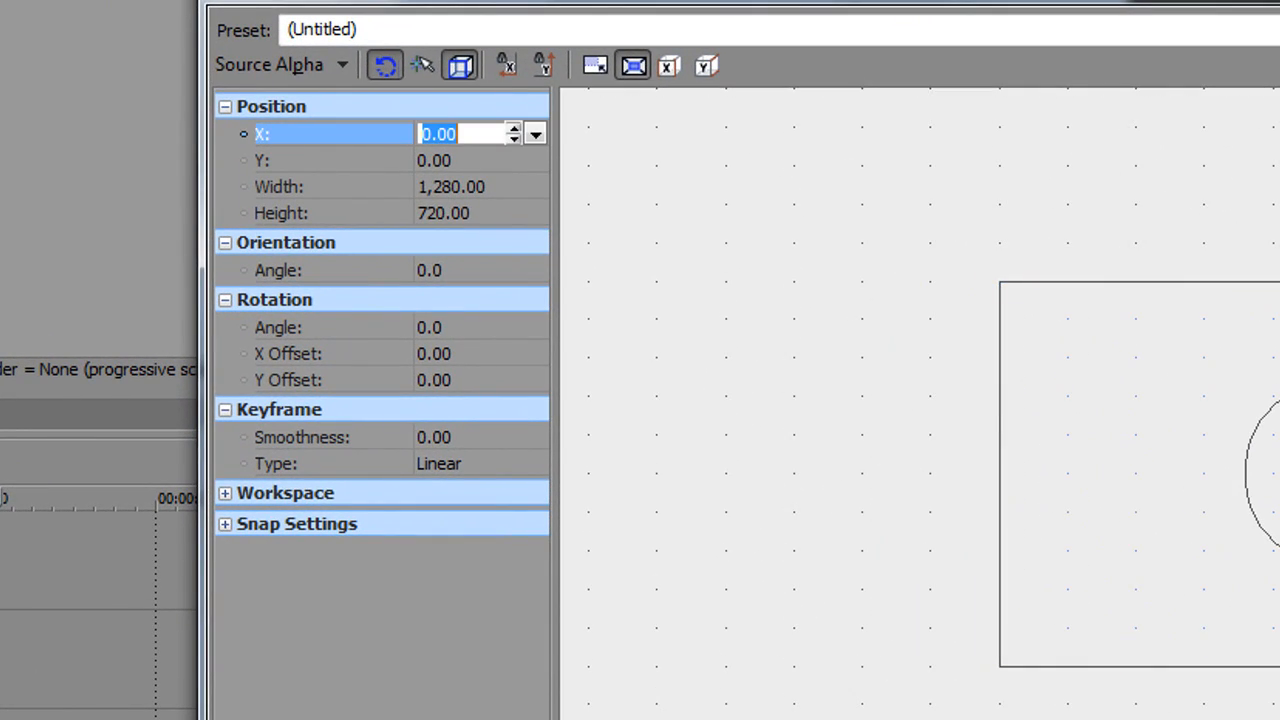
pyautogui.write('328')
pyautogui.press('Tab')
pyautogui.write('-306')
pyautogui.press('Tab')
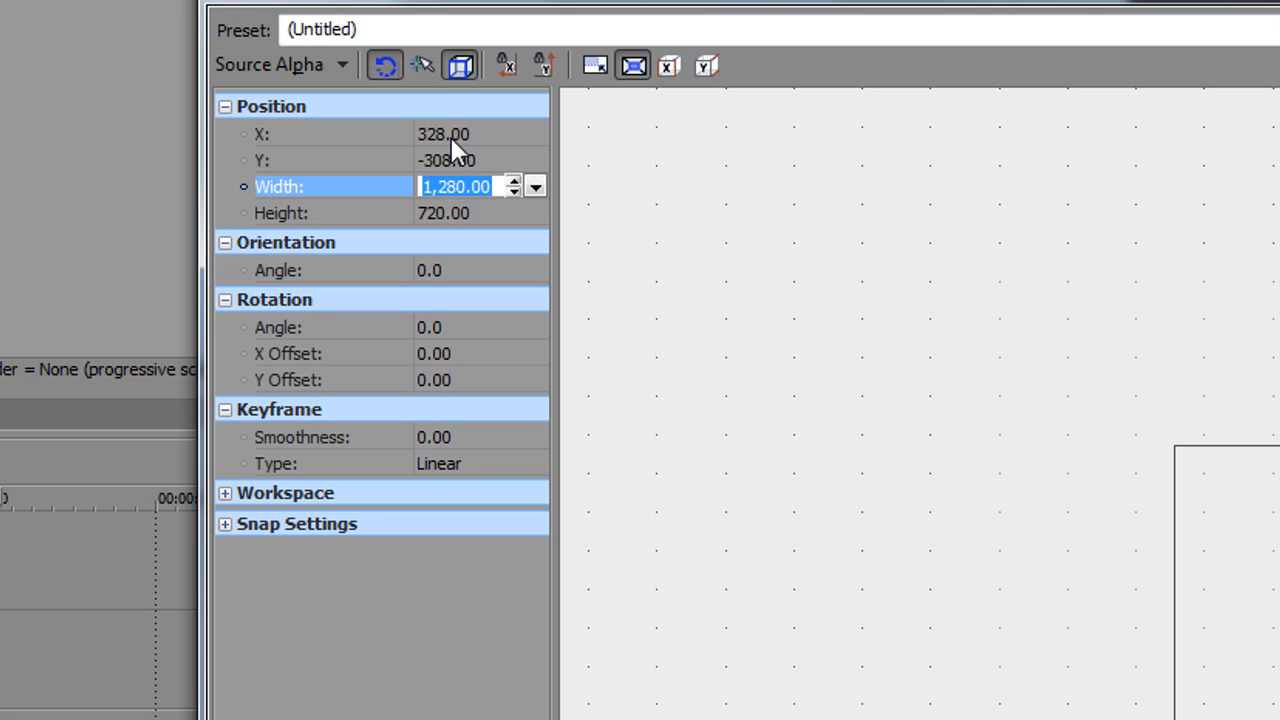
# Set track 5's width to 175 and height to 94 in Track Motion
pyautogui.write('175')
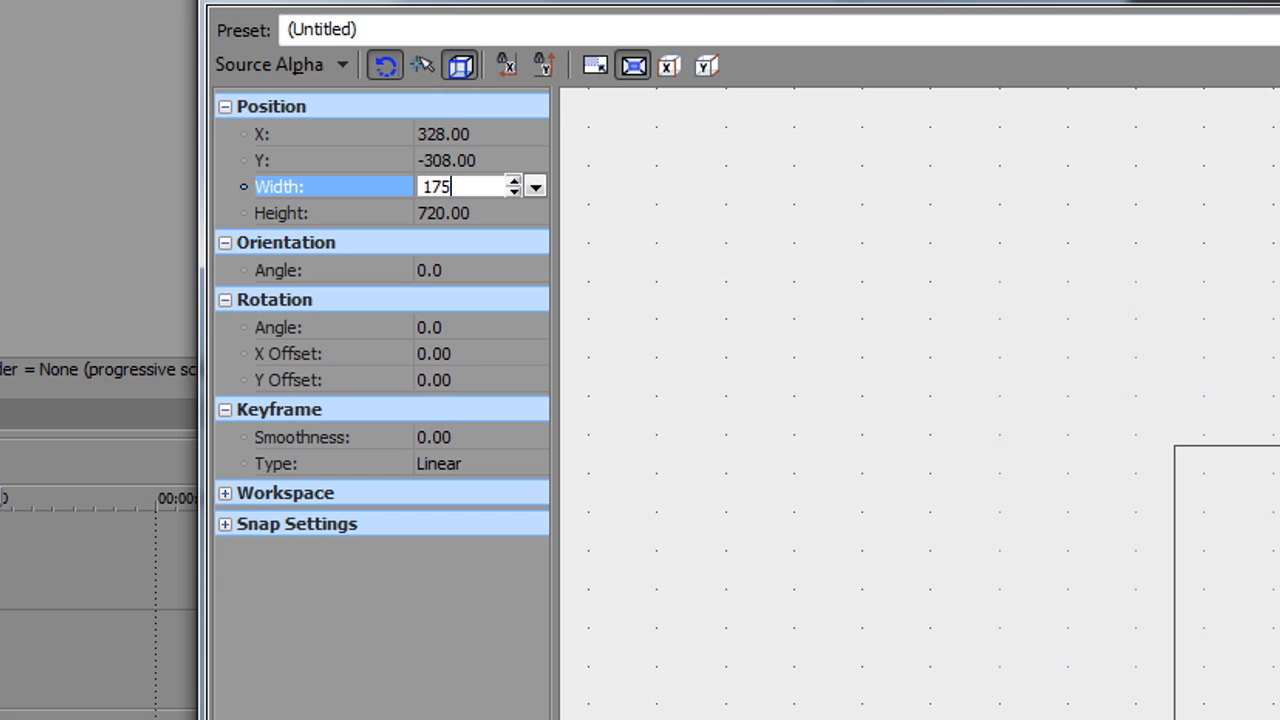
pyautogui.press('Tab')
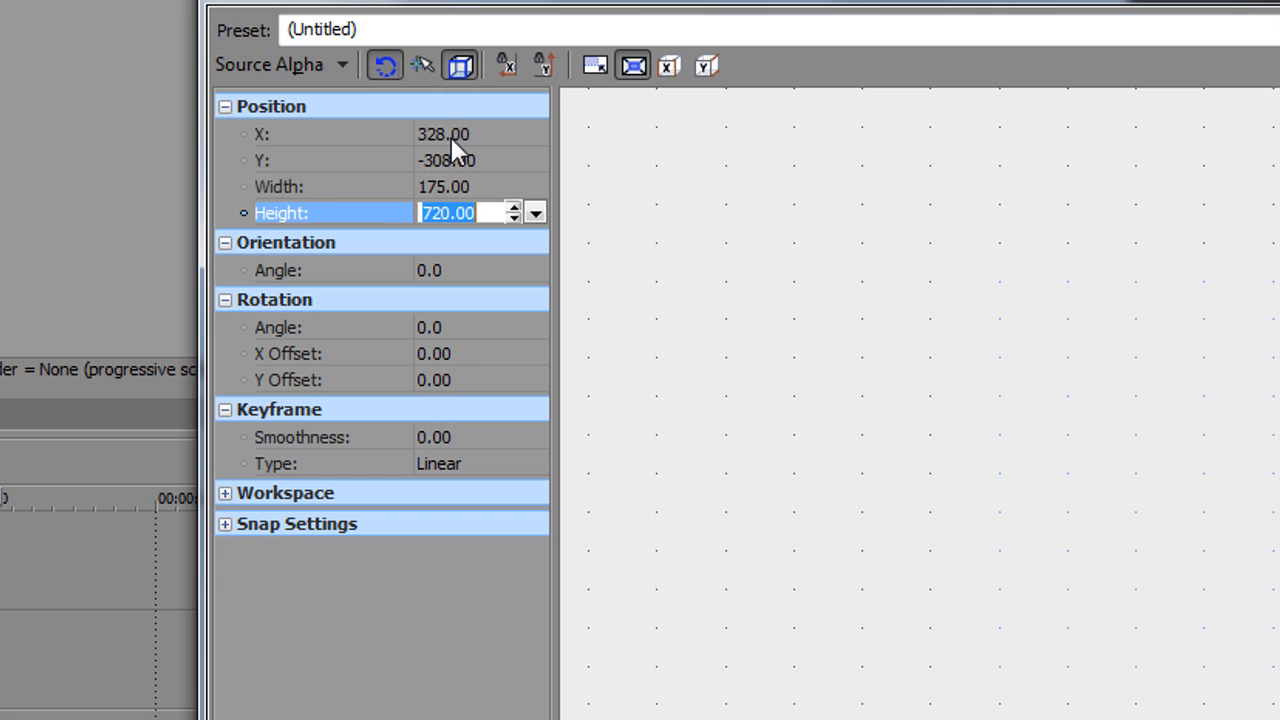
pyautogui.write('94')
pyautogui.press('Return')
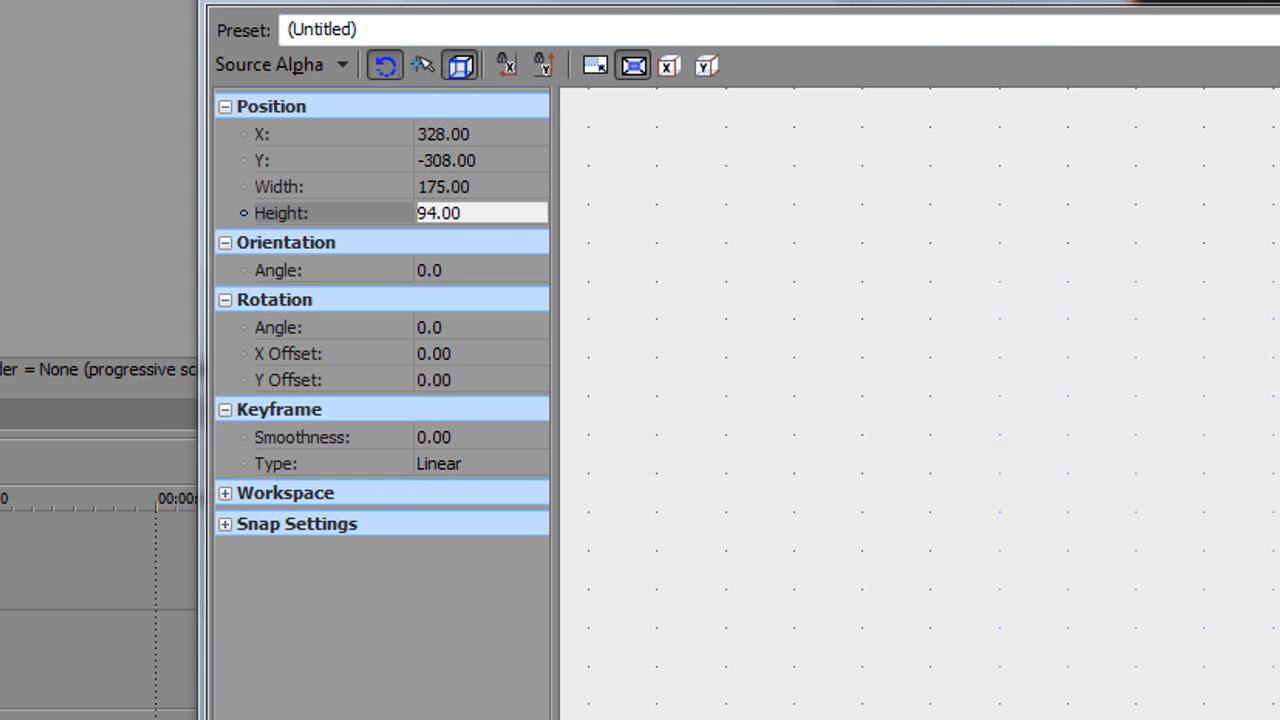
# Move the Track Motion window clear of the preview, set track 5's width to 231, and close the window
pyautogui.moveTo(1250, 17); pyautogui.dragTo(1066, 643)
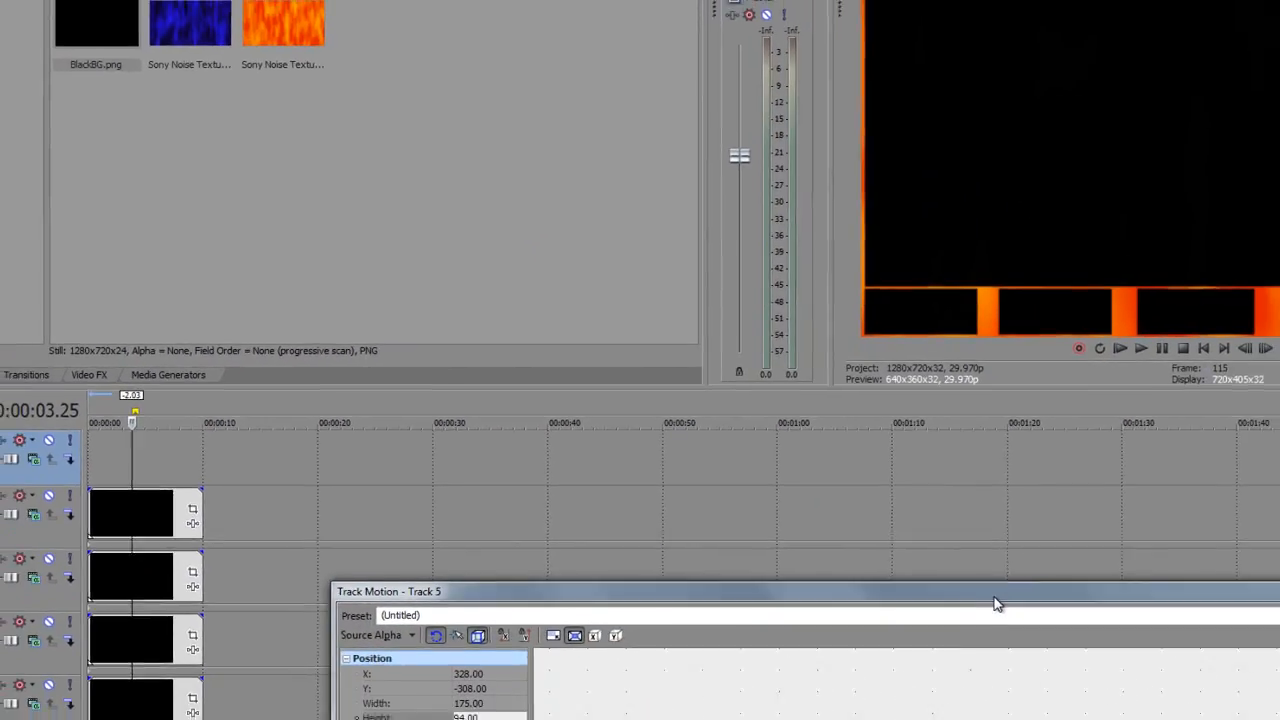
pyautogui.moveTo(995, 603); pyautogui.dragTo(1017, 438)
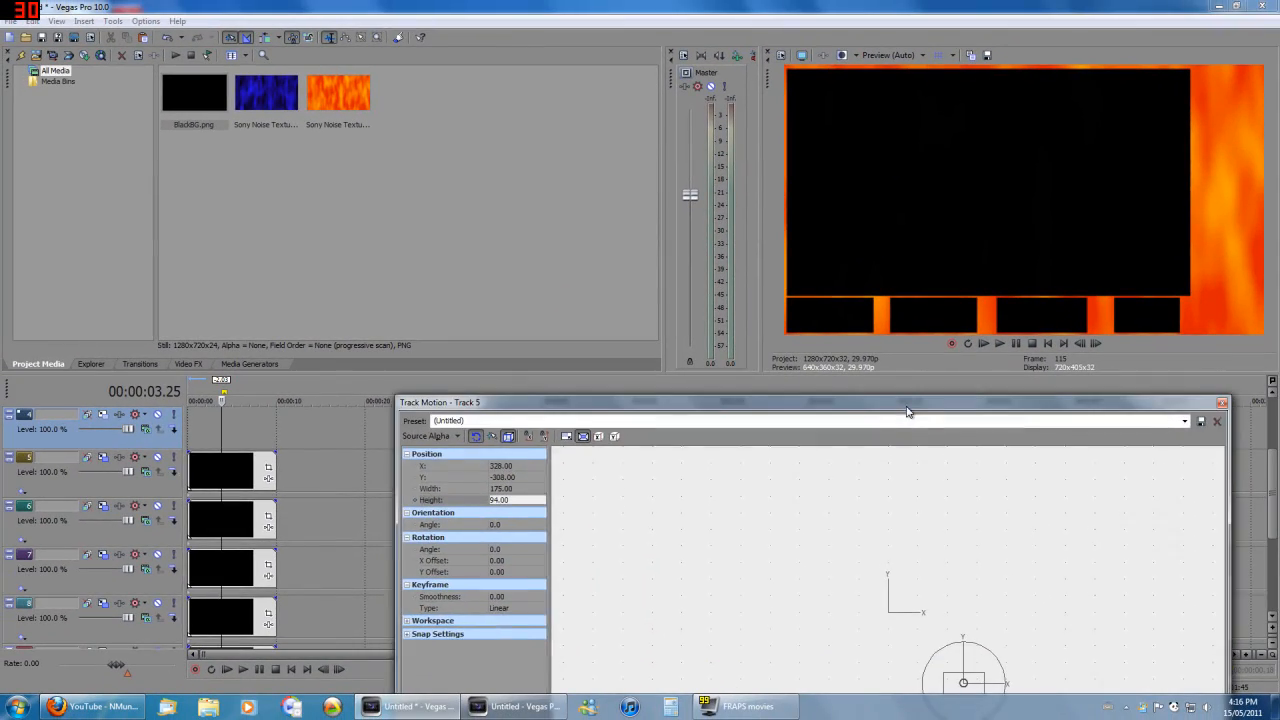
pyautogui.moveTo(907, 411); pyautogui.dragTo(910, 398)
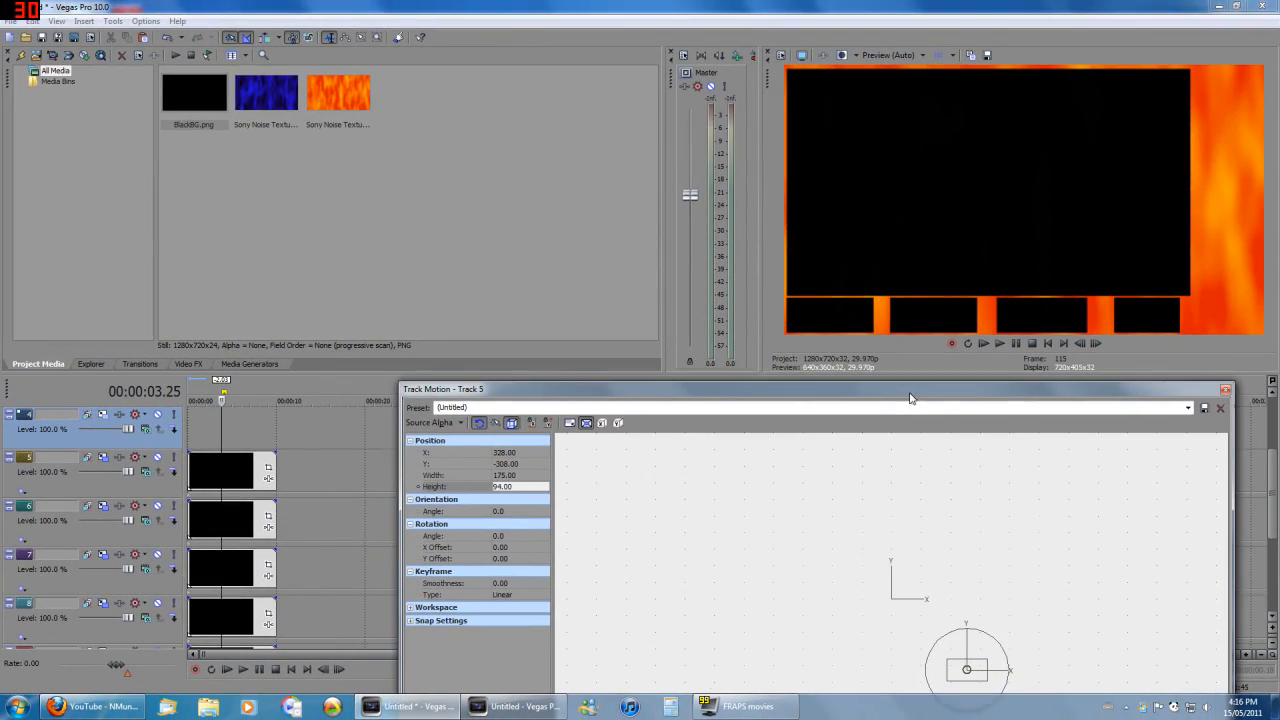
pyautogui.click(505, 464)
pyautogui.click(510, 476)
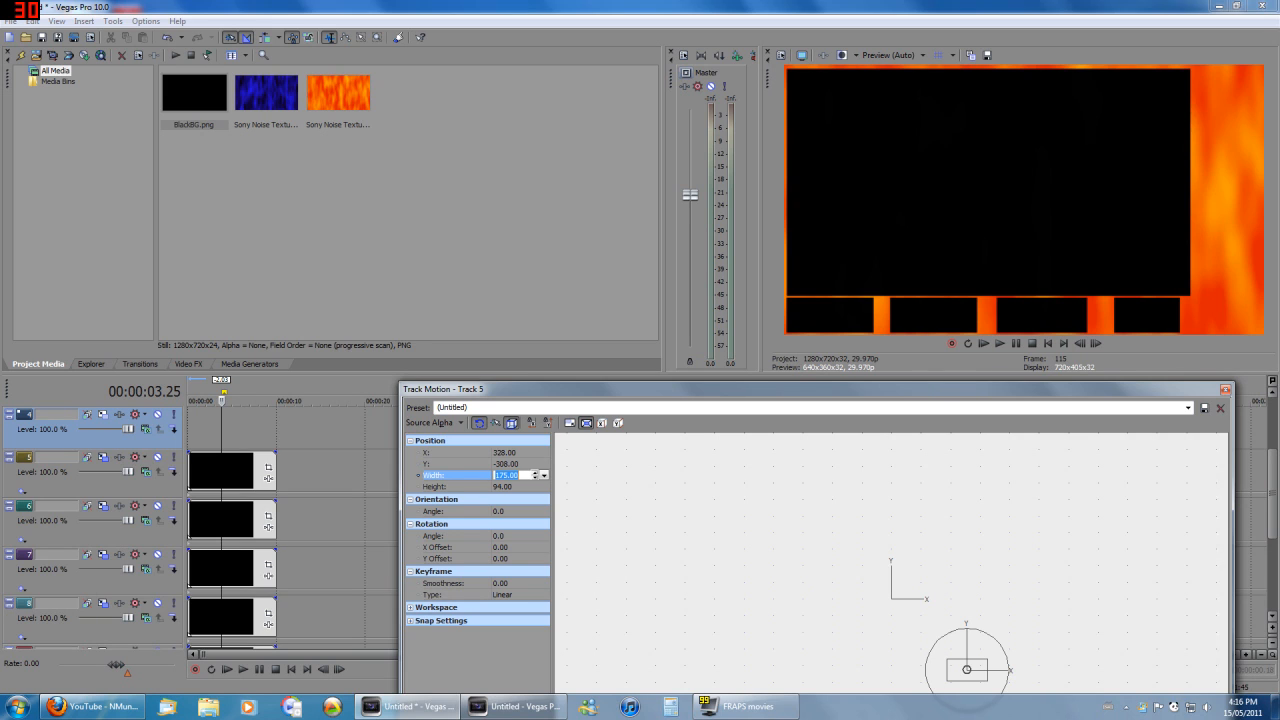
pyautogui.press('Return')
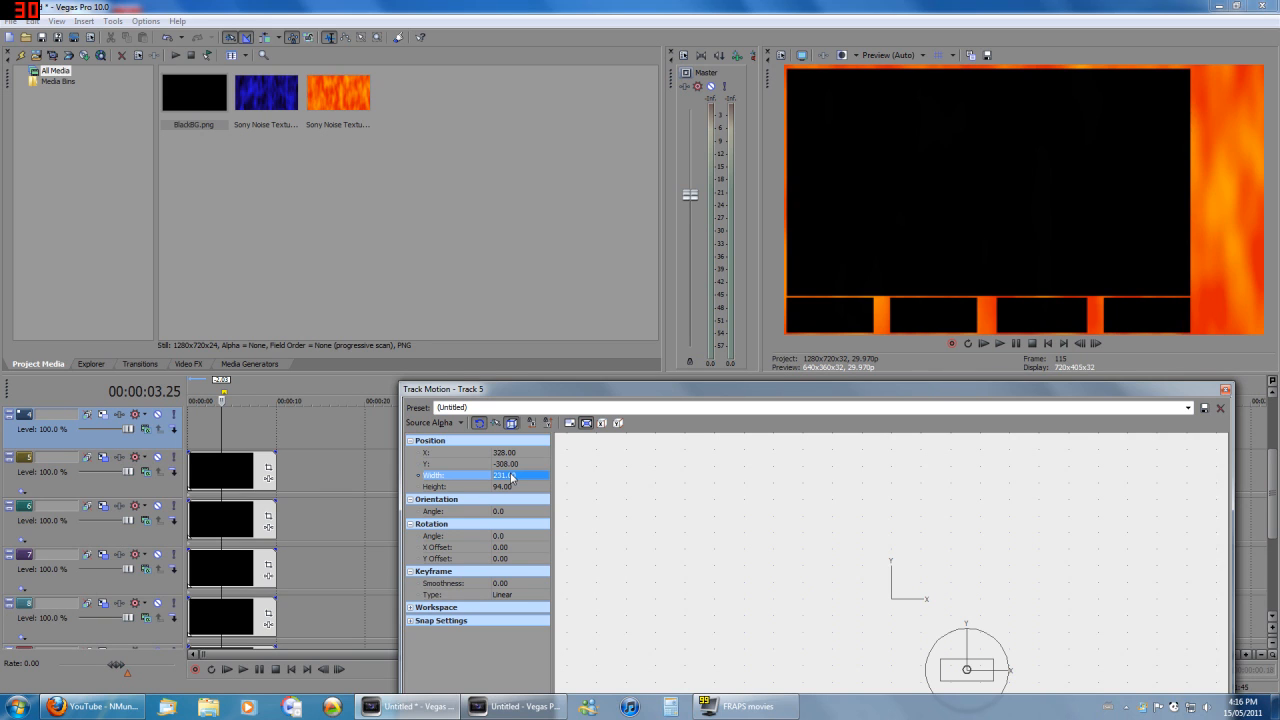
pyautogui.click(1225, 389)
# Place BlackBG.png at the start of track 4 and set the track's position in Track Motion to X 543 and Y -308
pyautogui.moveTo(194, 92); pyautogui.dragTo(271, 423)
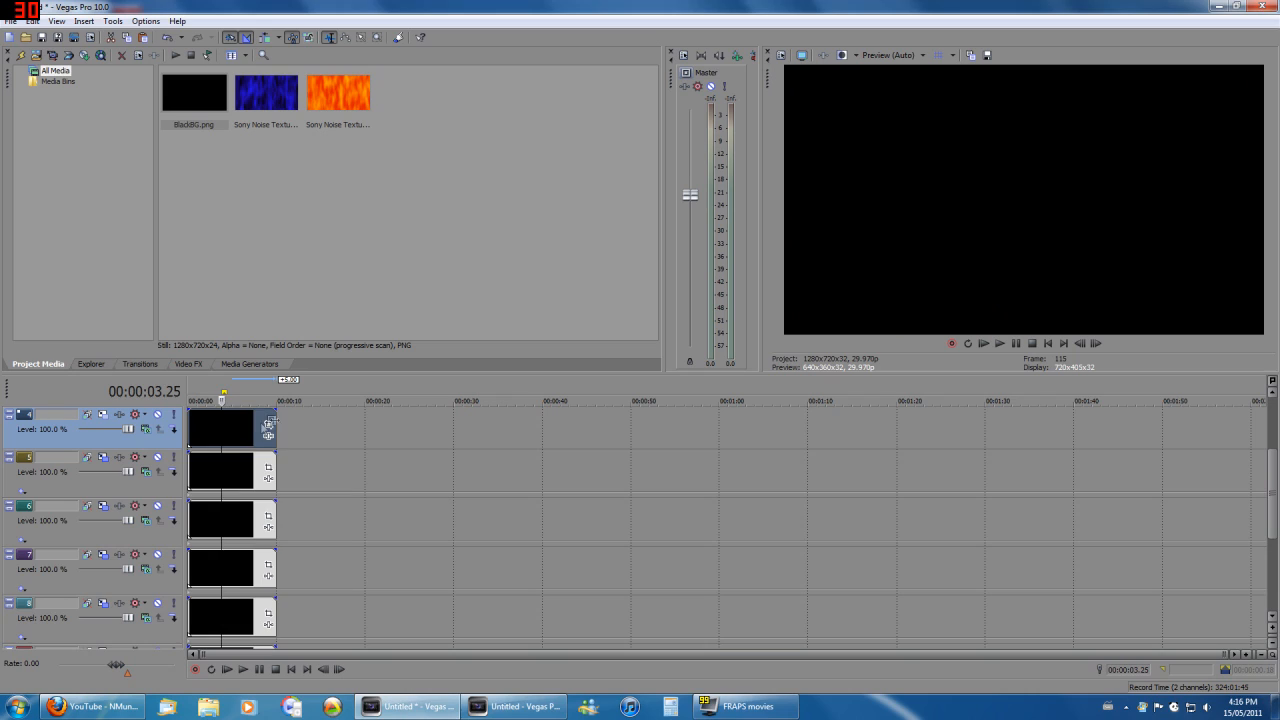
pyautogui.click(243, 426)
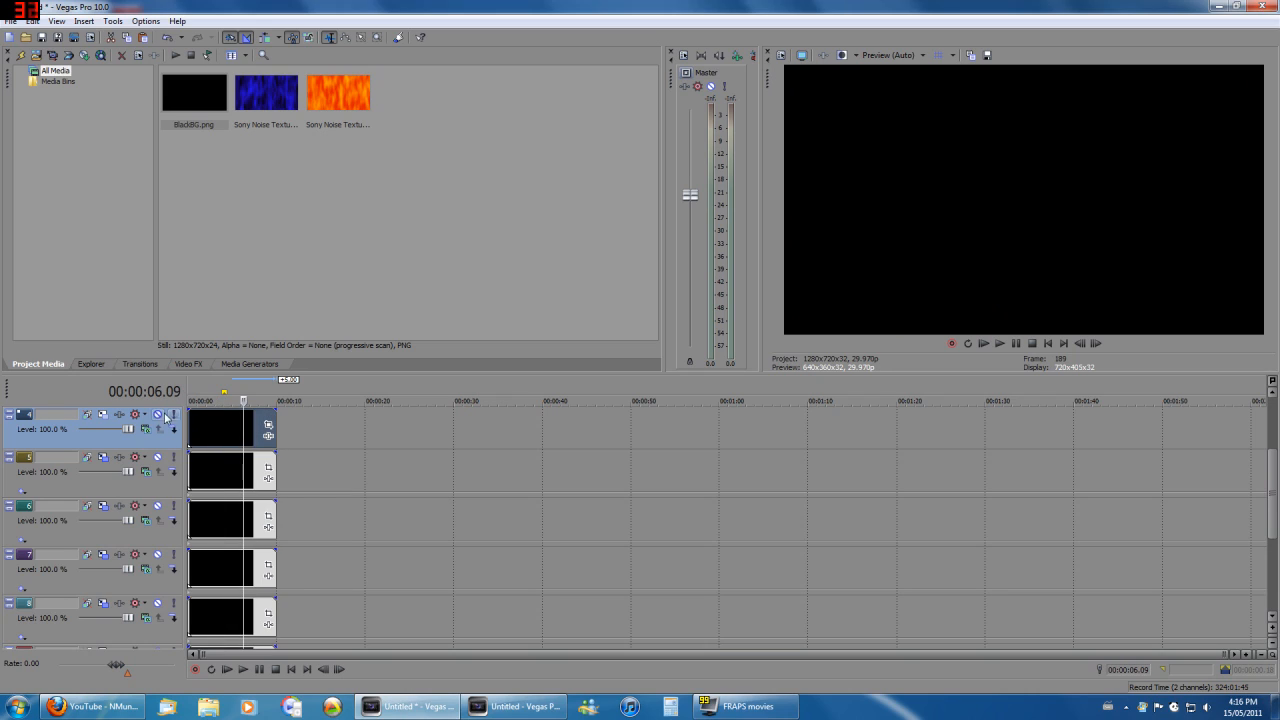
pyautogui.click(118, 414)
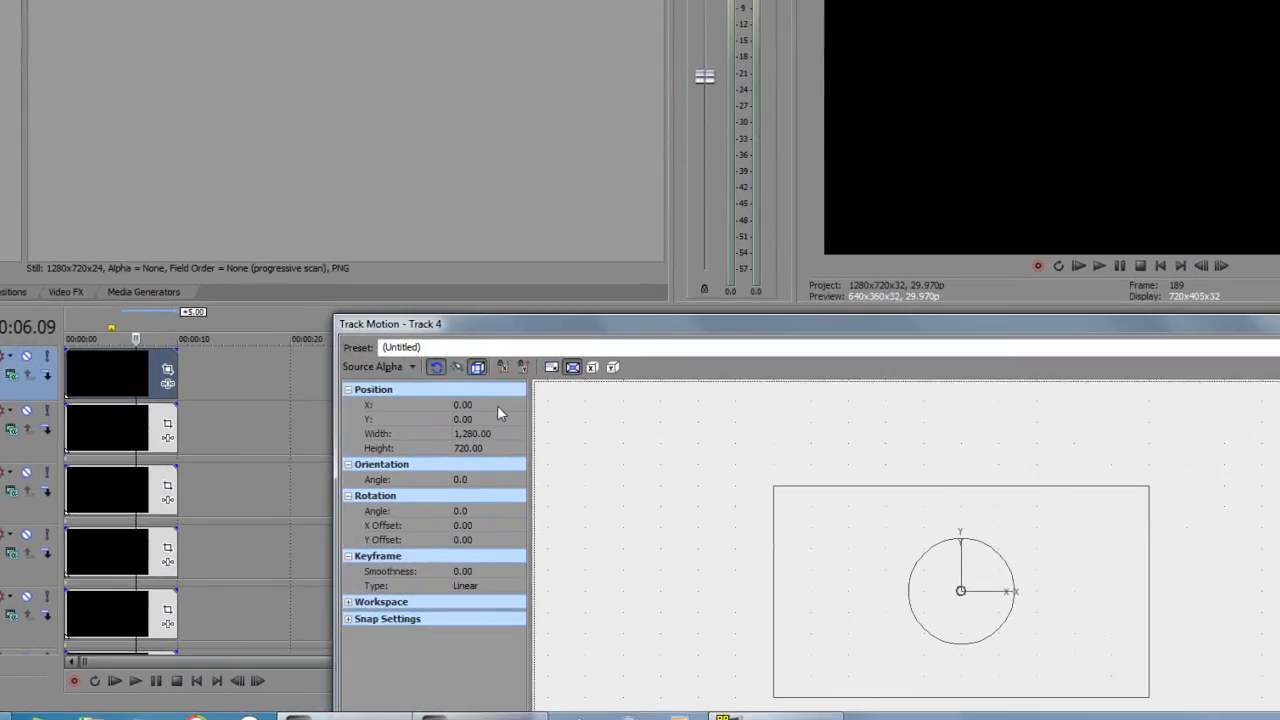
pyautogui.click(499, 412)
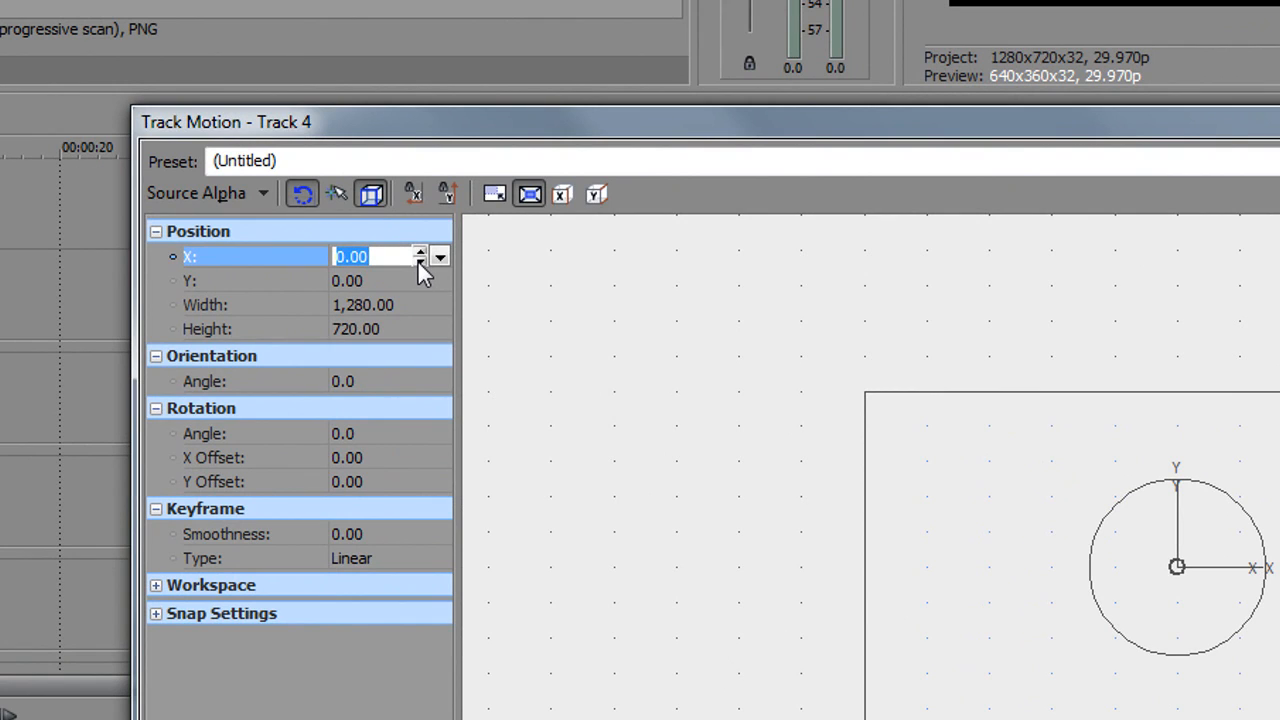
pyautogui.write('543')
pyautogui.press('Tab')
pyautogui.write('-308')
pyautogui.press('Tab')
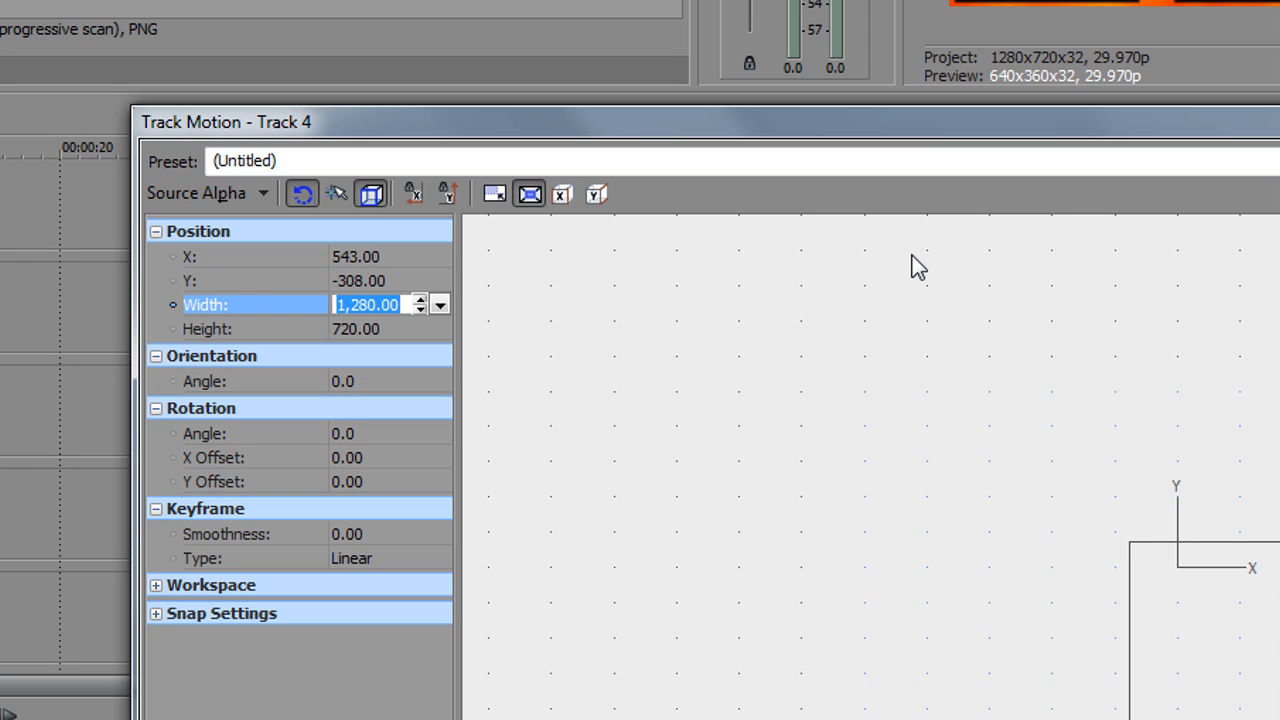
# Set track 4's width to 175 and height to 94, and close its Track Motion window
pyautogui.write('175')
pyautogui.press('Tab')
pyautogui.write('94')
pyautogui.press('Return')
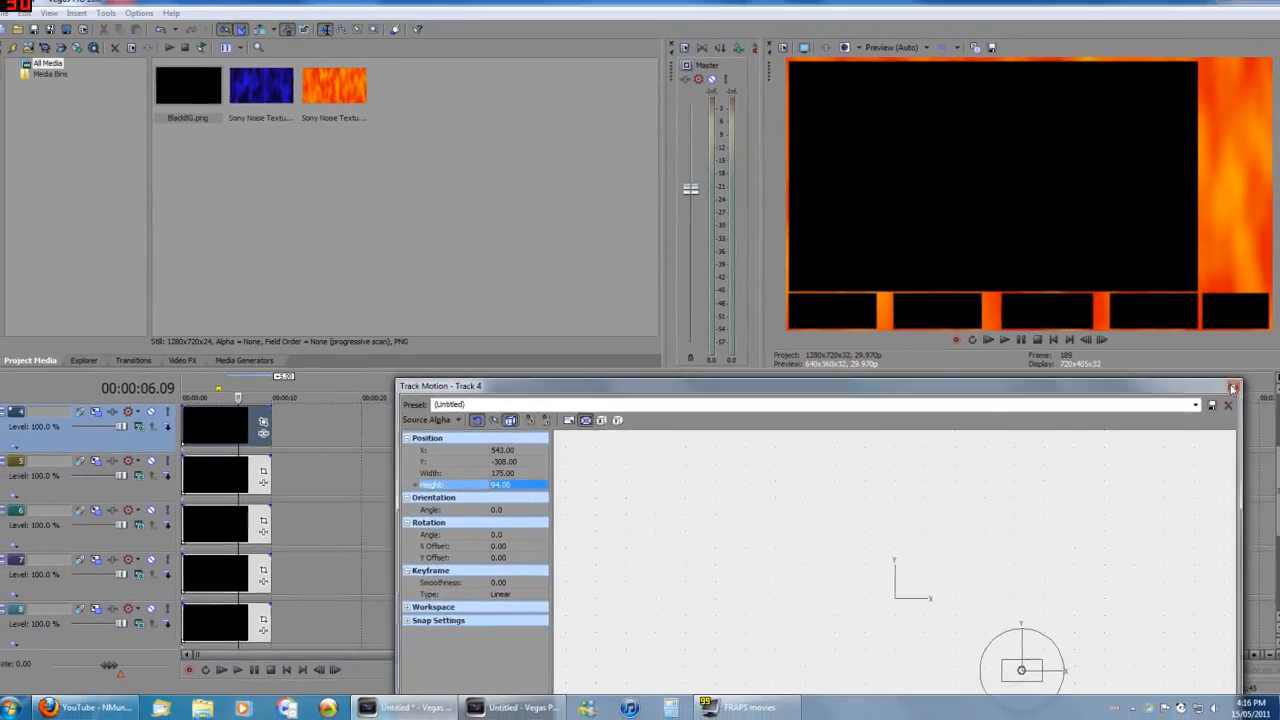
pyautogui.click(1233, 388)
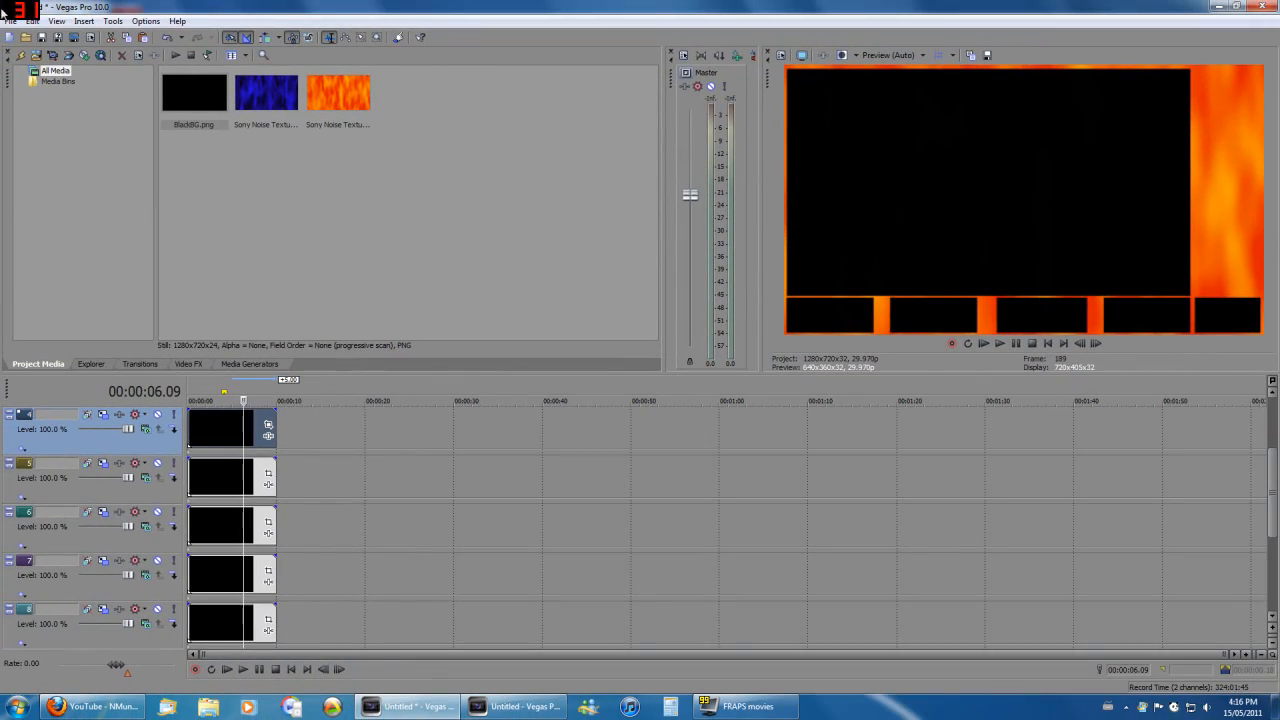
# Import the image Black Ops.png into the project media
pyautogui.click(10, 13)
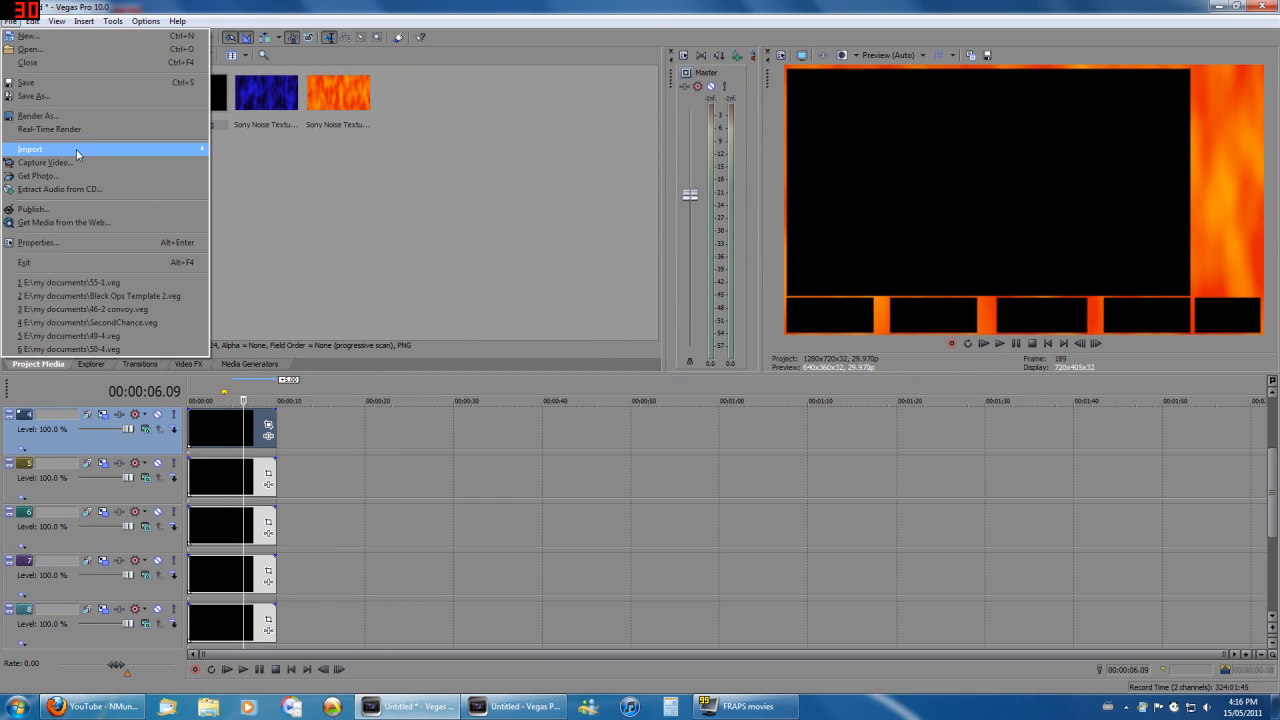
pyautogui.moveTo(77, 150)
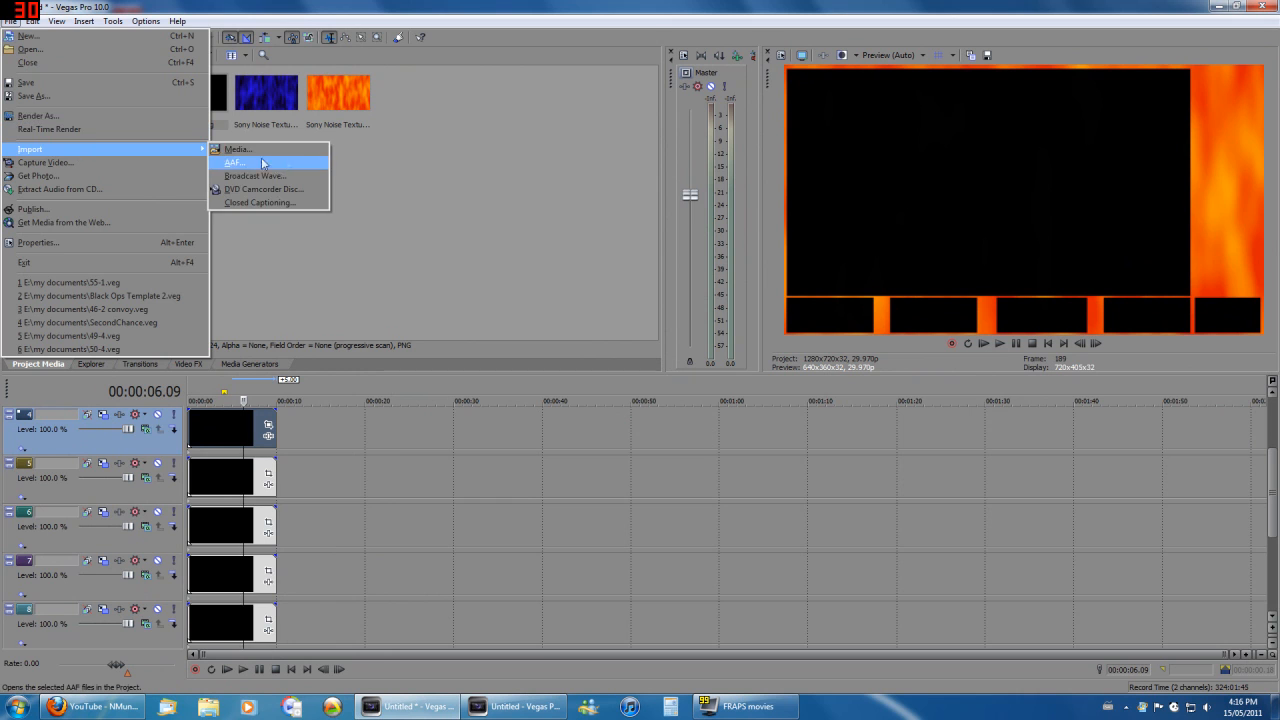
pyautogui.click(261, 152)
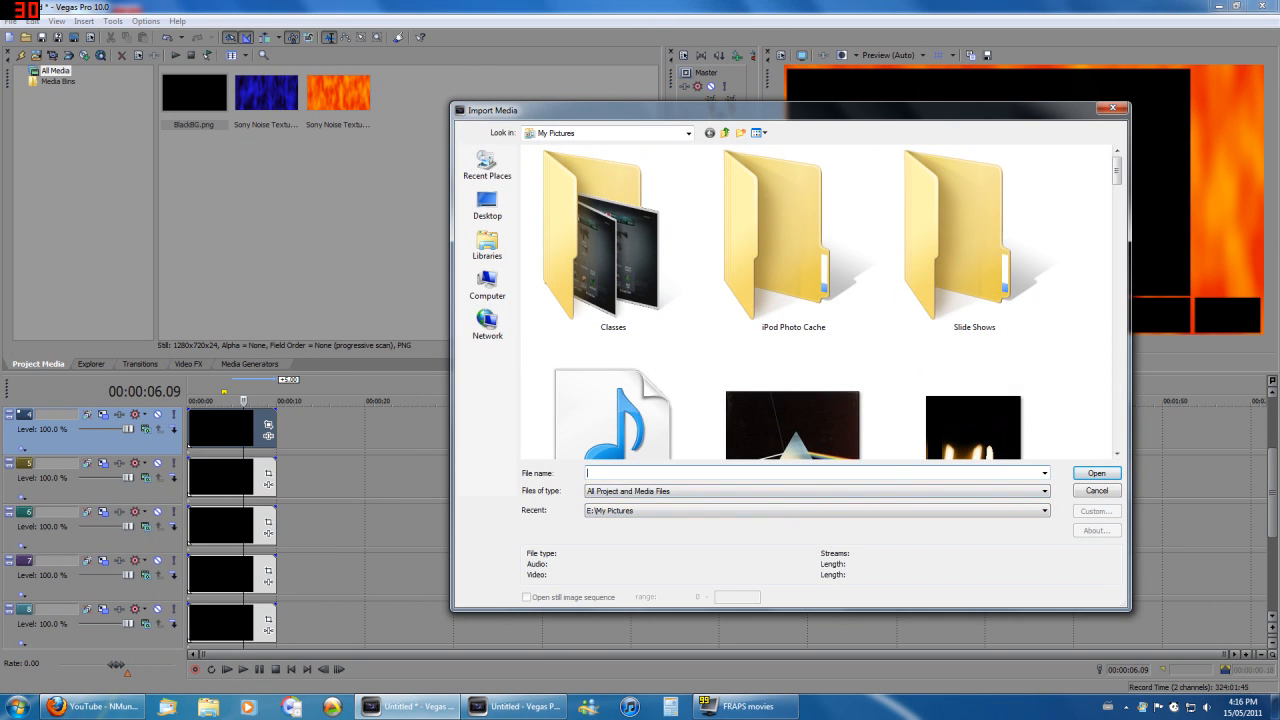
pyautogui.write('black')
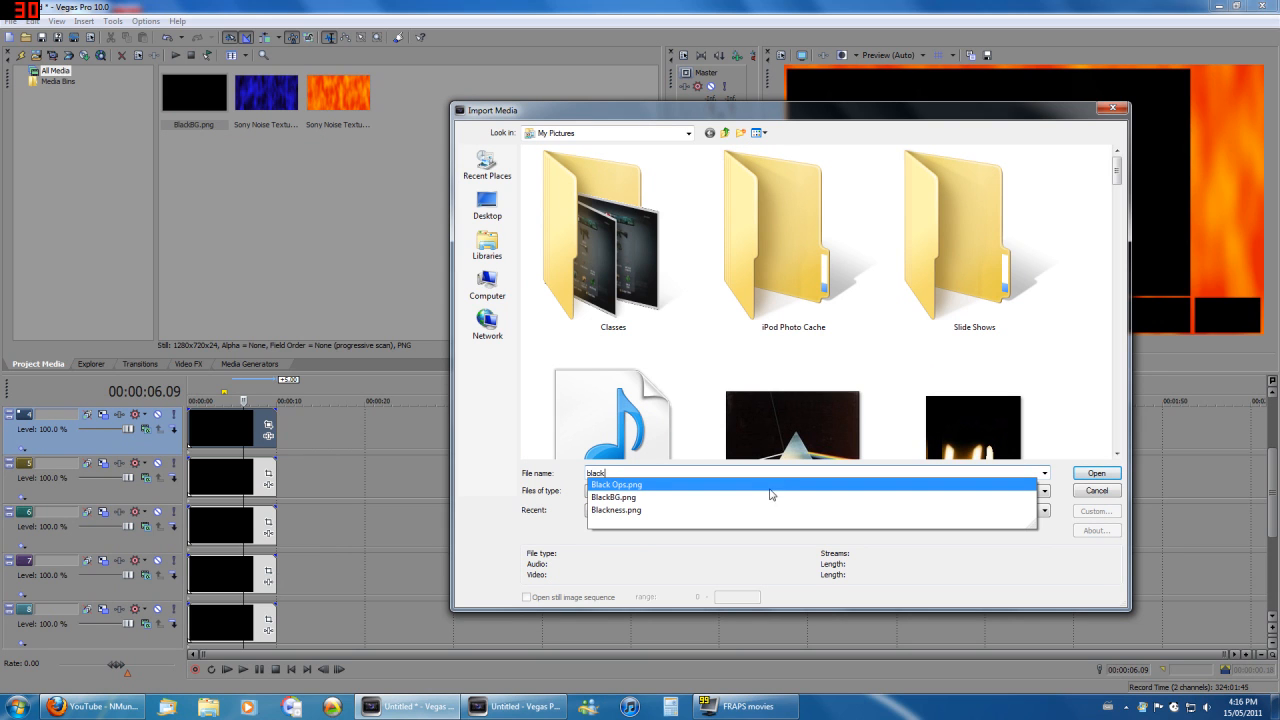
pyautogui.click(1025, 484)
pyautogui.click(1087, 477)
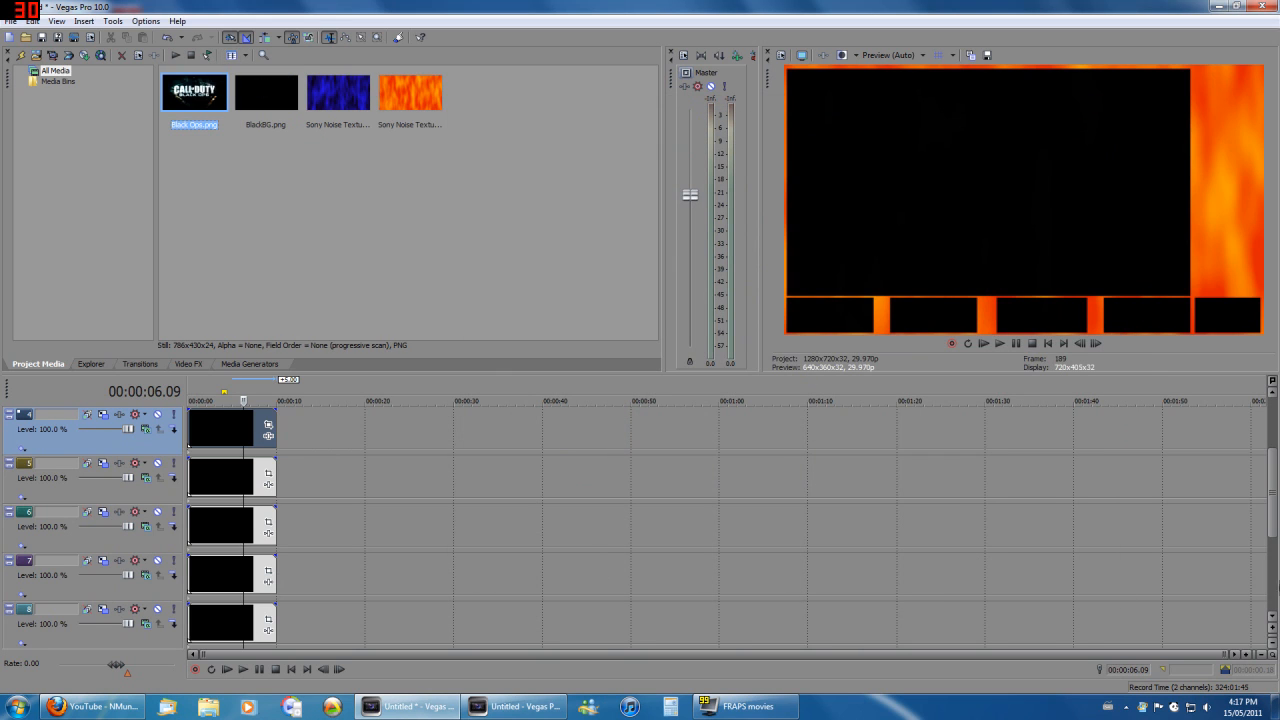
# Place Black Ops.png at the start of track 3 and move the playhead to a point within the clip
pyautogui.moveTo(1272, 530); pyautogui.dragTo(1272, 474)
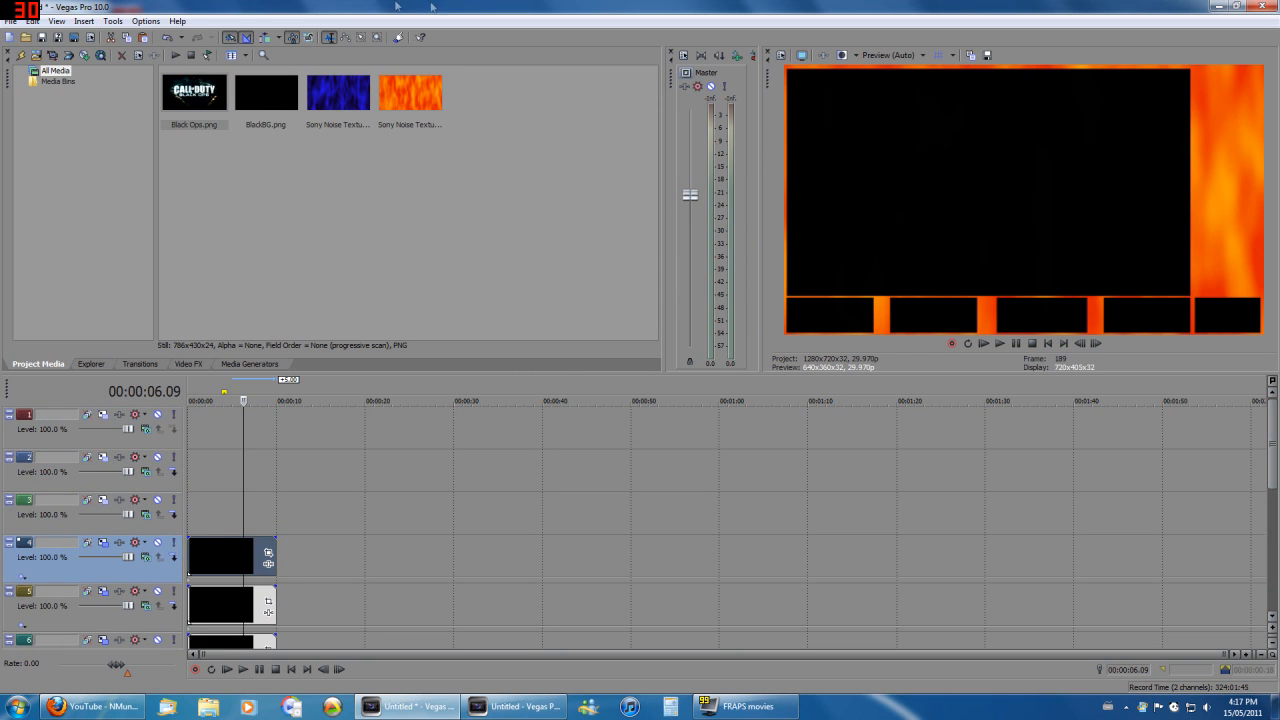
pyautogui.moveTo(194, 92); pyautogui.dragTo(277, 509)
pyautogui.click(234, 512)
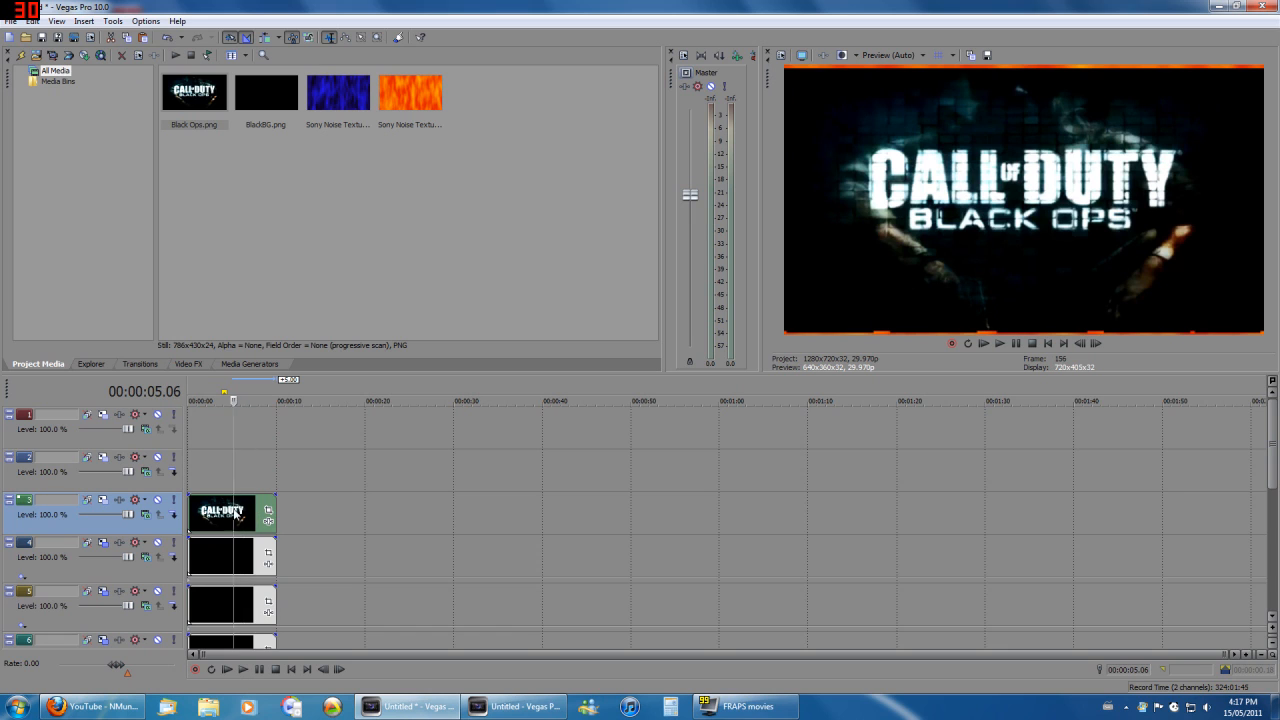
# Shrink track 3's logo in Track Motion to about 164 by 90 and position it over the last small black panel, around X 549, Y -307
pyautogui.click(103, 499)
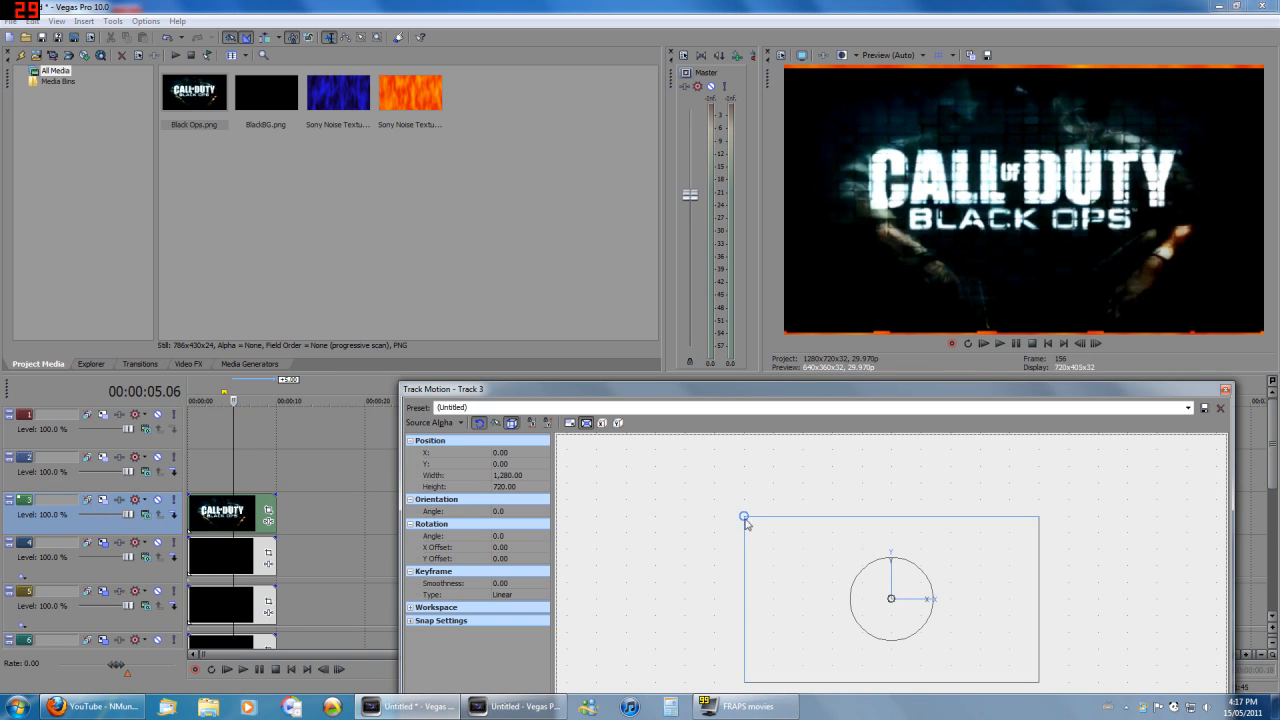
pyautogui.moveTo(796, 546); pyautogui.dragTo(1018, 671)
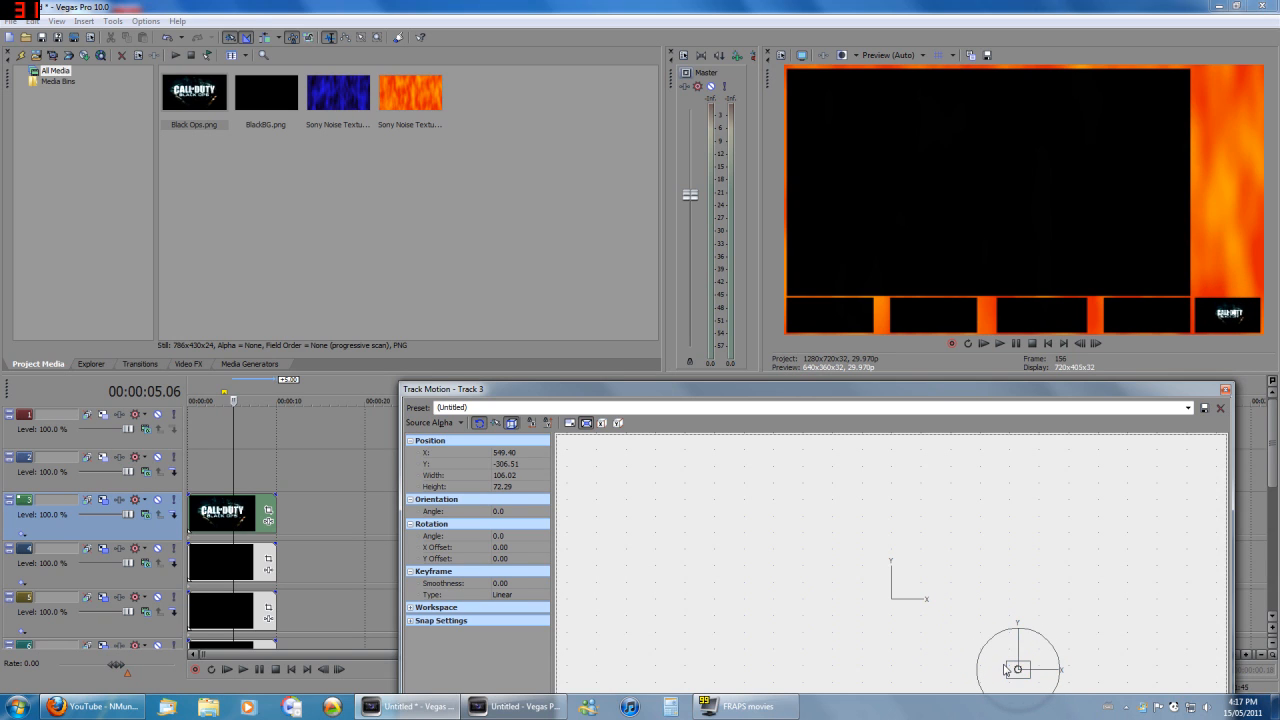
pyautogui.moveTo(1007, 665); pyautogui.dragTo(1002, 666)
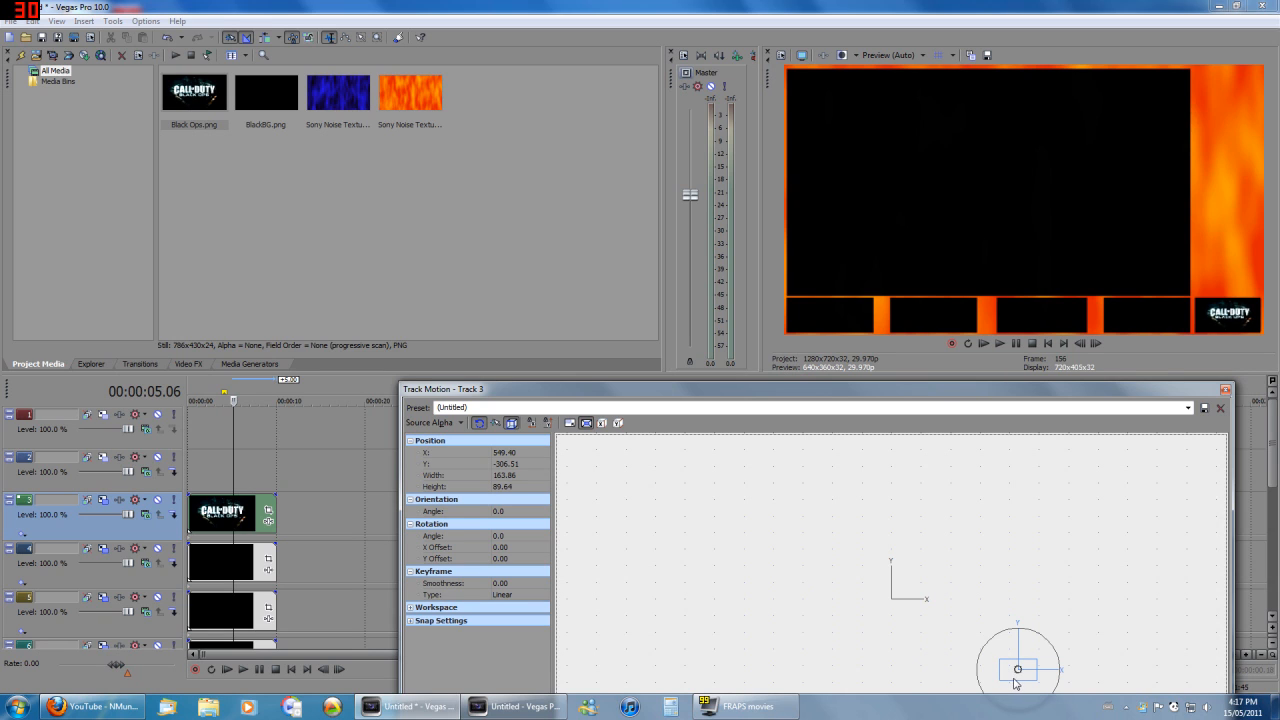
pyautogui.click(1225, 391)
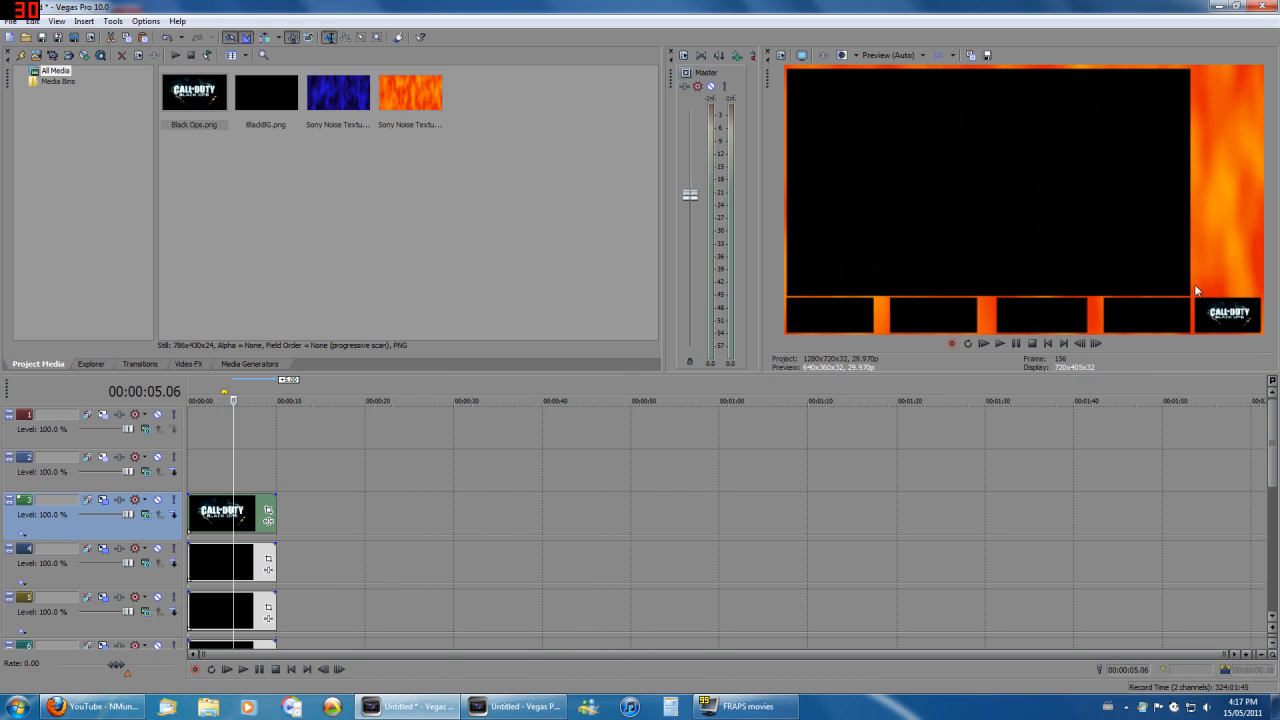
# Insert a new video track above track 1
pyautogui.moveTo(1272, 445)
pyautogui.mouseDown()
pyautogui.moveTo(1273, 503)
pyautogui.moveTo(1270, 447)
pyautogui.mouseUp()
pyautogui.moveTo(1274, 456)
pyautogui.mouseDown()
pyautogui.moveTo(1273, 468)
pyautogui.moveTo(1272, 452)
pyautogui.mouseUp()
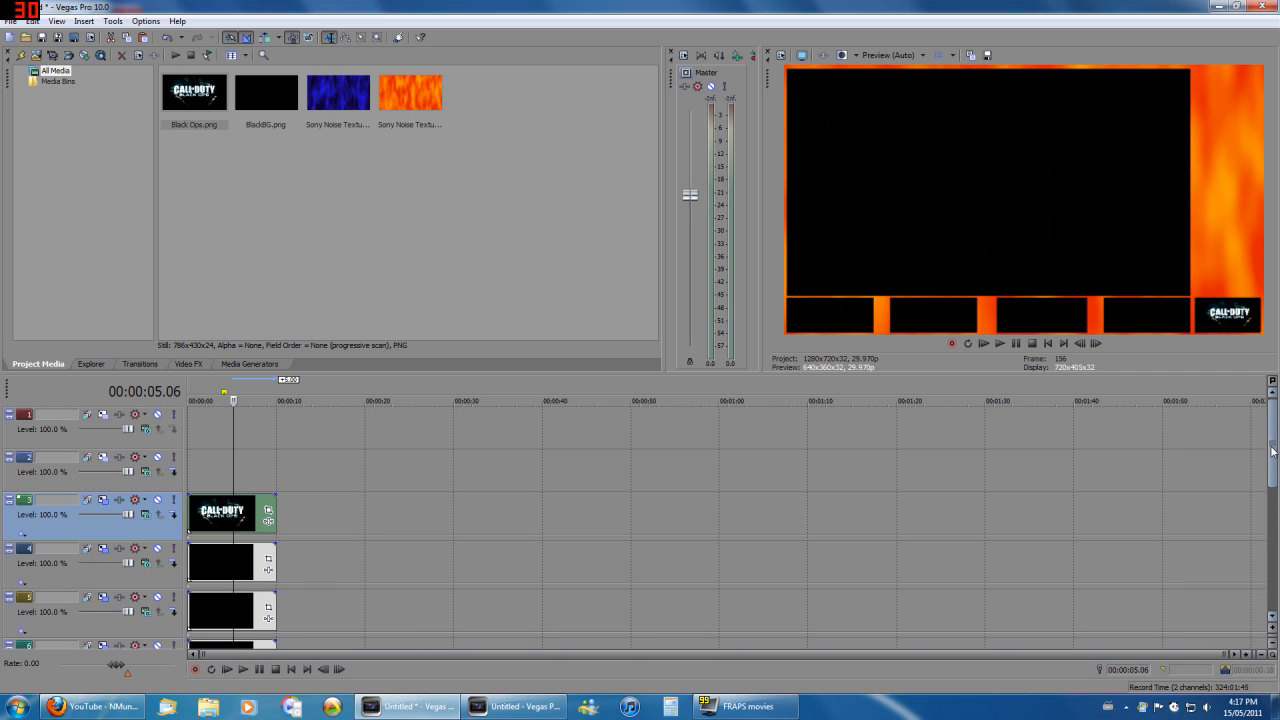
pyautogui.moveTo(1273, 456)
pyautogui.mouseDown()
pyautogui.moveTo(1263, 500)
pyautogui.moveTo(1274, 450)
pyautogui.mouseUp()
pyautogui.click(32, 436)
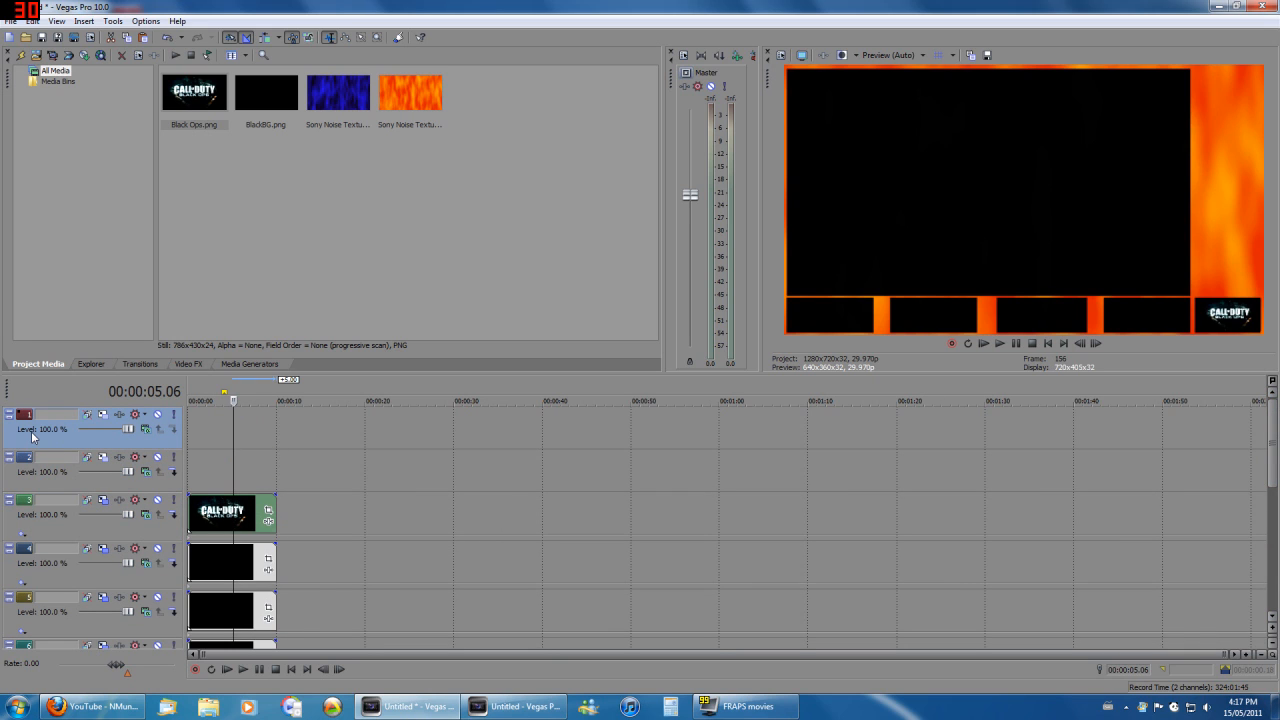
pyautogui.hotkey('ctrl', 'shift', 'q')
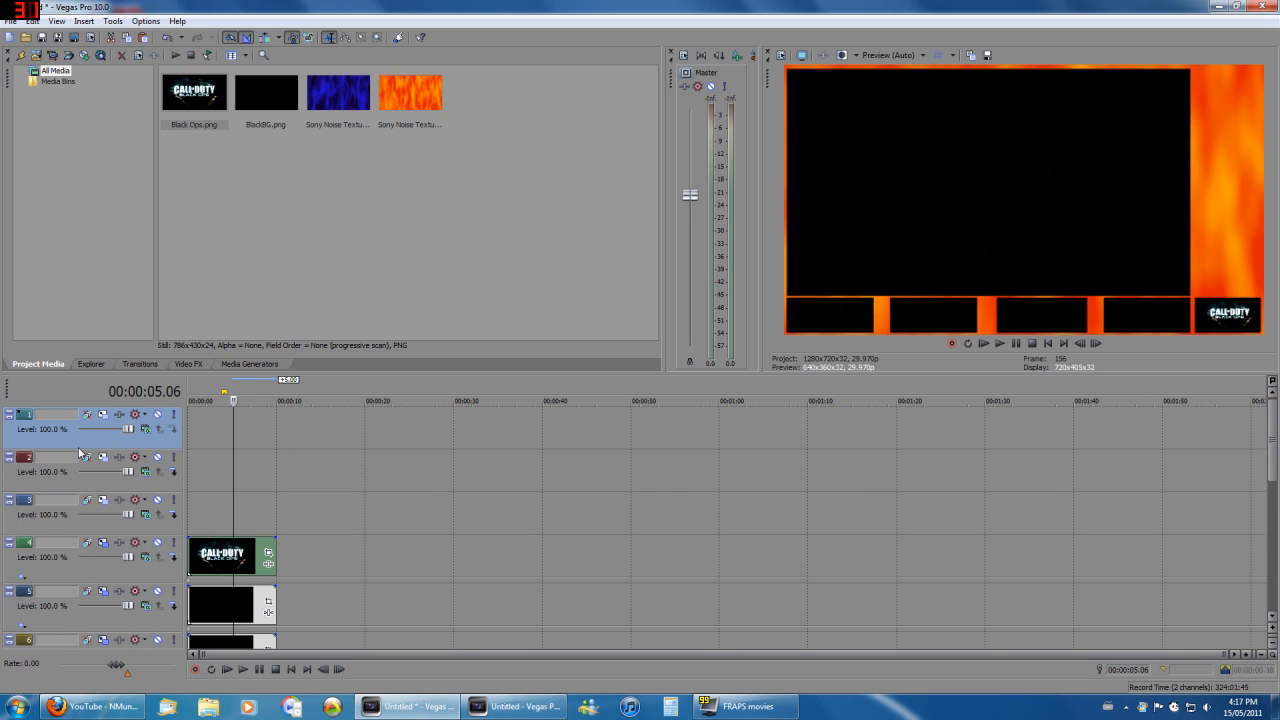
# Place BlackBG.png at the start of the new empty track 1
pyautogui.moveTo(268, 94); pyautogui.dragTo(224, 432)
pyautogui.click(233, 424)
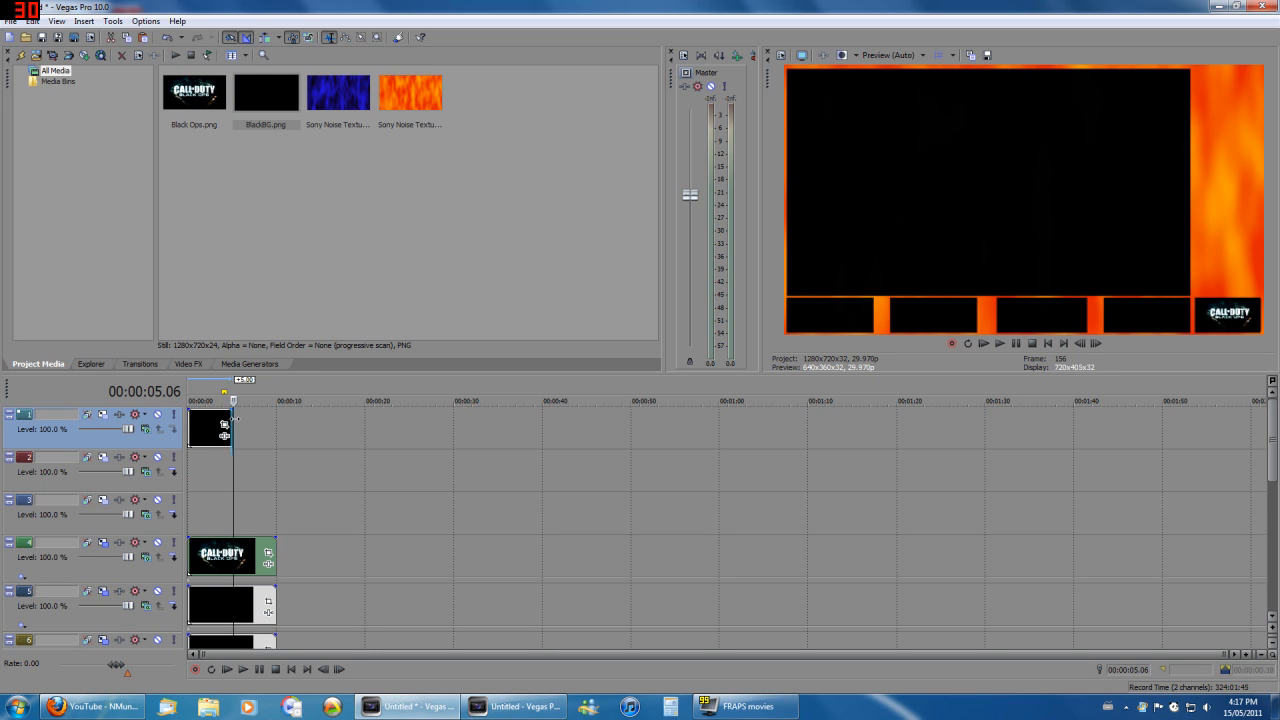
pyautogui.doubleClick(233, 423)
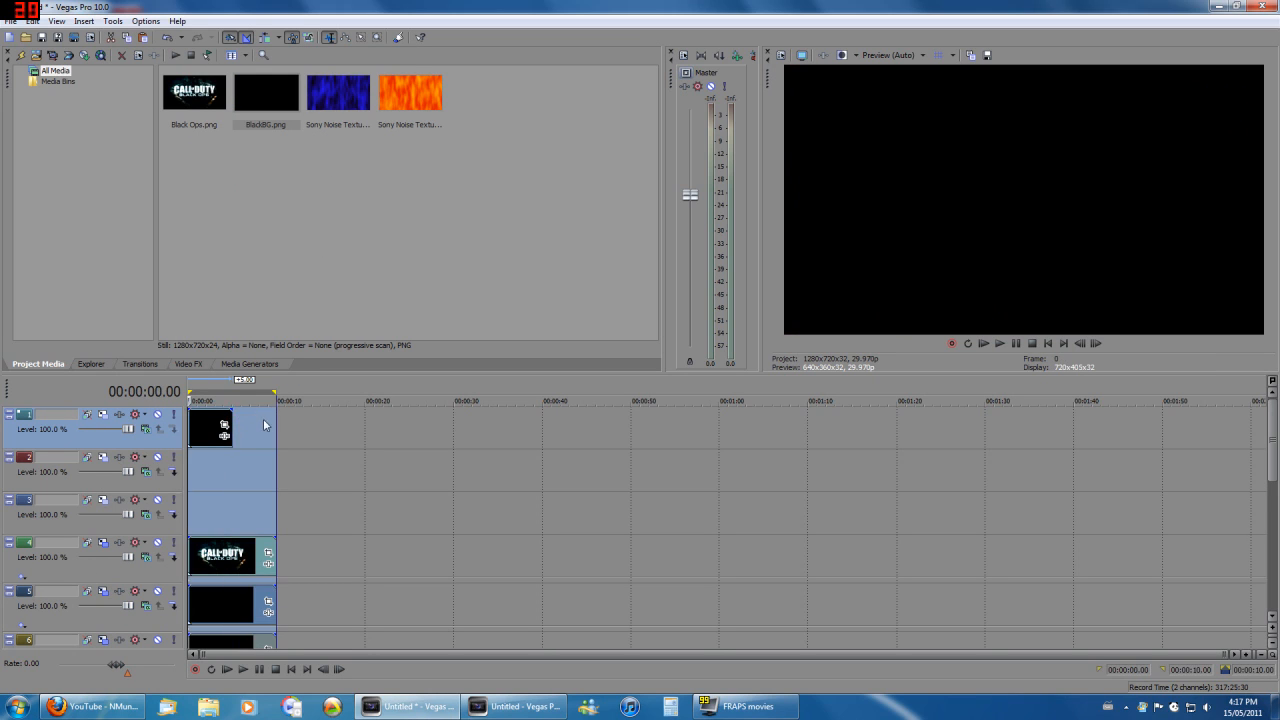
# Extend track 1's BlackBG.png clip to 10 seconds, cut it and paste it back at the start of the track
pyautogui.click(263, 423)
pyautogui.moveTo(231, 424); pyautogui.dragTo(275, 427)
pyautogui.click(241, 426)
pyautogui.press('Delete')
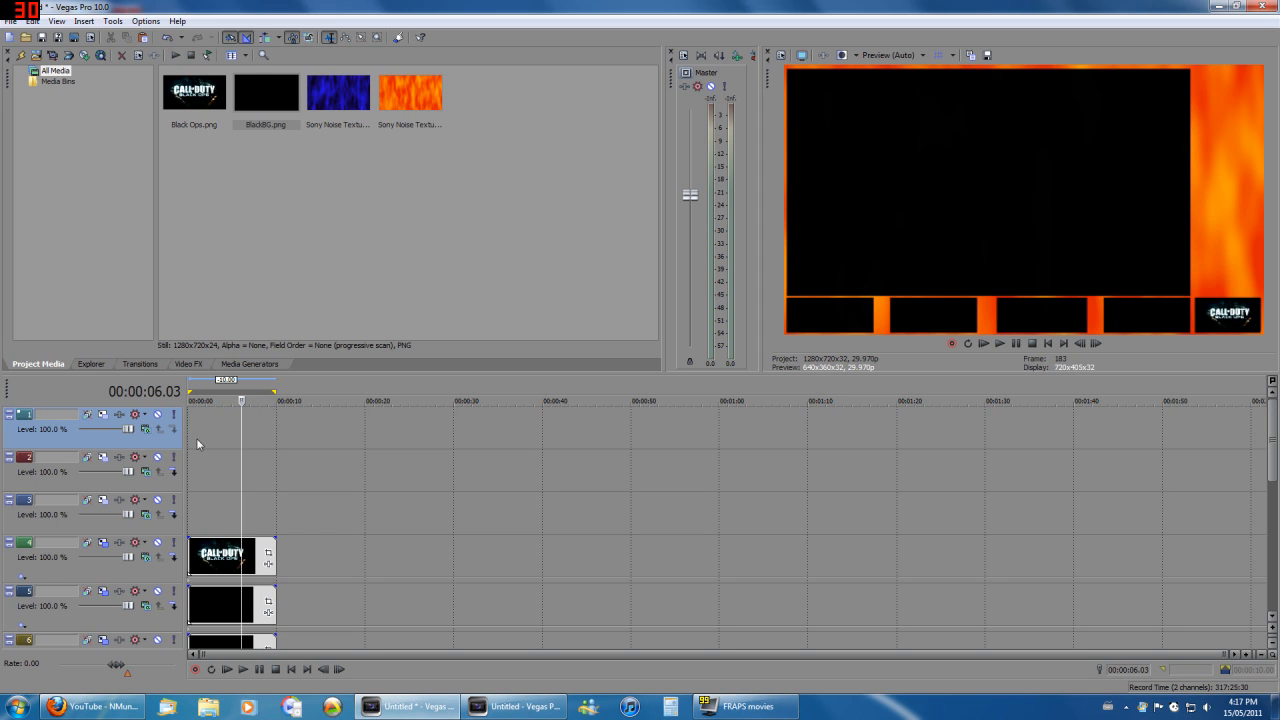
pyautogui.hotkey('ctrl', 'z')
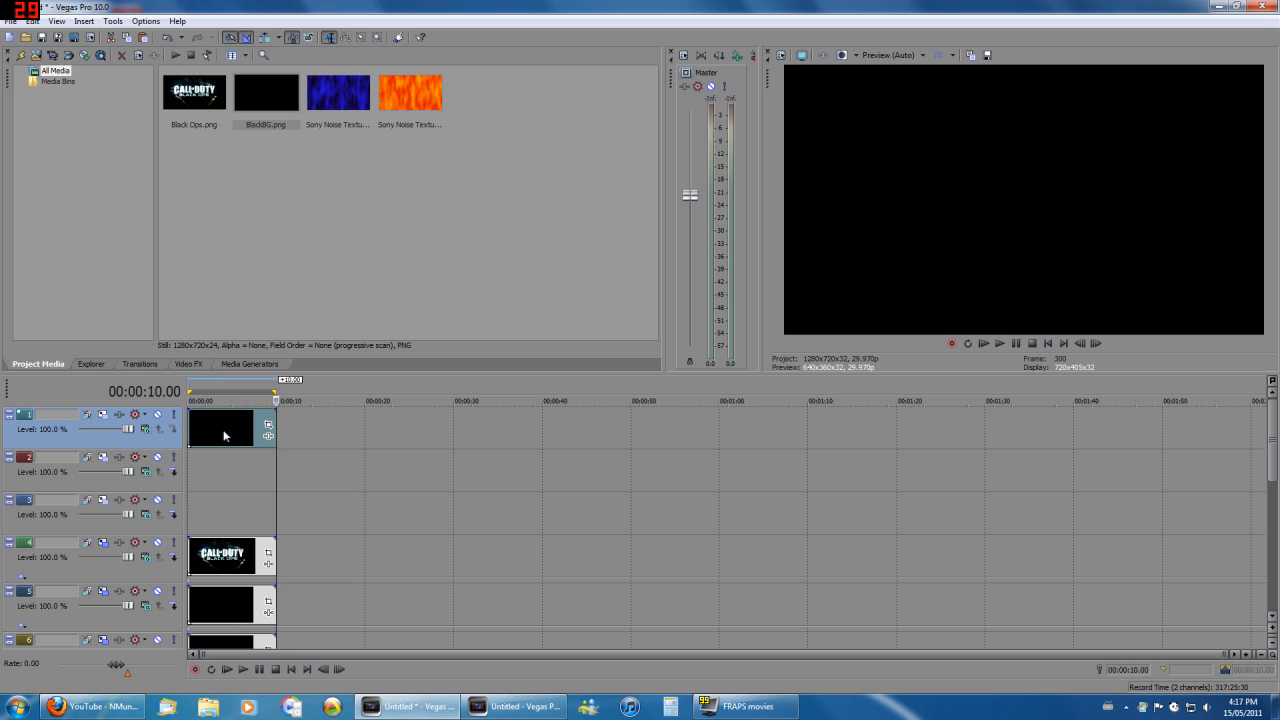
# Paste copies of the 10-second black clip at the start of tracks 2 and 3 and place the playhead within the clips
pyautogui.click(193, 476)
pyautogui.hotkey('ctrl', 'v')
pyautogui.click(191, 515)
pyautogui.hotkey('ctrl', 'v')
pyautogui.click(203, 445)
pyautogui.click(203, 445)
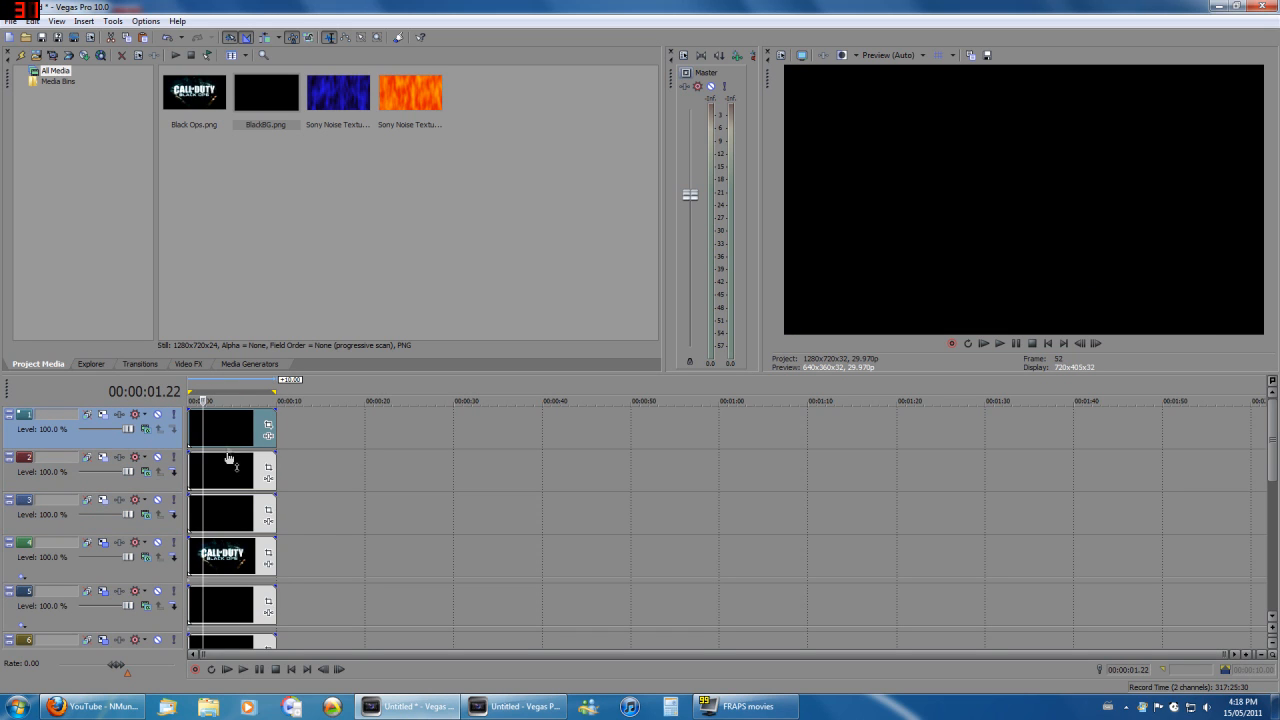
# Move the black clips on tracks 1 and 2 aside, past the 10-second mark, and place the playhead within track 3's clip
pyautogui.moveTo(216, 420); pyautogui.dragTo(325, 432)
pyautogui.moveTo(223, 464); pyautogui.dragTo(322, 482)
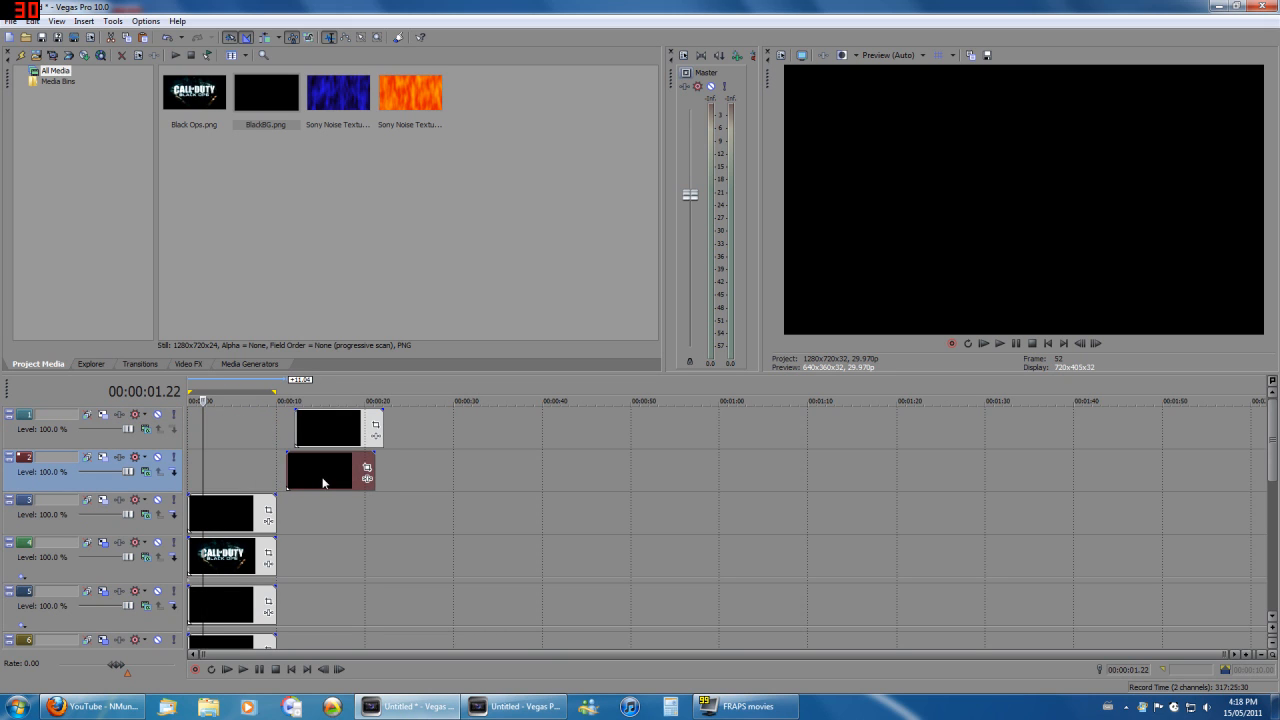
pyautogui.click(221, 466)
# Set track 3's Track Motion to X 538, Y 267, width 153 and height 160.5, and close the dialog
pyautogui.click(102, 502)
pyautogui.click(505, 452)
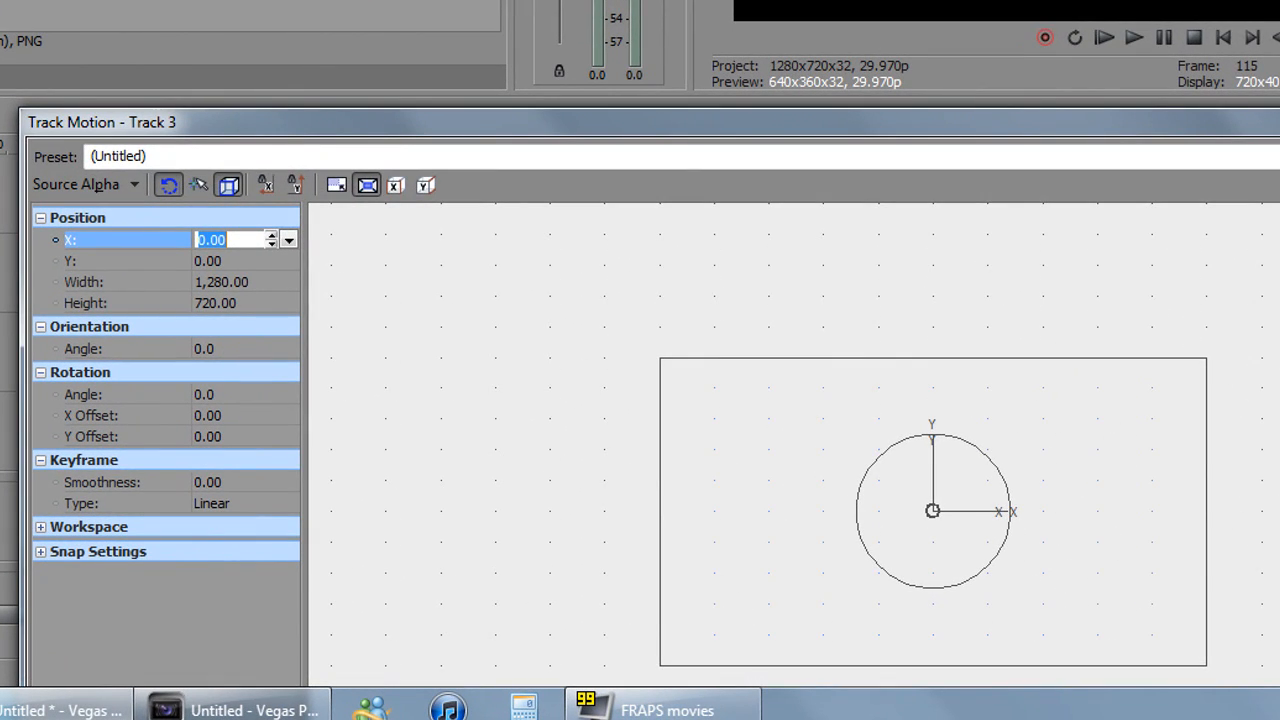
pyautogui.write('534')
pyautogui.press('Tab')
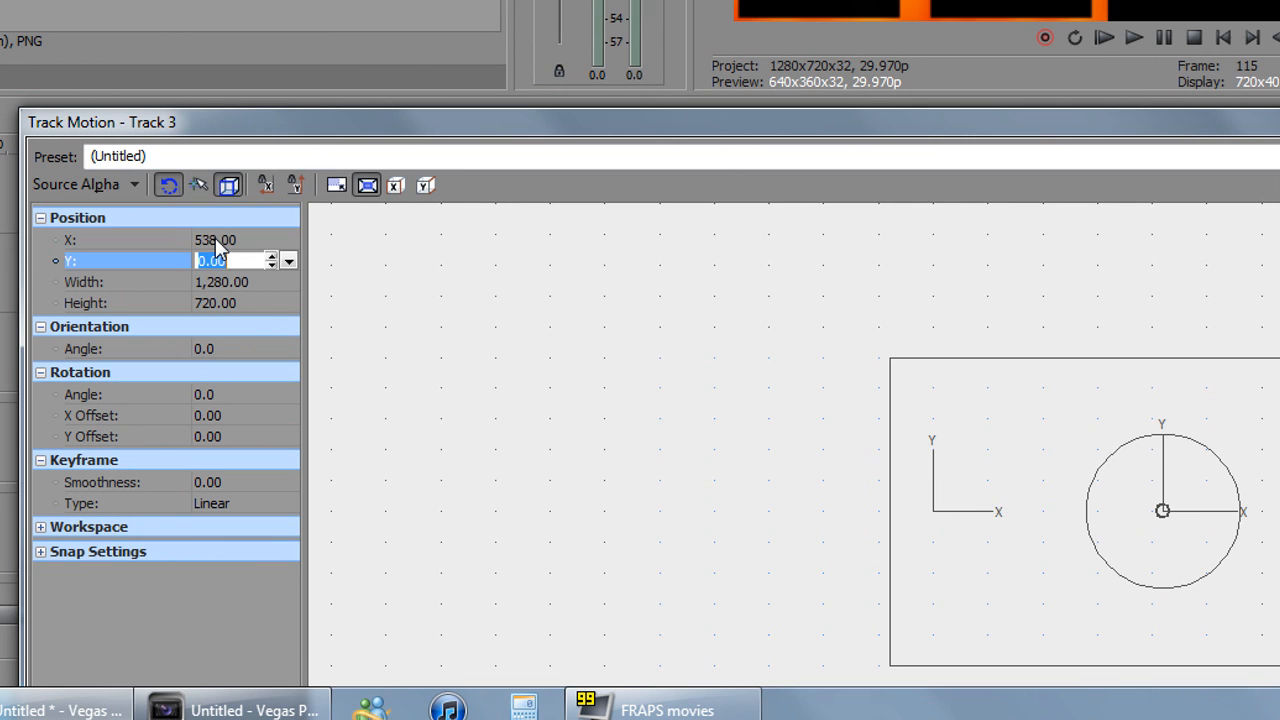
pyautogui.write('267')
pyautogui.press('Tab')
pyautogui.write('153')
pyautogui.press('Tab')
pyautogui.write('16')
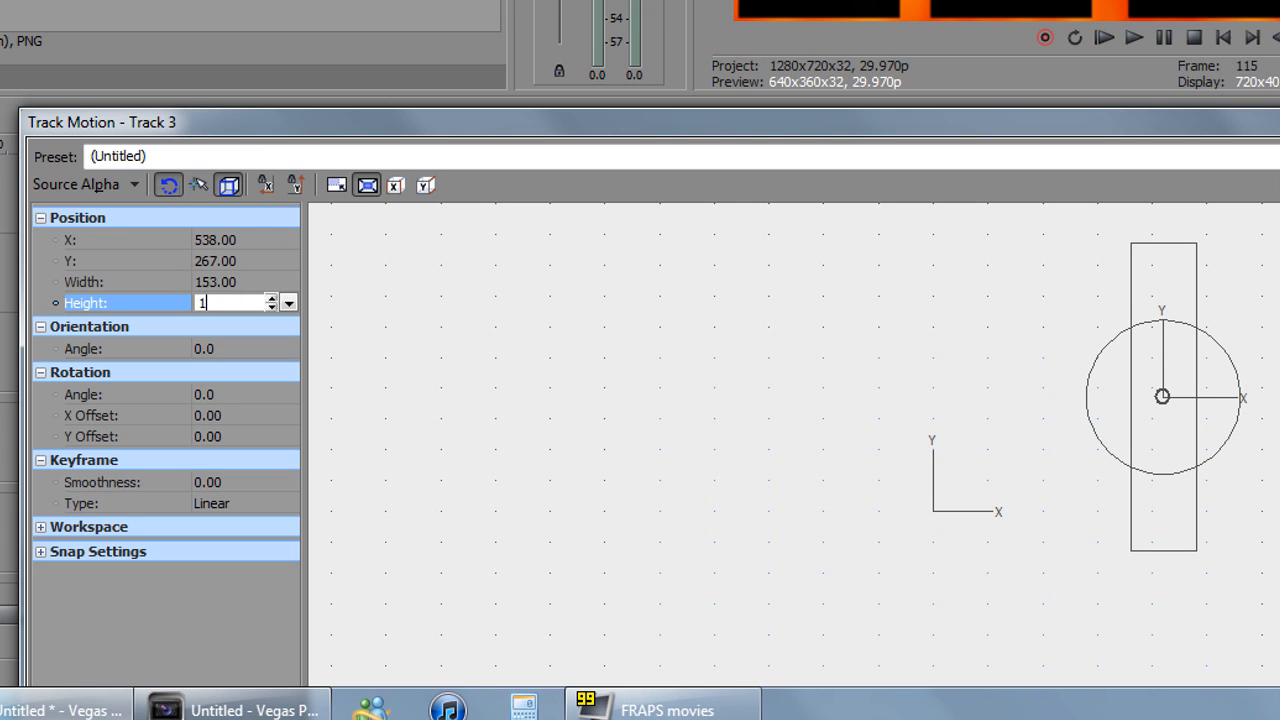
pyautogui.write('0.5')
pyautogui.press('Return')
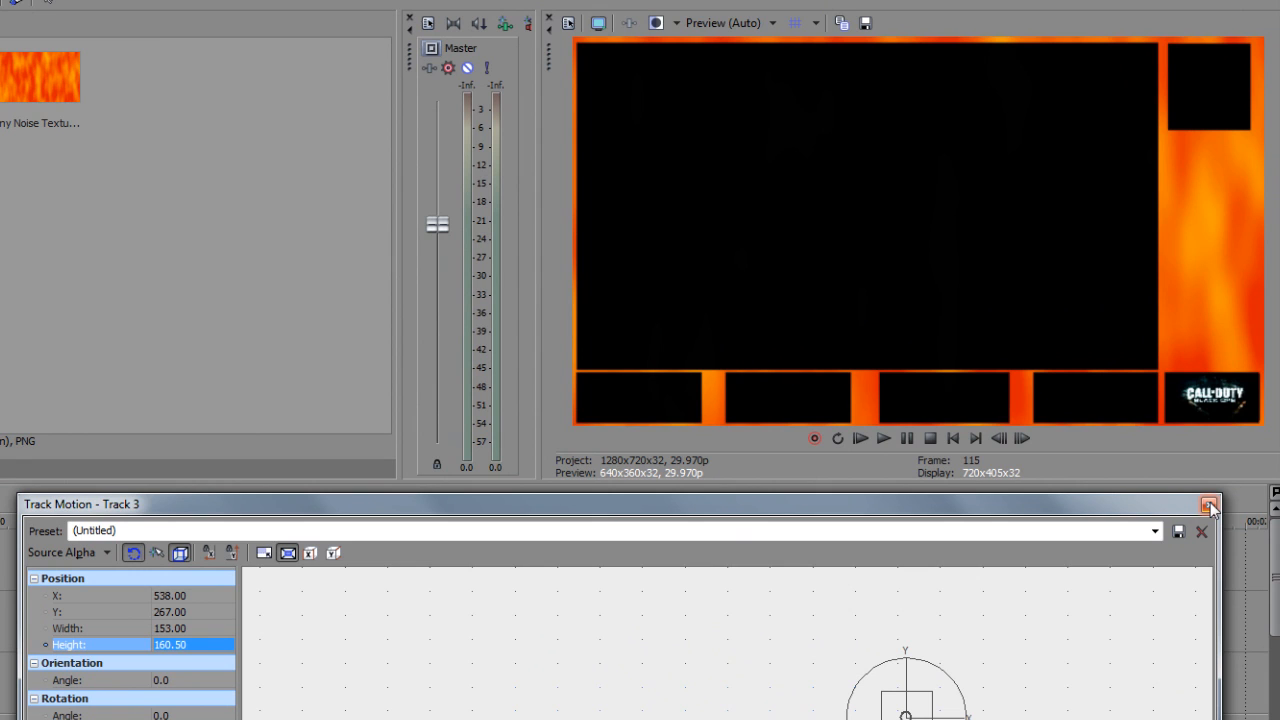
pyautogui.click(1209, 506)
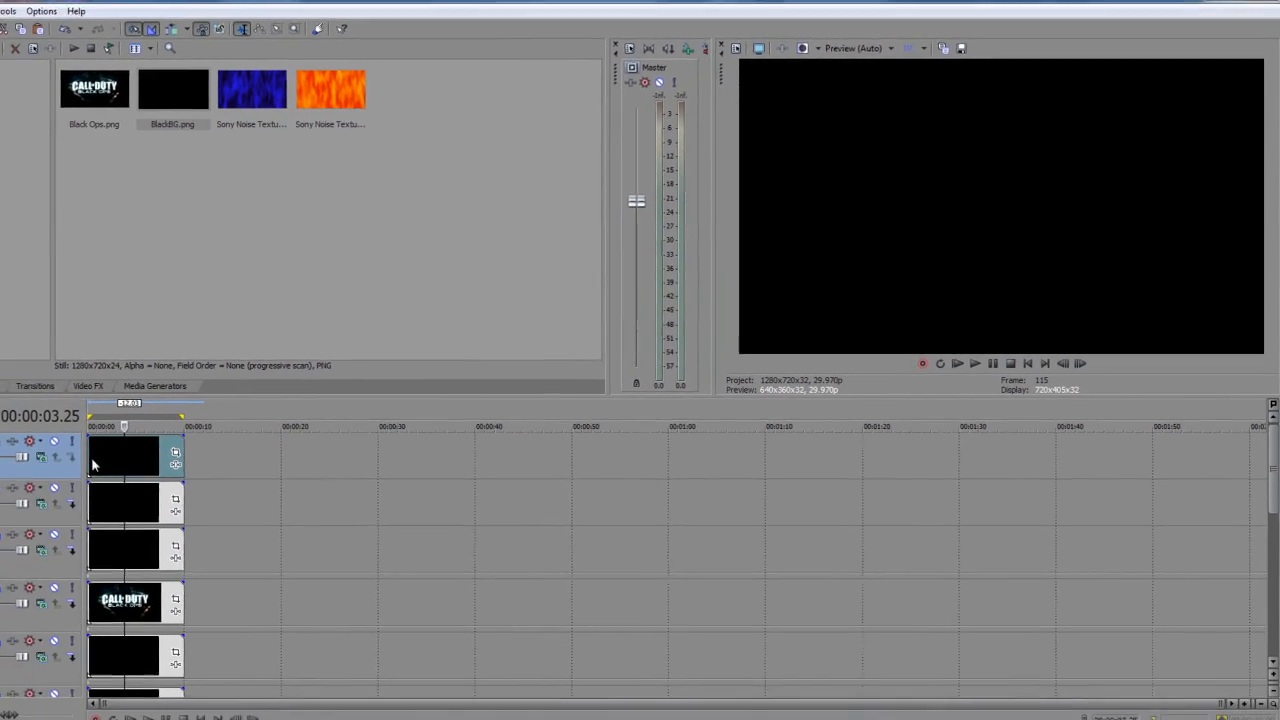
# Open Track Motion for track 2 and move track 1's black clip aside, past the 10-second mark
pyautogui.click(158, 477)
pyautogui.click(65, 469)
pyautogui.click(102, 460)
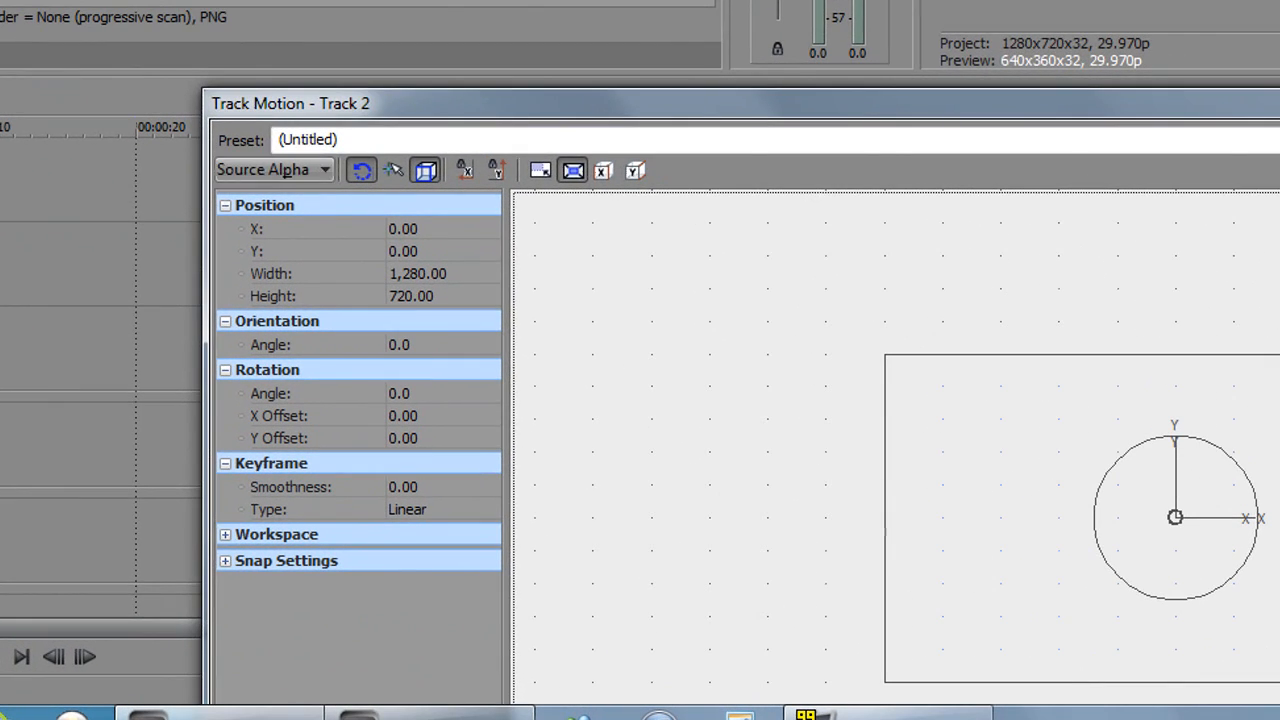
pyautogui.moveTo(0, 200); pyautogui.dragTo(69, 200)
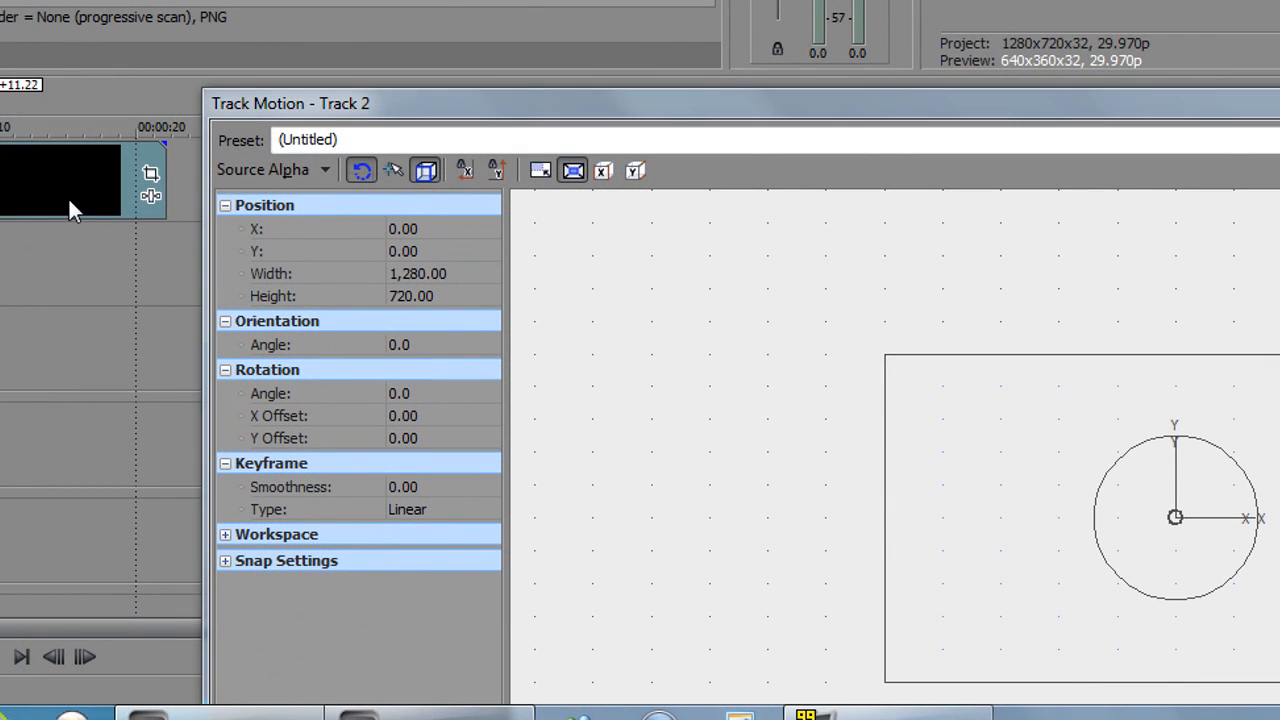
# Set track 2's Track Motion to X 538, Y 46, width 153 and height 160.5
pyautogui.click(441, 241)
pyautogui.click(441, 231)
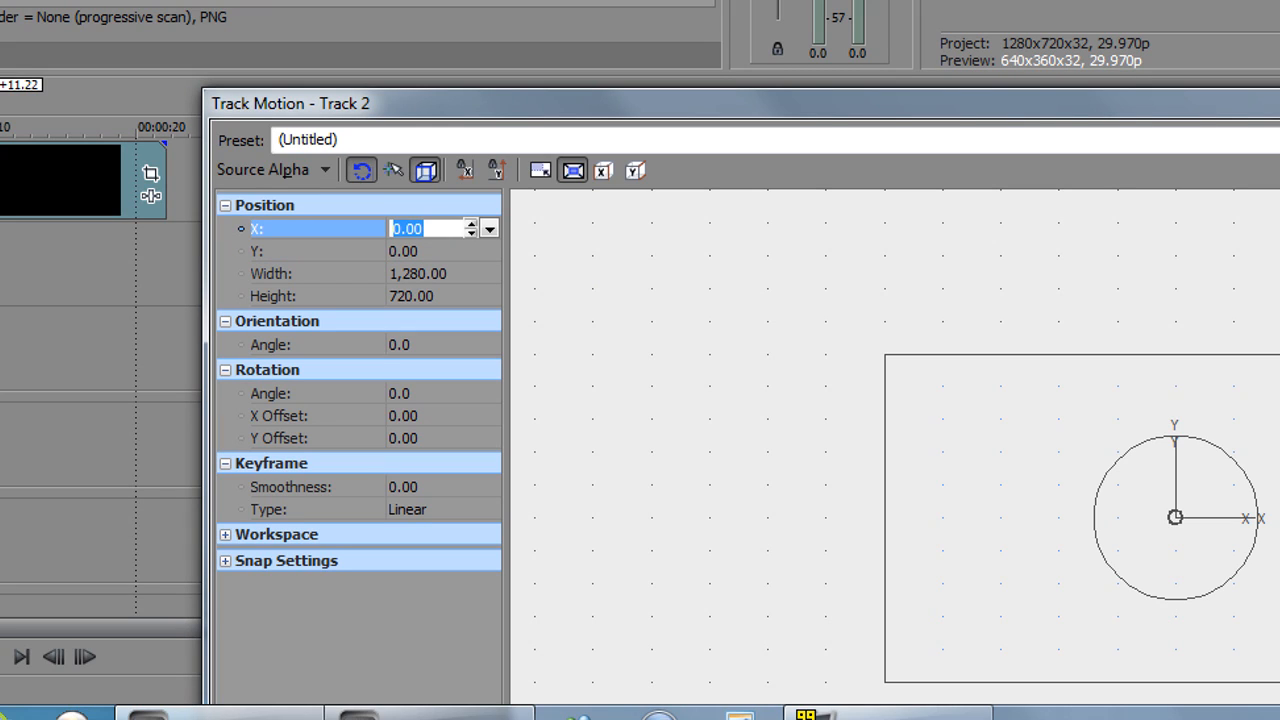
pyautogui.write('538')
pyautogui.press('Tab')
pyautogui.write('46')
pyautogui.press('Tab')
pyautogui.write('153')
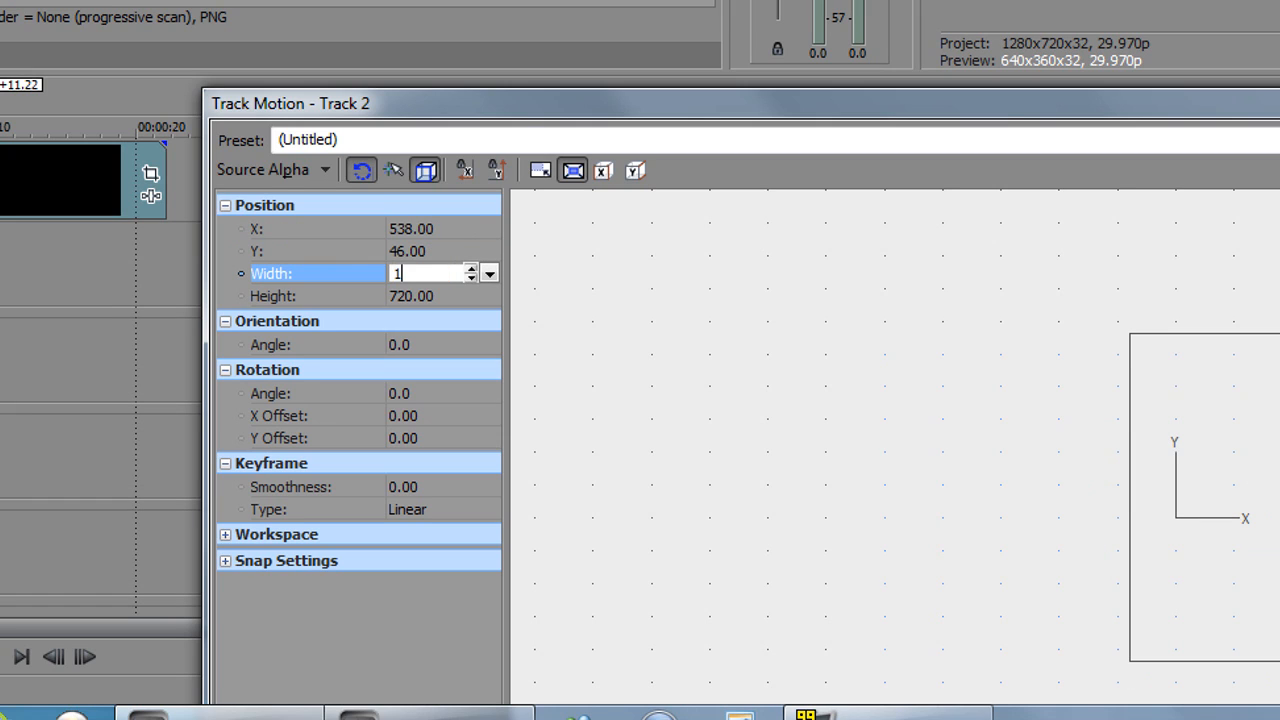
pyautogui.press('Tab')
pyautogui.write('160.')
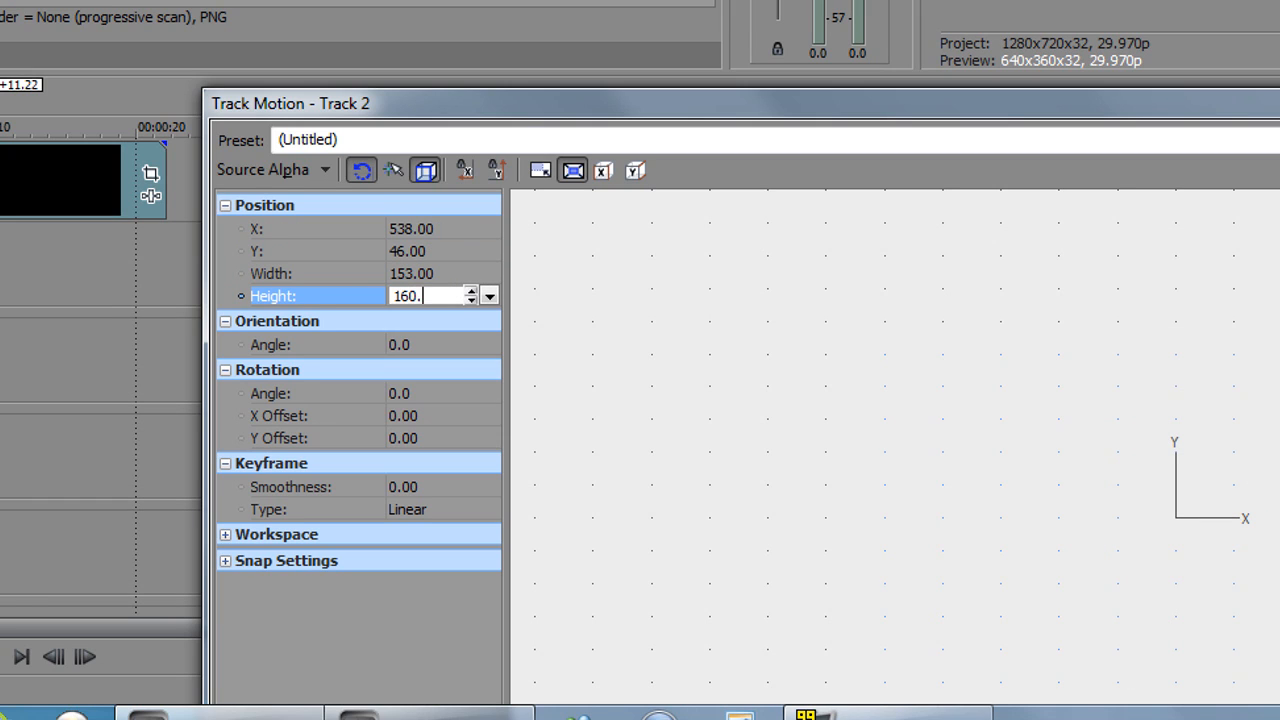
pyautogui.write('5')
pyautogui.press('Return')
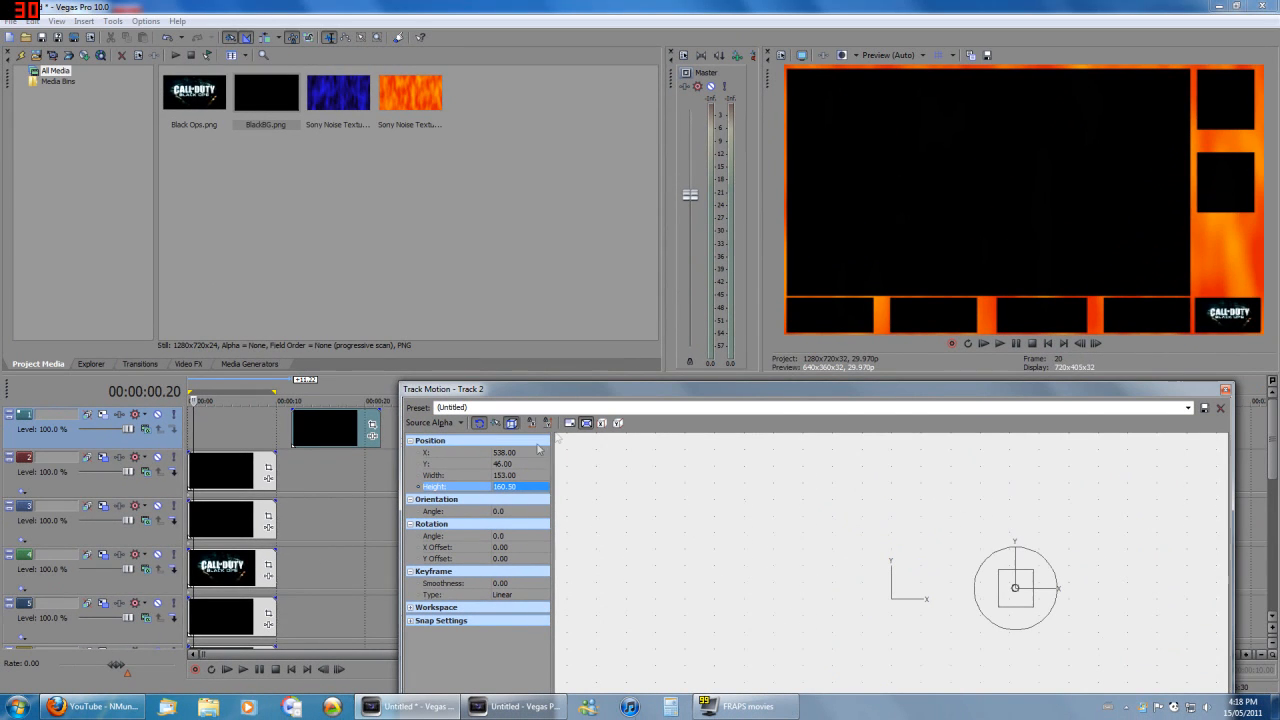
# Move track 1's black clip back to the start of the timeline and open Track Motion for track 1
pyautogui.moveTo(325, 430); pyautogui.dragTo(221, 430)
pyautogui.click(209, 429)
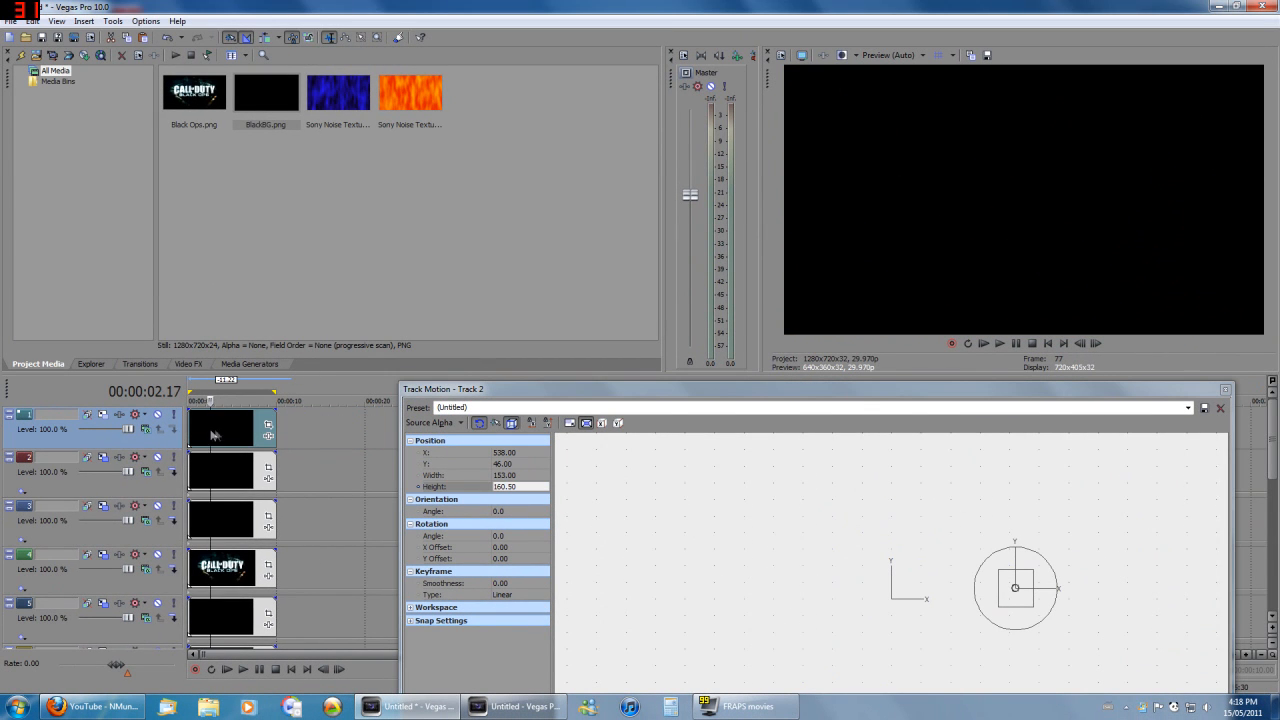
pyautogui.click(102, 414)
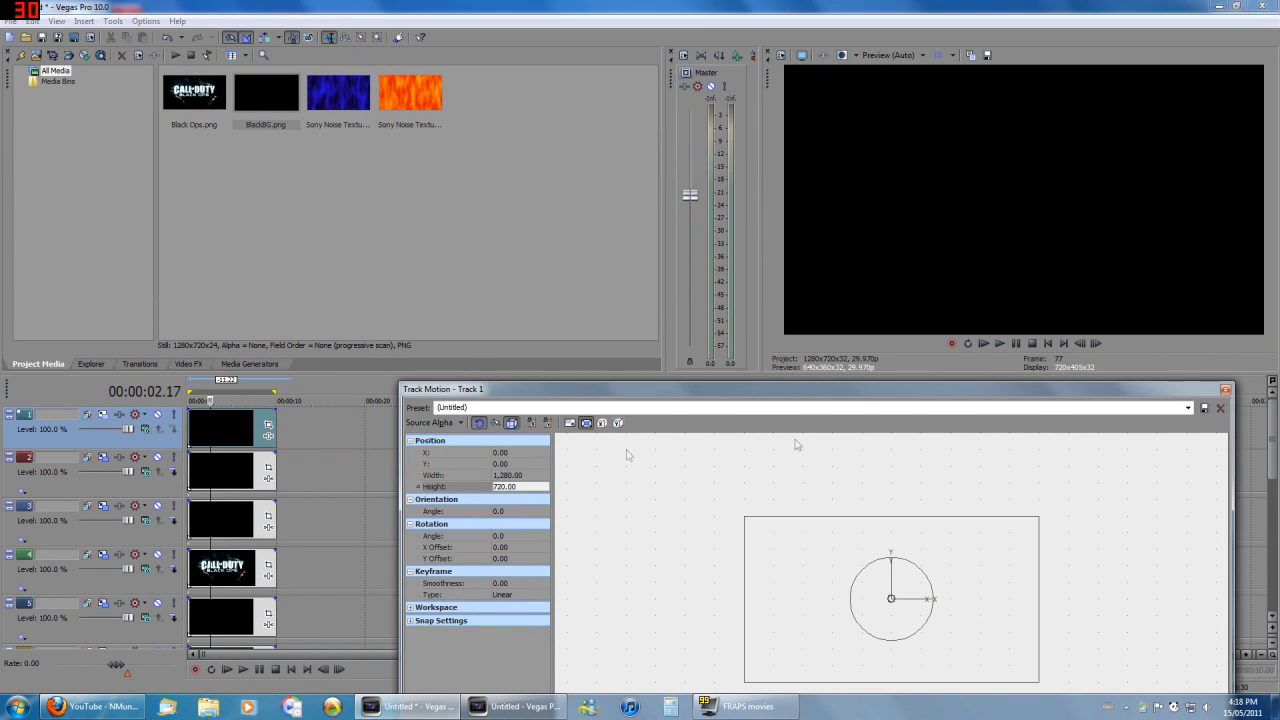
# Set track 1's Track Motion to X 538, Y -176, width 153 and height 160.5, and close the dialog
pyautogui.click(511, 454)
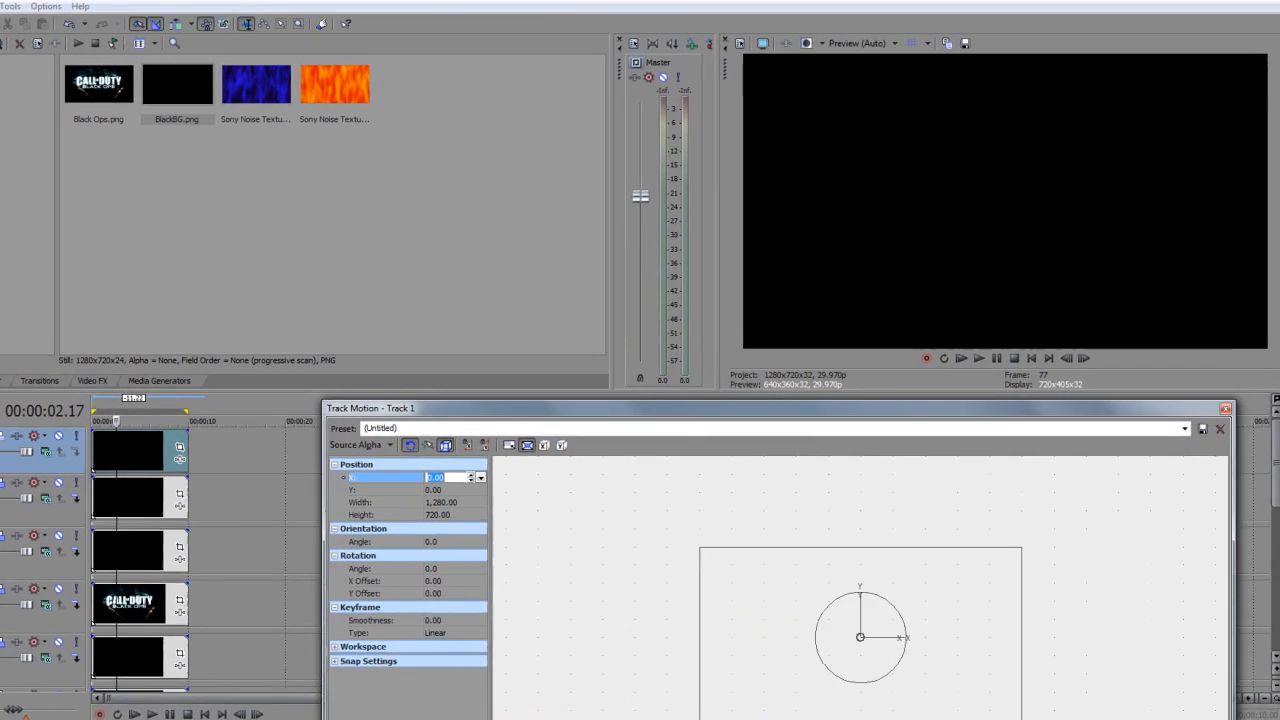
pyautogui.write('538')
pyautogui.press('Tab')
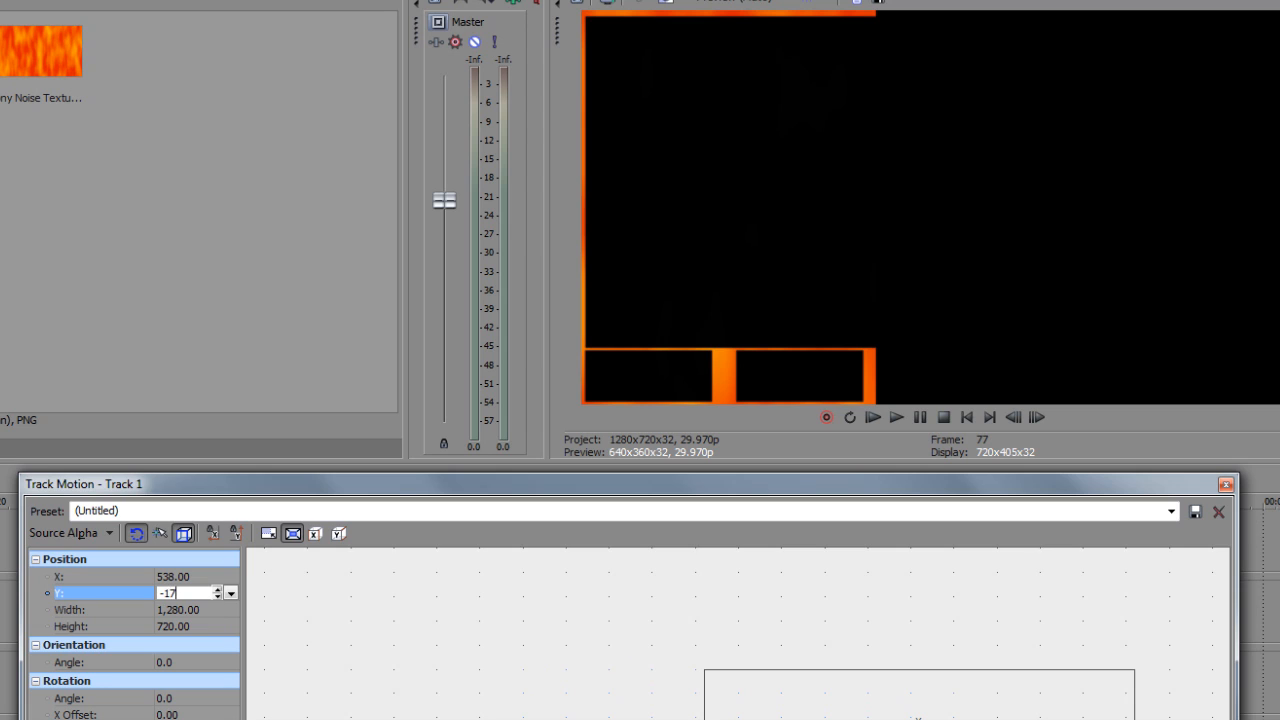
pyautogui.press('Tab')
pyautogui.write('153')
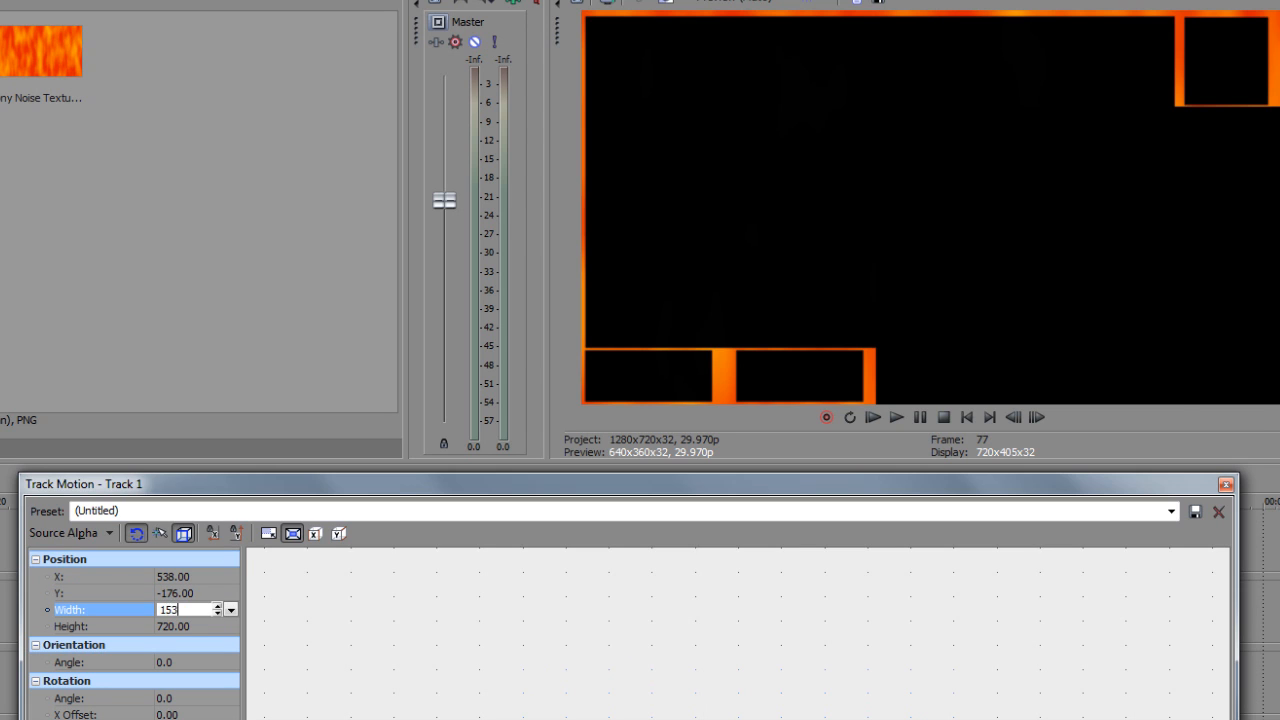
pyautogui.press('Tab')
pyautogui.write('1')
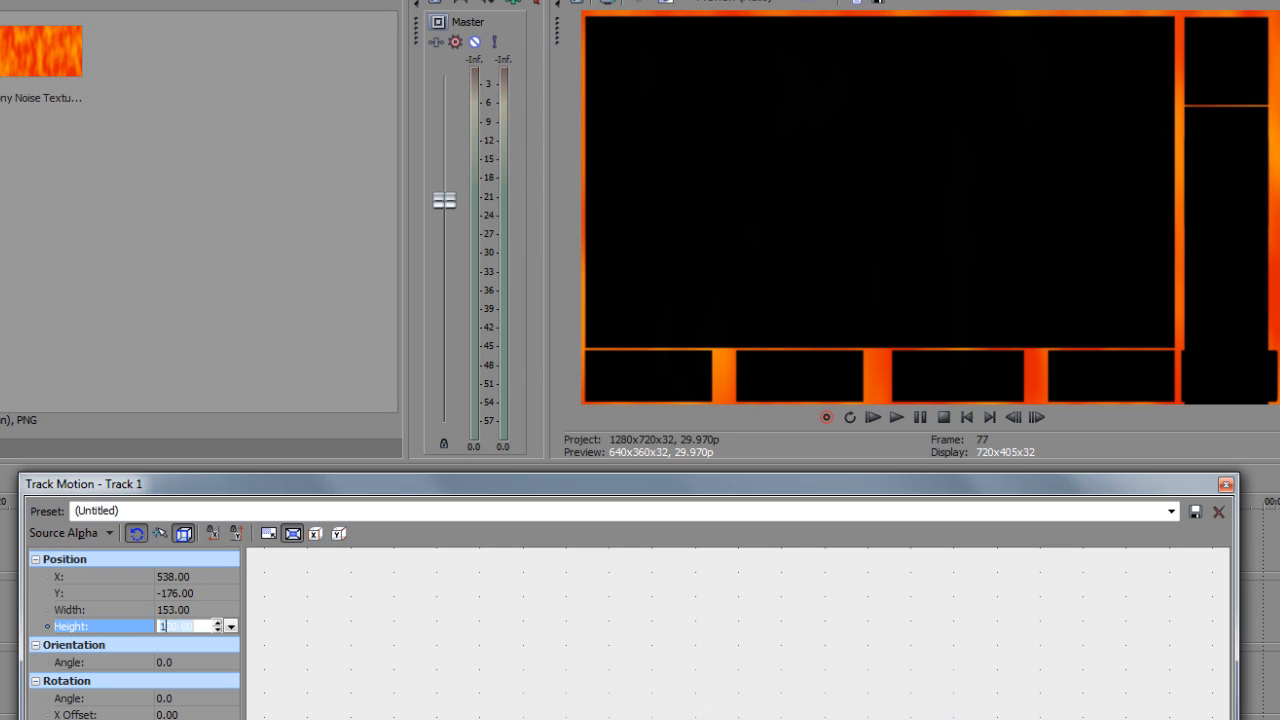
pyautogui.write('60.5')
pyautogui.press('Return')
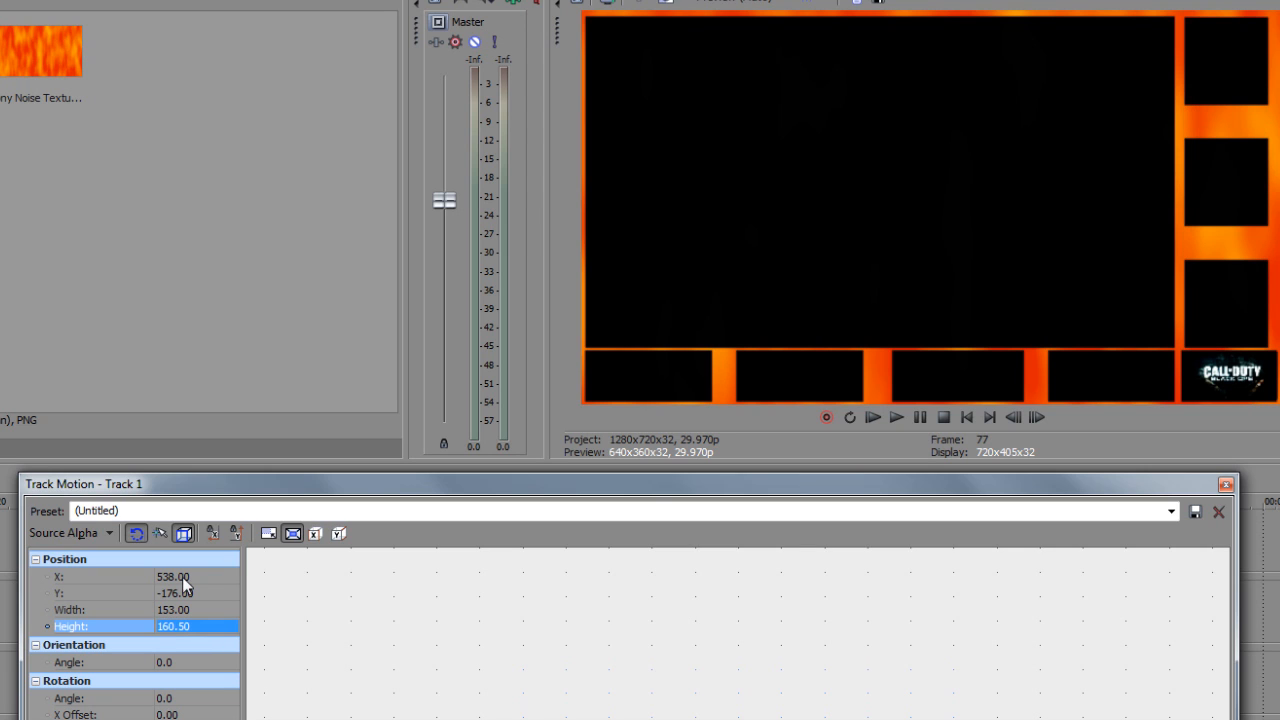
pyautogui.click(1225, 486)
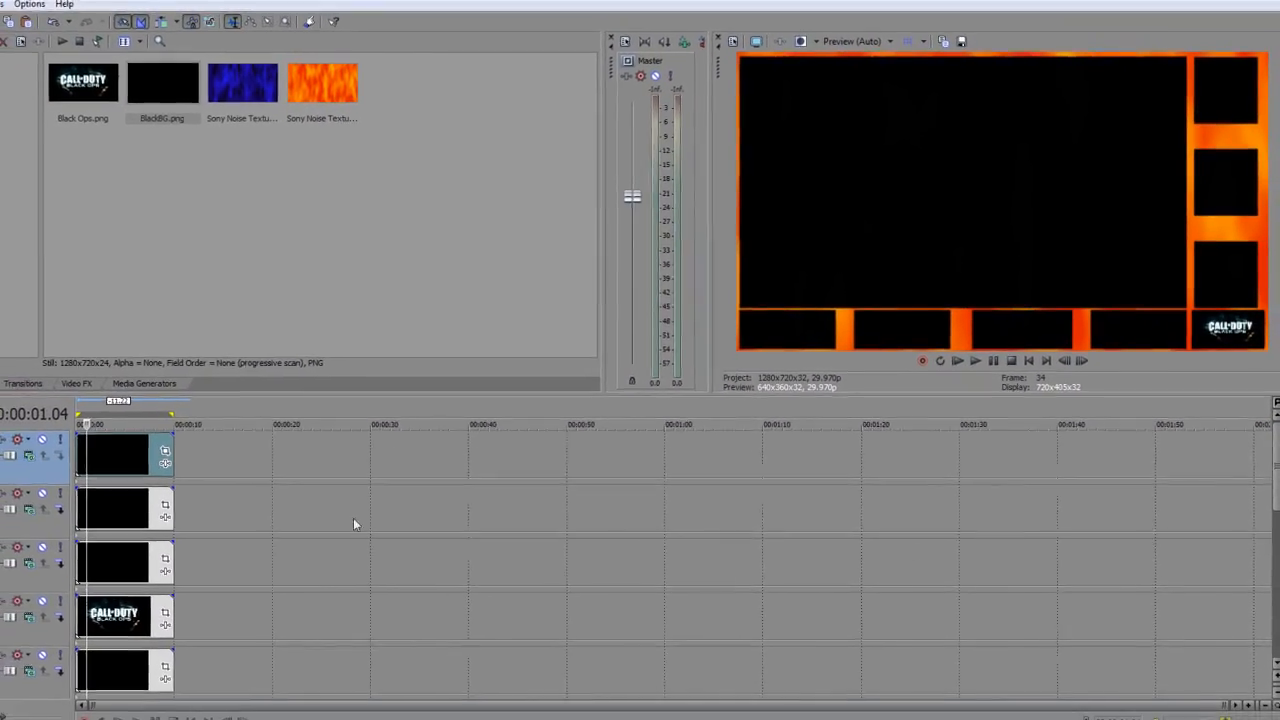
# Render the finished template as a Windows Media Video named Template Background YT in My Documents
pyautogui.moveTo(1275, 475); pyautogui.dragTo(1272, 583)
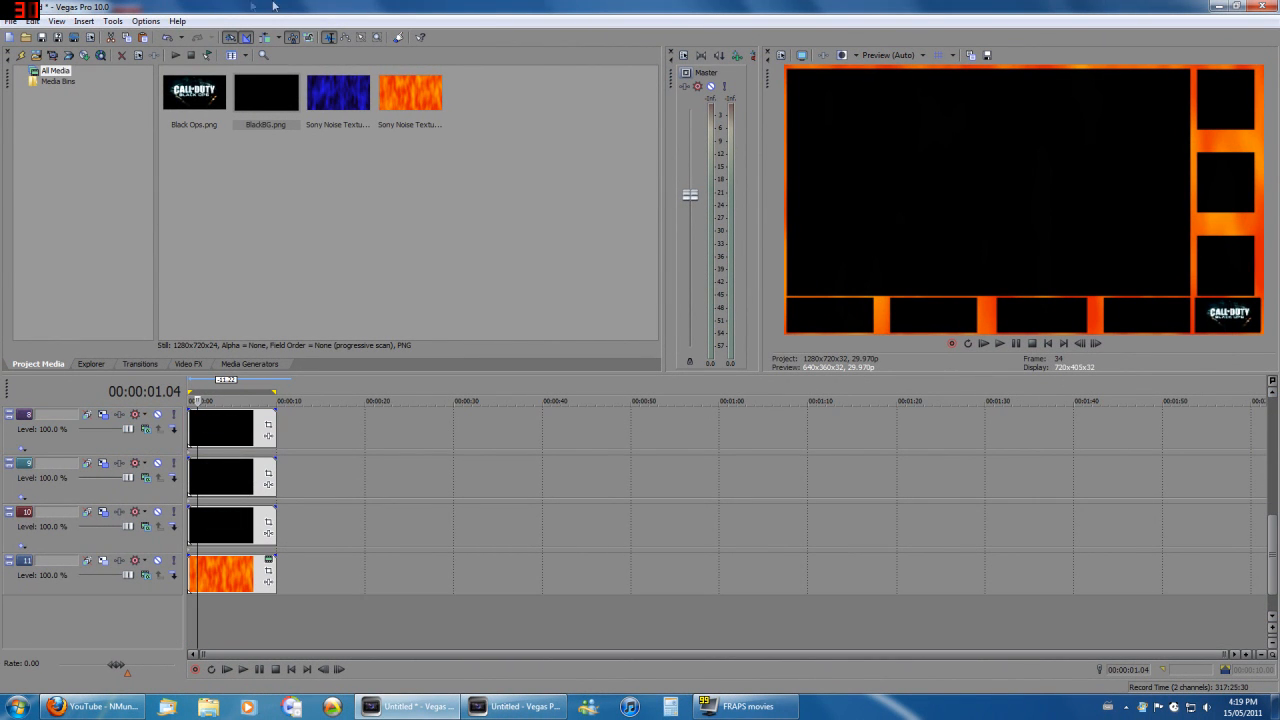
pyautogui.click(275, 602)
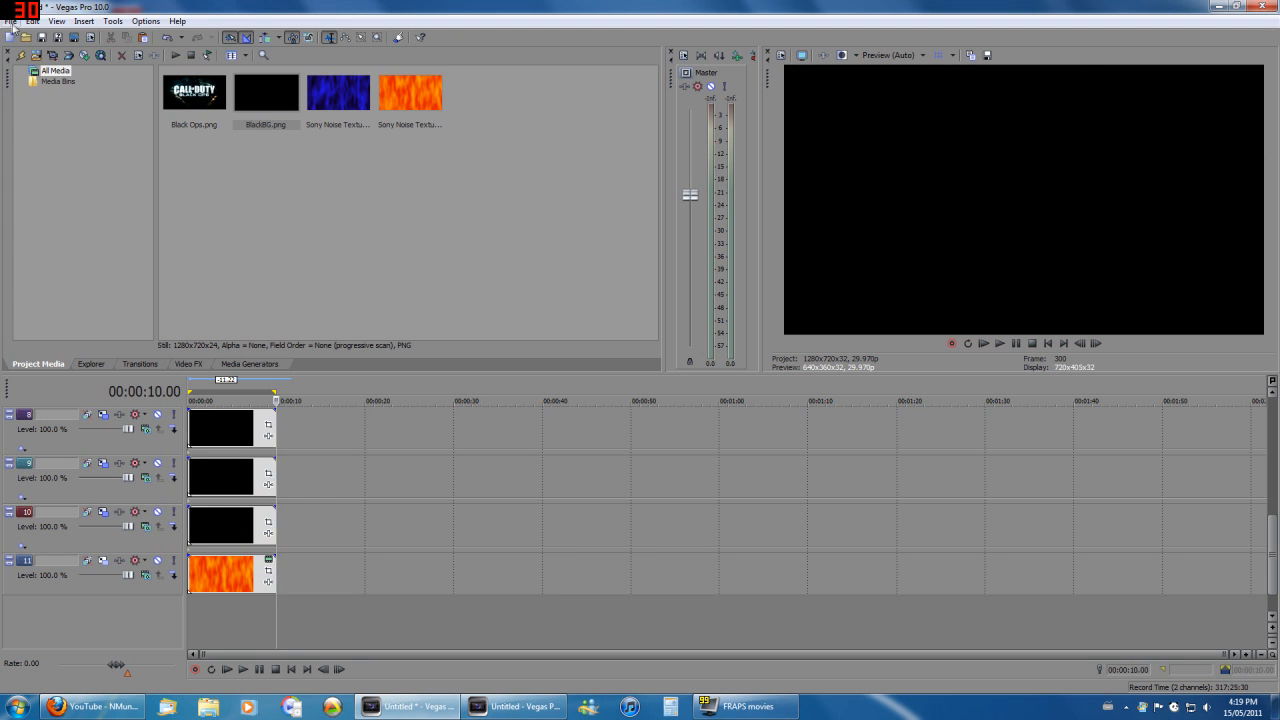
pyautogui.click(11, 21)
pyautogui.click(94, 116)
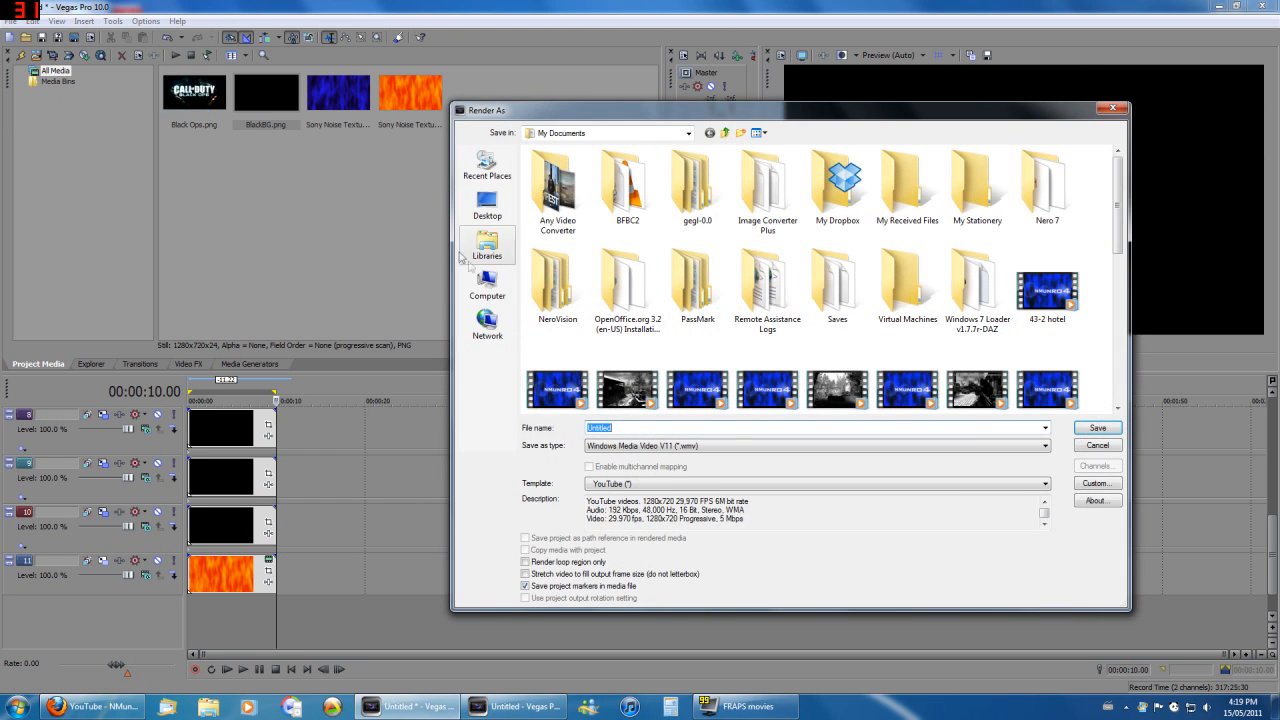
pyautogui.write('Temp')
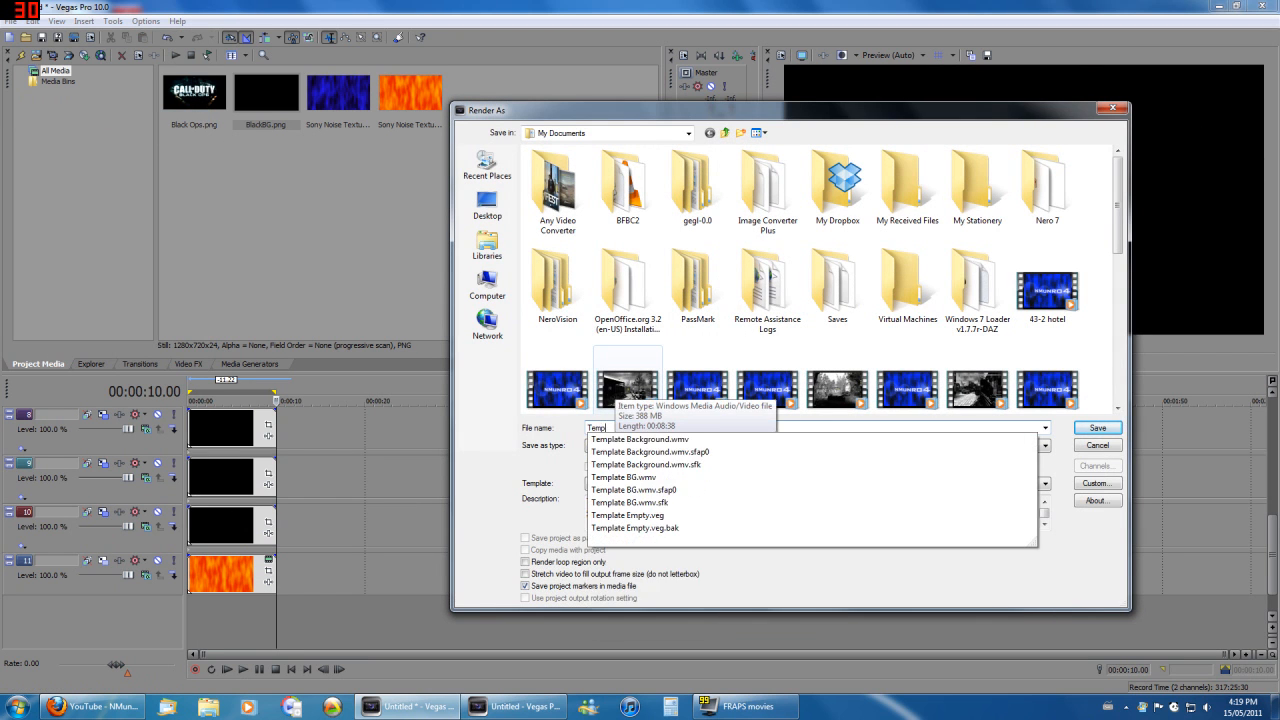
pyautogui.write('late BG')
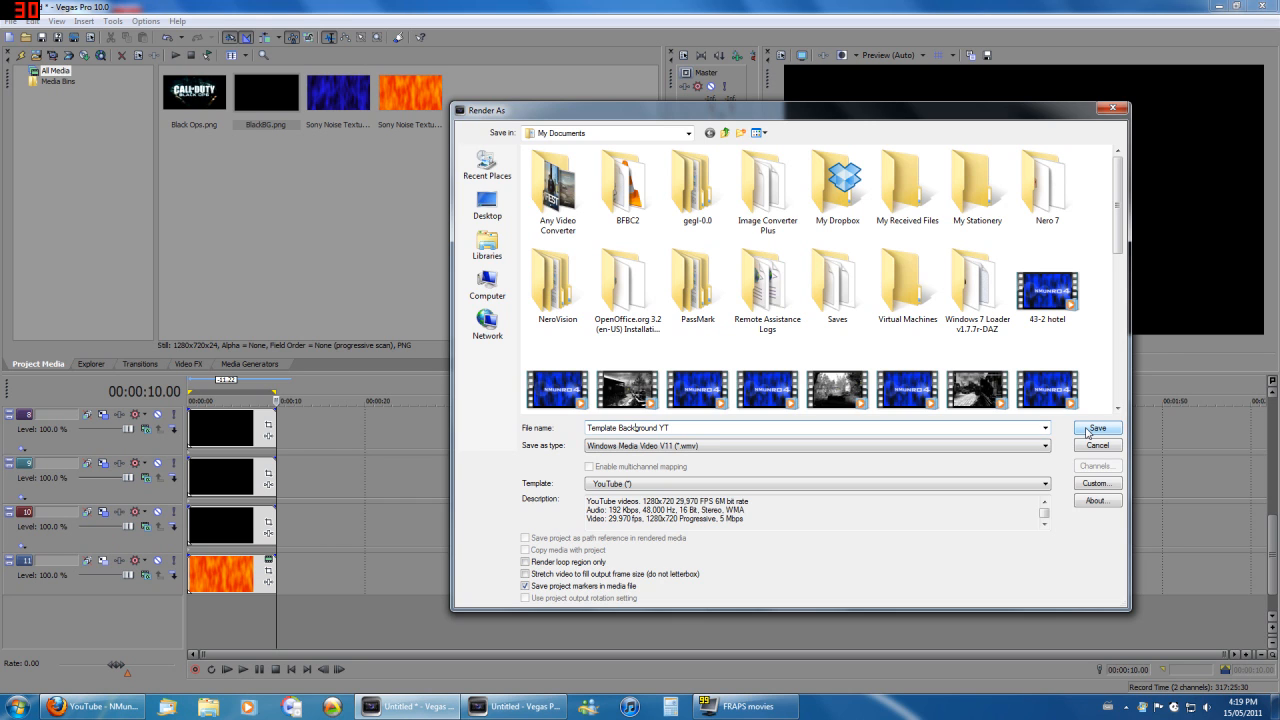
pyautogui.click(1097, 428)
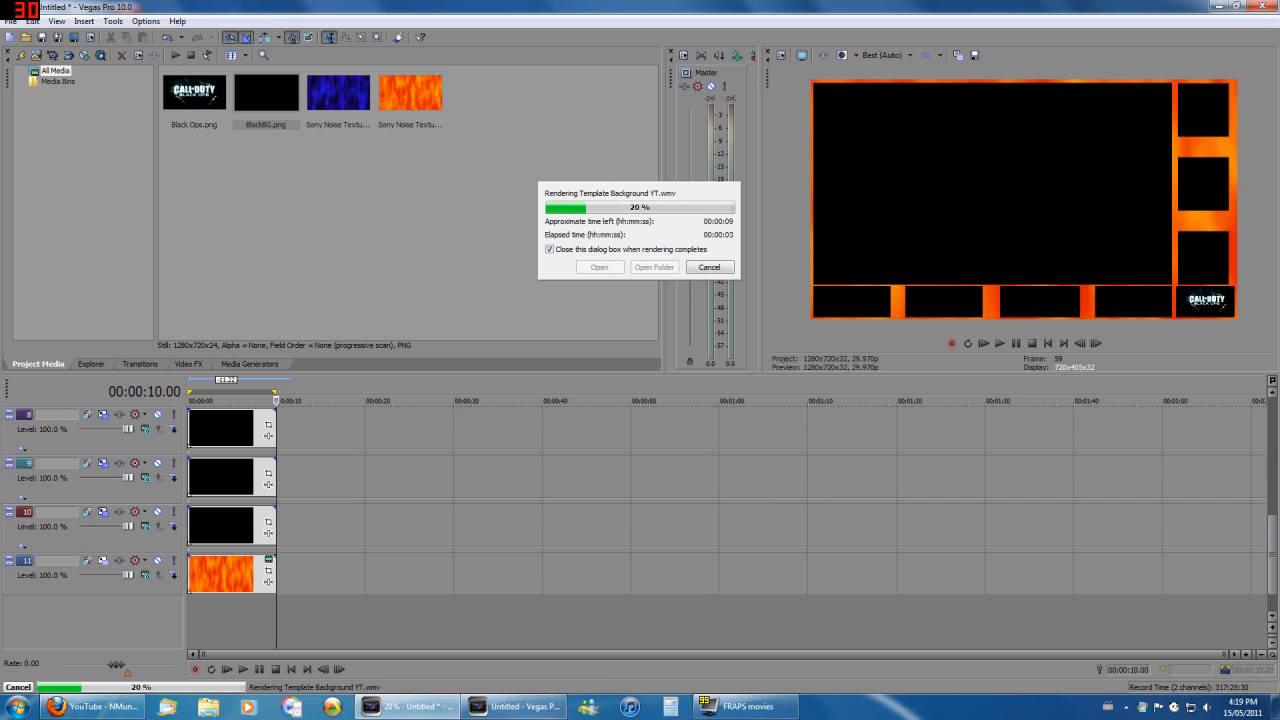
# Switch to the second, empty Vegas Pro project and open the media import dialog
pyautogui.moveTo(528, 714)
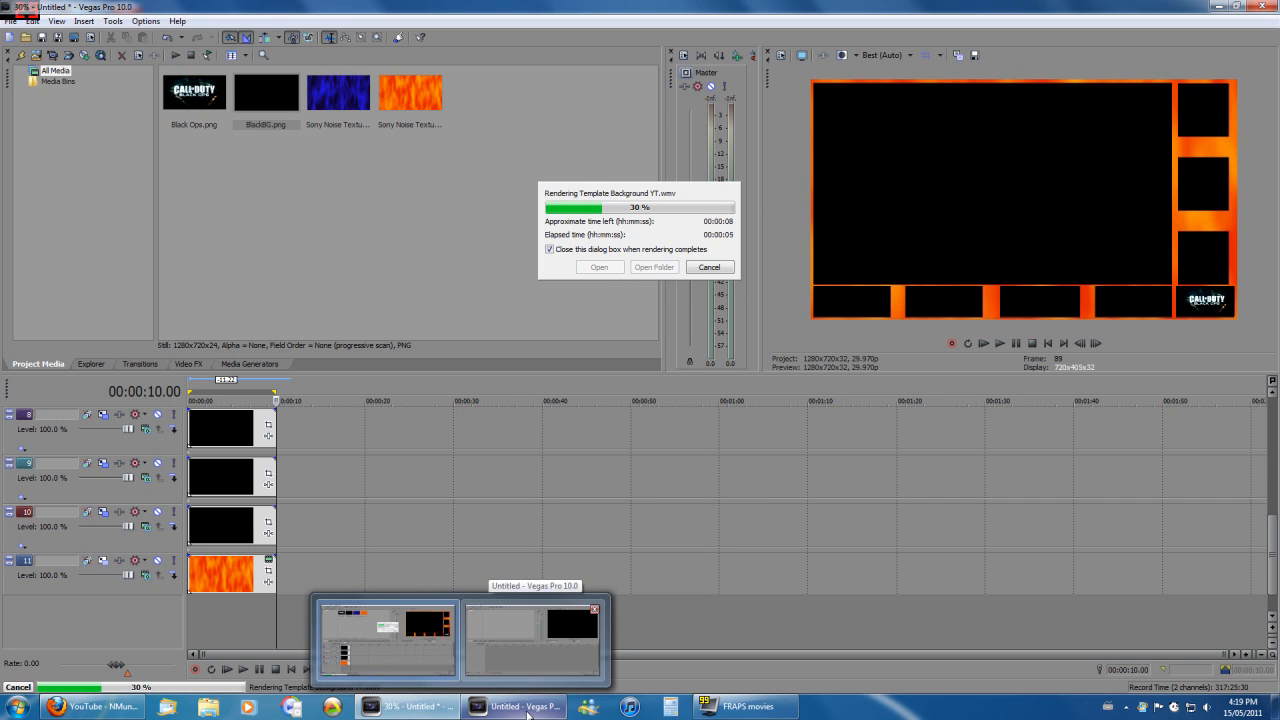
pyautogui.click(558, 714)
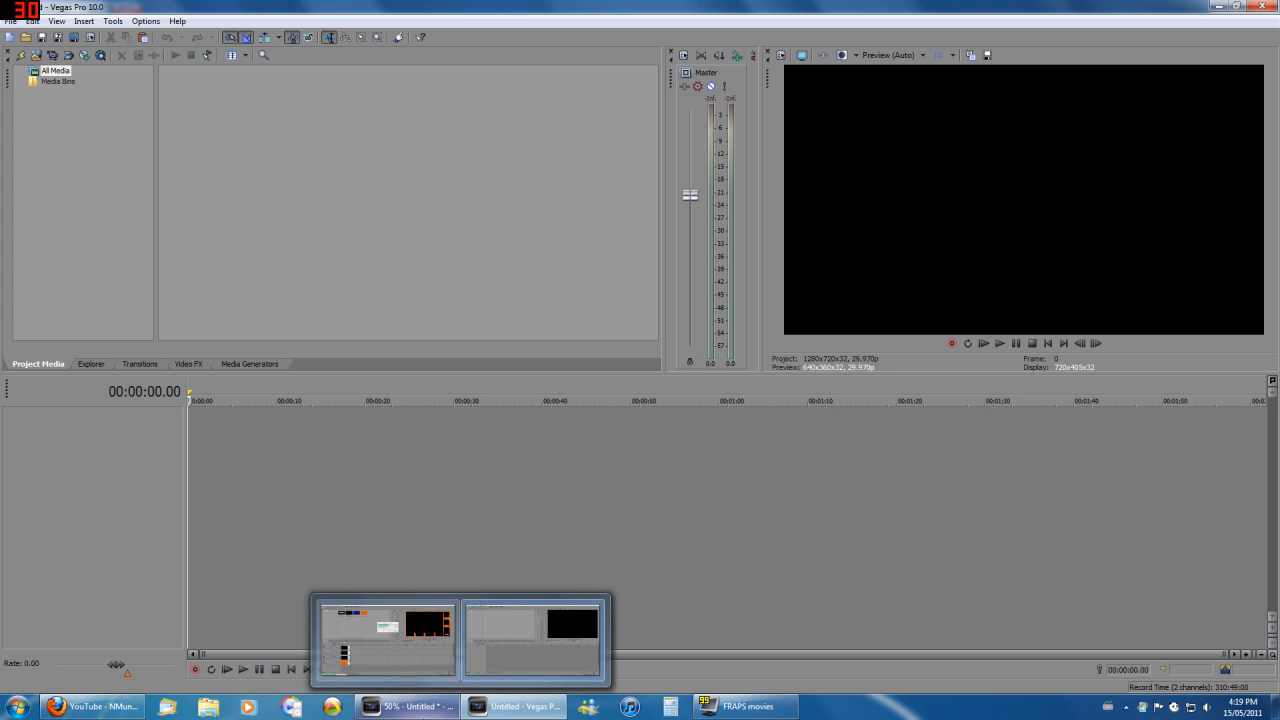
pyautogui.click(15, 21)
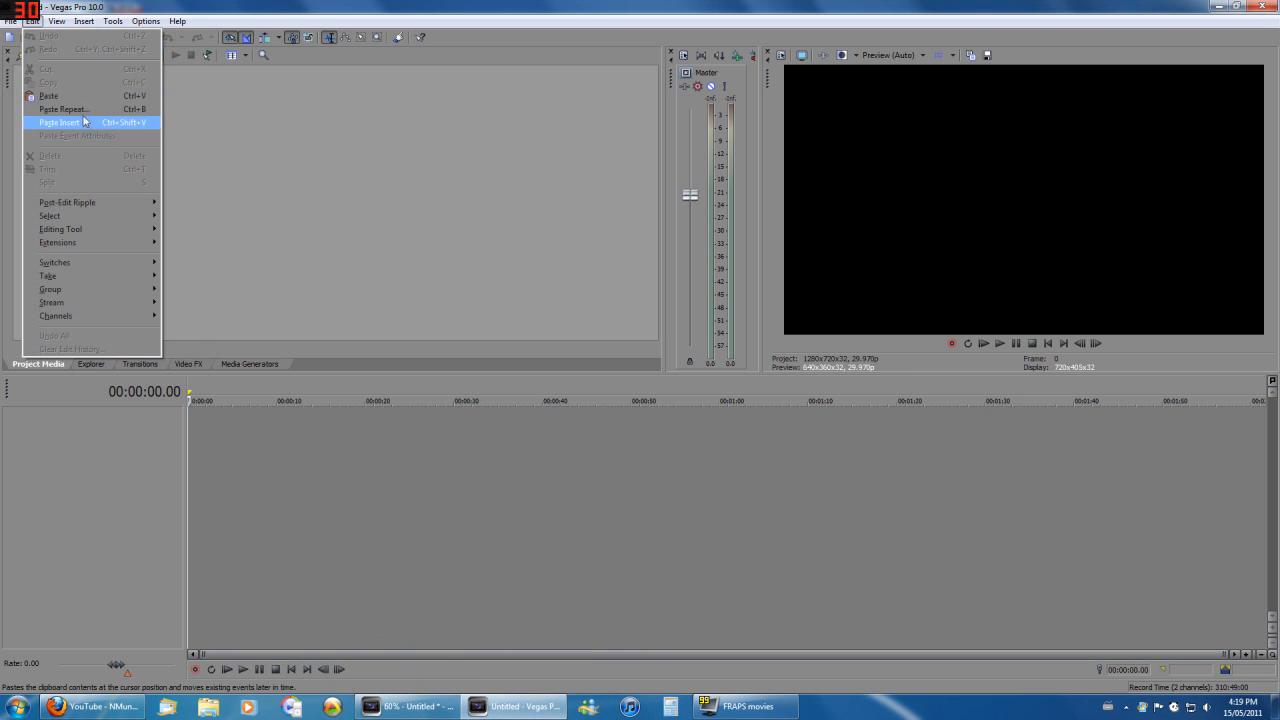
pyautogui.moveTo(87, 148)
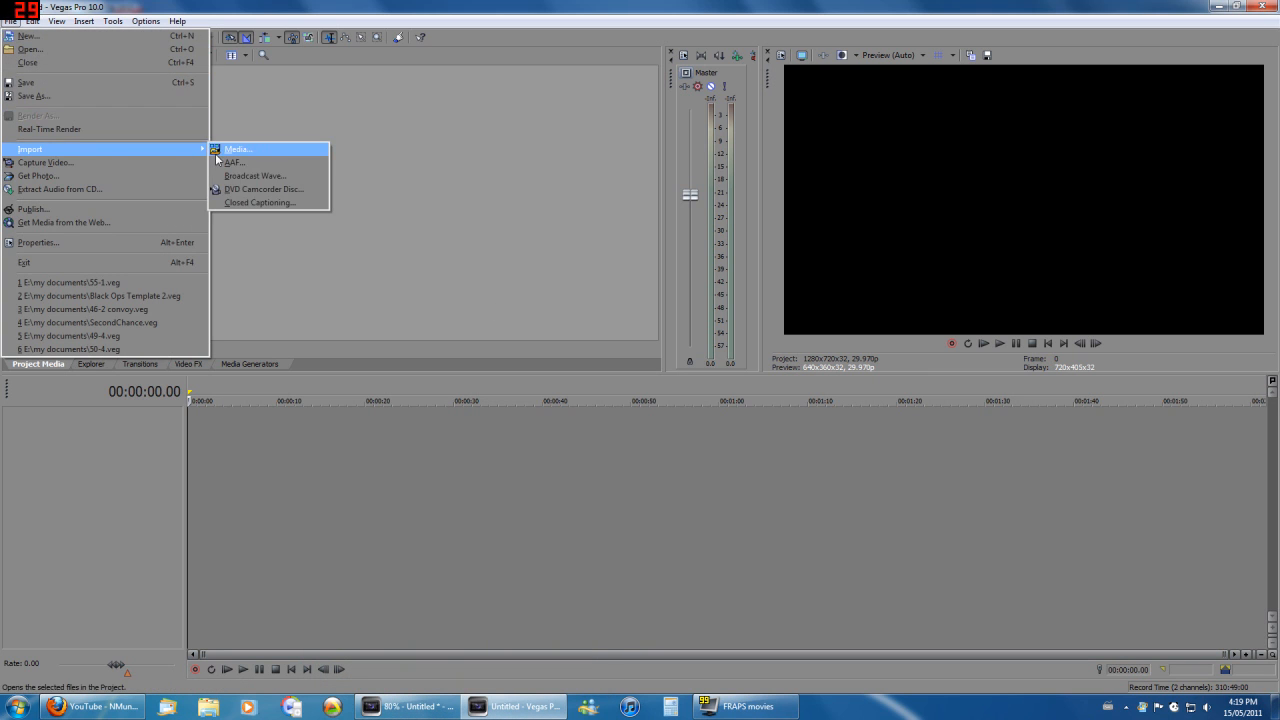
pyautogui.click(225, 152)
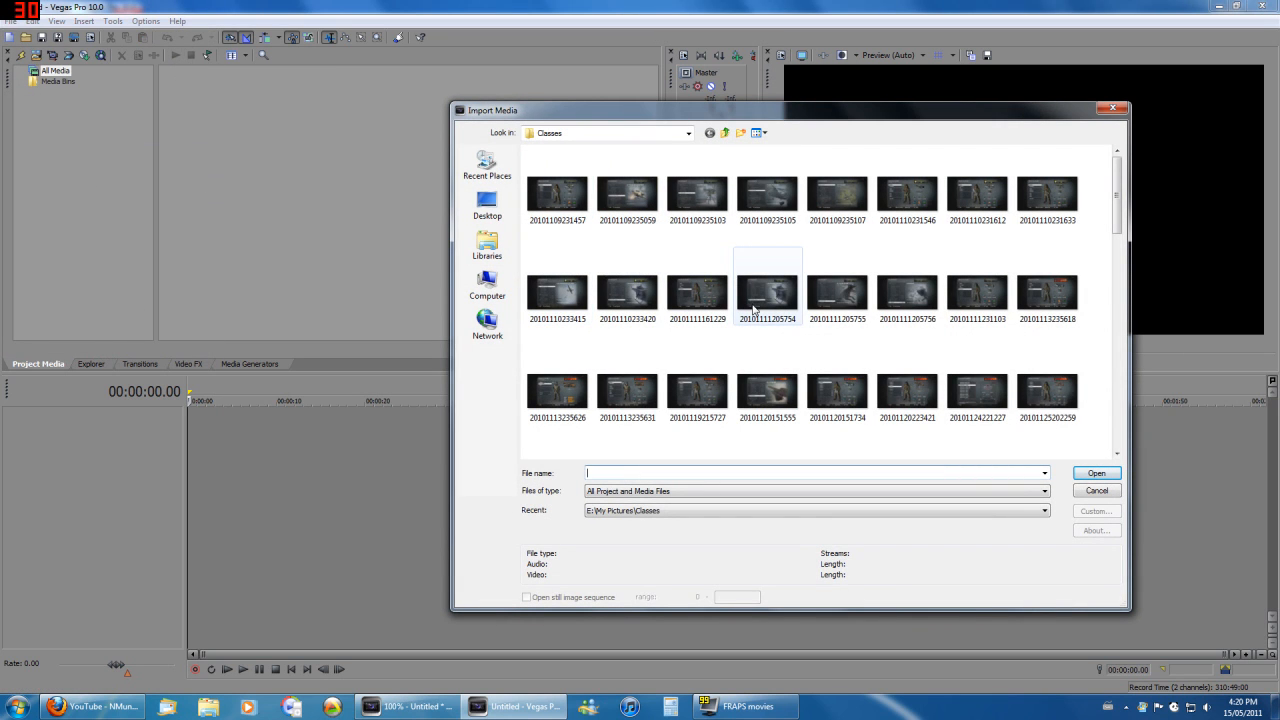
pyautogui.click(846, 200)
pyautogui.keyDown('ctrl'); pyautogui.click(786, 305); pyautogui.keyUp('ctrl')
pyautogui.keyDown('ctrl'); pyautogui.click(838, 302); pyautogui.keyUp('ctrl')
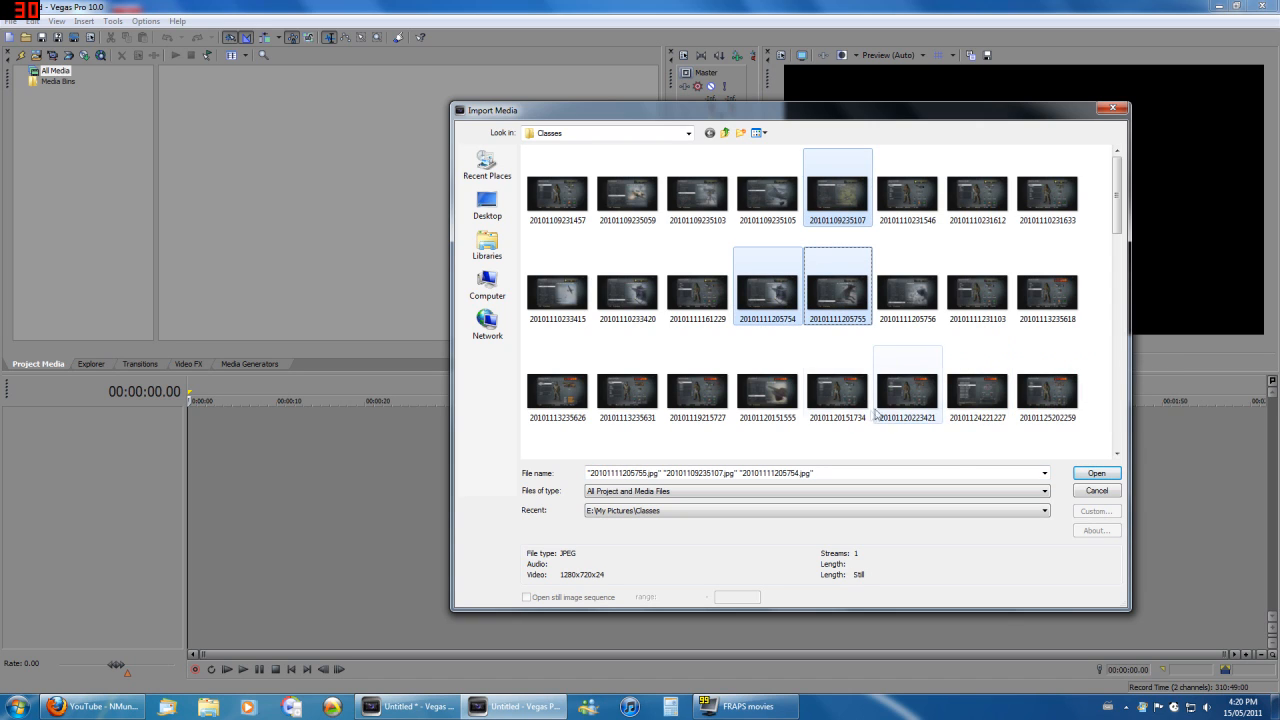
pyautogui.keyDown('ctrl'); pyautogui.click(839, 398); pyautogui.keyUp('ctrl')
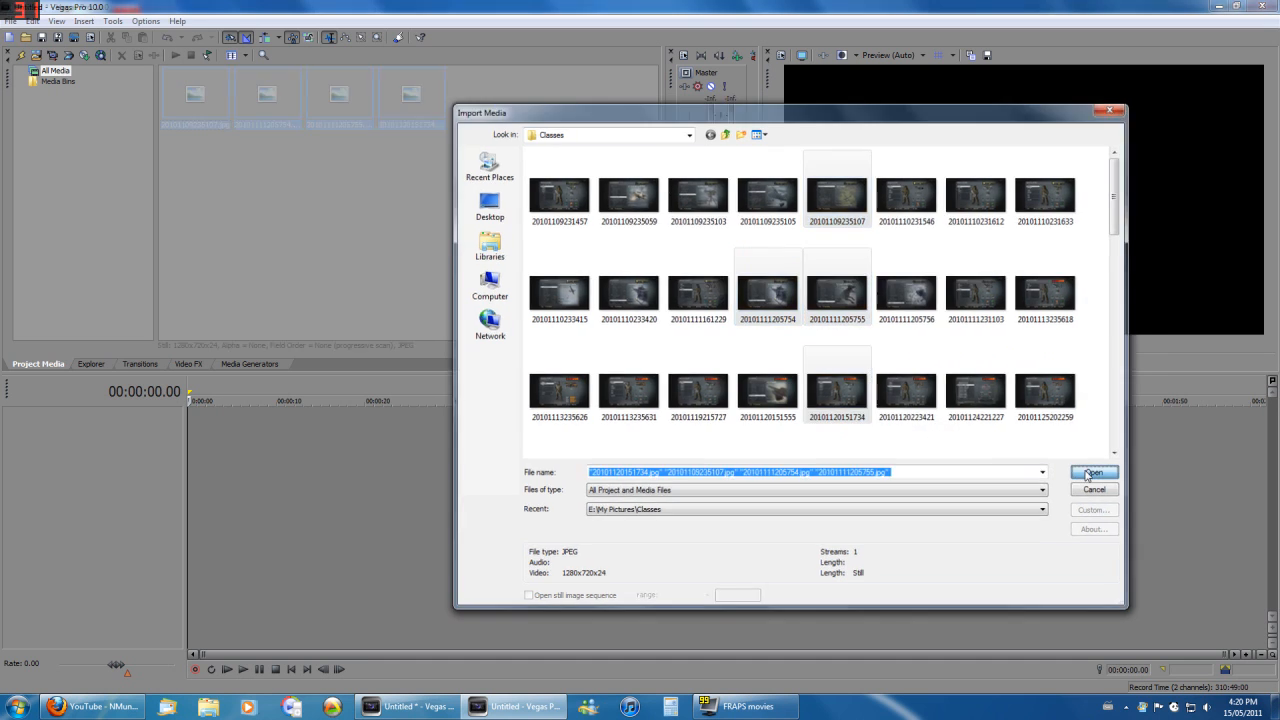
pyautogui.click(1096, 473)
pyautogui.click(319, 167)
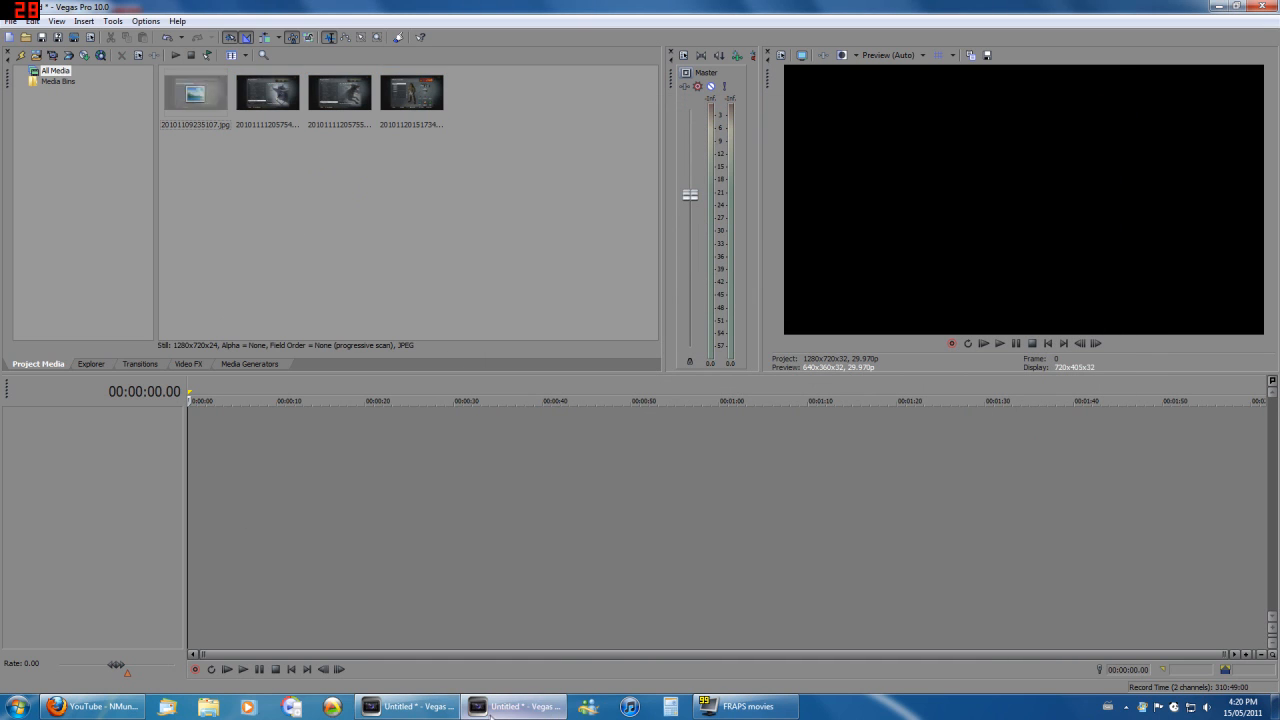
# Import Template Background YT.wmv from the Documents library into the project media
pyautogui.click(11, 21)
pyautogui.moveTo(123, 151)
pyautogui.click(283, 157)
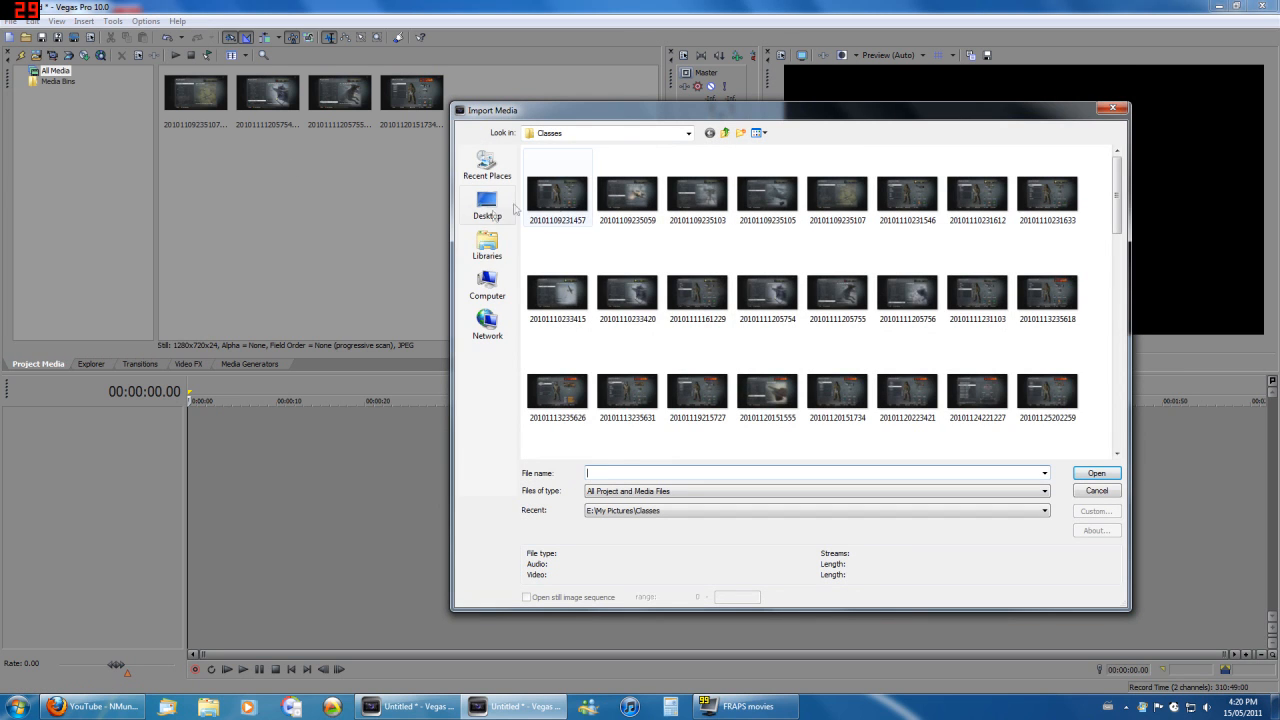
pyautogui.click(487, 245)
pyautogui.doubleClick(562, 173)
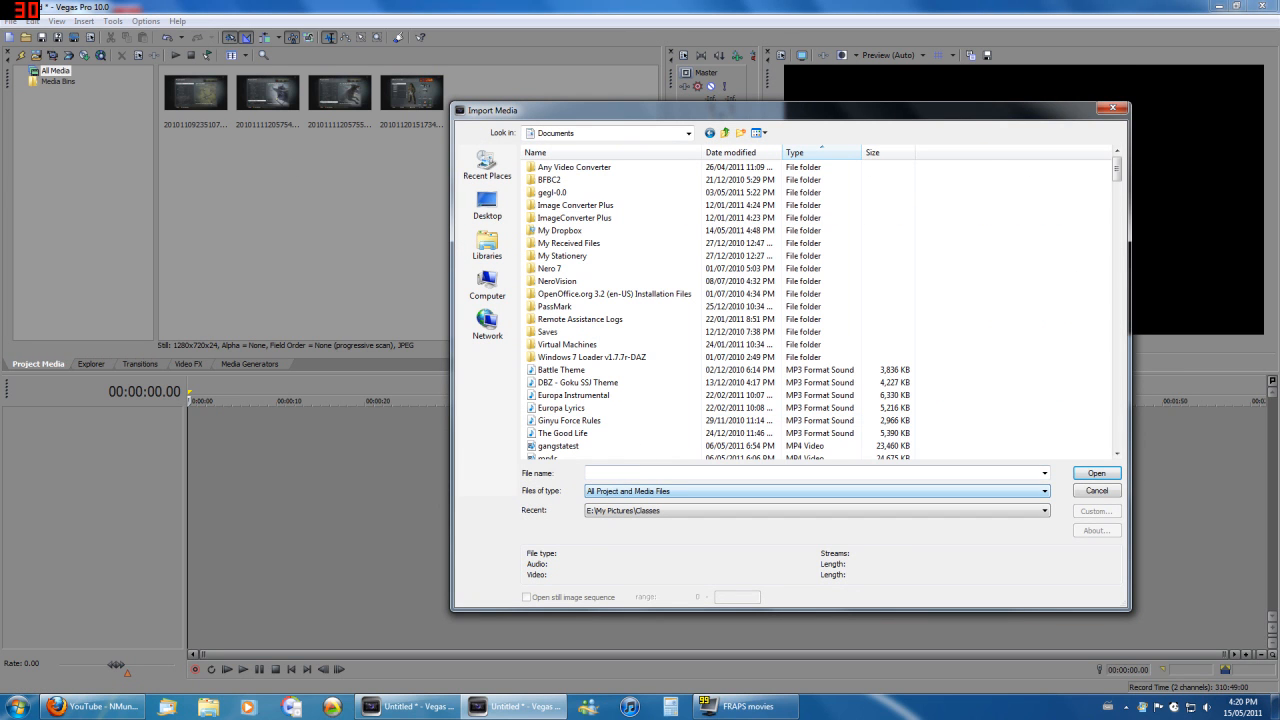
pyautogui.write('temp:\\')
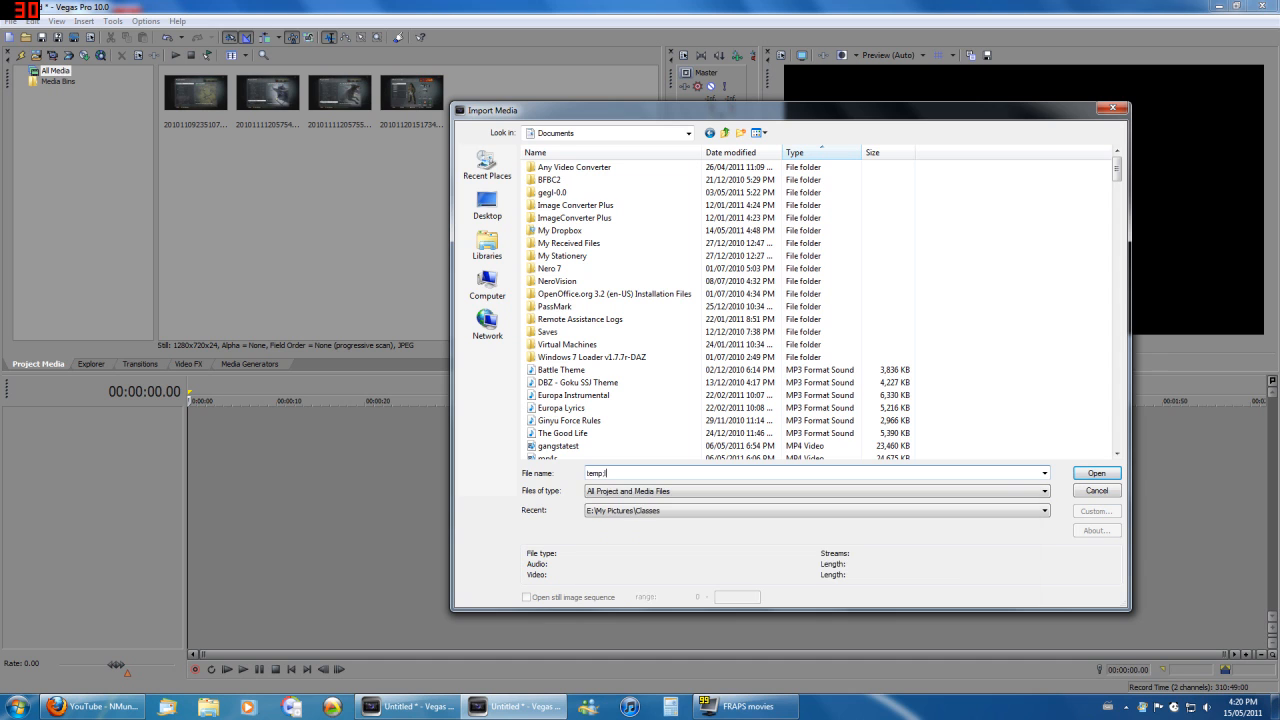
pyautogui.press('BackSpace')
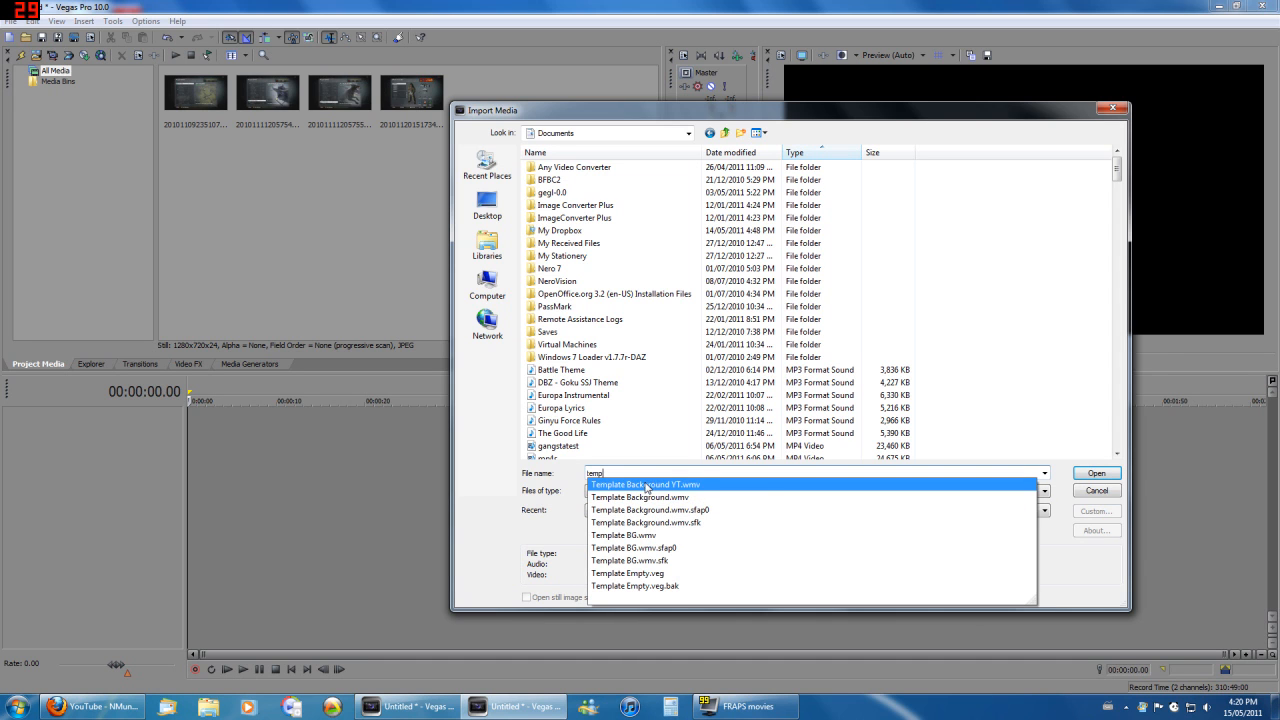
pyautogui.press('Up')
pyautogui.press('Return')
pyautogui.click(1092, 476)
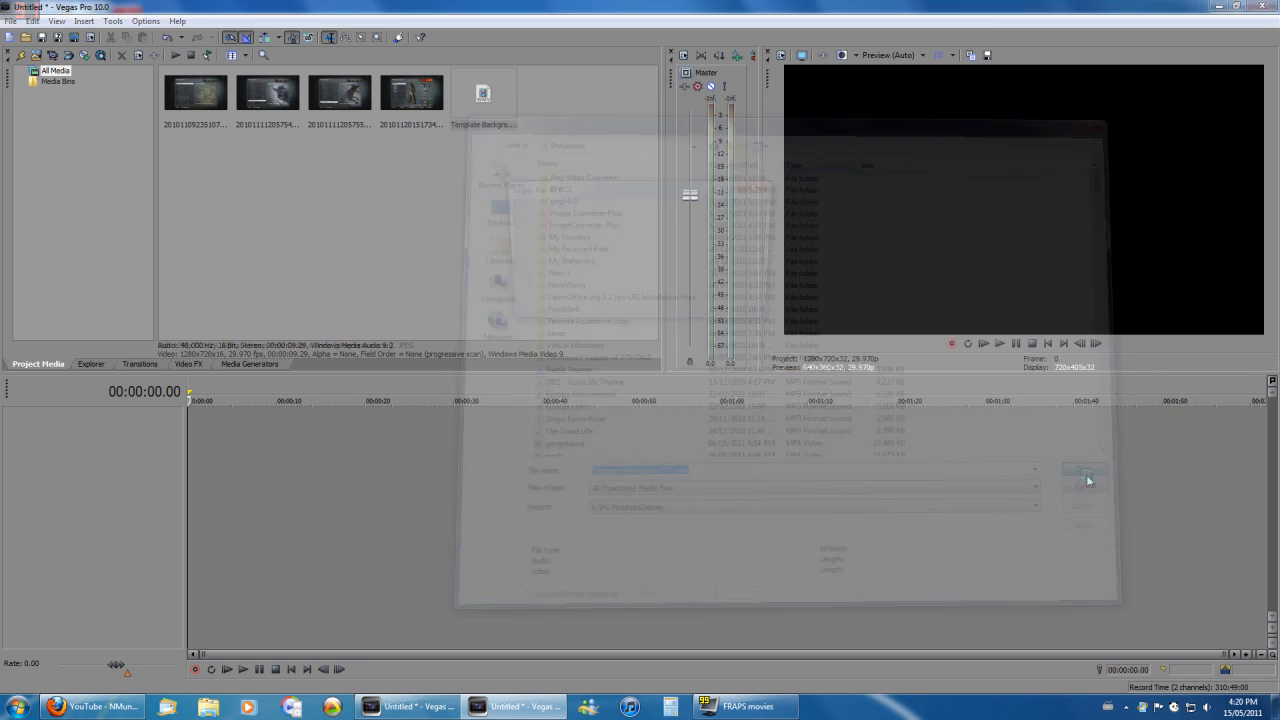
pyautogui.click(640, 308)
# Place the template background video at the start of the timeline and delete its audio track
pyautogui.moveTo(484, 95); pyautogui.dragTo(196, 482)
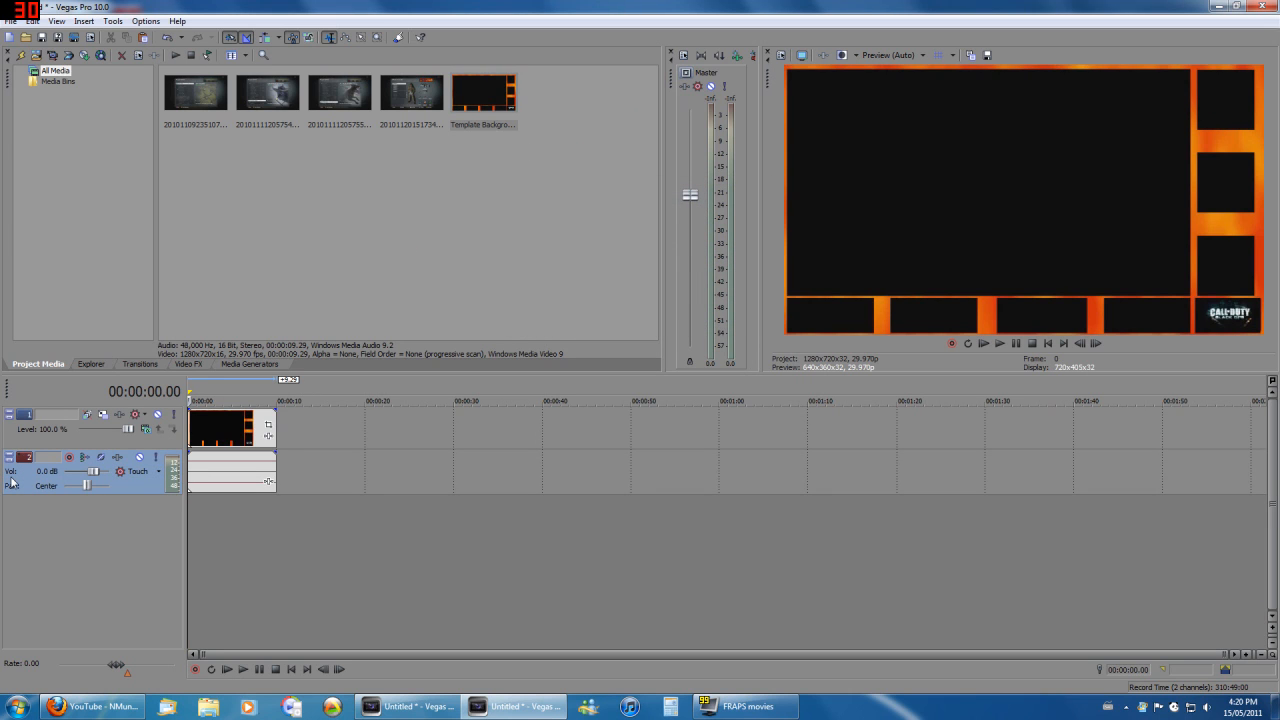
pyautogui.press('Delete')
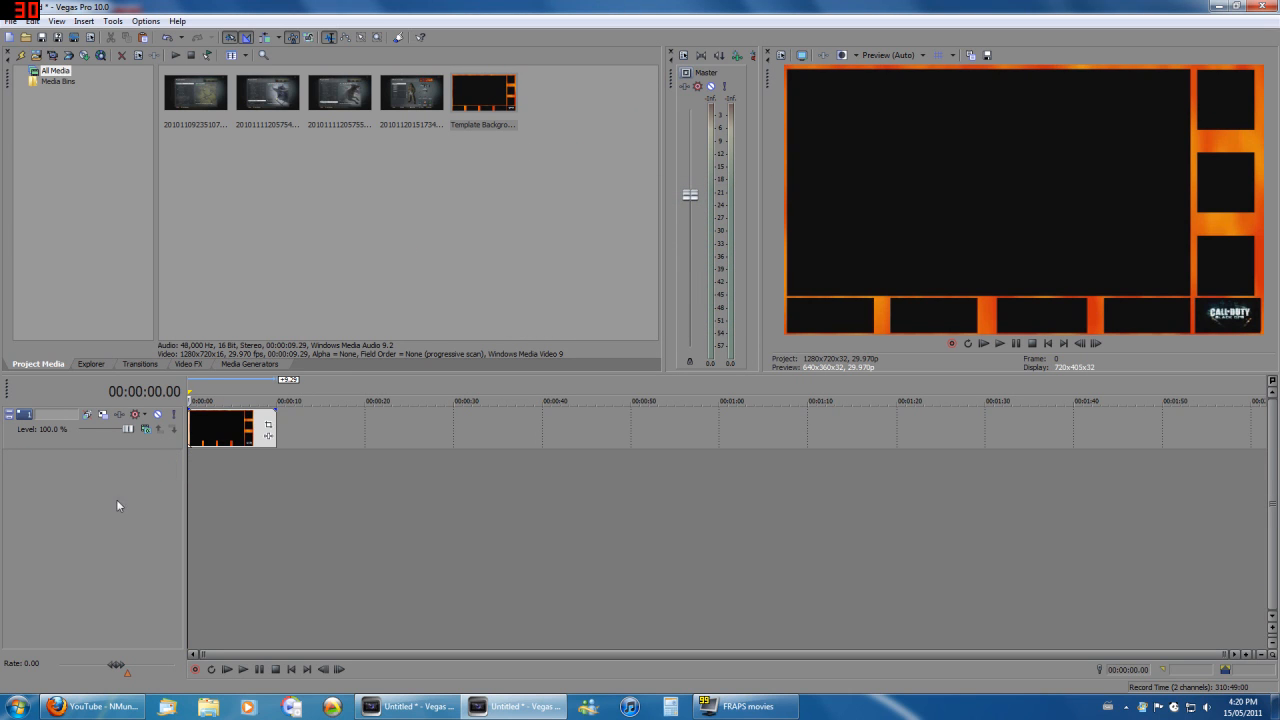
# Extend the background clip's end to about 54 seconds on the timeline
pyautogui.click(205, 438)
pyautogui.click(231, 439)
pyautogui.click(283, 480)
pyautogui.click(204, 469)
pyautogui.moveTo(276, 420); pyautogui.dragTo(666, 488)
pyautogui.click(437, 436)
pyautogui.click(524, 444)
pyautogui.click(564, 444)
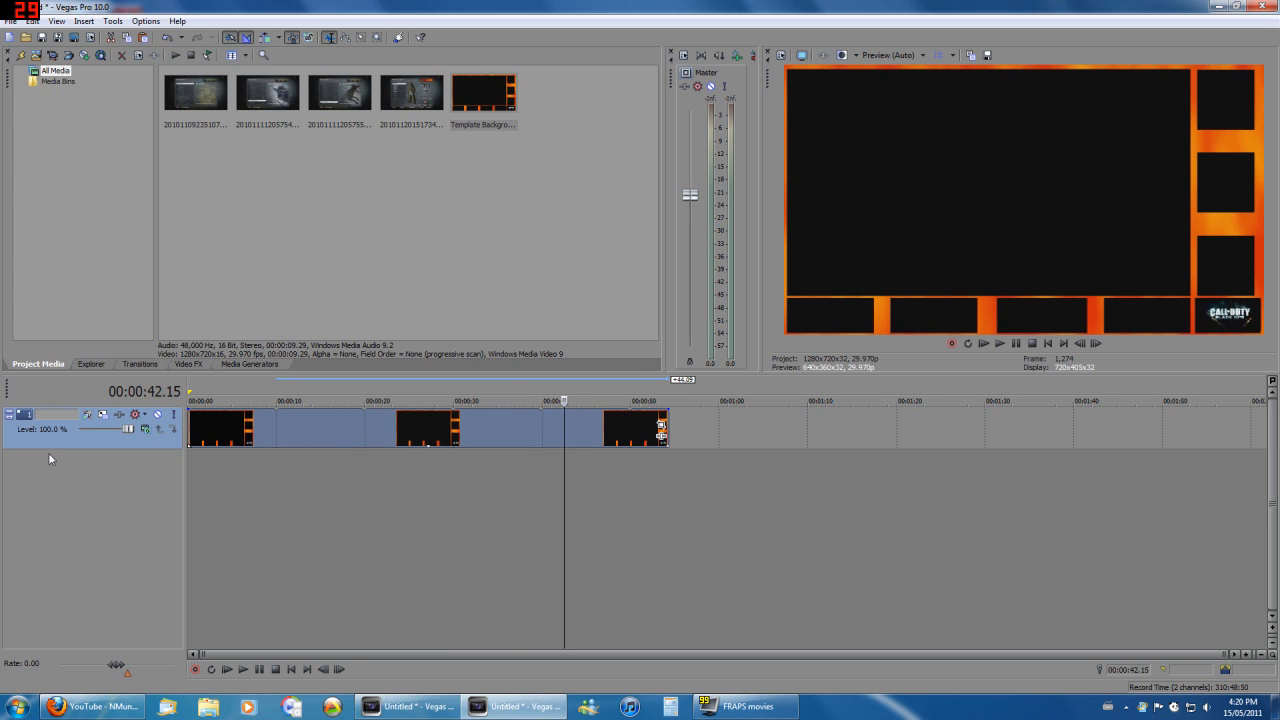
# Insert seven empty video tracks above the background track
pyautogui.hotkey('ctrl', 'shift', 'q')
pyautogui.hotkey('ctrl', 'shift', 'q')
pyautogui.hotkey('ctrl', 'shift', 'q')
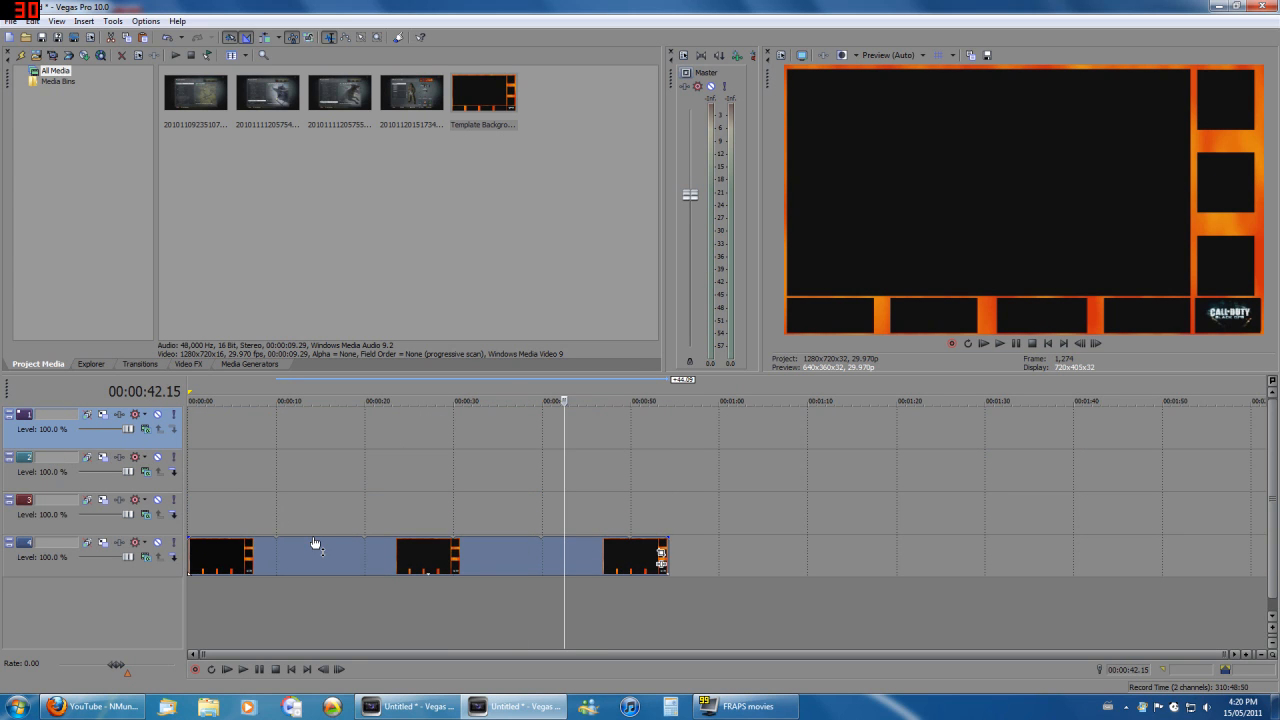
pyautogui.hotkey('ctrl', 'shift', 'q')
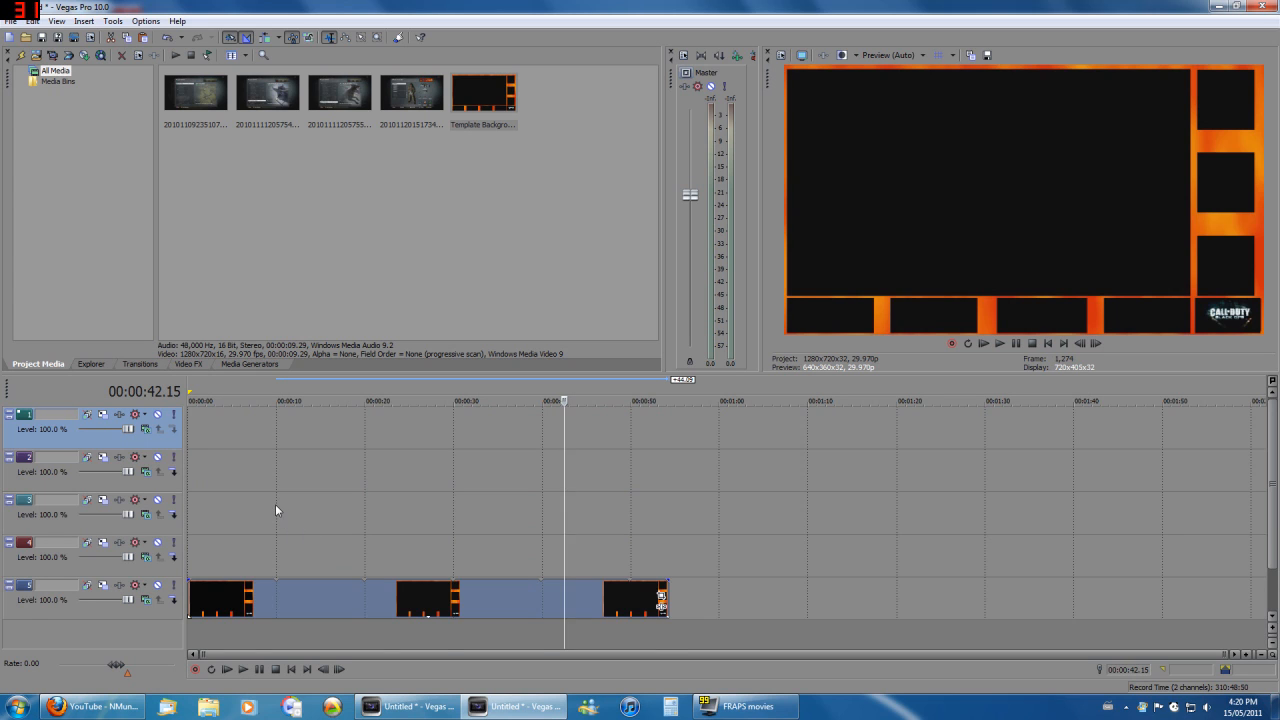
pyautogui.hotkey('ctrl', 'shift', 'q')
pyautogui.hotkey('ctrl', 'shift', 'q')
pyautogui.hotkey('ctrl', 'shift', 'q')
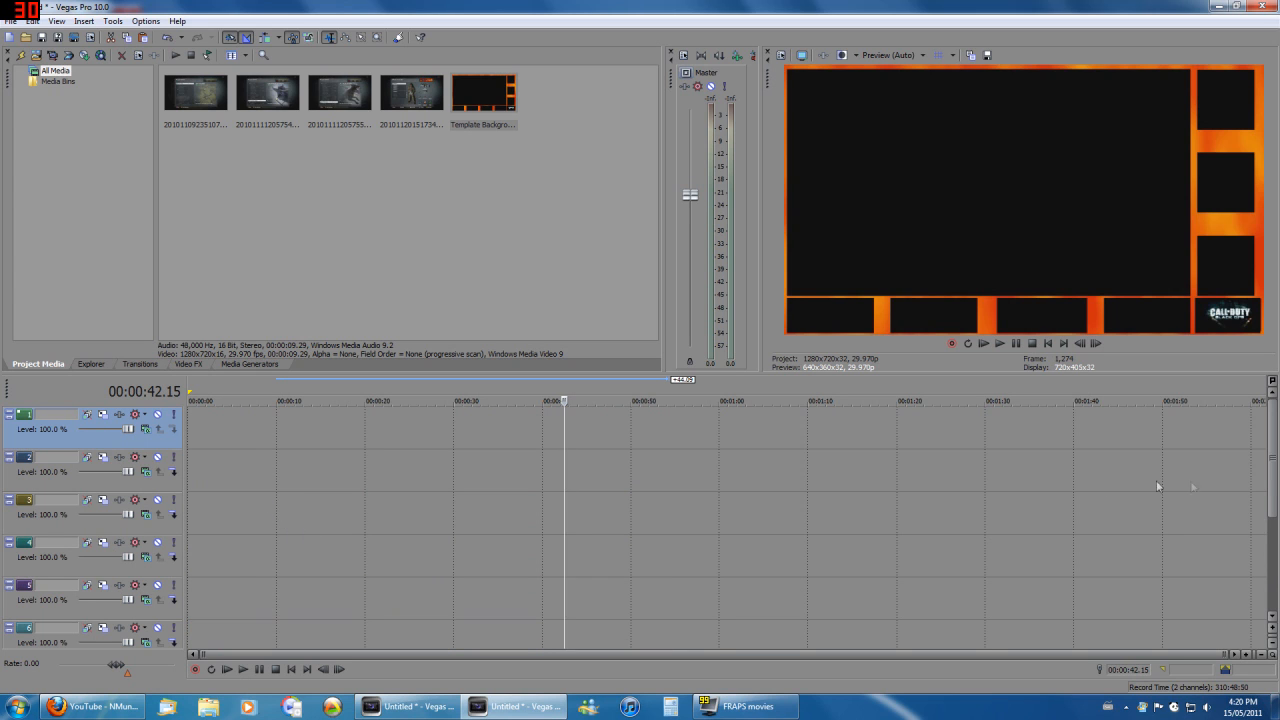
pyautogui.moveTo(1272, 472)
pyautogui.mouseDown()
pyautogui.moveTo(1272, 575)
pyautogui.moveTo(1267, 469)
pyautogui.mouseUp()
# Import the gameplay recording 20110424232236.mpg from the Videos library
pyautogui.click(8, 20)
pyautogui.moveTo(103, 146)
pyautogui.click(240, 150)
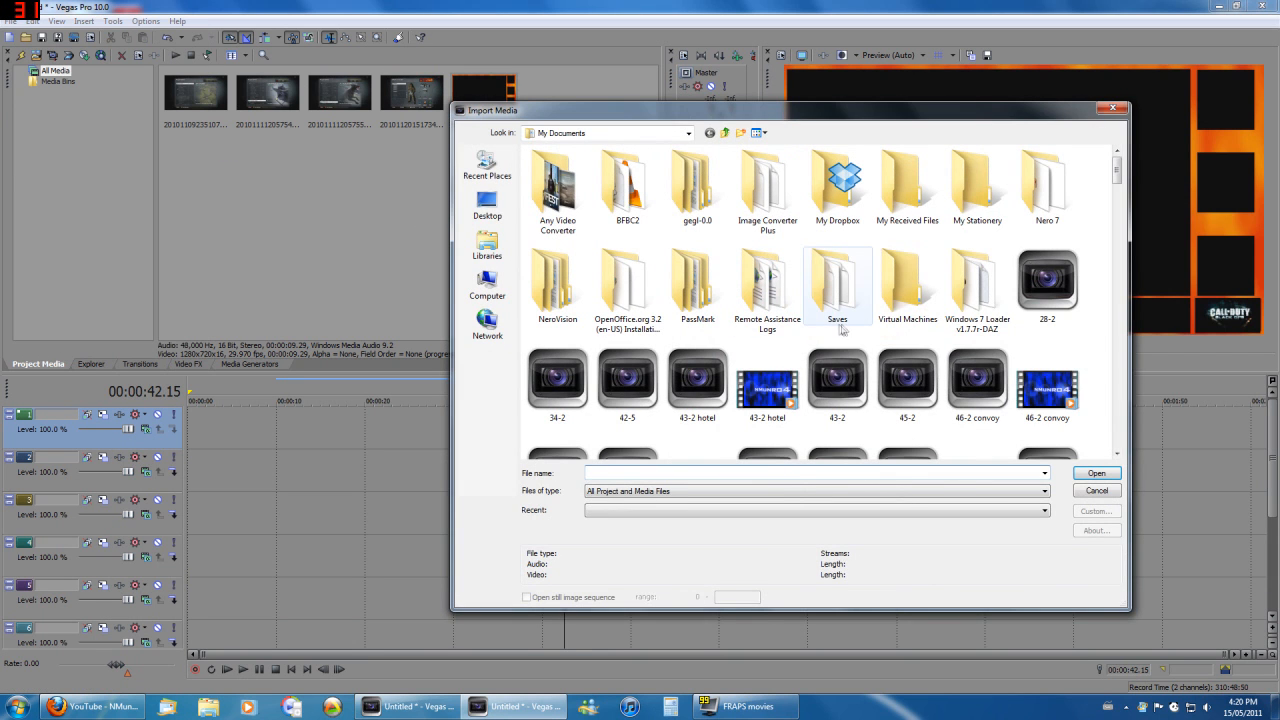
pyautogui.click(478, 243)
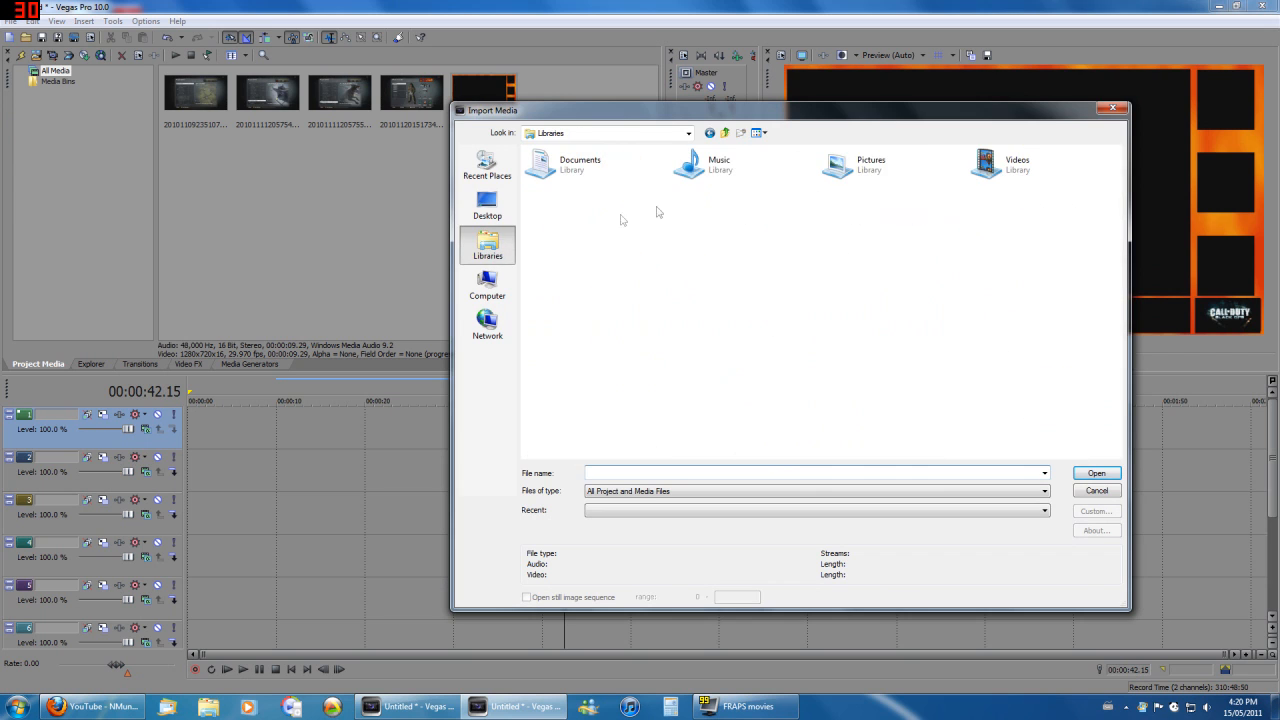
pyautogui.doubleClick(1020, 163)
pyautogui.doubleClick(770, 292)
# Place the gameplay recording at the start of track 2 with its audio on the track below
pyautogui.moveTo(497, 93); pyautogui.dragTo(226, 465)
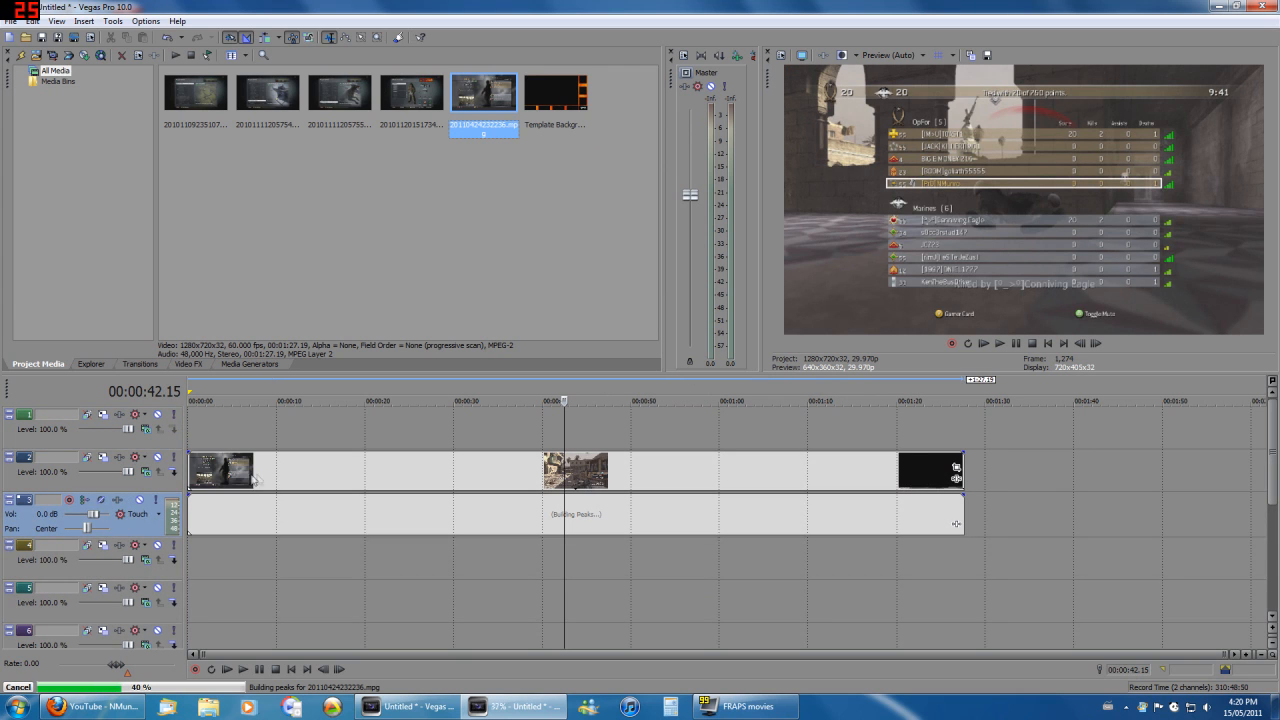
pyautogui.click(256, 481)
pyautogui.click(318, 500)
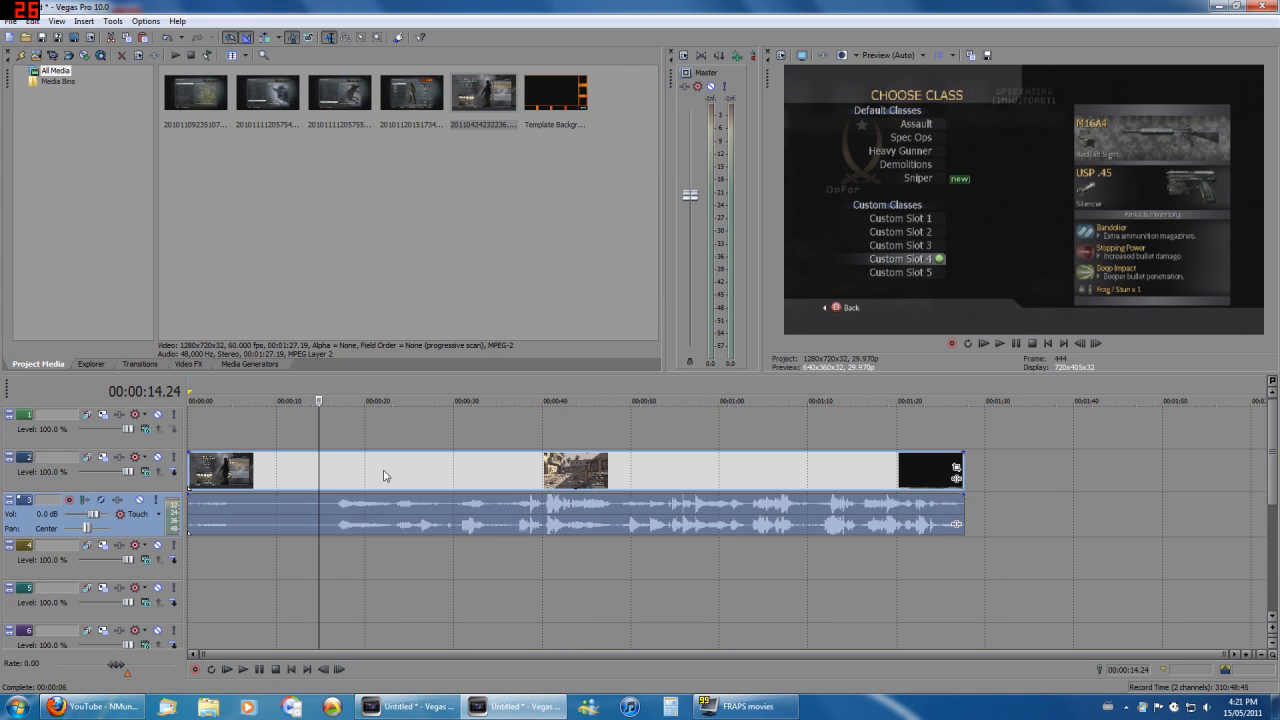
# Split the gameplay clip at 00:00:58.18 and delete the part after the split
pyautogui.moveTo(1271, 494); pyautogui.dragTo(1243, 503)
pyautogui.click(690, 428)
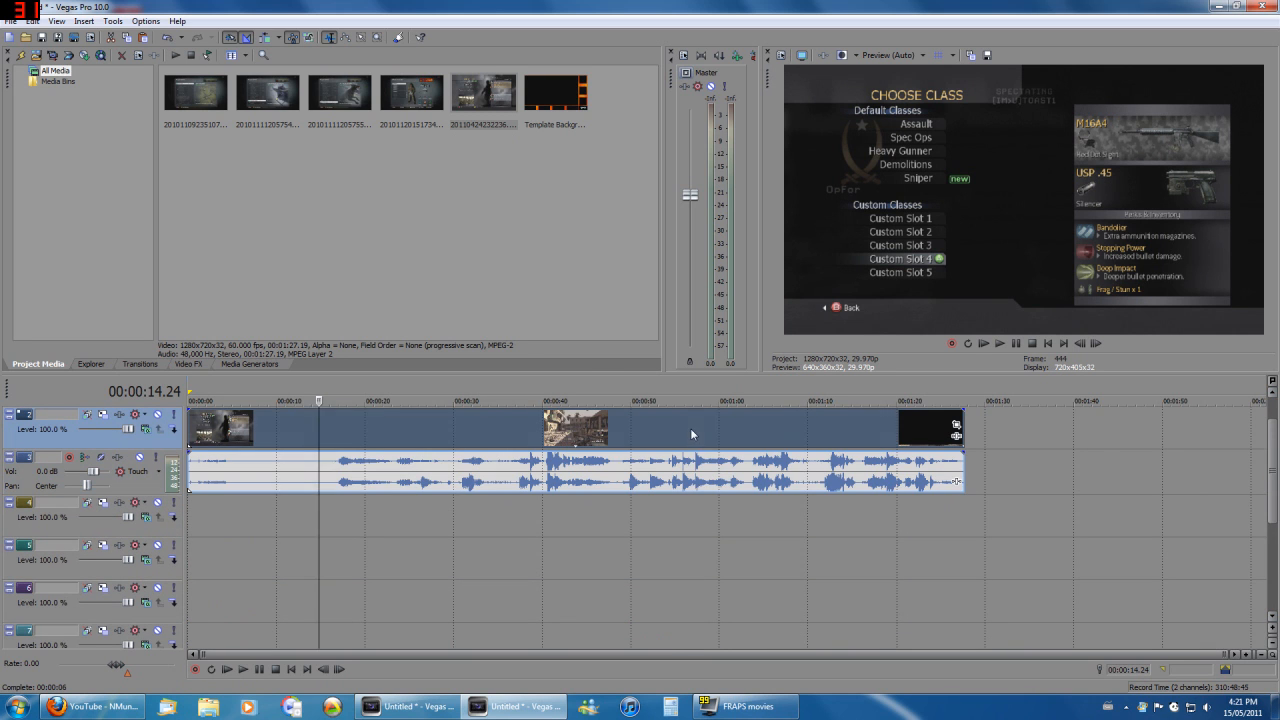
pyautogui.moveTo(690, 430)
pyautogui.mouseDown()
pyautogui.moveTo(735, 434)
pyautogui.moveTo(628, 434)
pyautogui.moveTo(748, 434)
pyautogui.moveTo(708, 433)
pyautogui.mouseUp()
pyautogui.click(759, 432)
pyautogui.click(707, 431)
pyautogui.press('s')
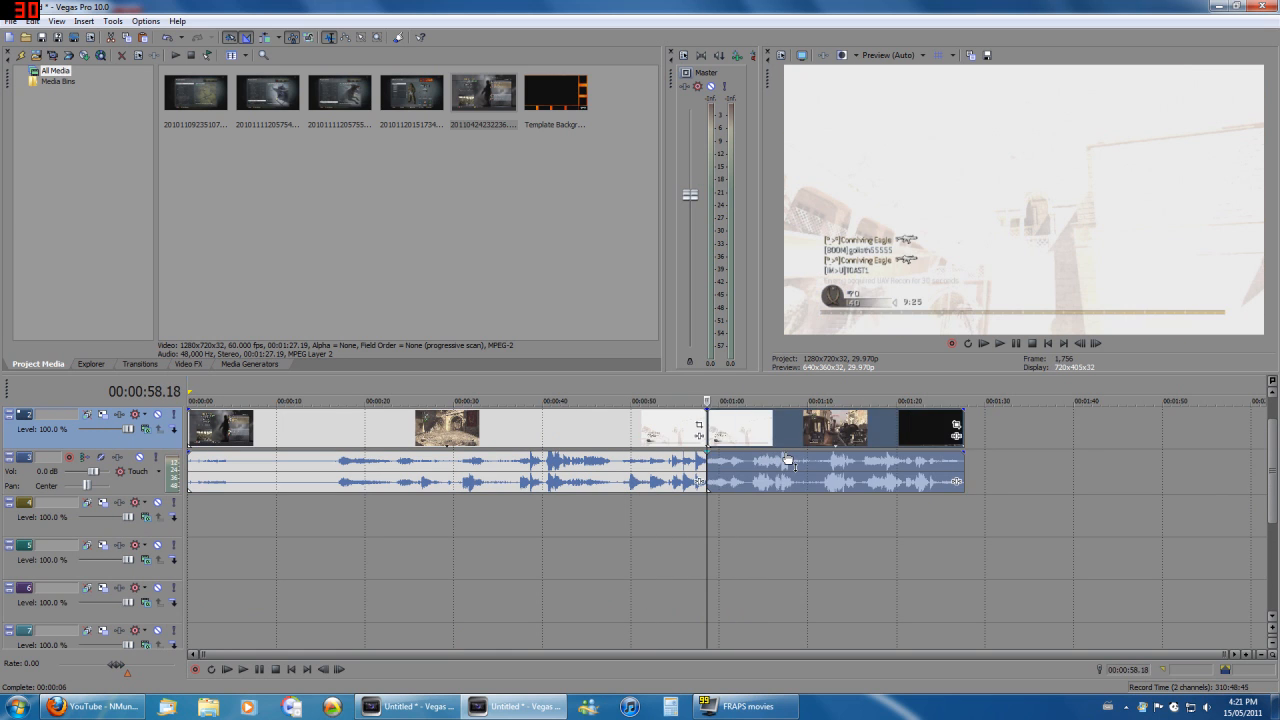
pyautogui.press('Delete')
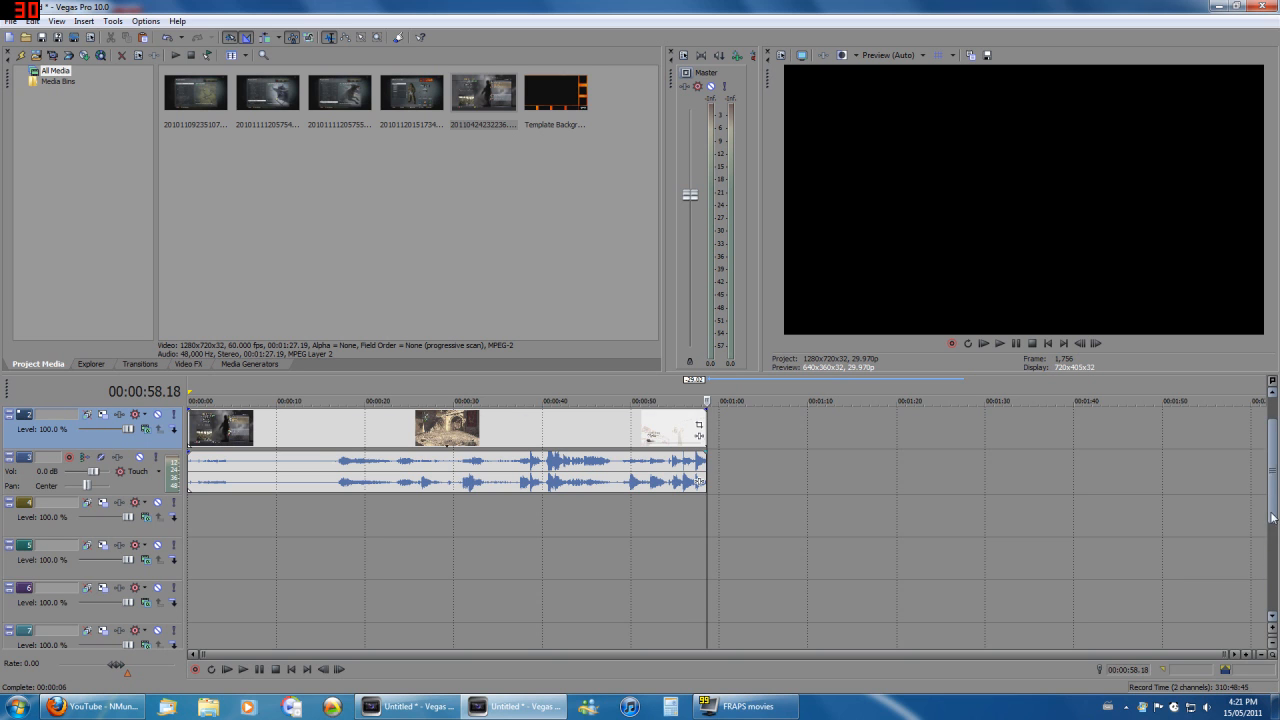
# Trim the end of the gameplay clip to about 54 seconds, matching the background clip's length
pyautogui.scroll(-4, 1268, 500)
pyautogui.scroll(4, 1270, 502)
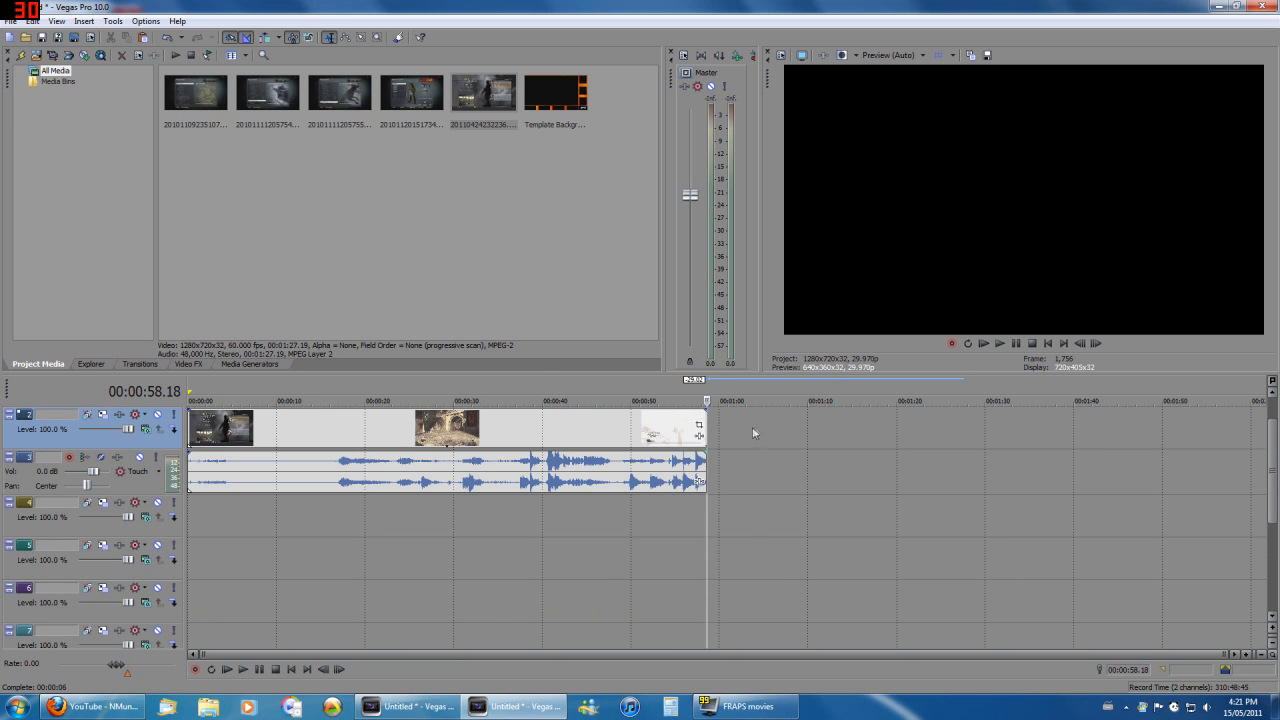
pyautogui.moveTo(705, 423); pyautogui.dragTo(668, 422)
pyautogui.click(238, 528)
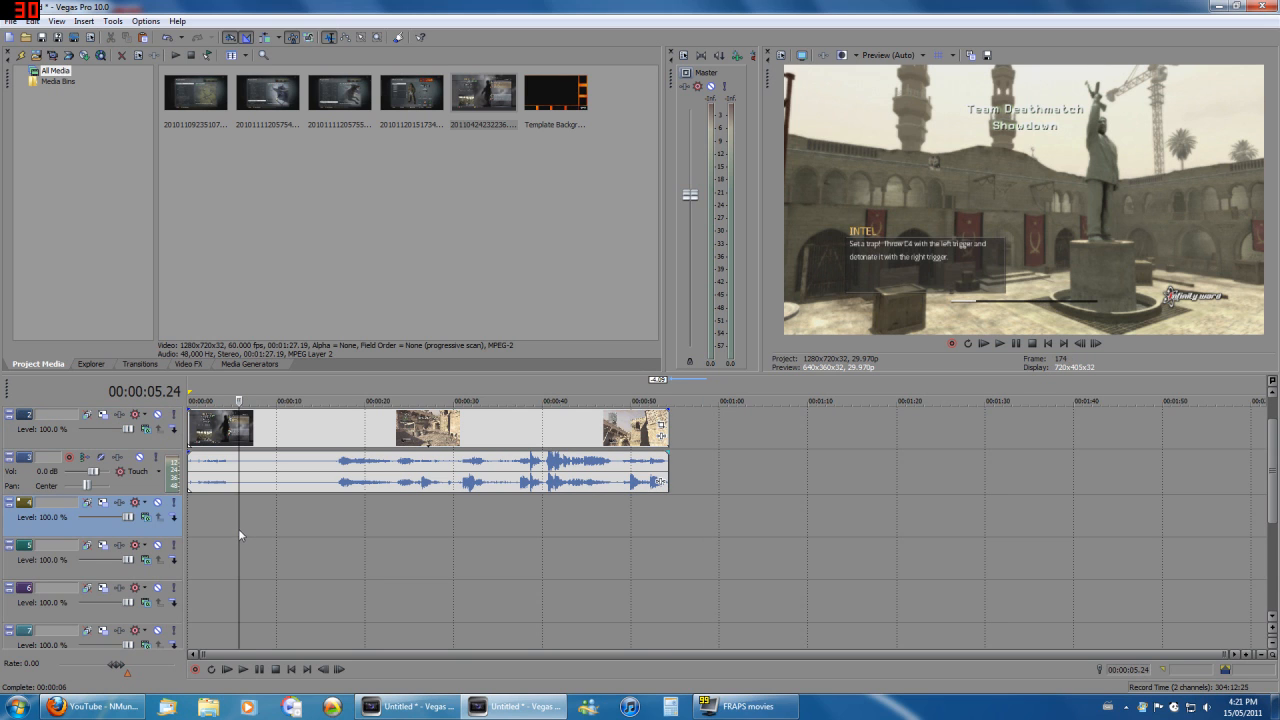
# Delete the empty video track above the gameplay track
pyautogui.scroll(1, 1271, 483)
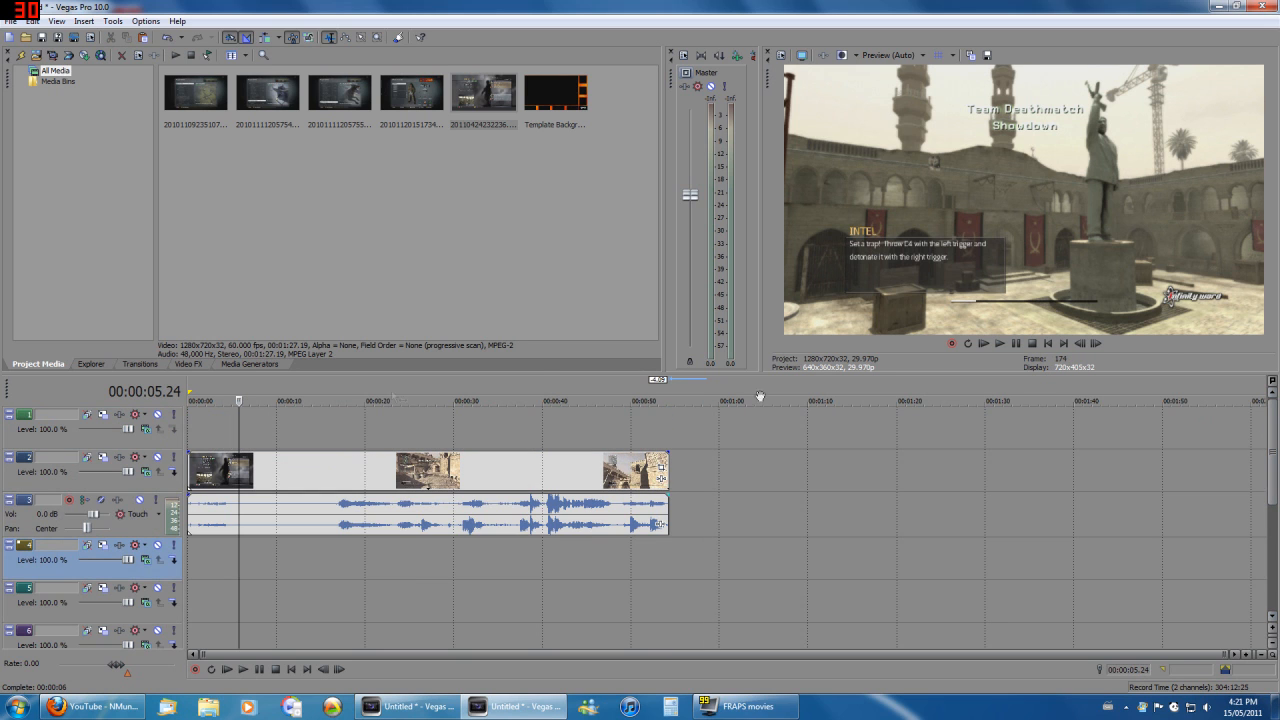
pyautogui.click(46, 440)
pyautogui.press('Delete')
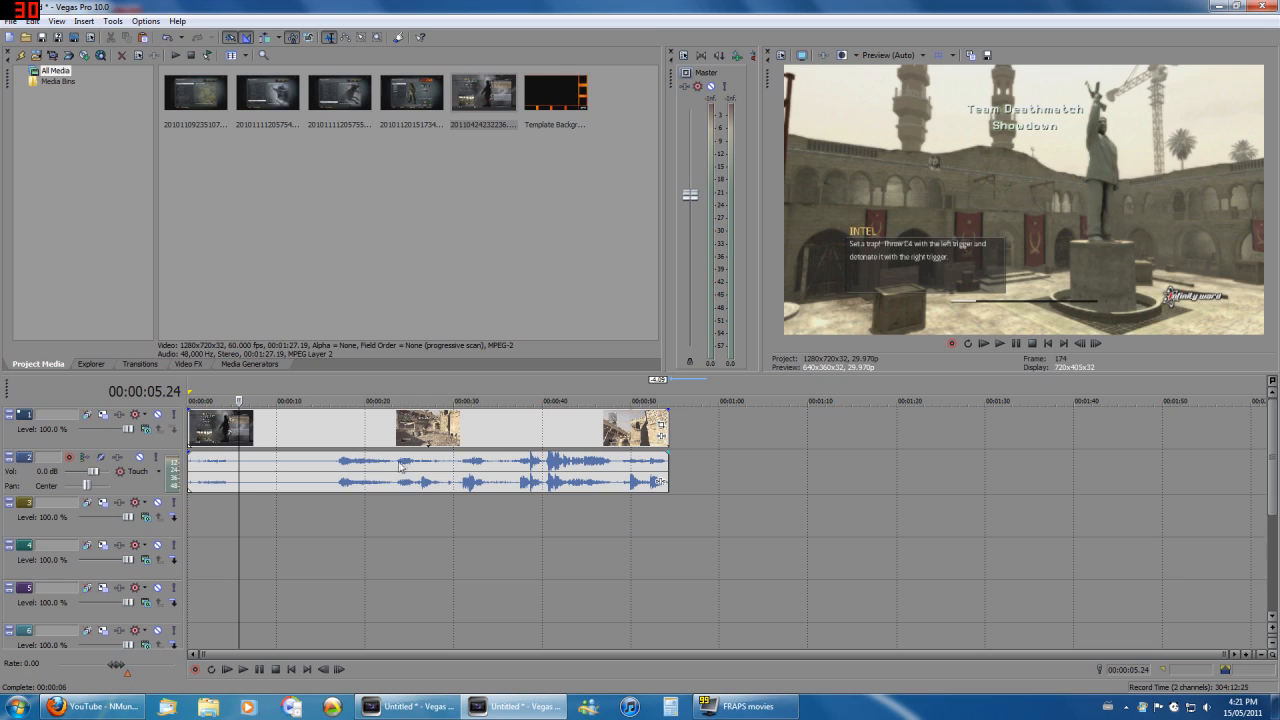
# Open Track Motion for track 1 and resize the gameplay to about 1031 by 558 at X -101, Y 55 over the large panel
pyautogui.click(104, 416)
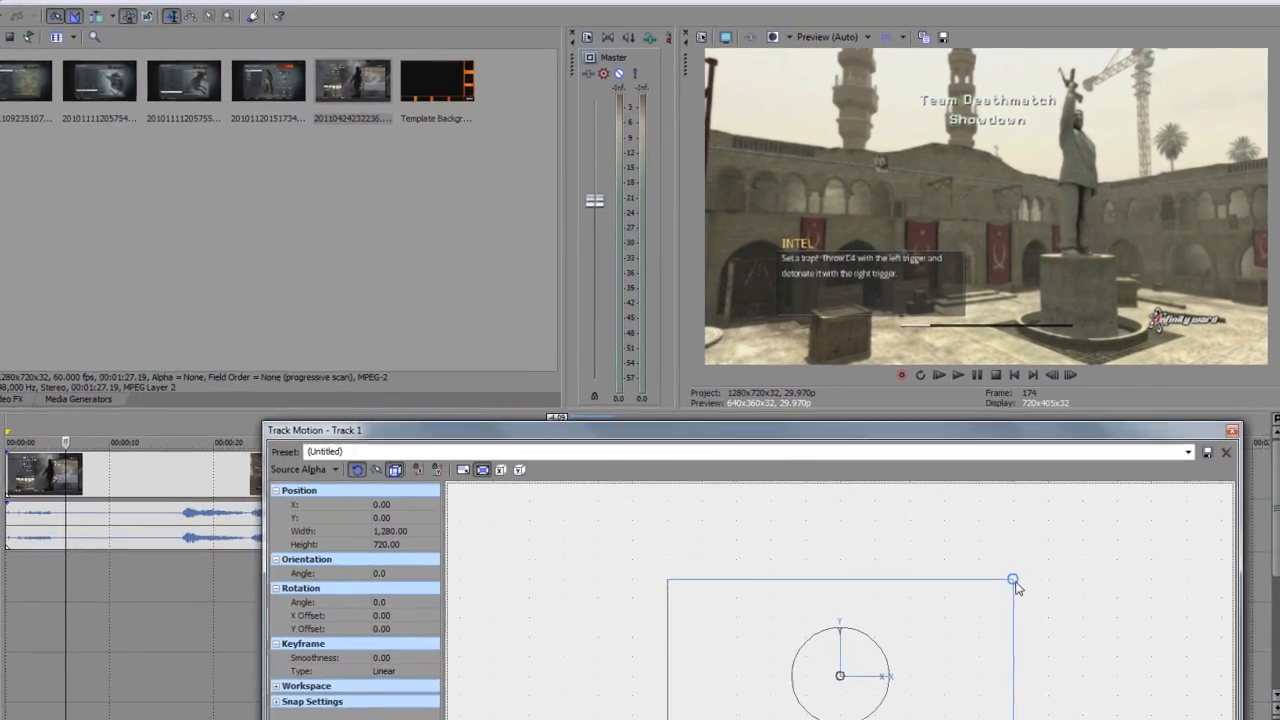
pyautogui.moveTo(1047, 517); pyautogui.dragTo(1020, 540)
pyautogui.moveTo(752, 719); pyautogui.dragTo(720, 701)
pyautogui.press('Left')
pyautogui.press('Left')
pyautogui.press('Left')
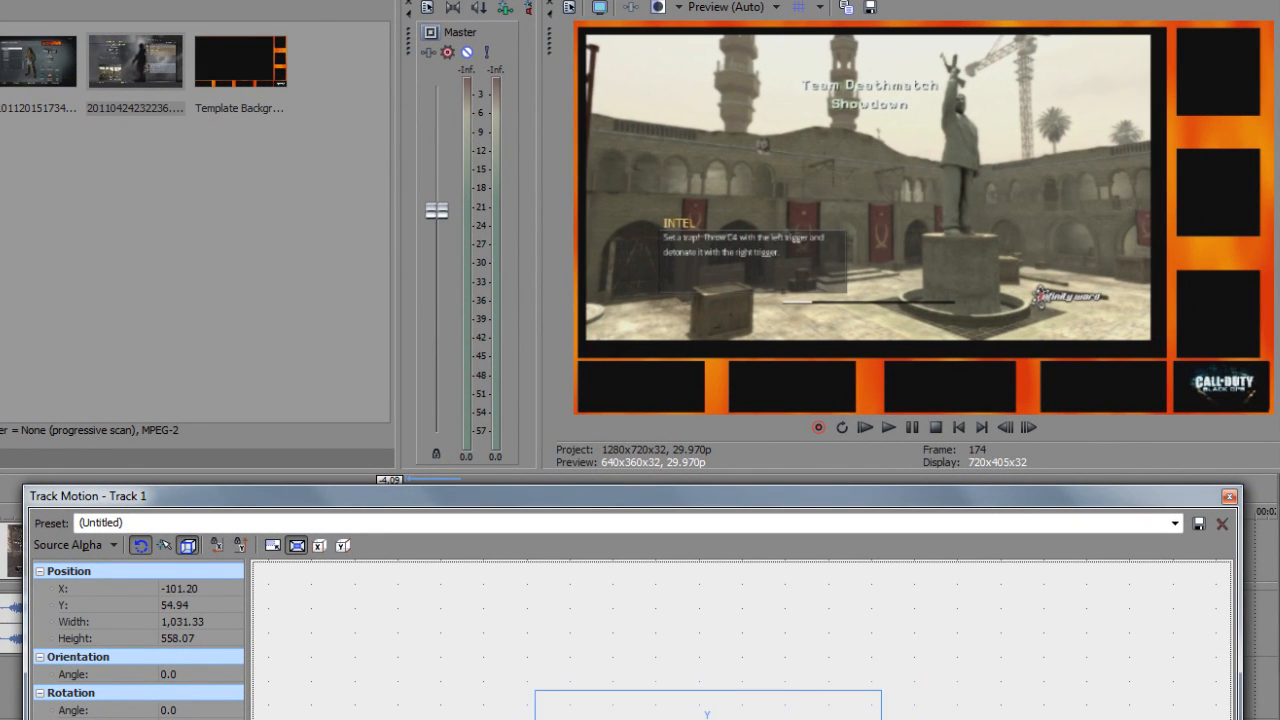
# Apply the Gameplay preset to track 1's Track Motion
pyautogui.click(216, 589)
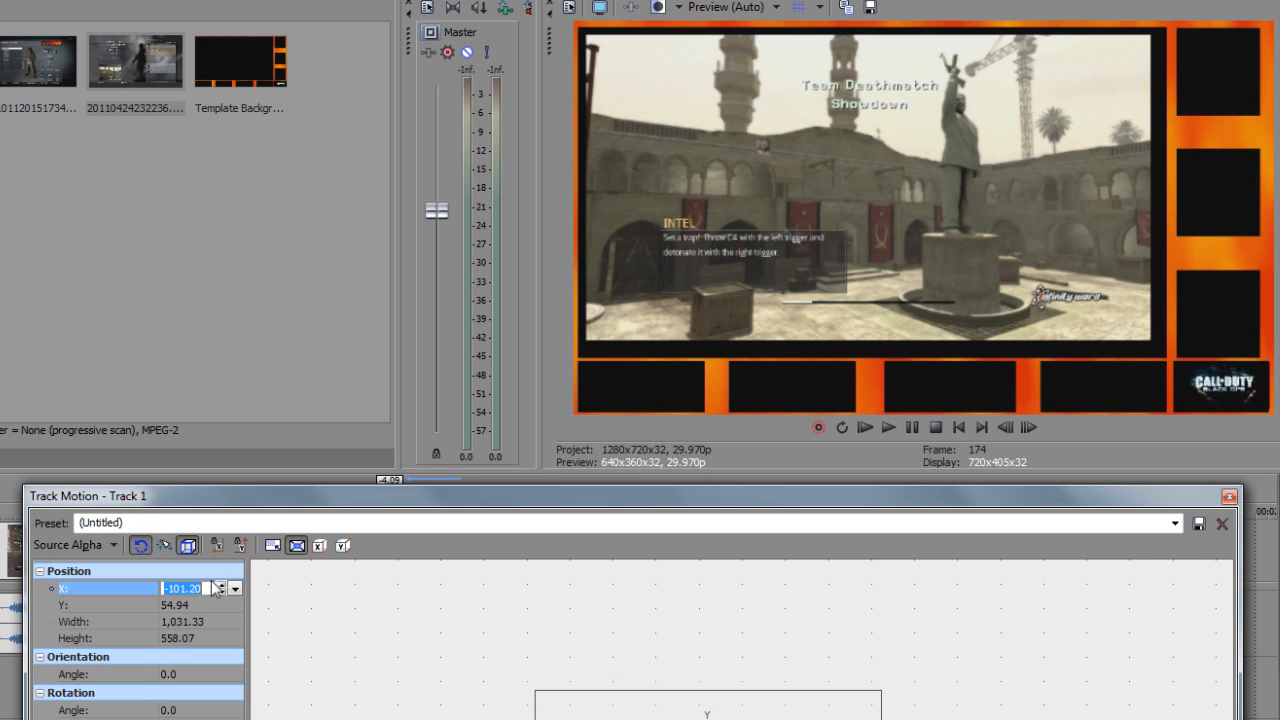
pyautogui.click(1174, 523)
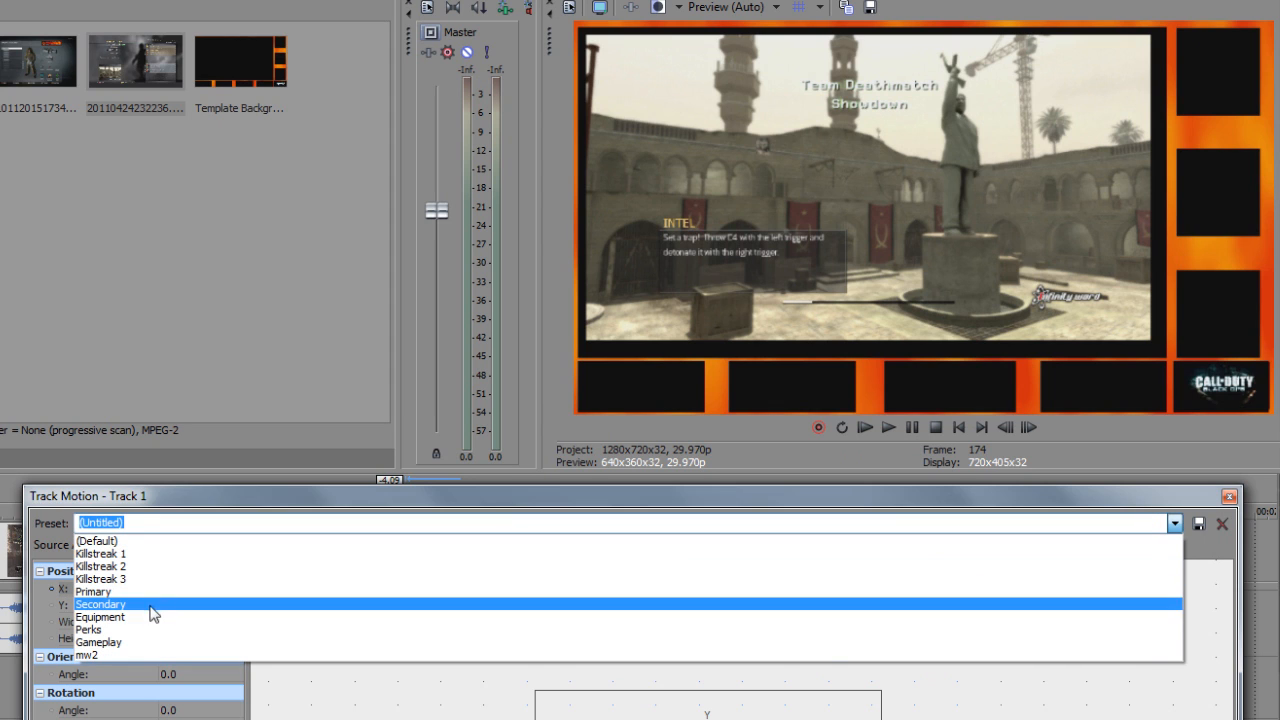
pyautogui.click(150, 643)
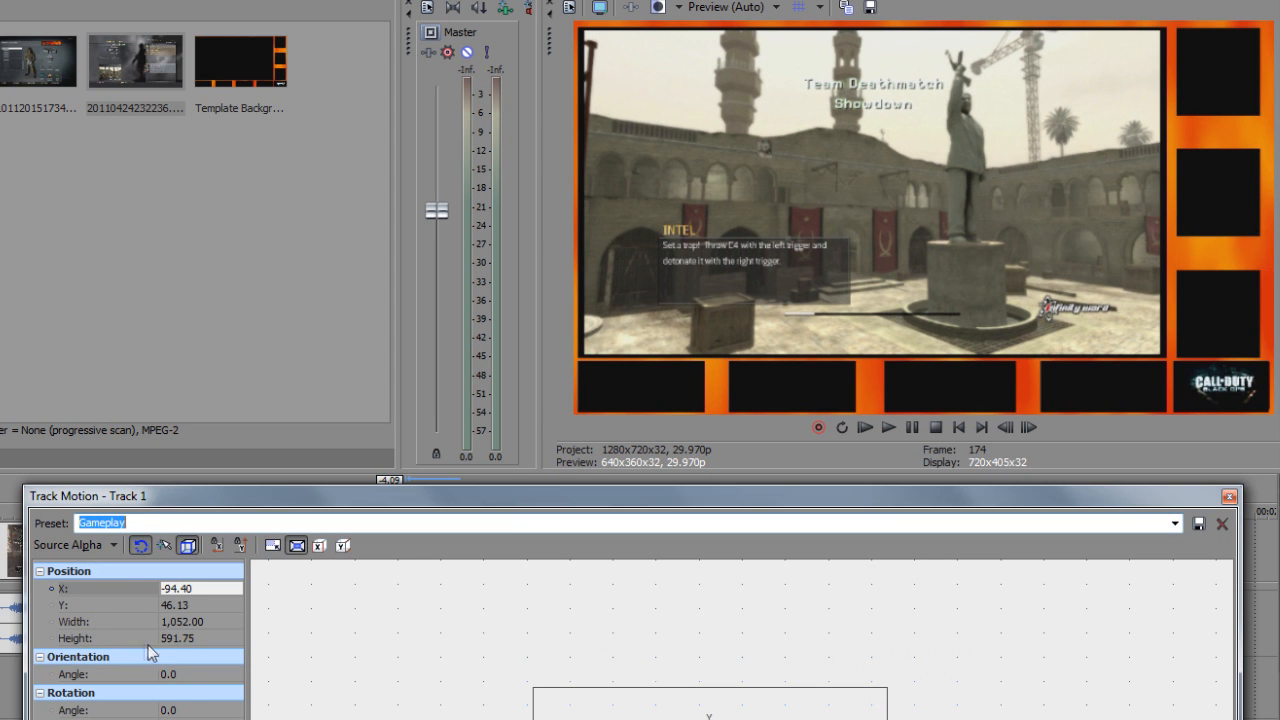
# Set track 1's Track Motion height to 591.70, check the preset list, and close the dialog
pyautogui.click(193, 590)
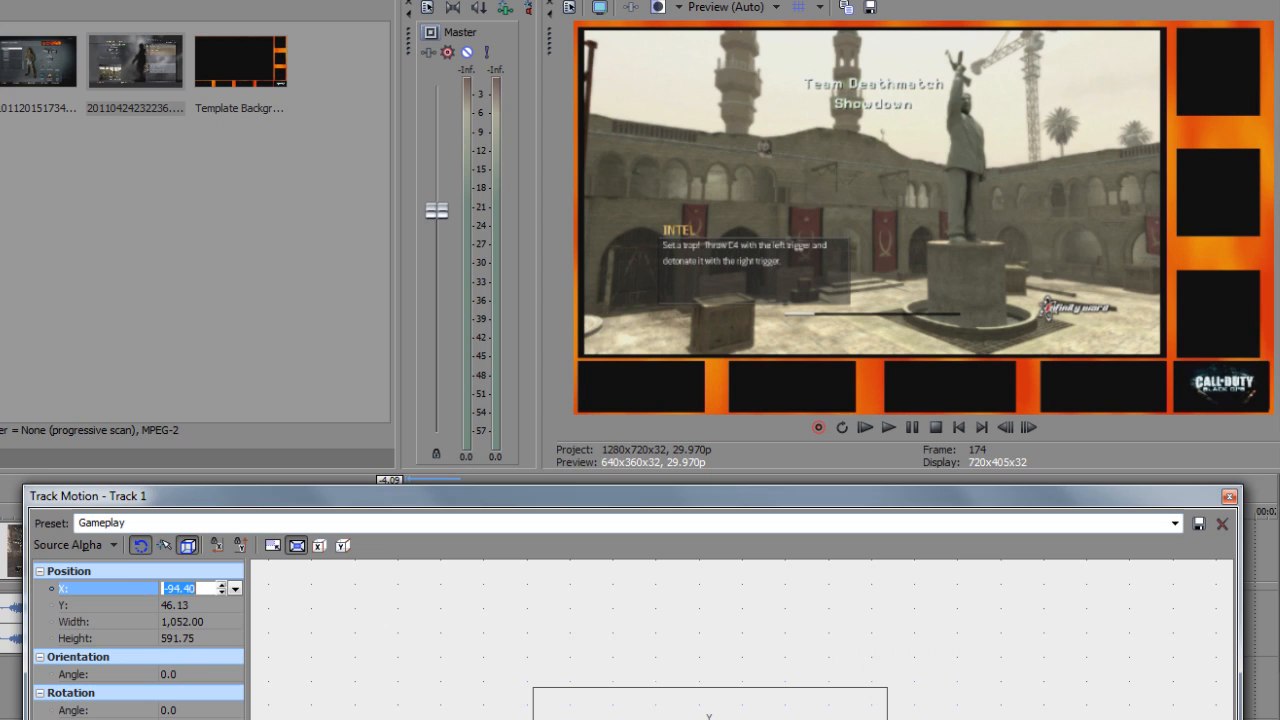
pyautogui.click(210, 641)
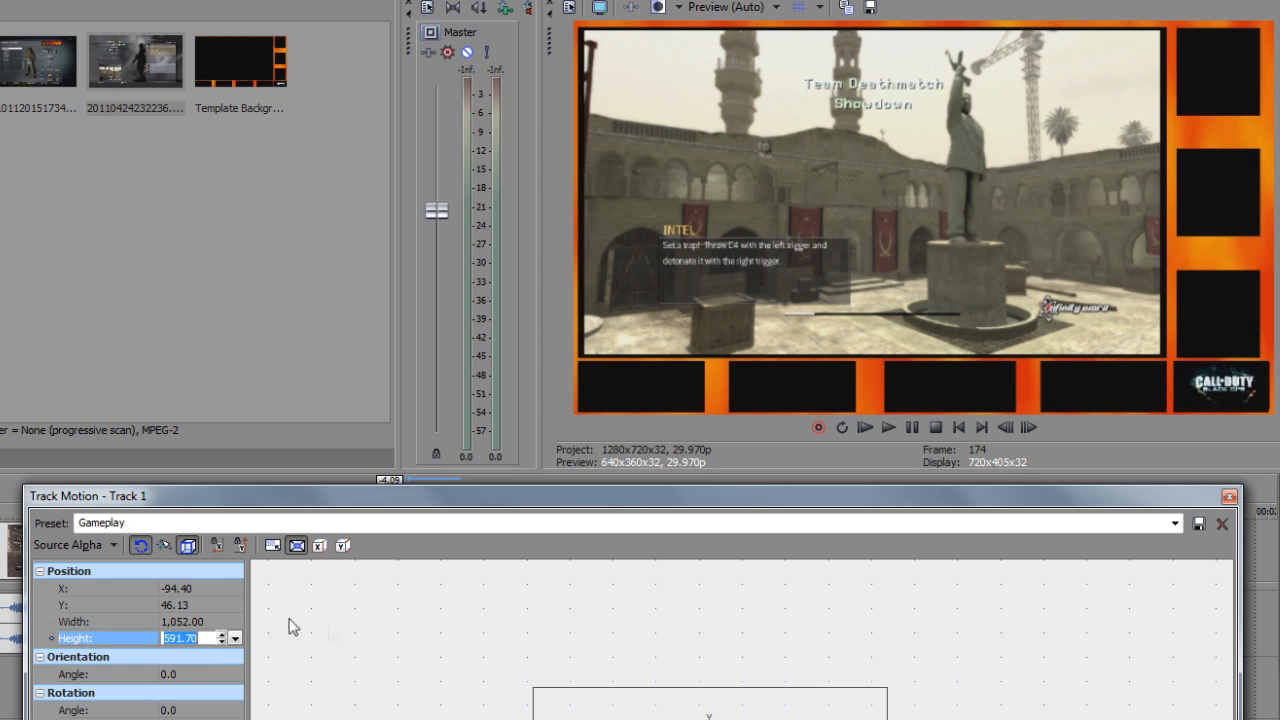
pyautogui.click(953, 526)
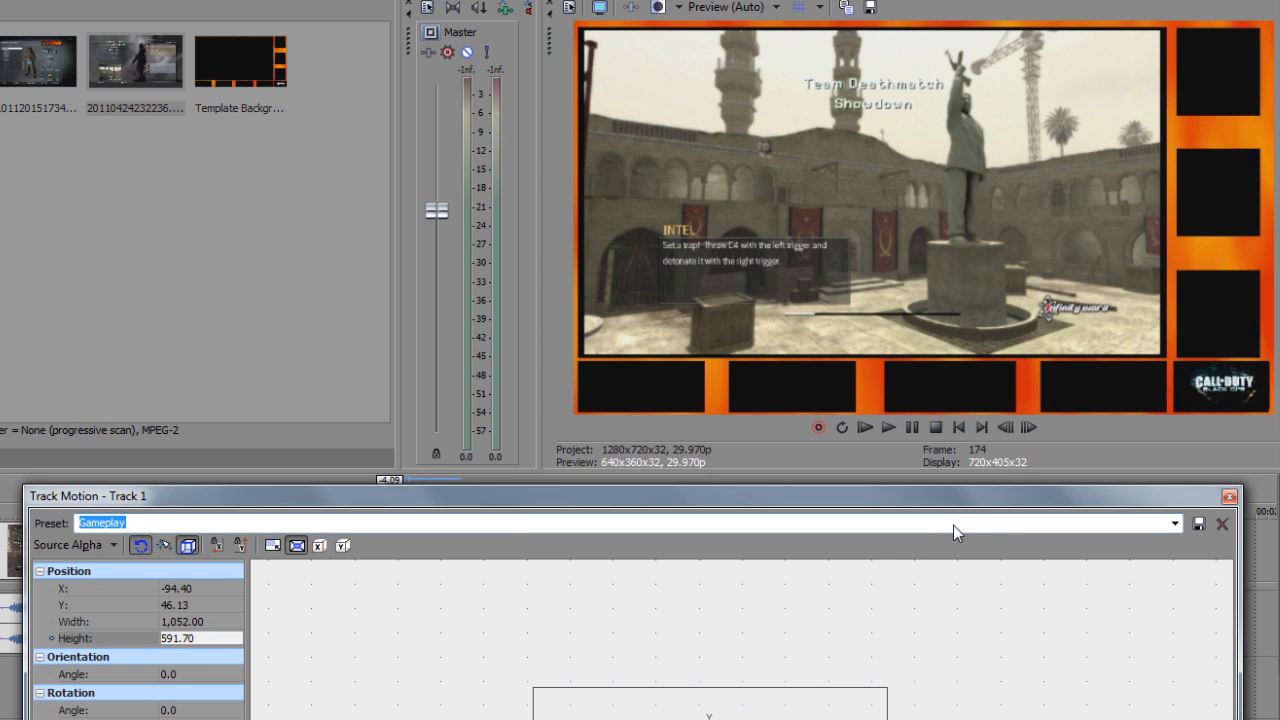
pyautogui.click(1175, 523)
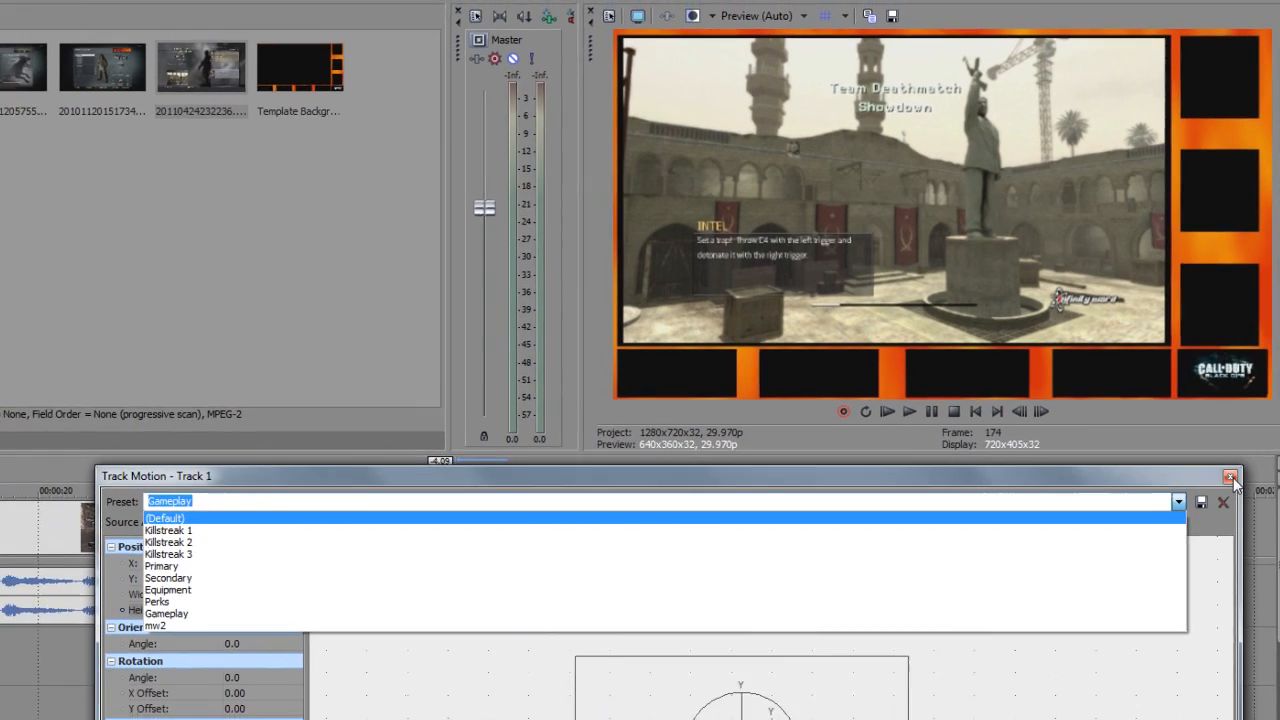
pyautogui.click(1230, 497)
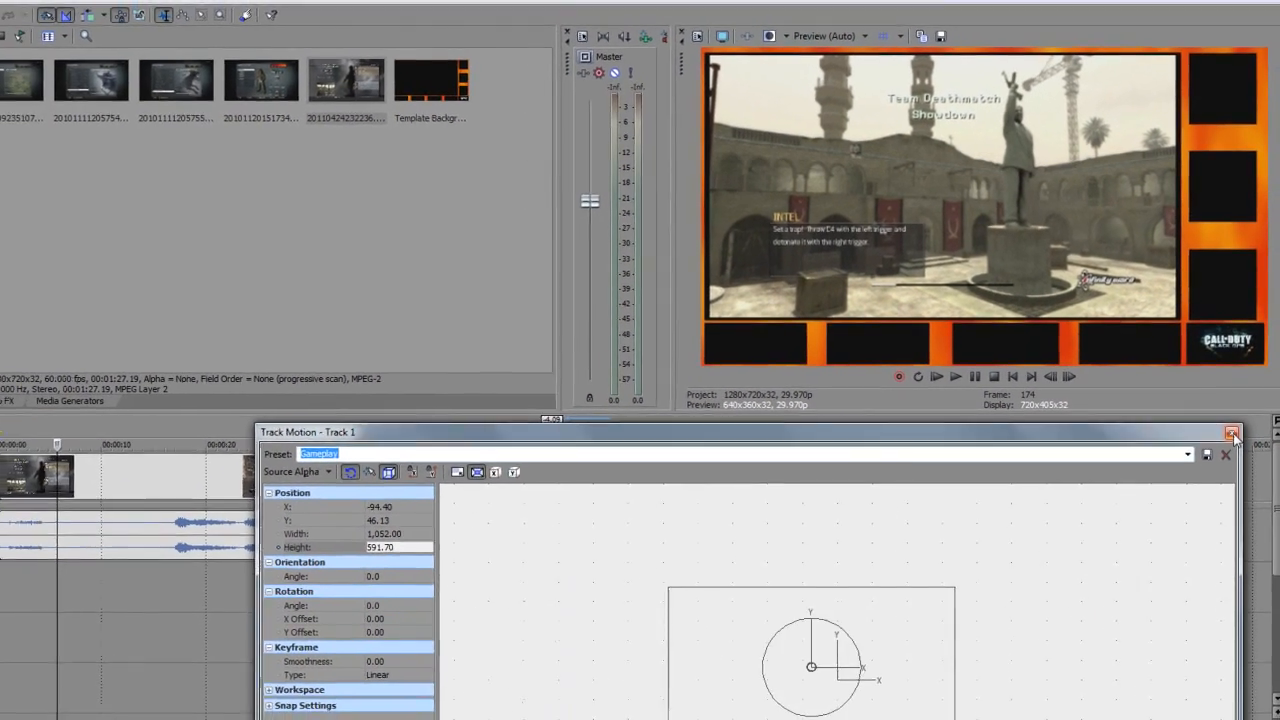
pyautogui.click(1230, 497)
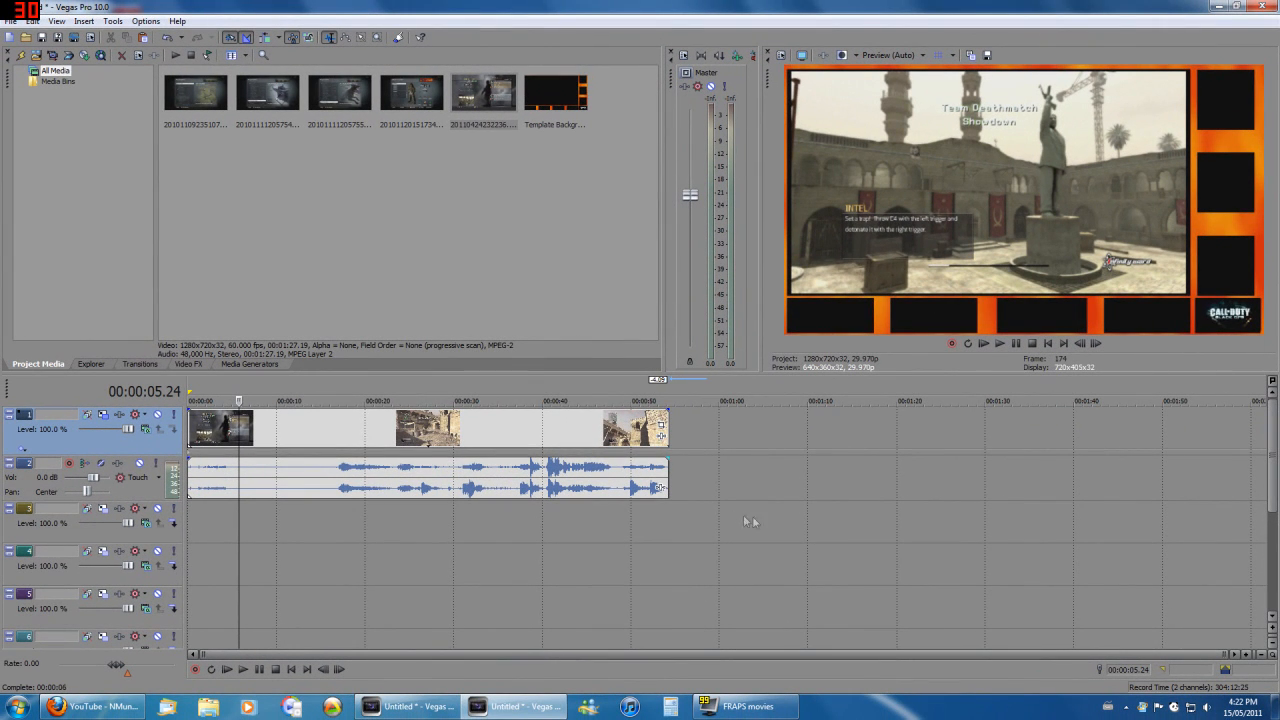
pyautogui.moveTo(222, 98); pyautogui.dragTo(668, 528)
pyautogui.click(520, 517)
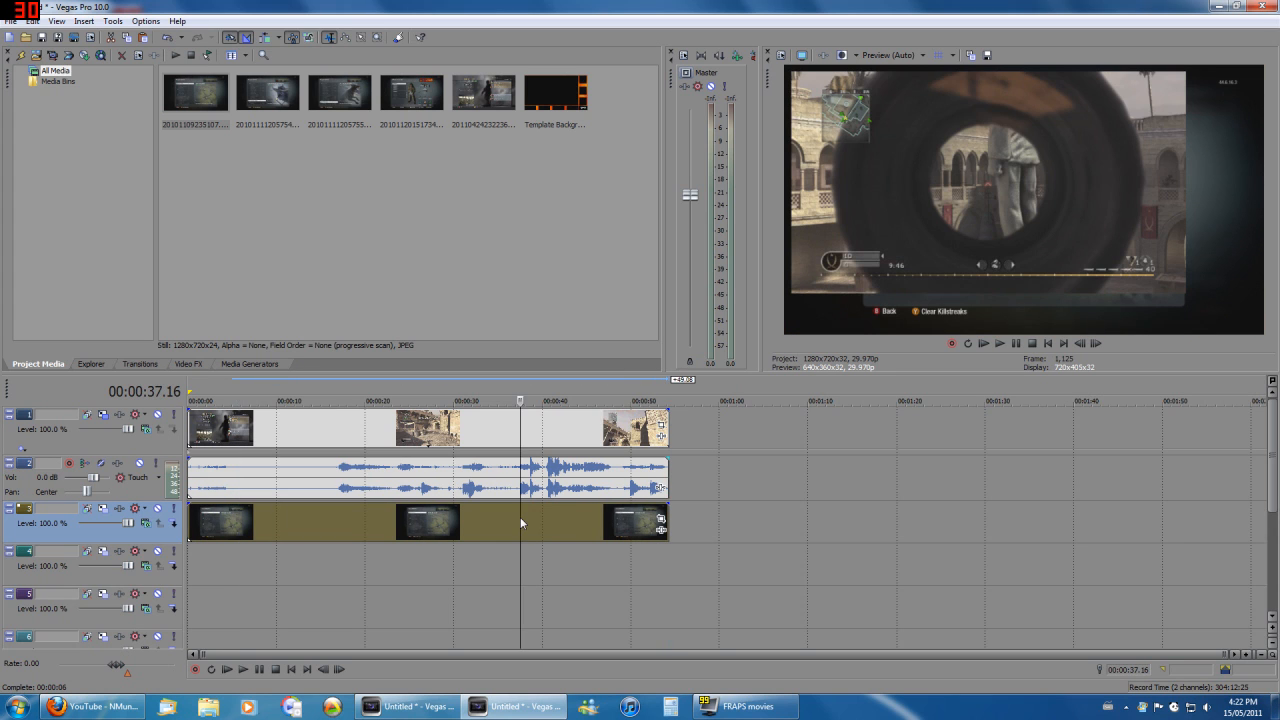
pyautogui.click(374, 518)
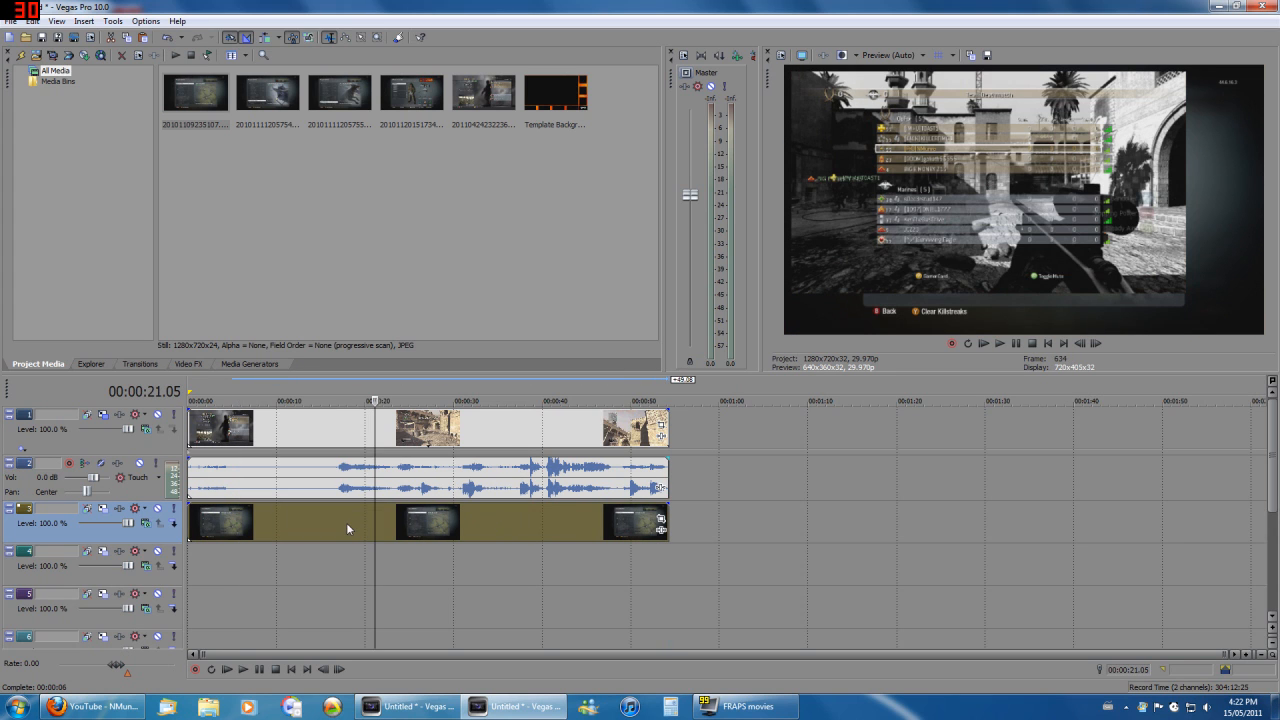
pyautogui.click(346, 522)
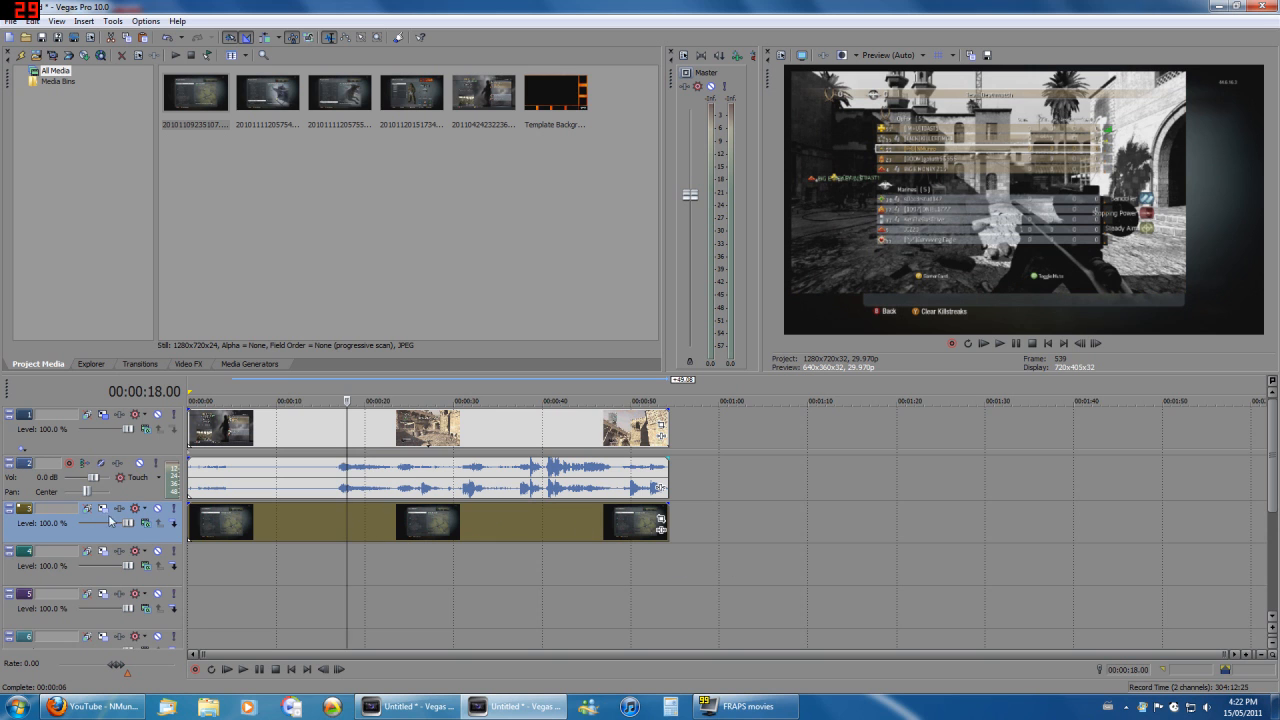
# Open Event Pan/Crop for the spy plane image on track 3 and apply the Killstreaks preset
pyautogui.click(661, 519)
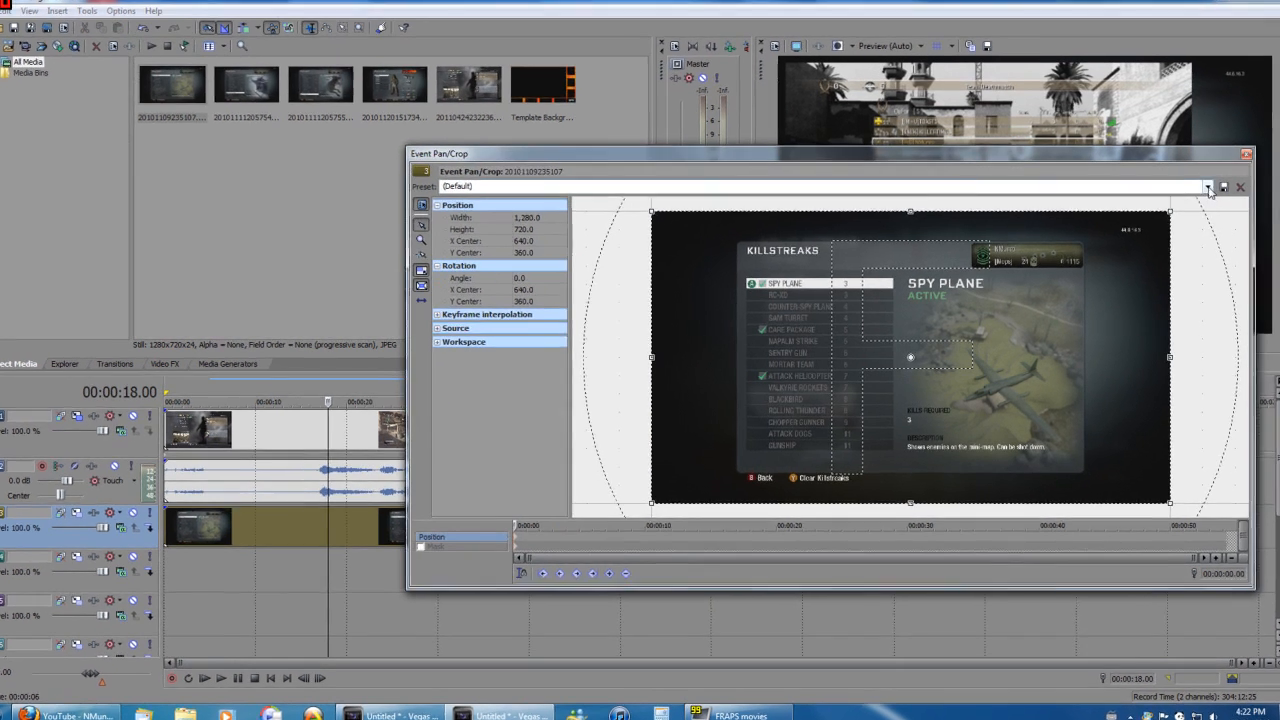
pyautogui.click(1202, 191)
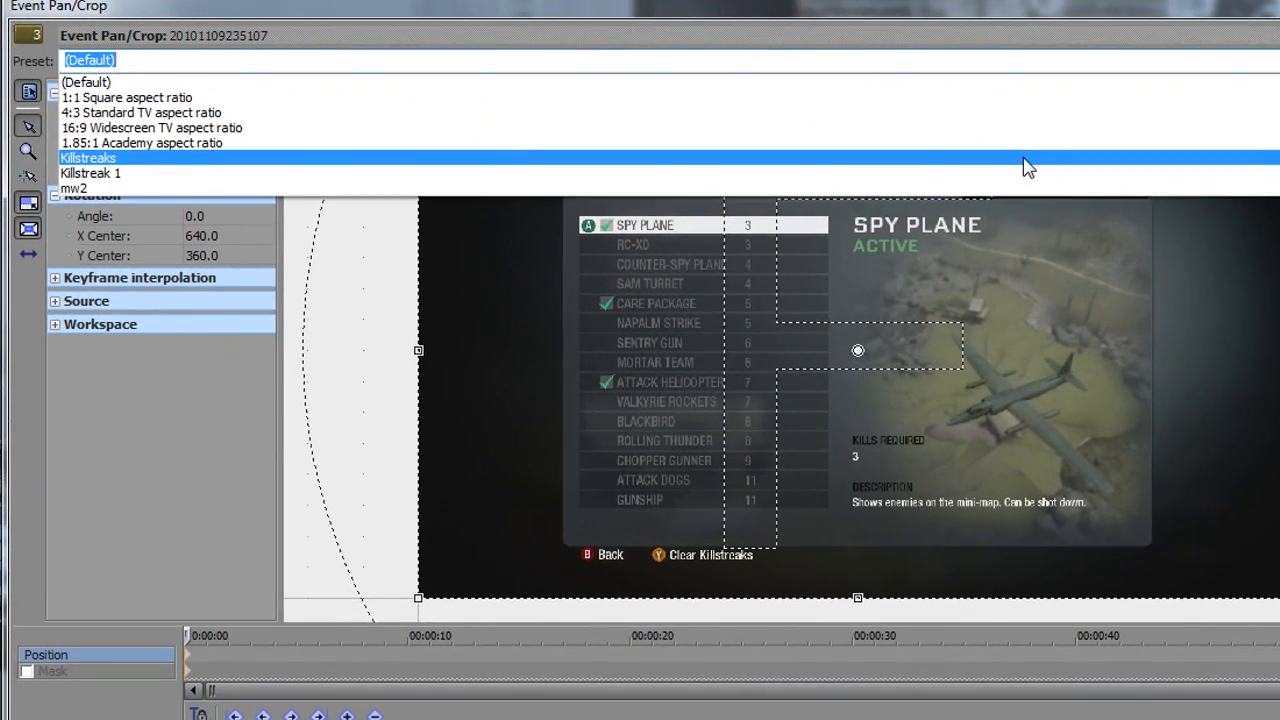
pyautogui.click(1020, 180)
pyautogui.click(1279, 60)
pyautogui.click(1279, 60)
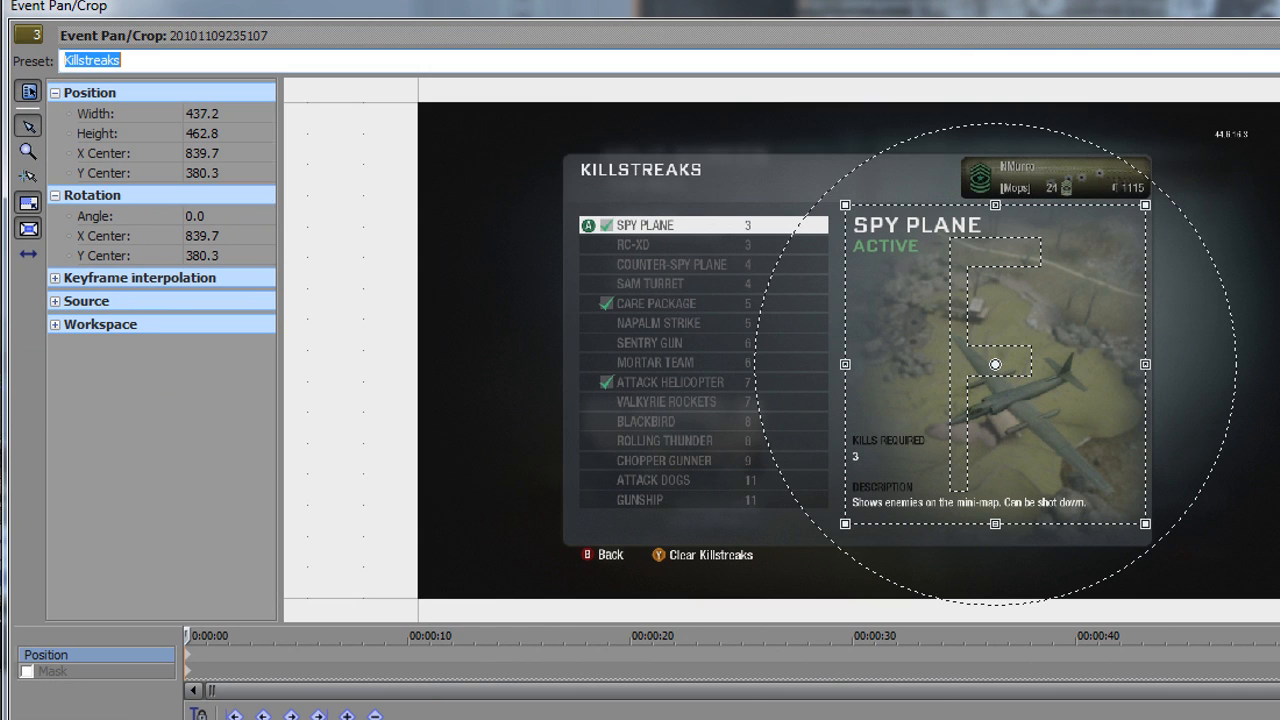
# Go through the width, height and centre values of the spy plane image's crop and close Event Pan/Crop
pyautogui.click(221, 119)
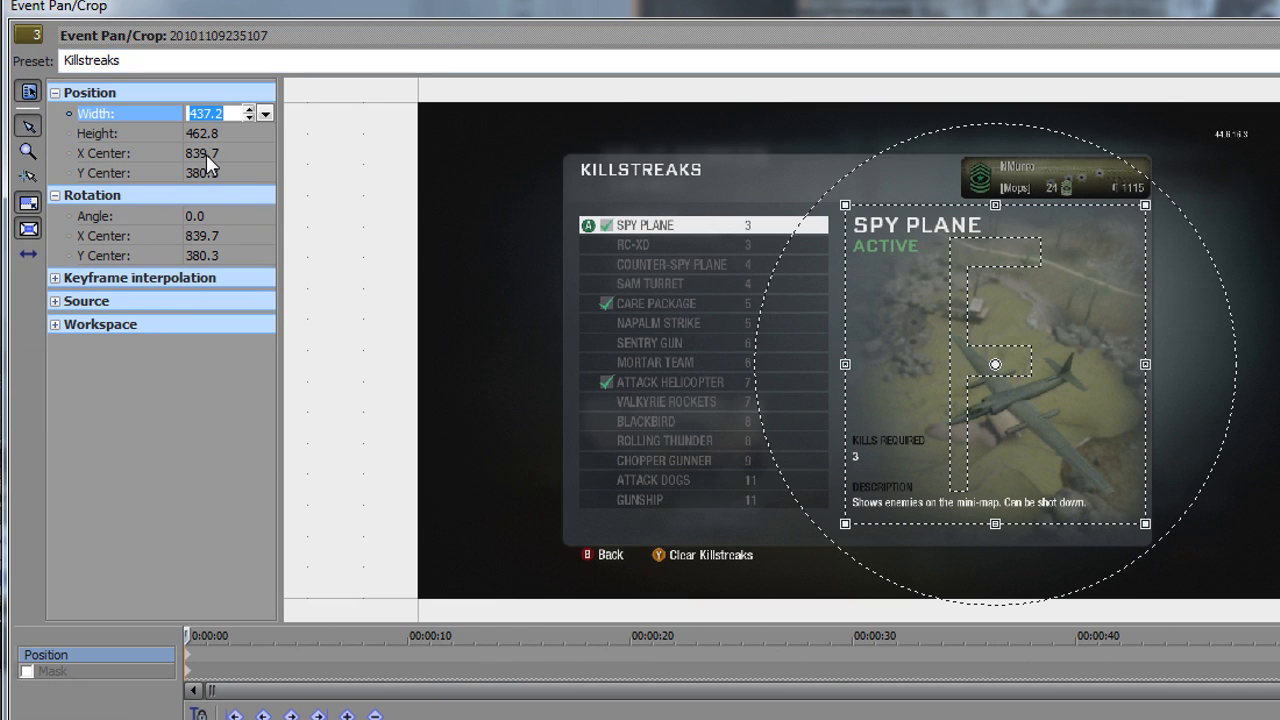
pyautogui.click(205, 153)
pyautogui.click(214, 134)
pyautogui.click(205, 153)
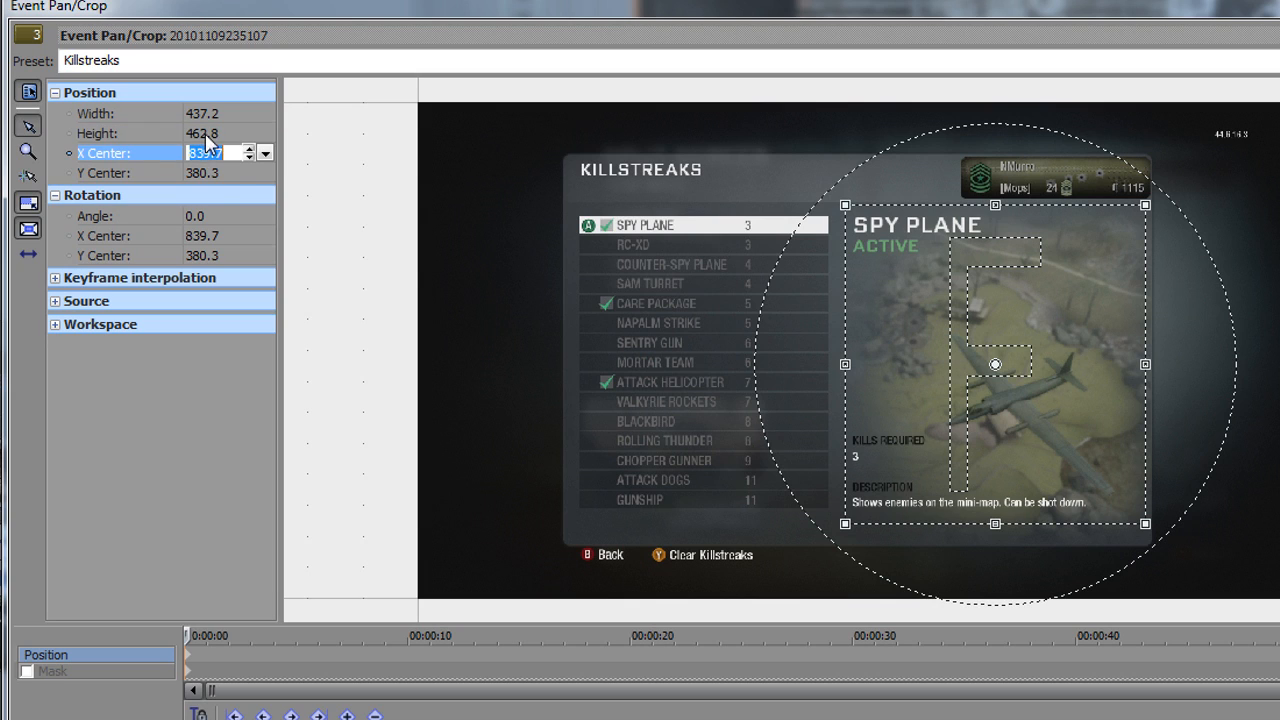
pyautogui.click(212, 176)
pyautogui.click(205, 113)
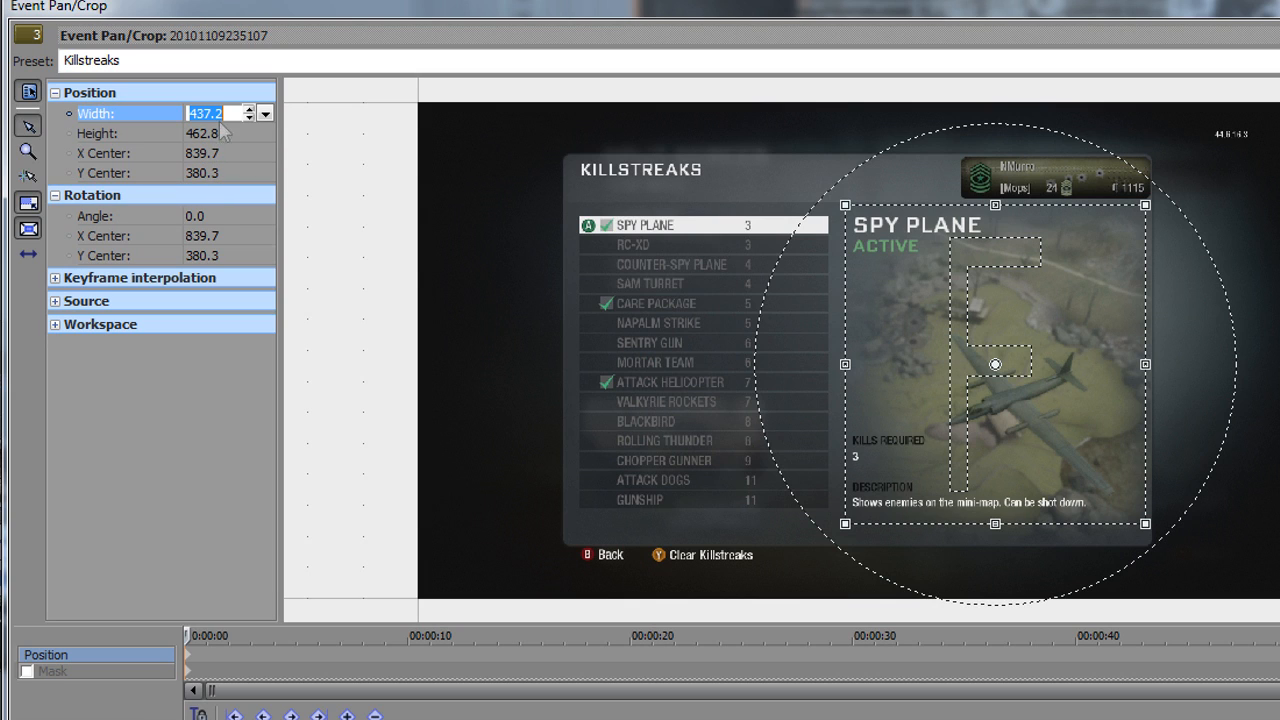
pyautogui.click(216, 137)
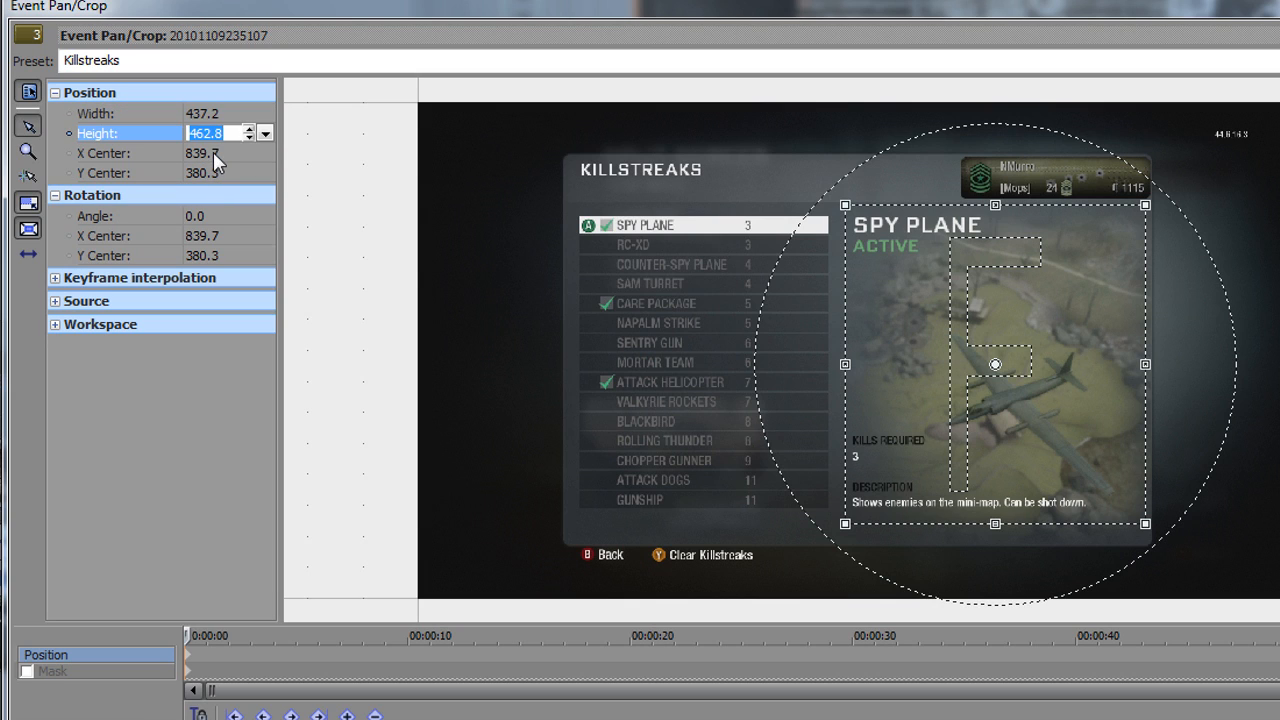
pyautogui.click(221, 153)
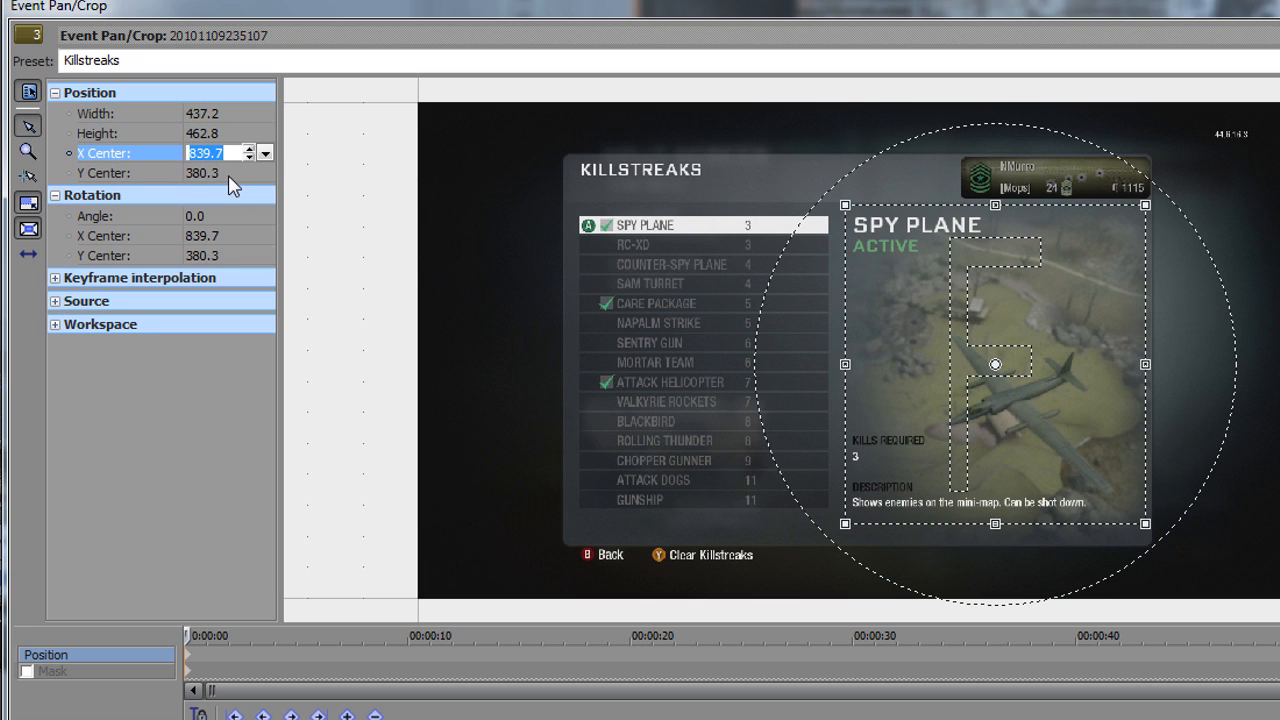
pyautogui.click(230, 175)
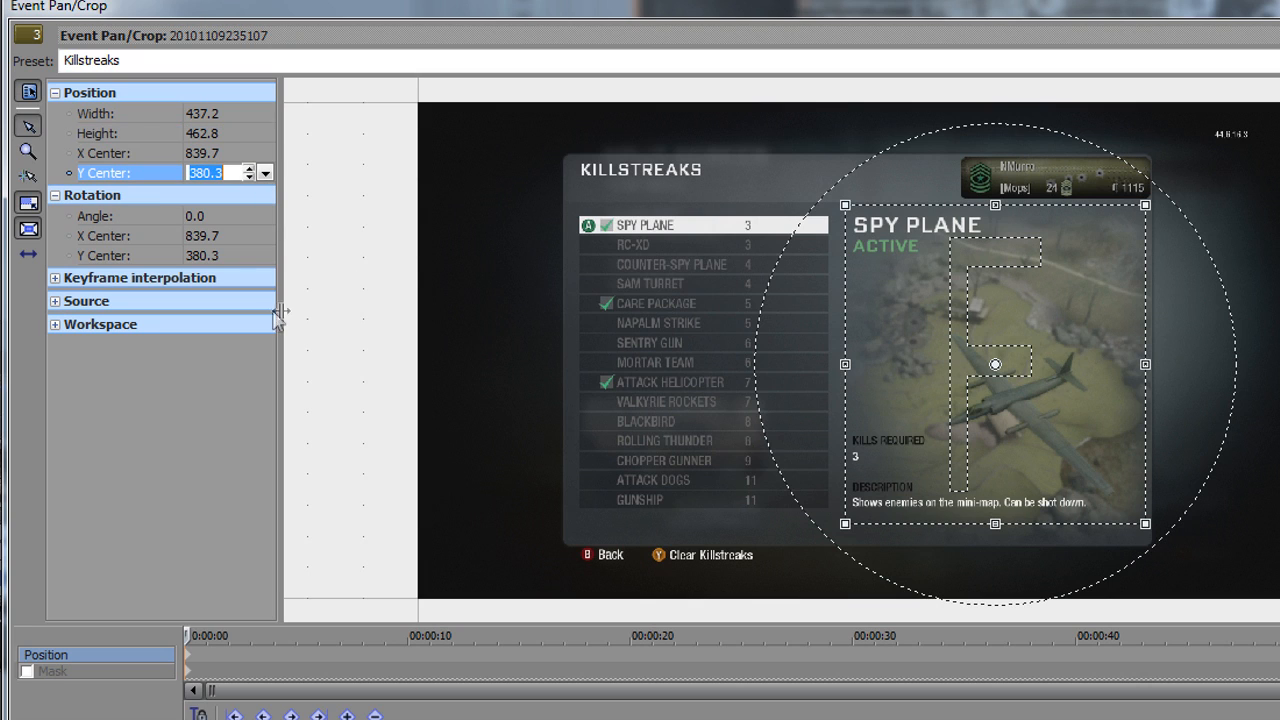
pyautogui.click(223, 235)
pyautogui.click(224, 257)
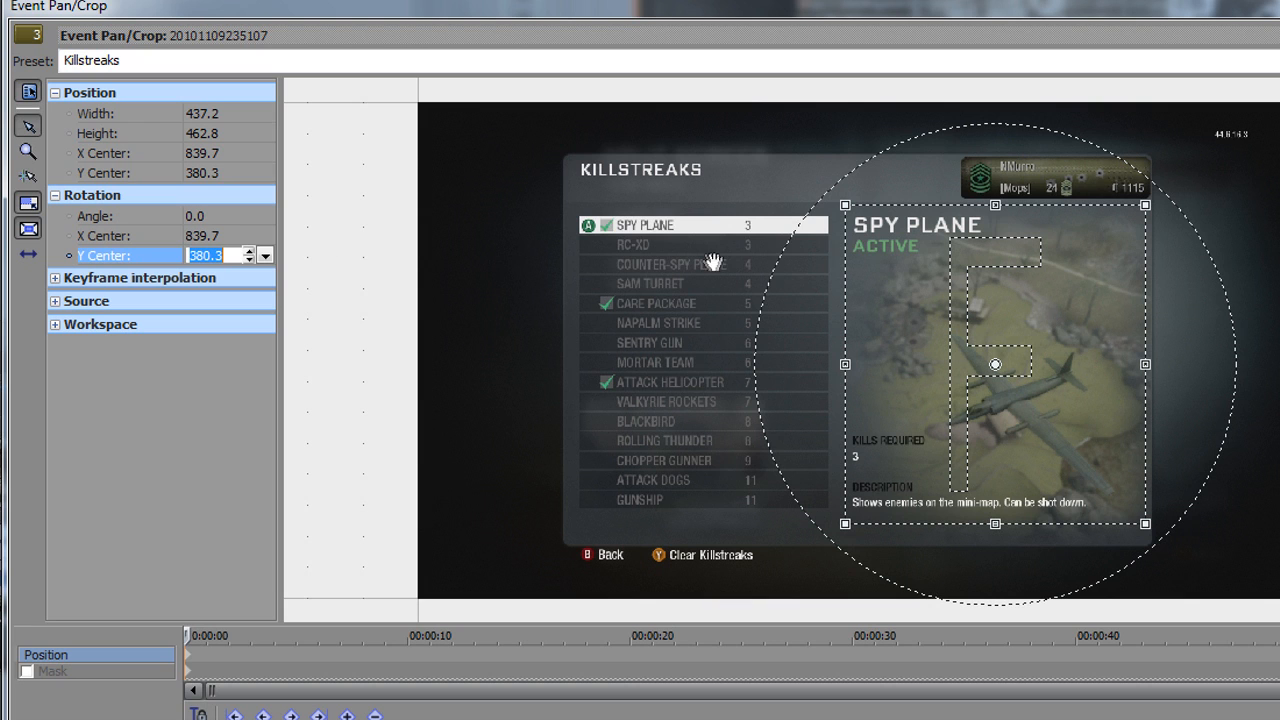
pyautogui.click(550, 220)
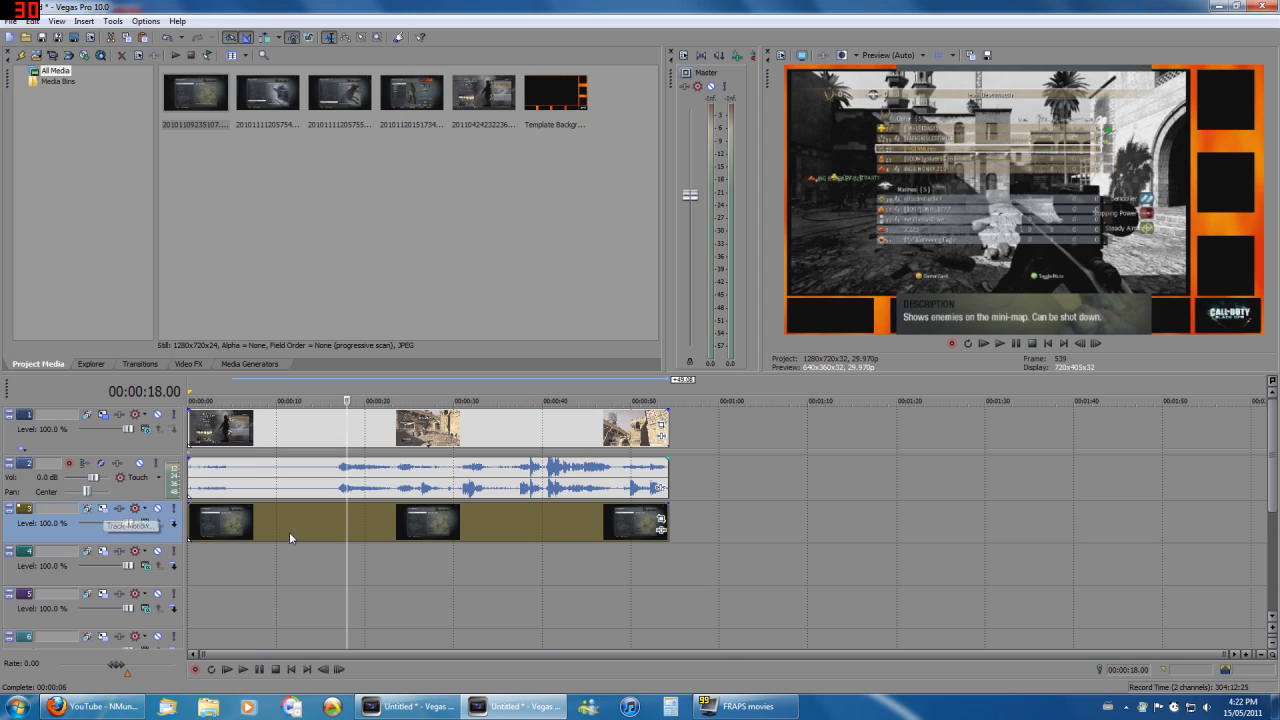
pyautogui.click(255, 537)
pyautogui.moveTo(267, 92); pyautogui.dragTo(228, 572)
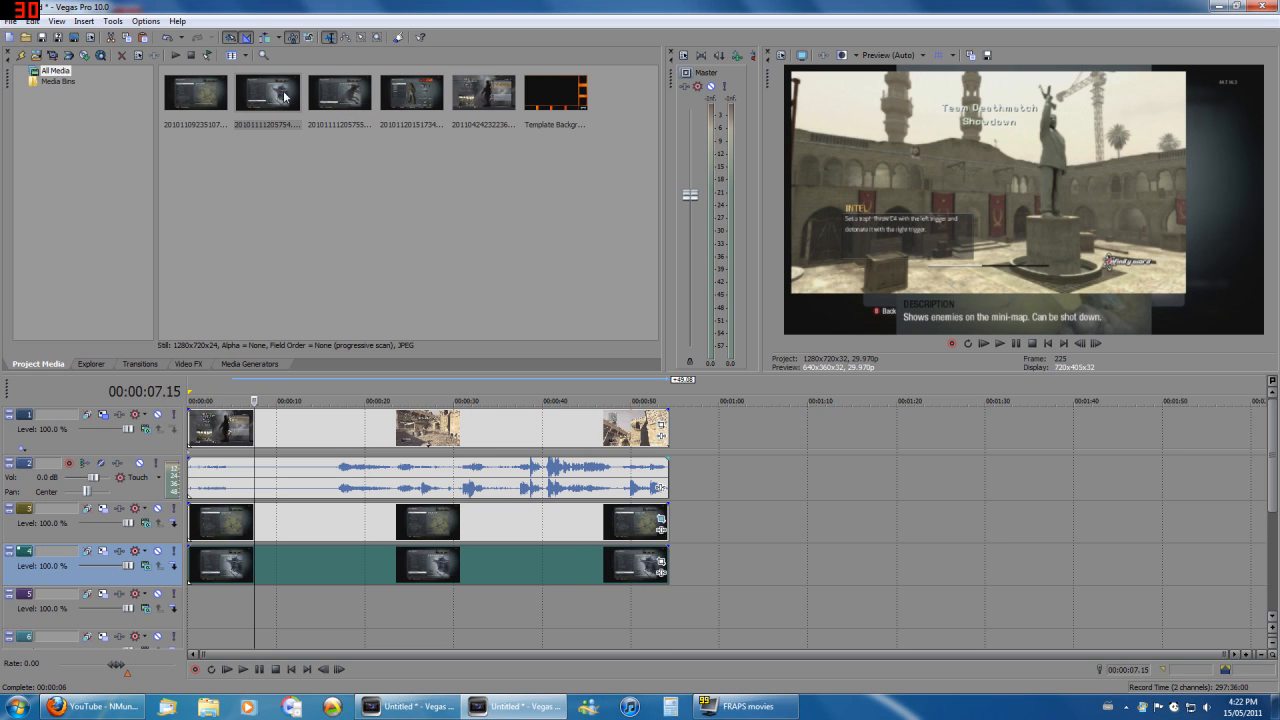
pyautogui.press('F2')
pyautogui.moveTo(319, 103); pyautogui.dragTo(660, 608)
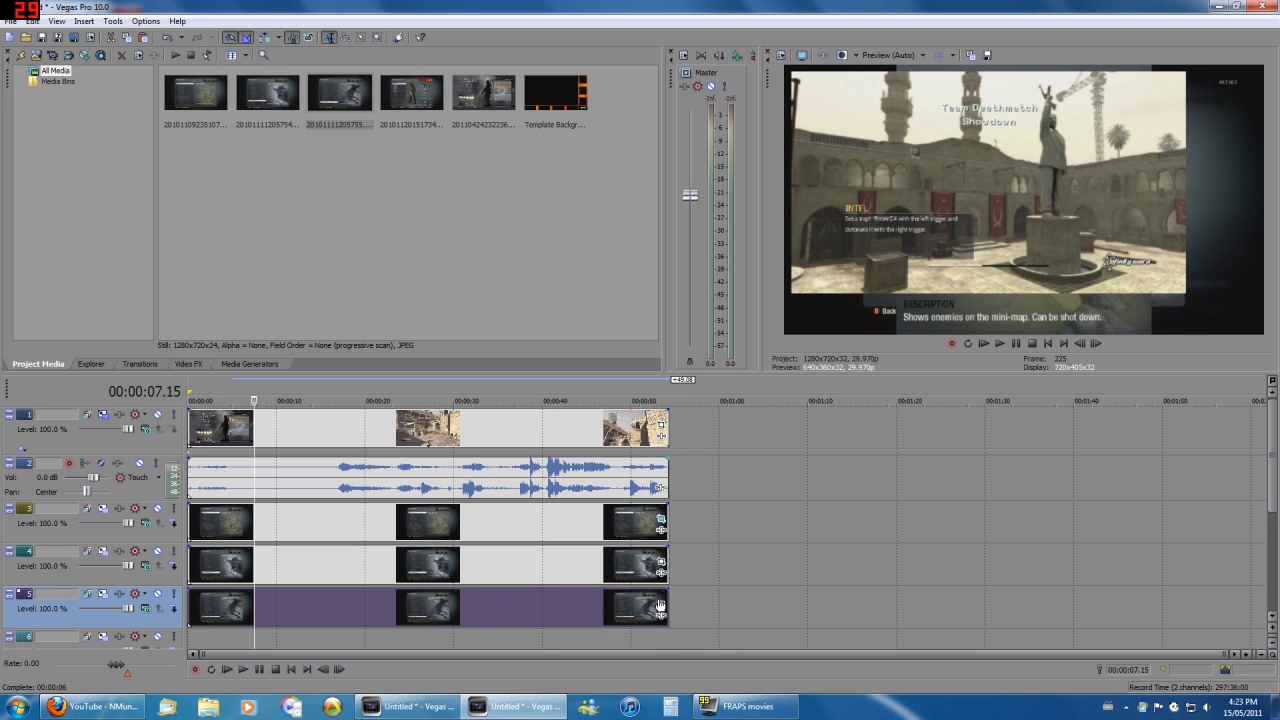
# Apply the Killstreaks pan/crop preset to the chopper gunner image on track 4 and close the dialog
pyautogui.click(661, 562)
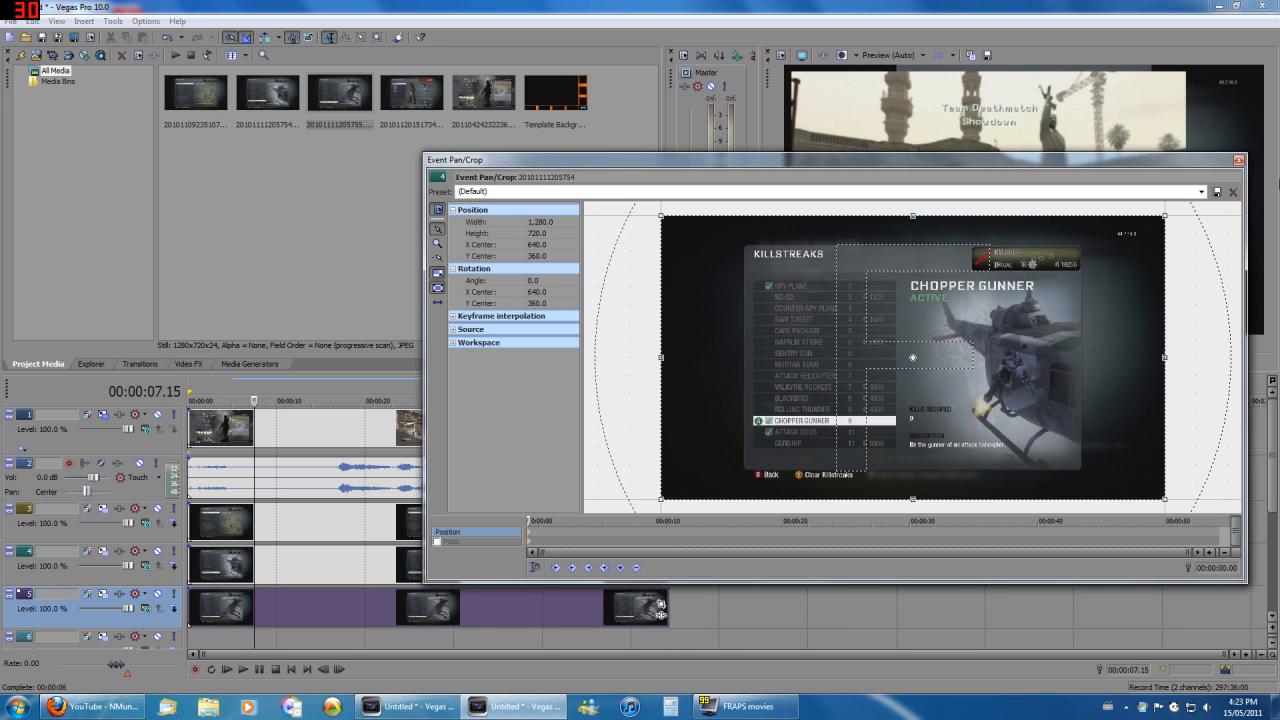
pyautogui.click(1201, 191)
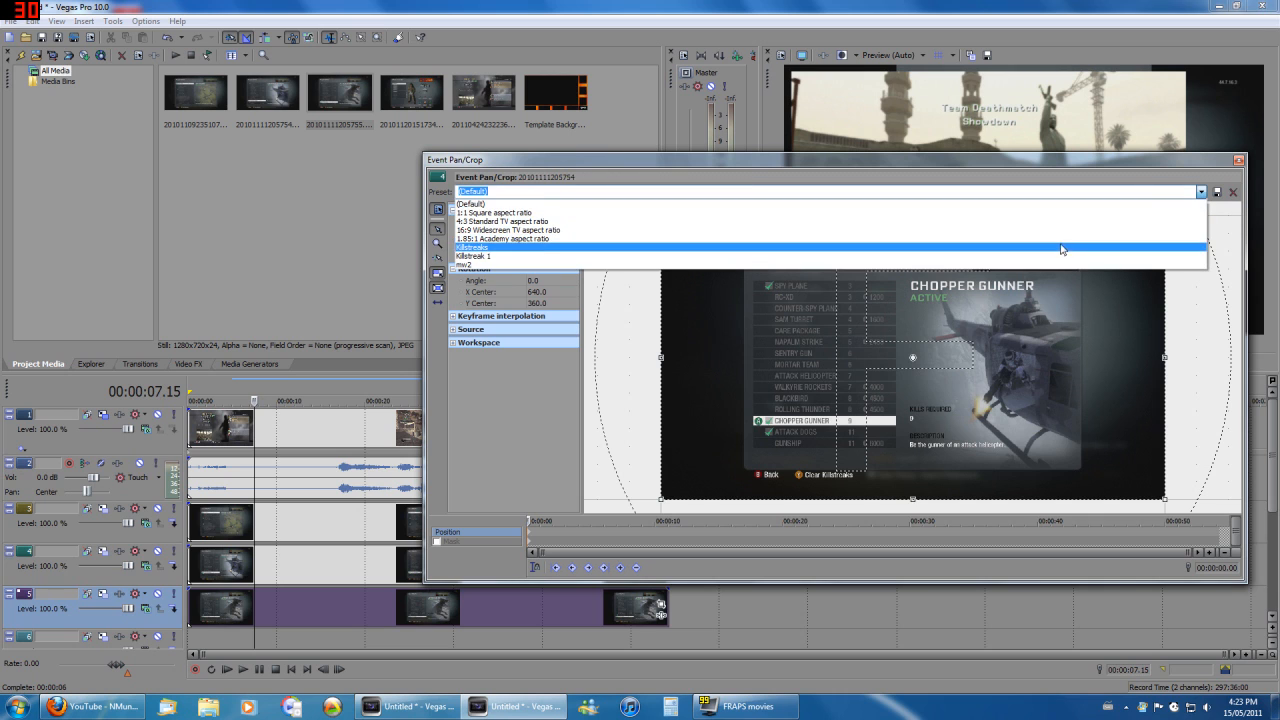
pyautogui.click(1063, 249)
pyautogui.click(1238, 160)
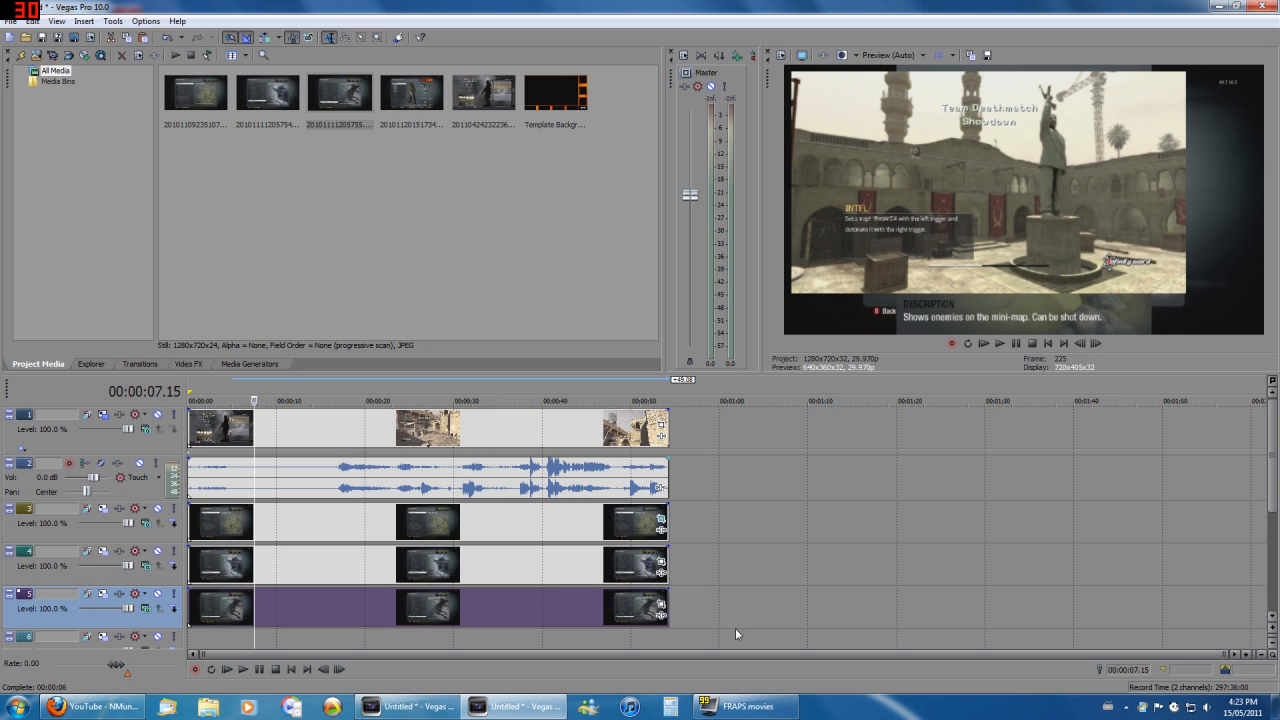
# Apply the Killstreak 1 pan/crop preset to the attack dogs image on track 5 and close the dialog
pyautogui.click(661, 606)
pyautogui.click(1201, 191)
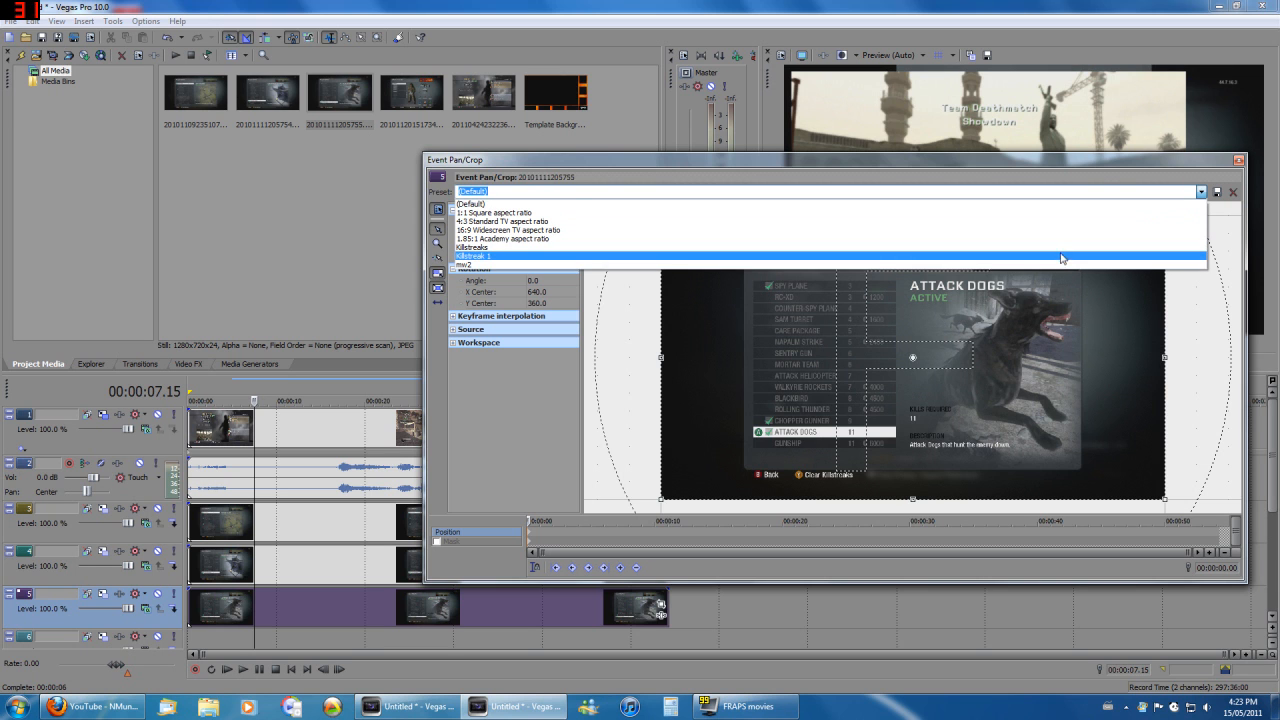
pyautogui.click(1063, 256)
pyautogui.click(1239, 161)
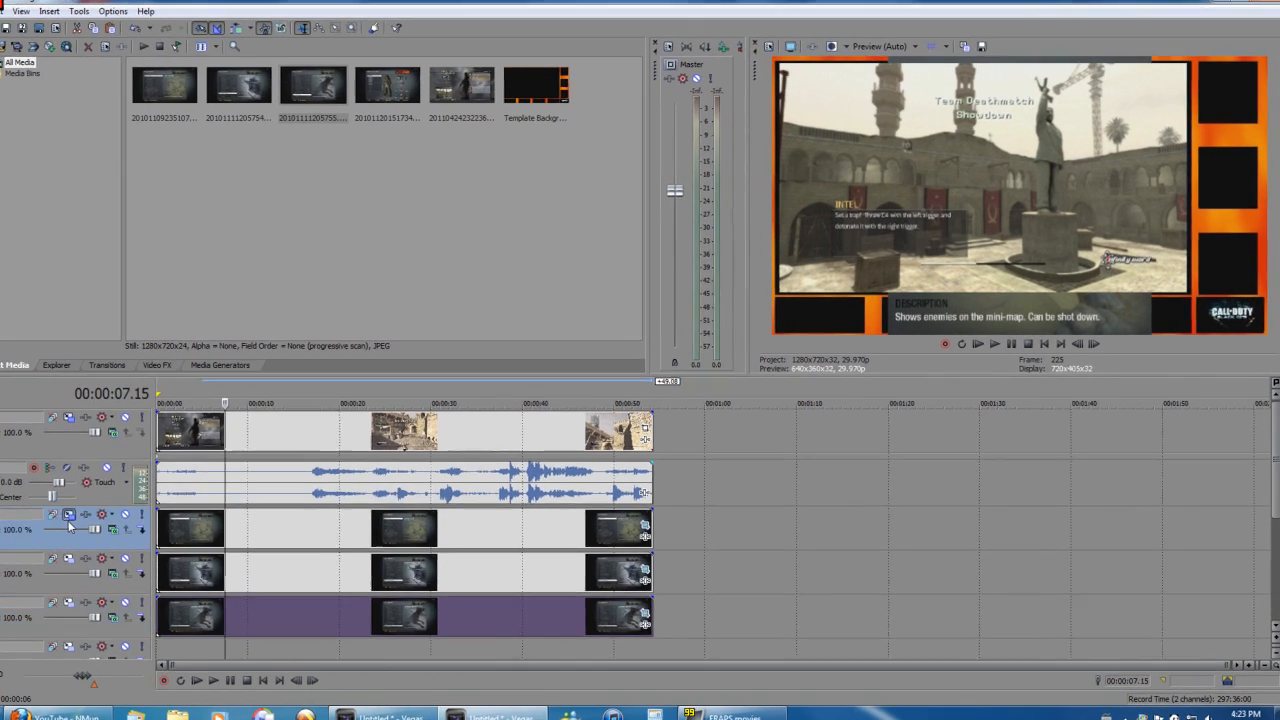
# Apply the Killstreak 1 Track Motion preset to track 3, fitting the spy plane image into the upper side panel
pyautogui.click(68, 515)
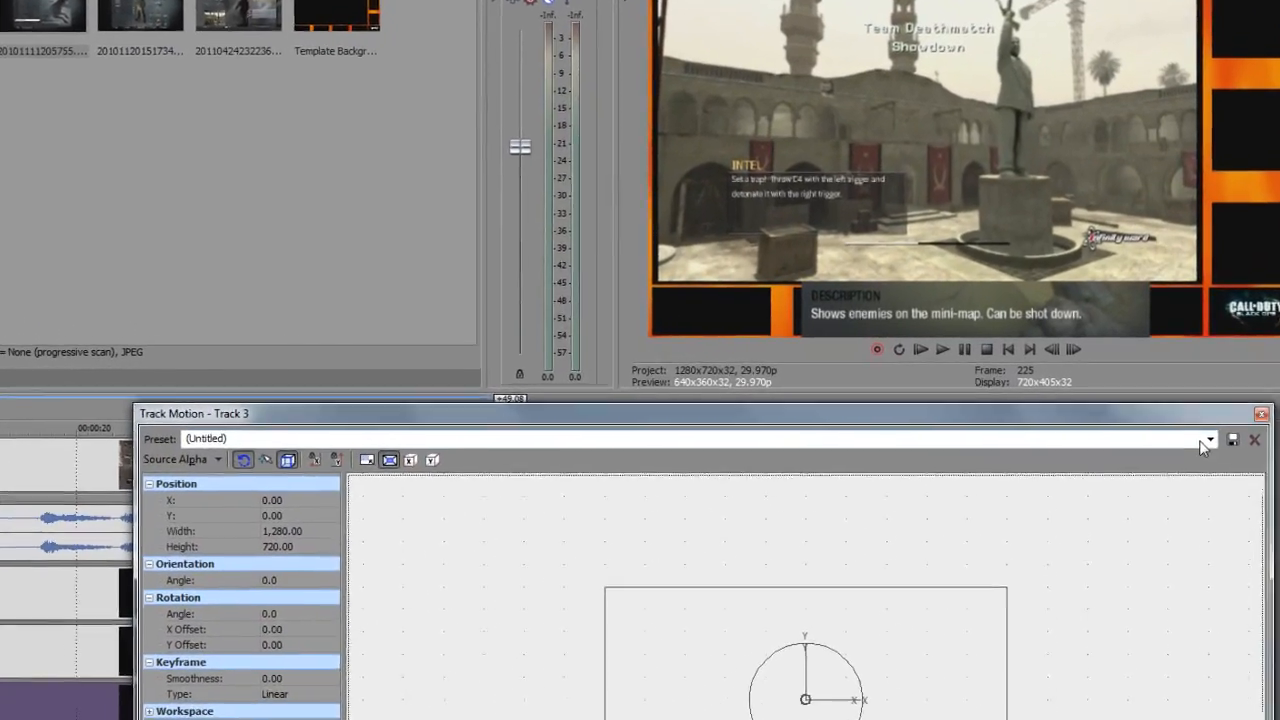
pyautogui.click(1207, 442)
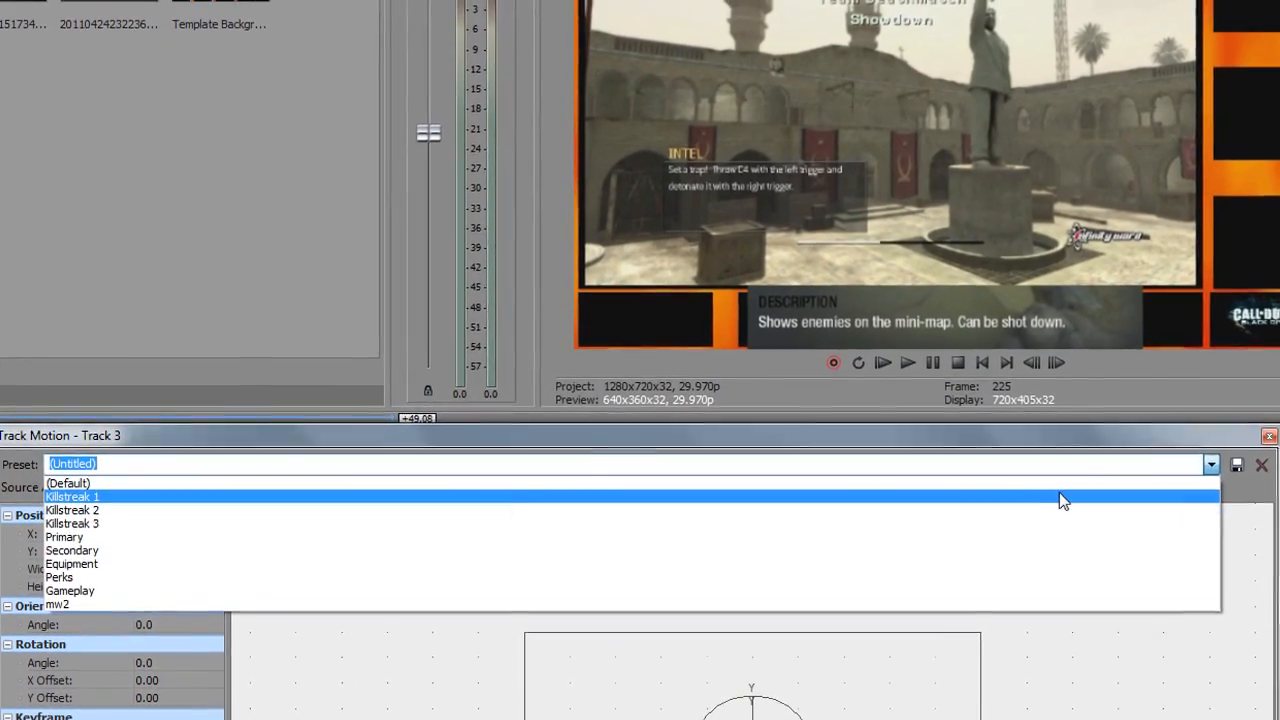
pyautogui.click(1059, 497)
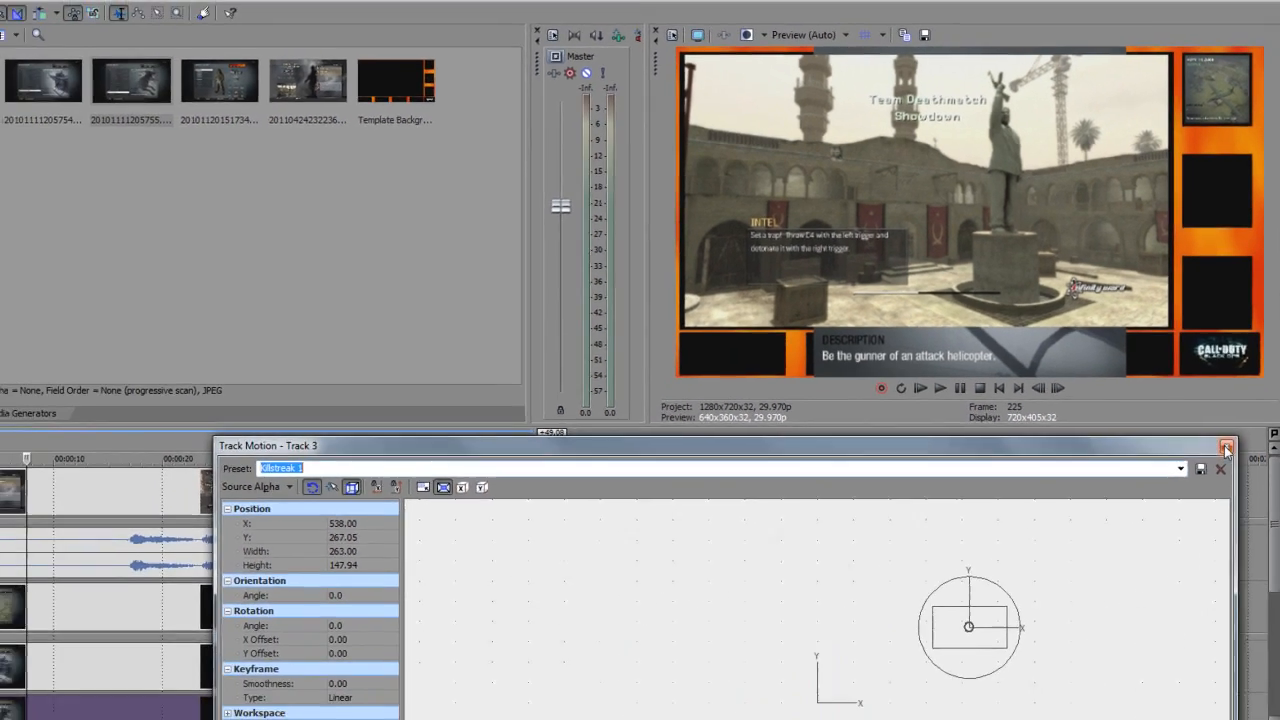
pyautogui.click(1218, 511)
# Apply the Killstreak 2 Track Motion preset to track 4, fitting the chopper gunner image into the middle side panel
pyautogui.click(102, 557)
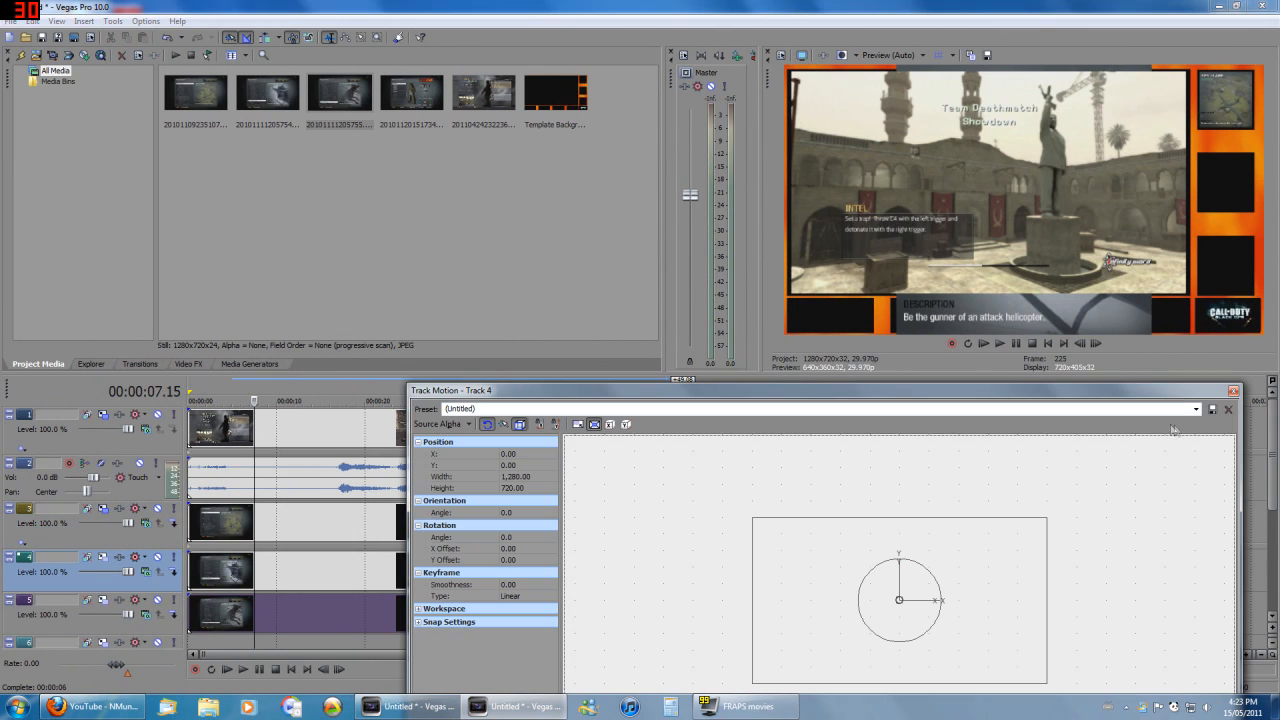
pyautogui.click(1197, 411)
pyautogui.click(1092, 441)
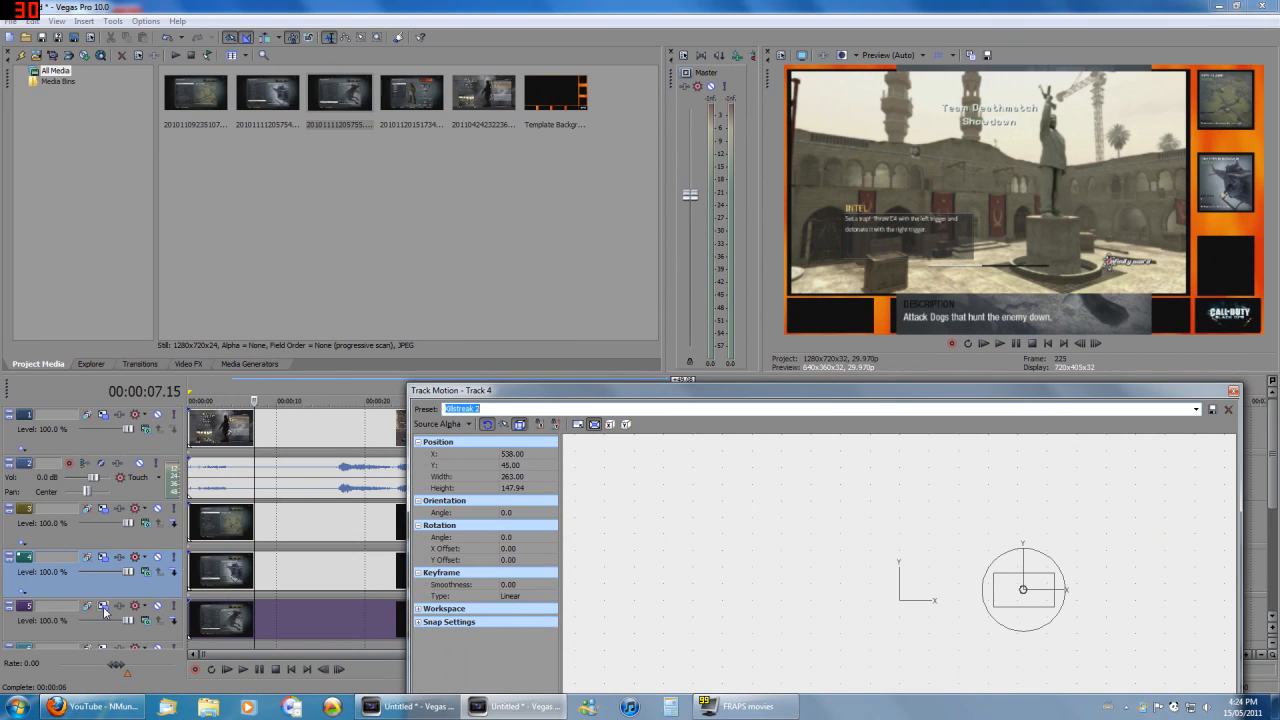
# Apply the Killstreak 3 Track Motion preset to track 5, fitting the attack dogs image into the lowest side panel
pyautogui.click(104, 608)
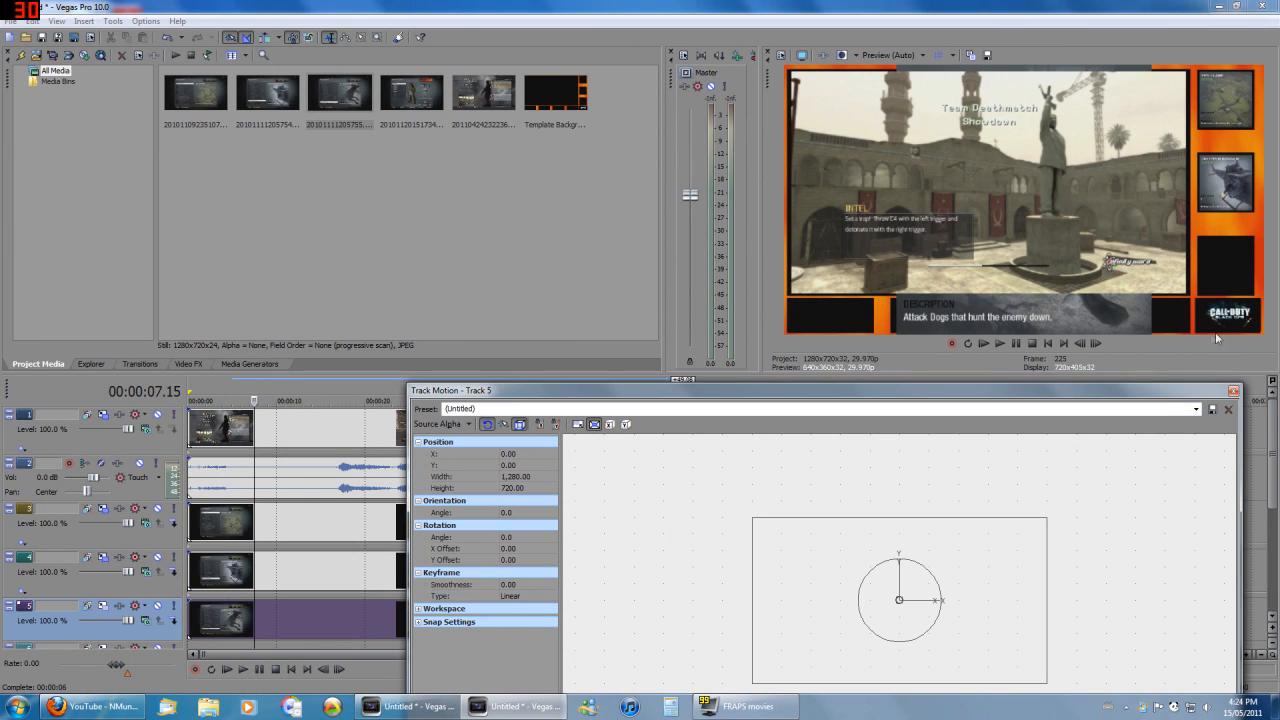
pyautogui.click(1194, 409)
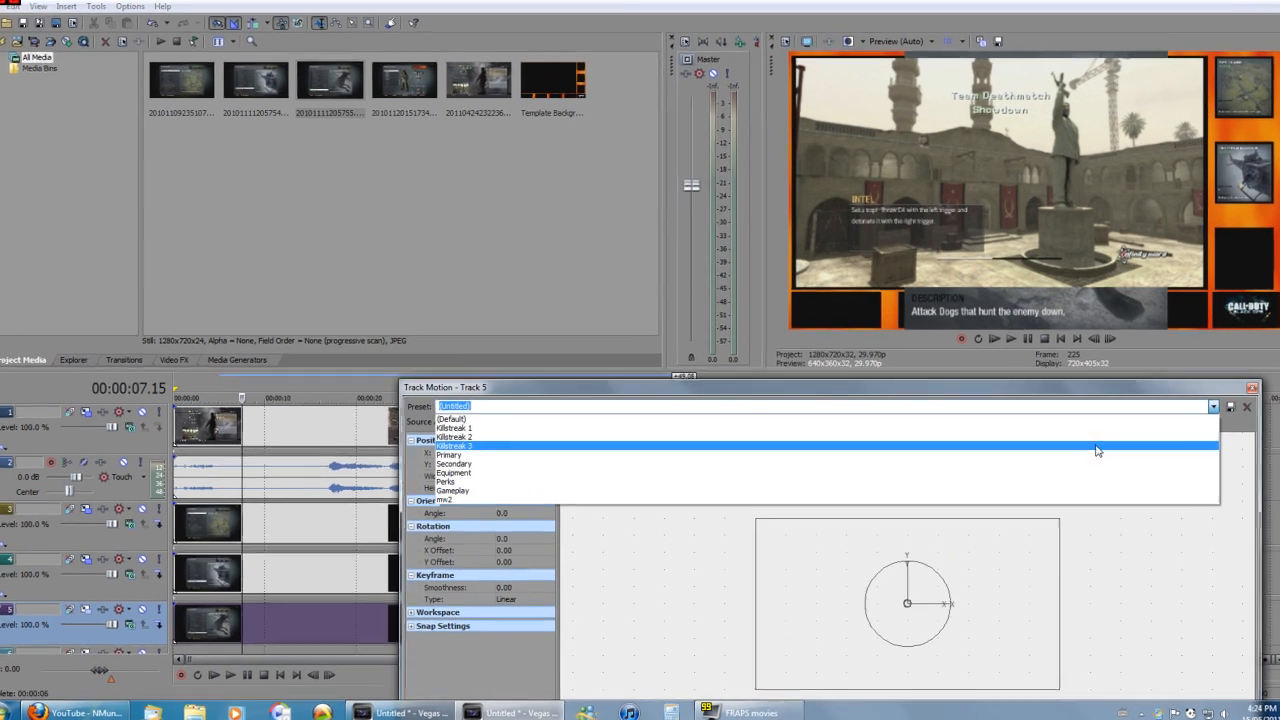
pyautogui.click(1082, 447)
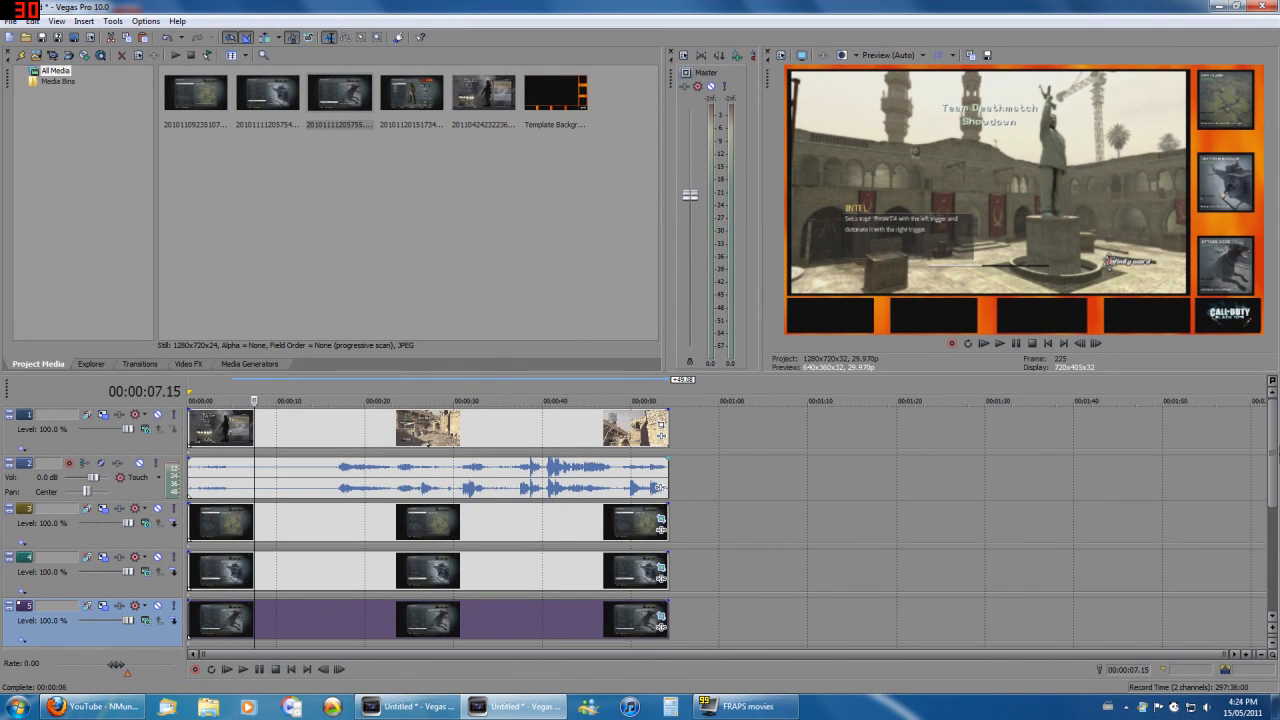
# Insert another empty video track at track 7, above the template background track
pyautogui.moveTo(1274, 478); pyautogui.dragTo(1275, 544)
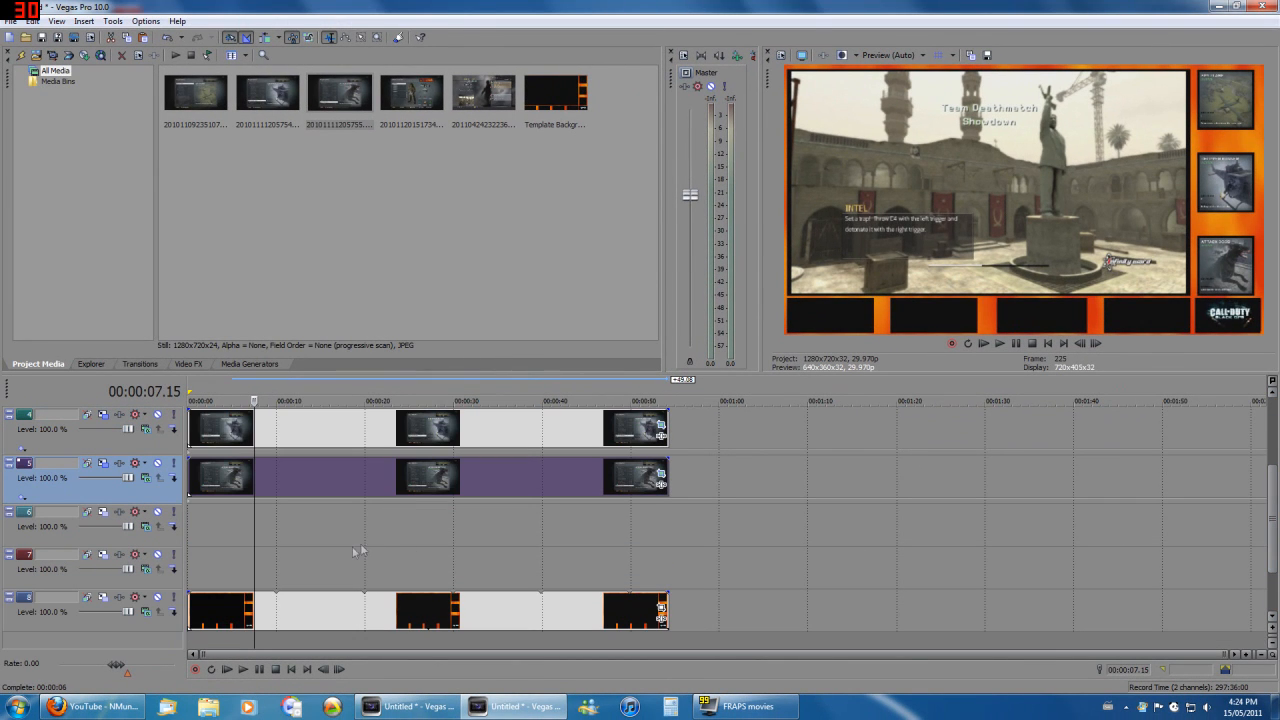
pyautogui.click(4, 569)
pyautogui.rightClick(4, 569)
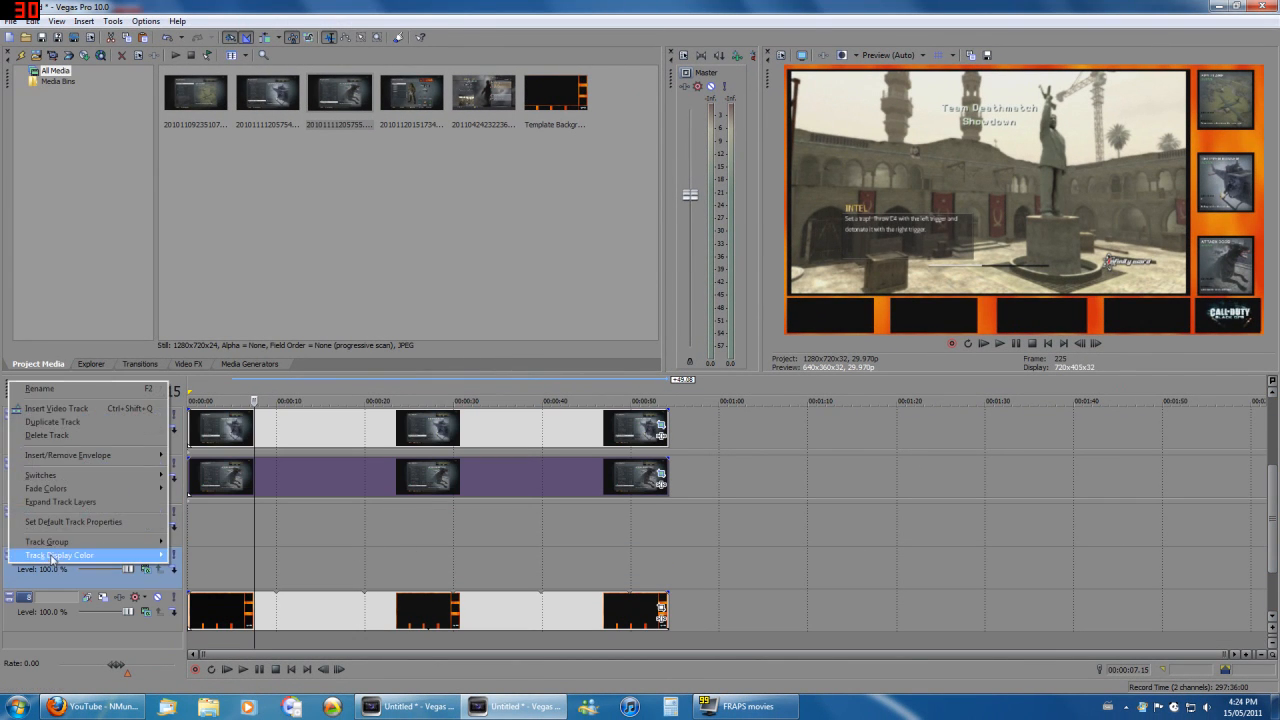
pyautogui.click(33, 418)
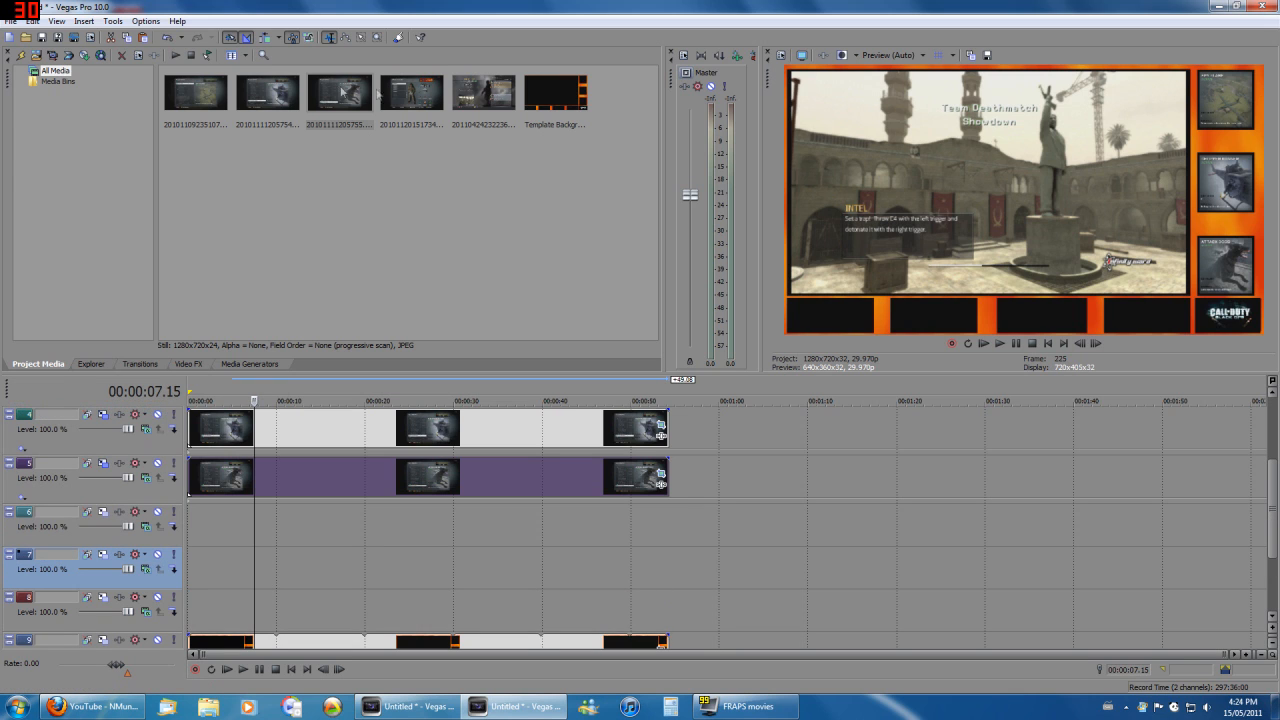
# Place the class setup image on track 6, stretched to the full length of the gameplay clip
pyautogui.moveTo(411, 92); pyautogui.dragTo(668, 525)
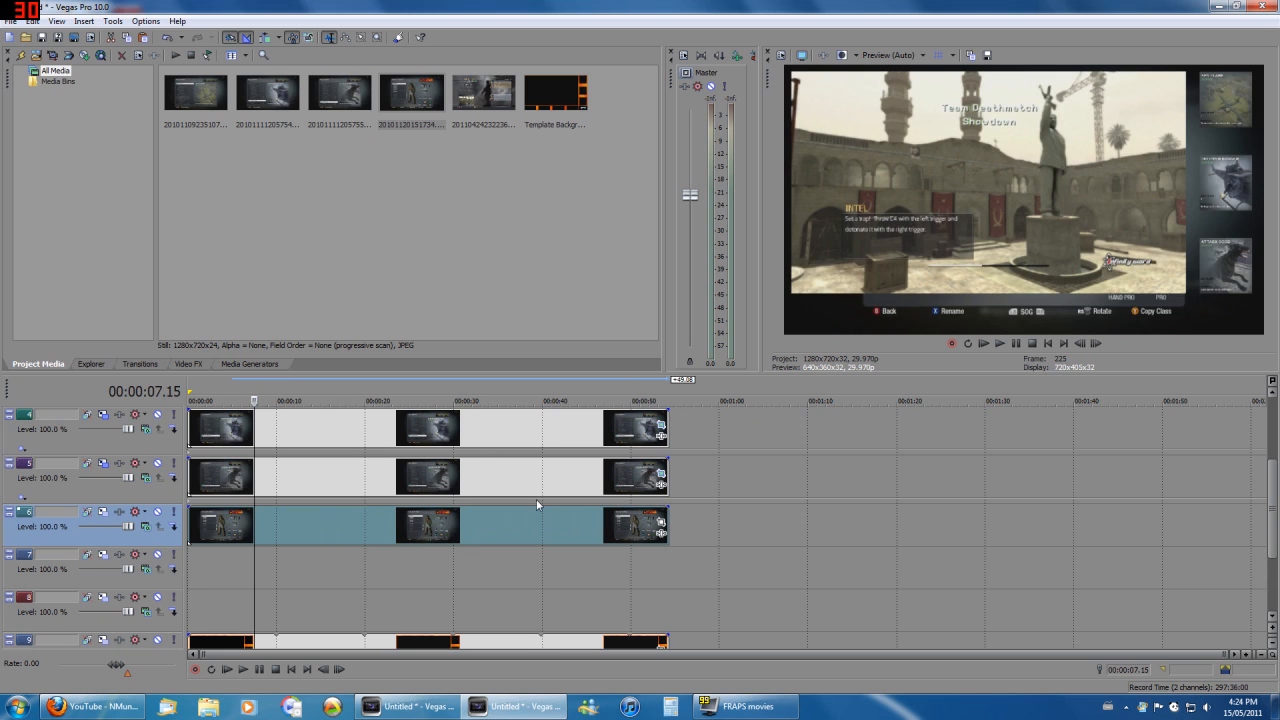
pyautogui.click(518, 474)
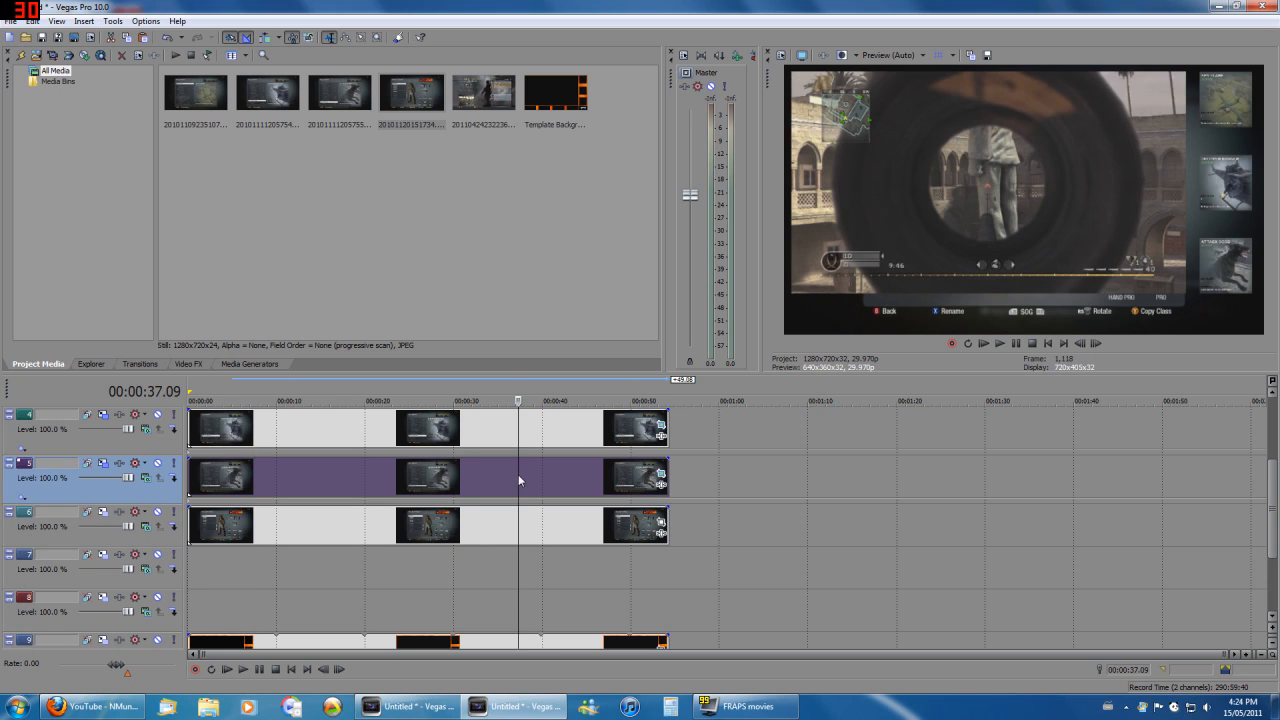
pyautogui.click(369, 486)
pyautogui.click(283, 484)
pyautogui.click(423, 497)
pyautogui.click(571, 494)
pyautogui.click(649, 494)
pyautogui.click(495, 490)
pyautogui.click(389, 489)
pyautogui.click(295, 491)
pyautogui.click(250, 482)
pyautogui.click(213, 482)
pyautogui.click(302, 478)
pyautogui.click(395, 490)
pyautogui.click(411, 495)
pyautogui.click(285, 508)
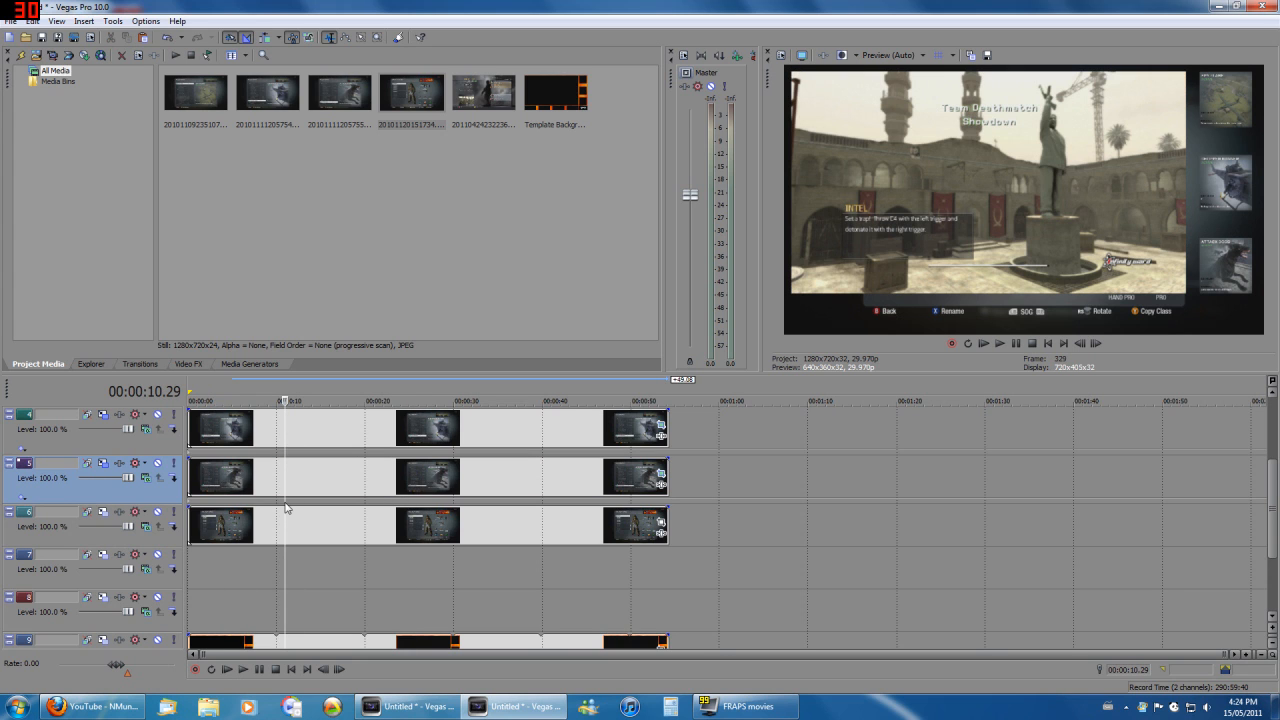
pyautogui.click(220, 528)
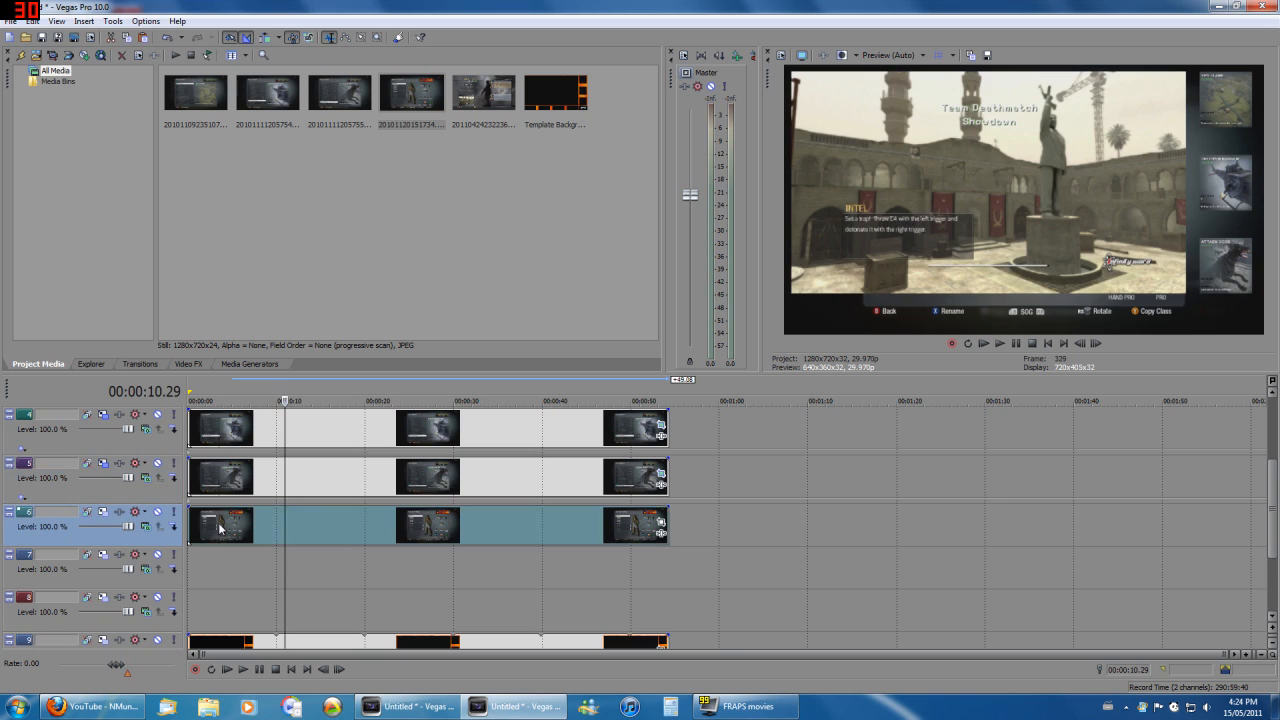
pyautogui.click(103, 511)
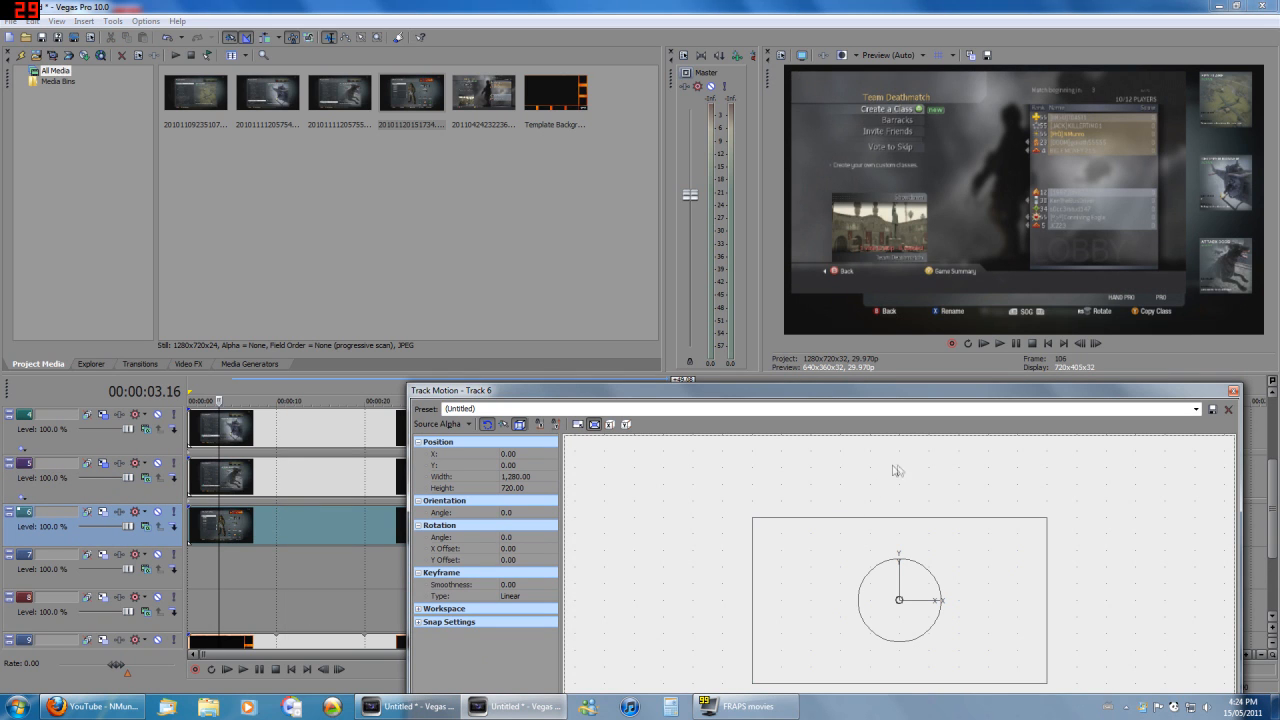
pyautogui.click(1234, 391)
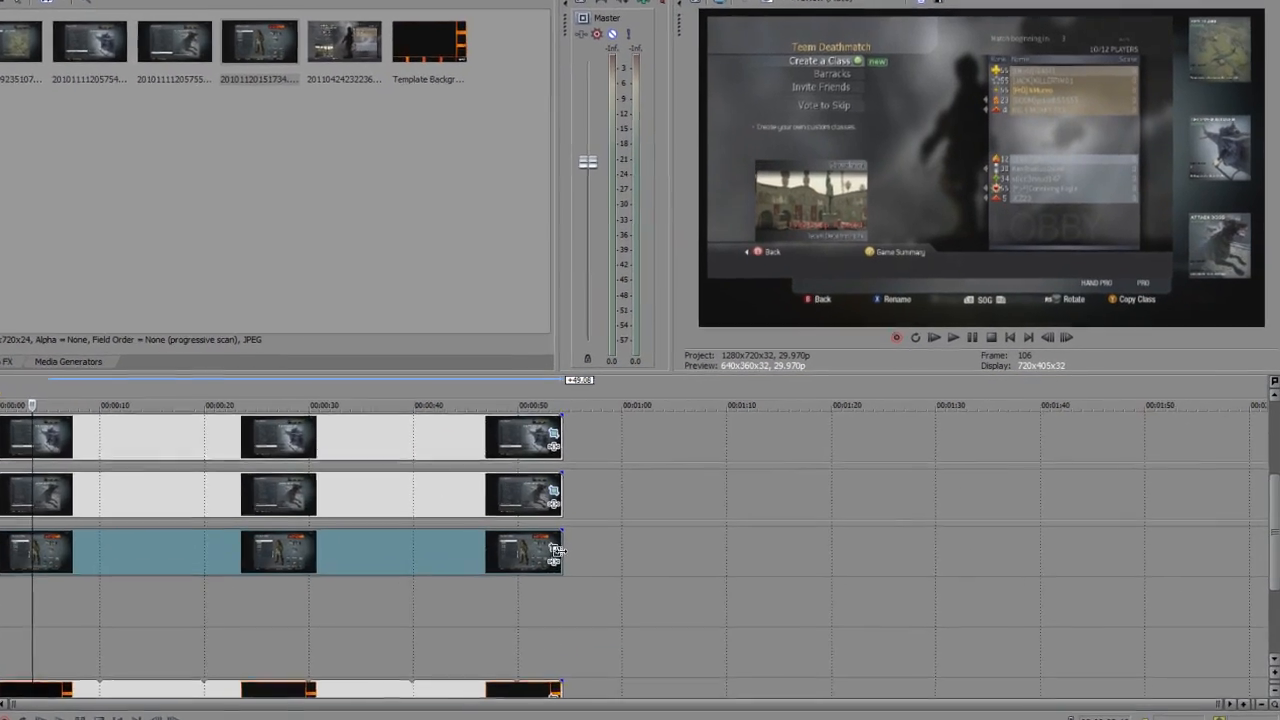
pyautogui.click(556, 549)
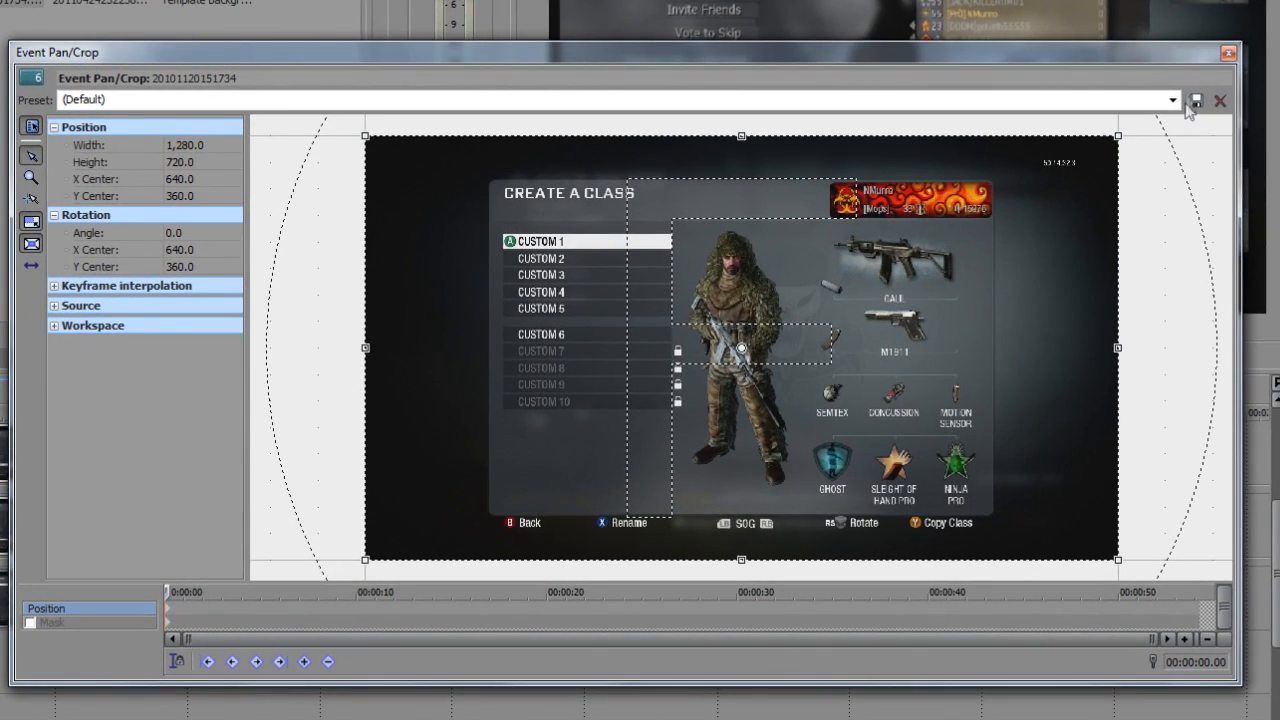
pyautogui.click(1179, 103)
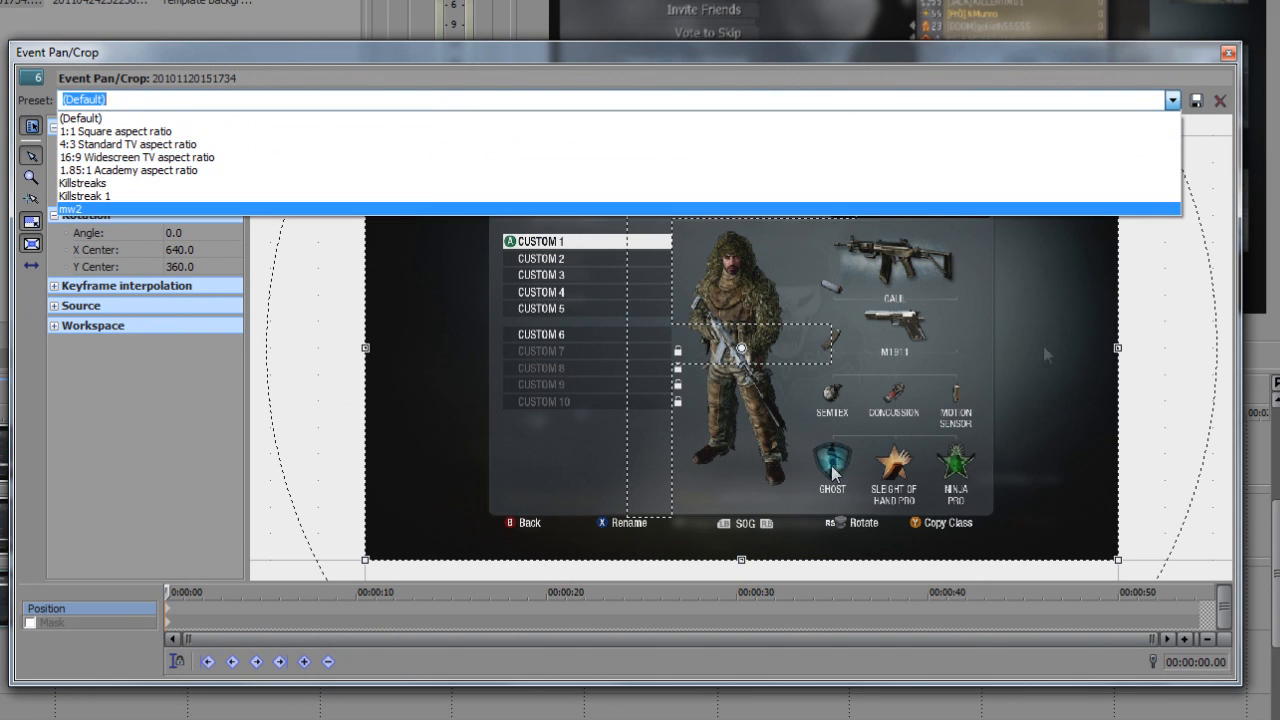
pyautogui.click(83, 568)
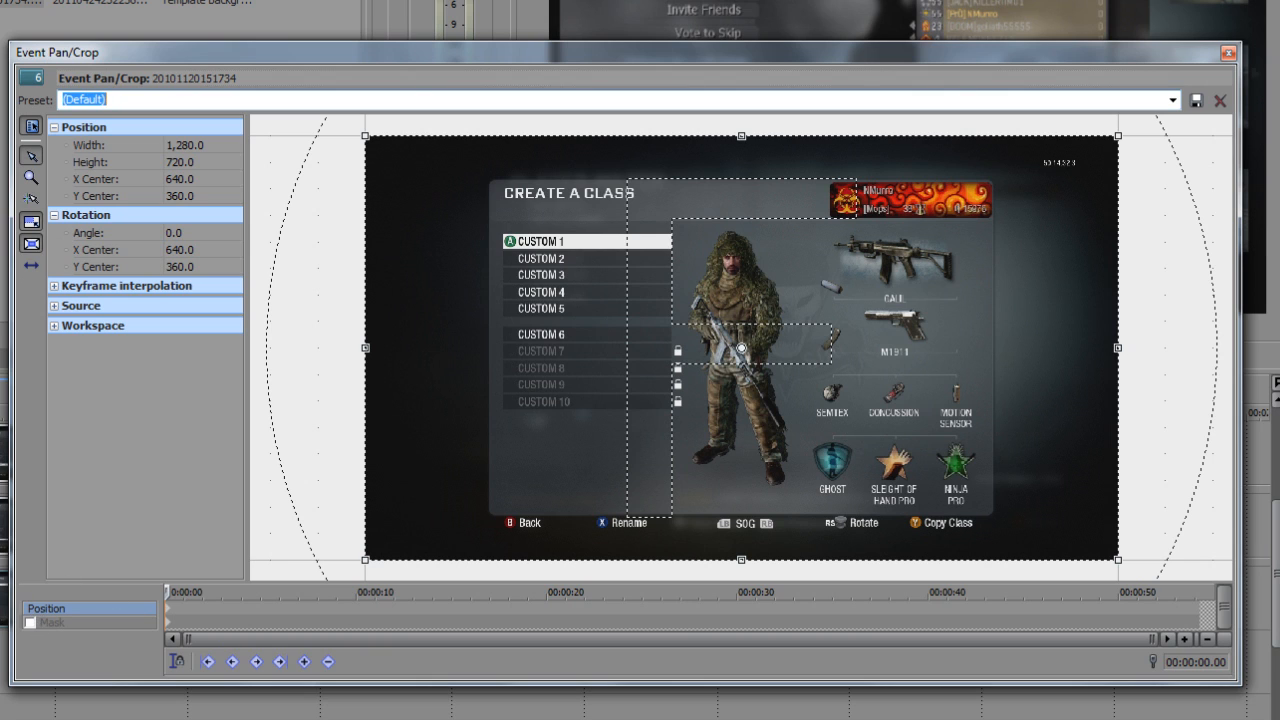
pyautogui.click(1228, 54)
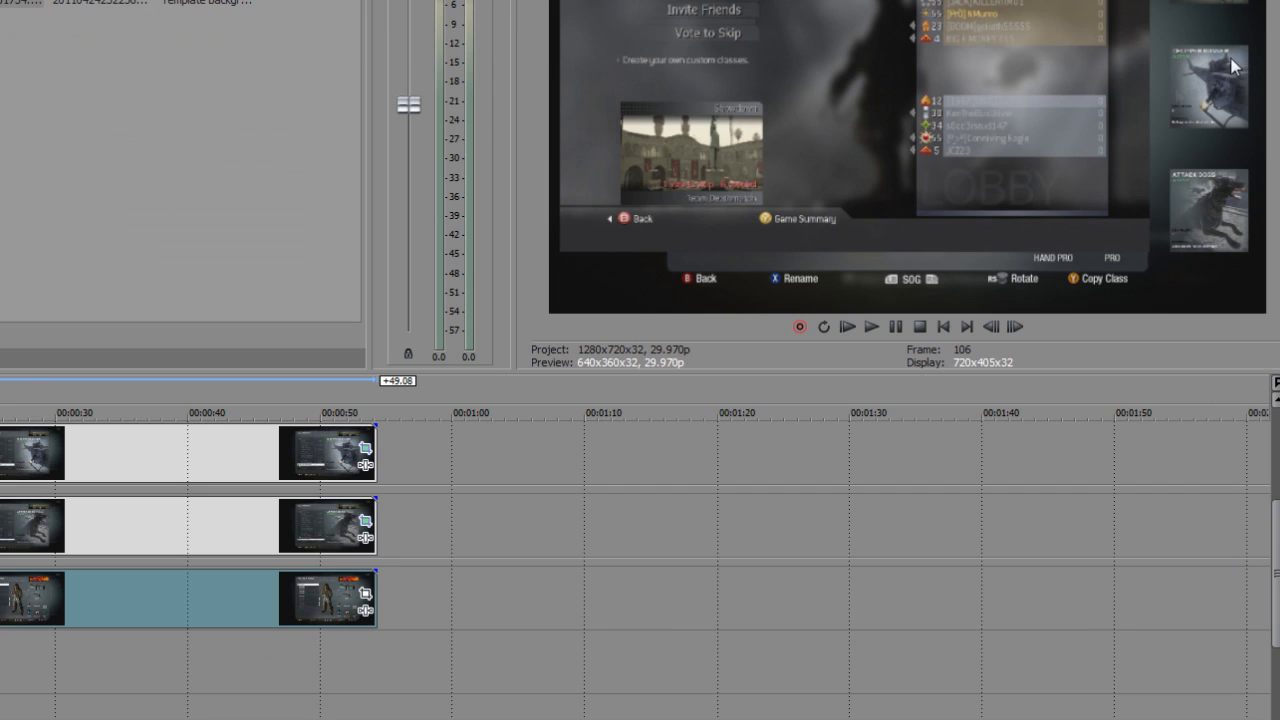
# Enable masking in Pan/Crop for the class image on track 6 and draw a four-point mask around the primary weapon
pyautogui.click(366, 594)
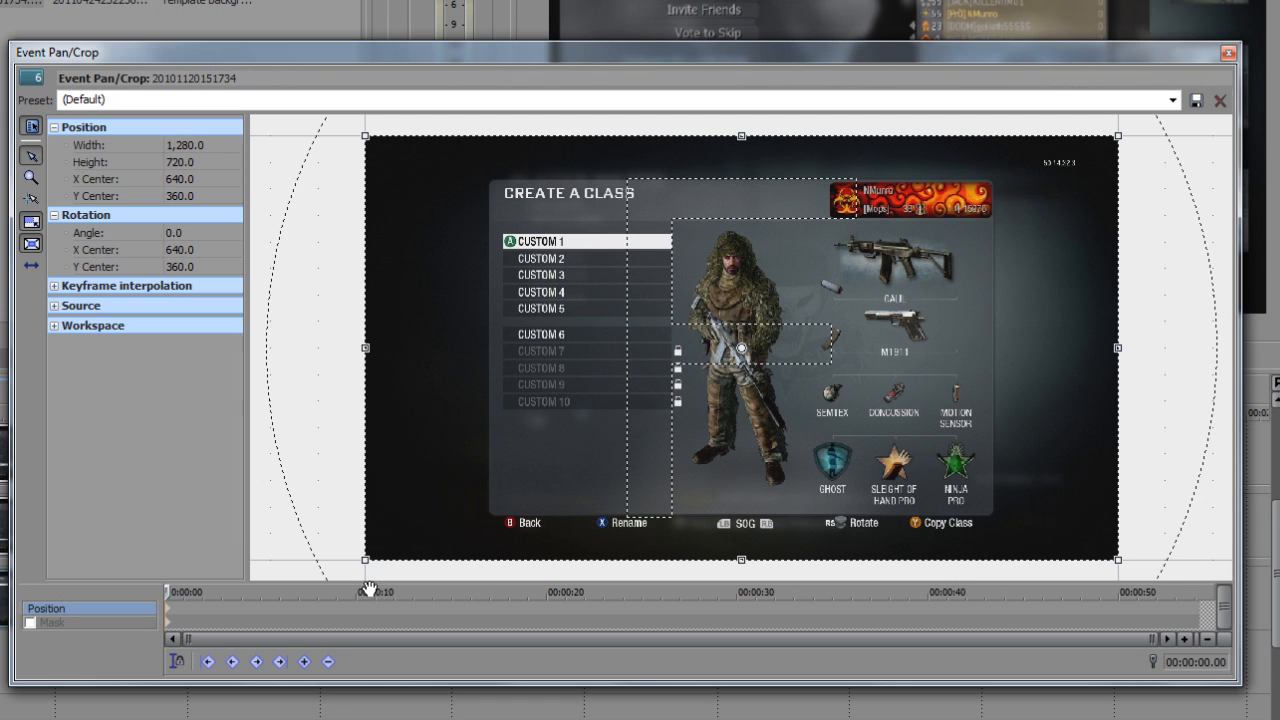
pyautogui.click(31, 623)
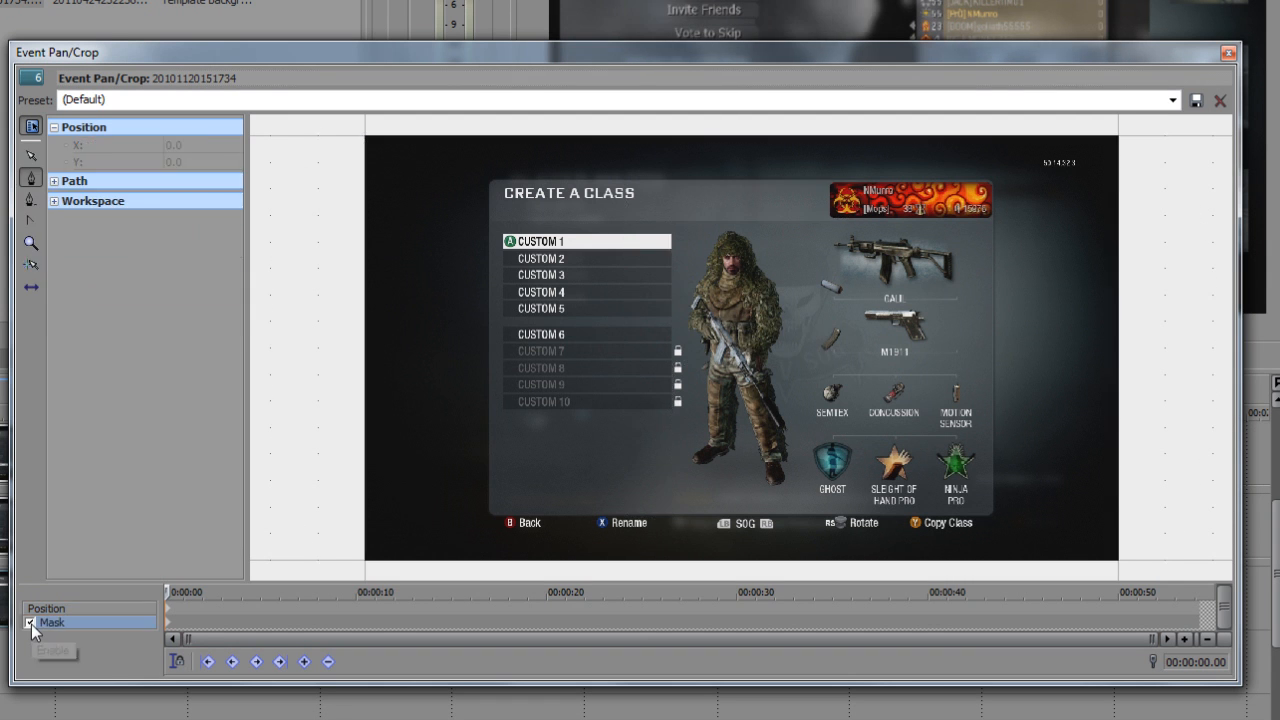
pyautogui.click(816, 237)
pyautogui.click(965, 233)
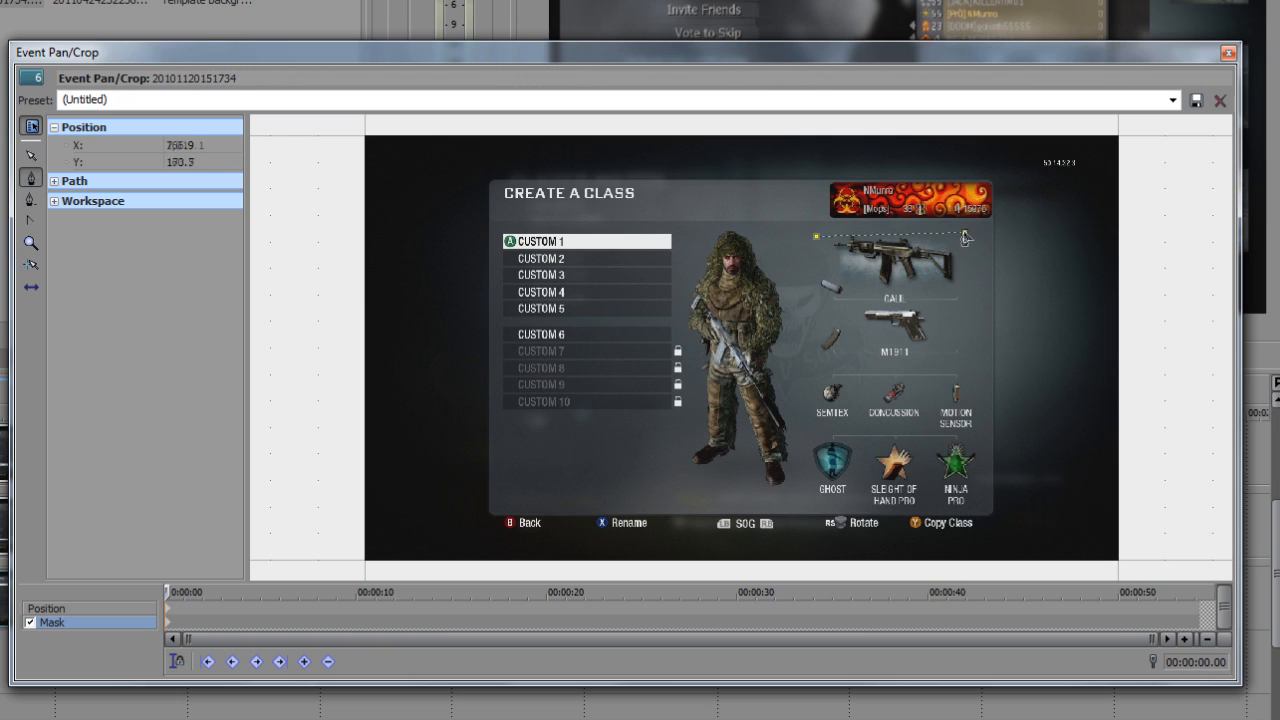
pyautogui.click(969, 310)
pyautogui.click(822, 305)
pyautogui.click(816, 237)
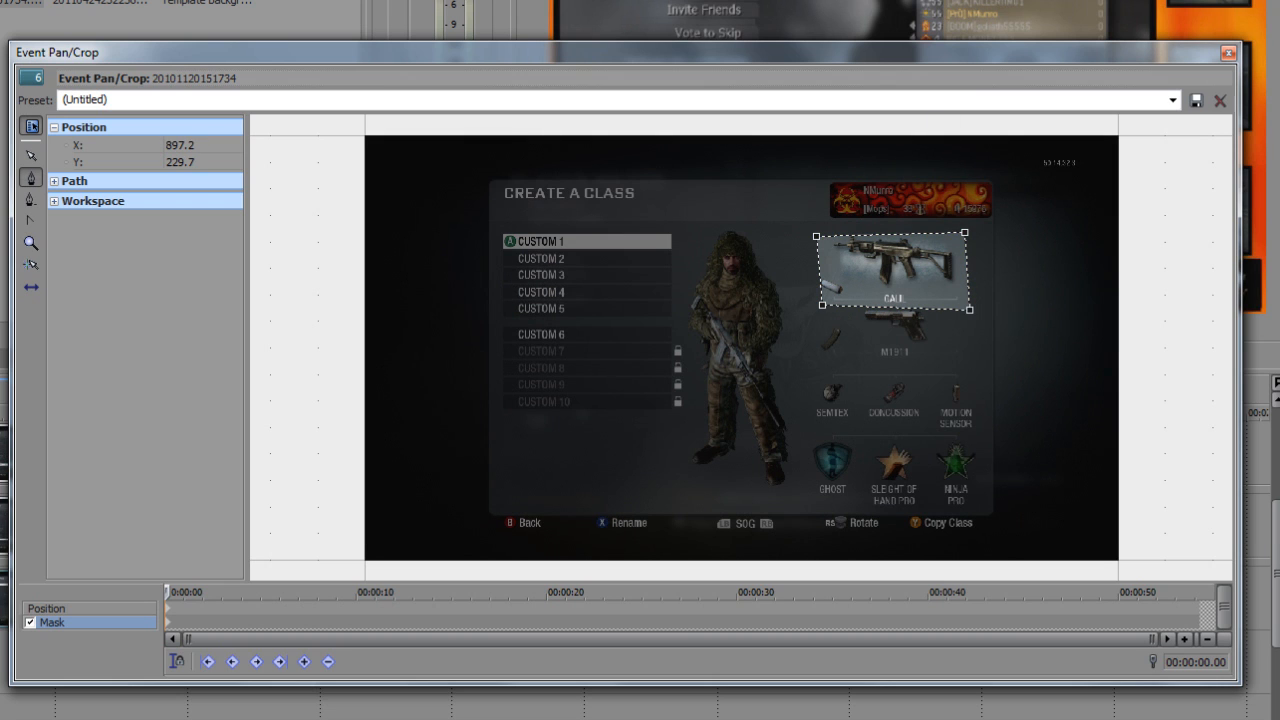
pyautogui.moveTo(894, 58); pyautogui.dragTo(881, 207)
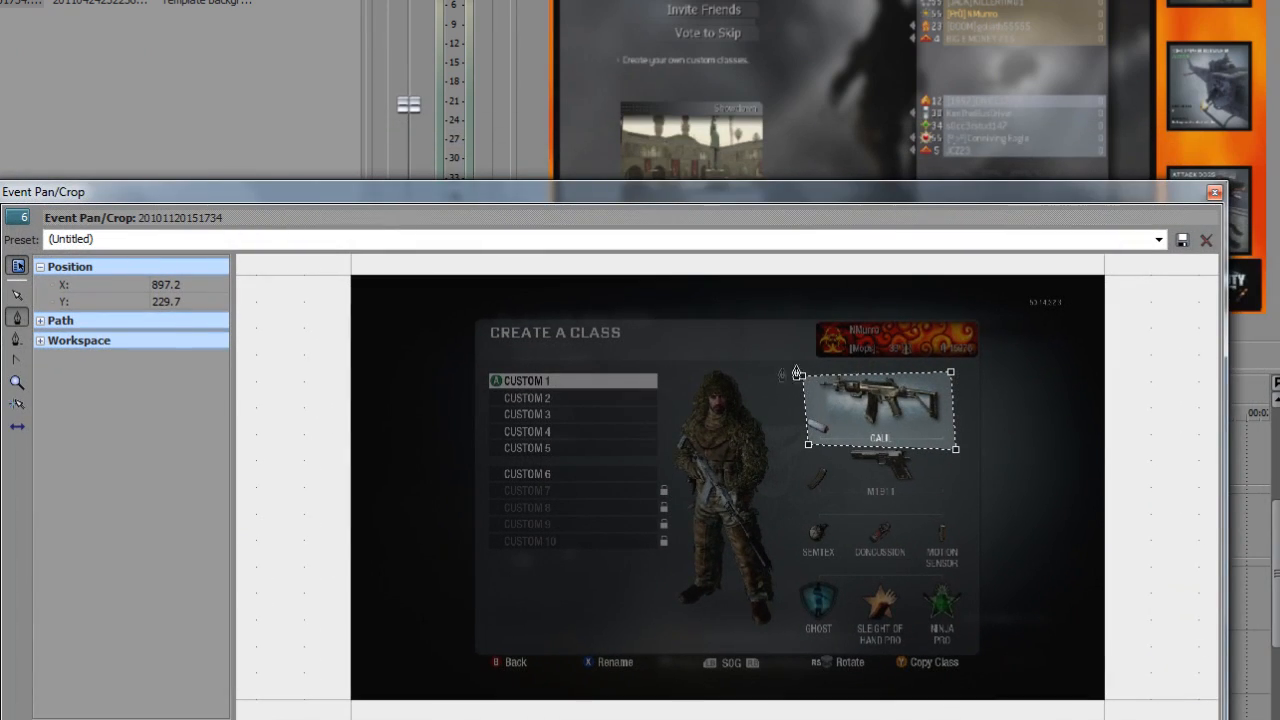
# Undo the hand-drawn mask points around the primary weapon and try starting the outline again
pyautogui.hotkey('ctrl', 'z')
pyautogui.hotkey('ctrl', 'z')
pyautogui.hotkey('ctrl', 'z')
pyautogui.hotkey('ctrl', 'z')
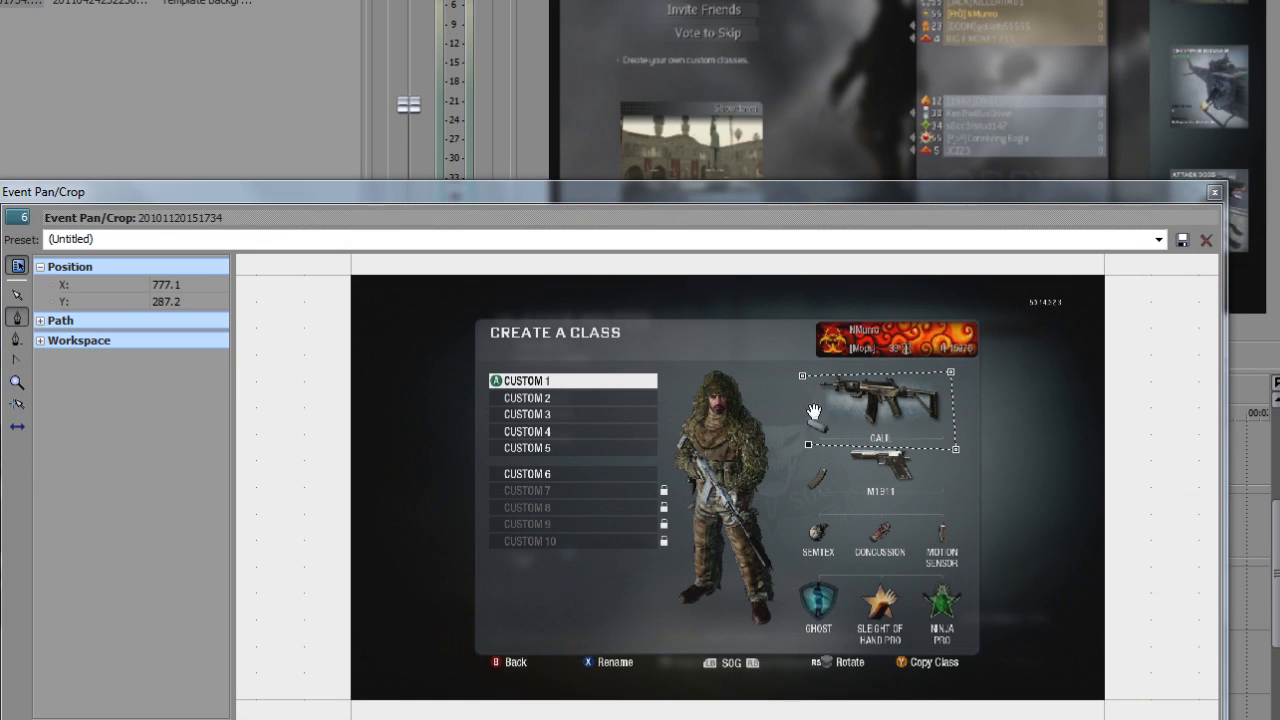
pyautogui.hotkey('ctrl', 'z')
pyautogui.click(804, 375)
pyautogui.click(946, 372)
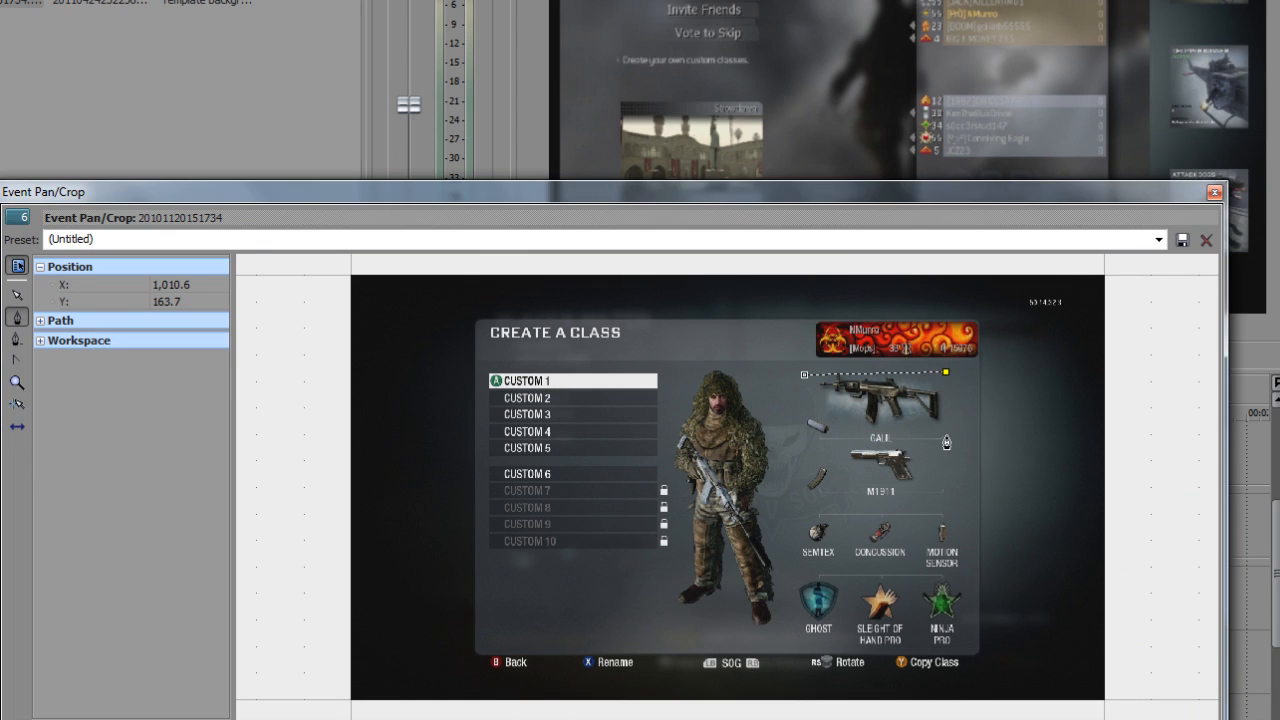
pyautogui.hotkey('ctrl', 'z')
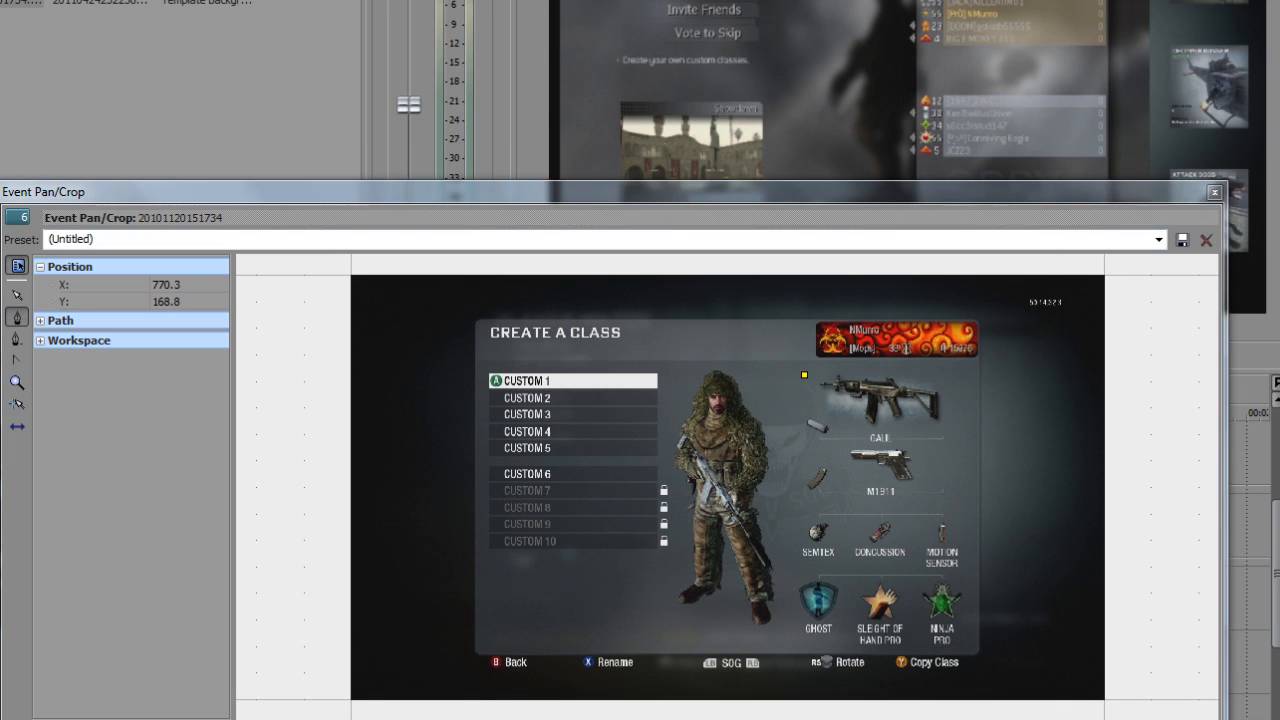
# Apply the Primary mask preset to the class image on track 6 and close its Pan/Crop window
pyautogui.click(1160, 240)
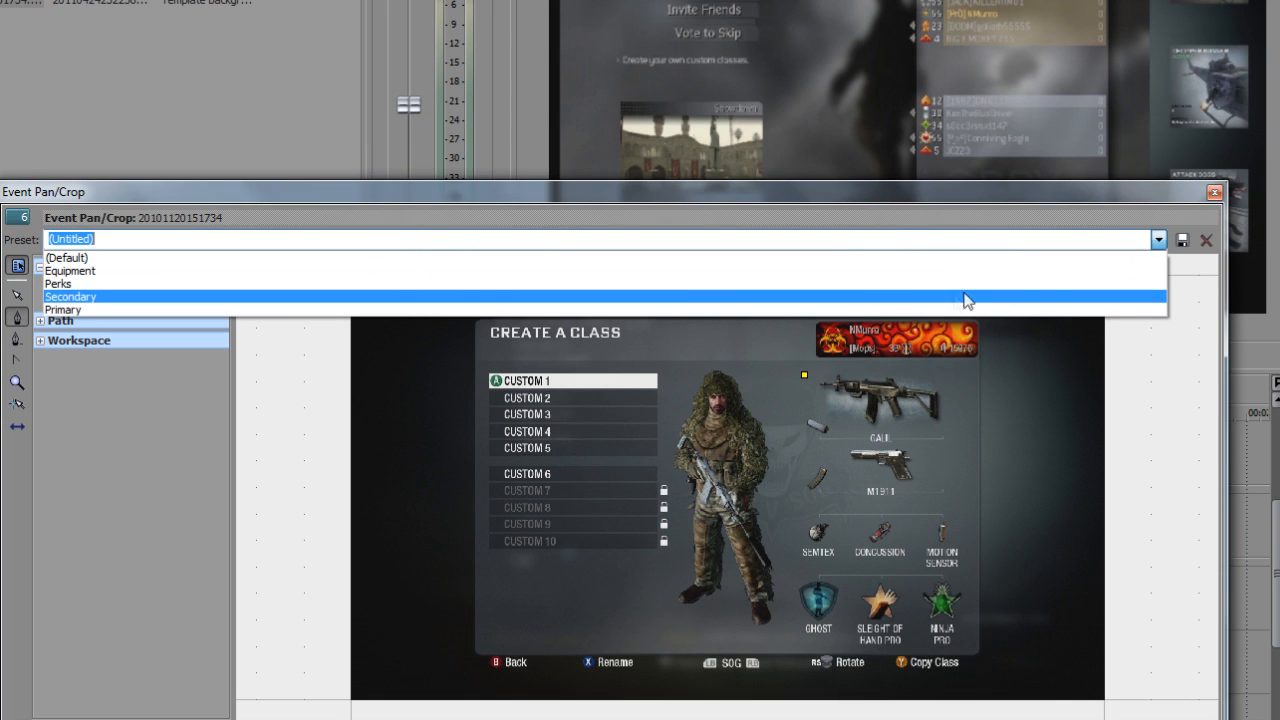
pyautogui.click(627, 309)
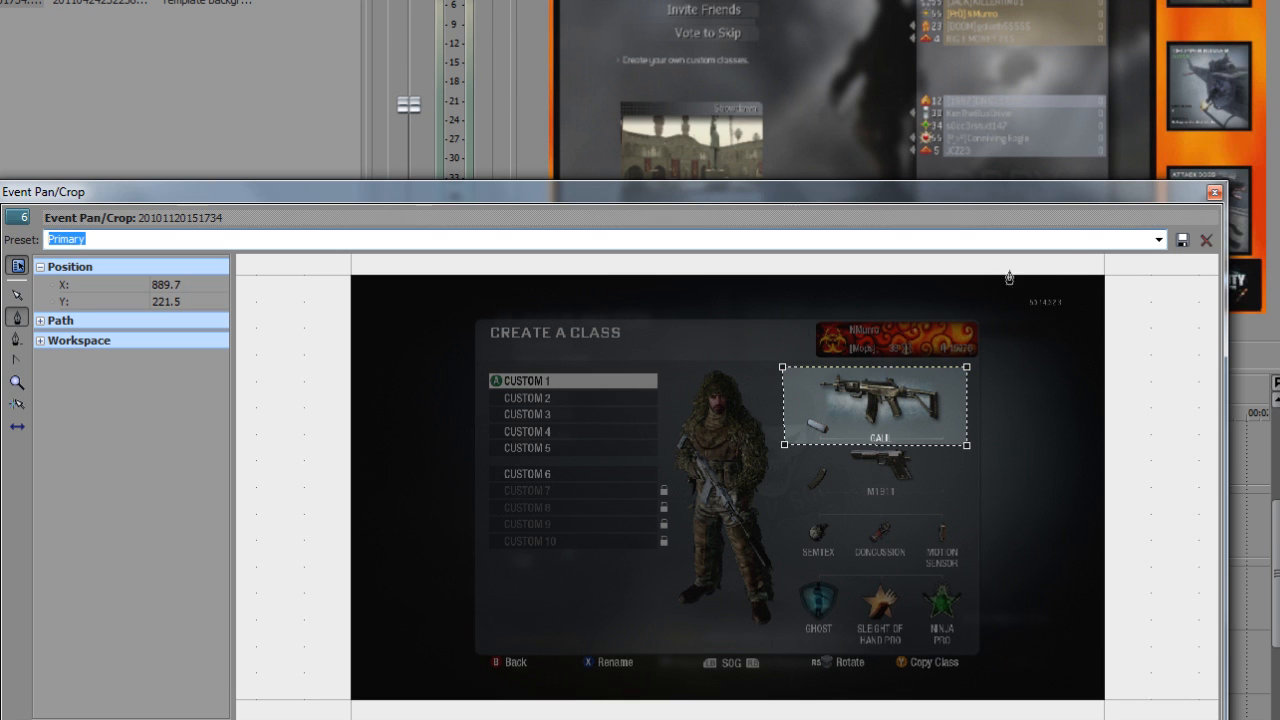
pyautogui.click(1215, 192)
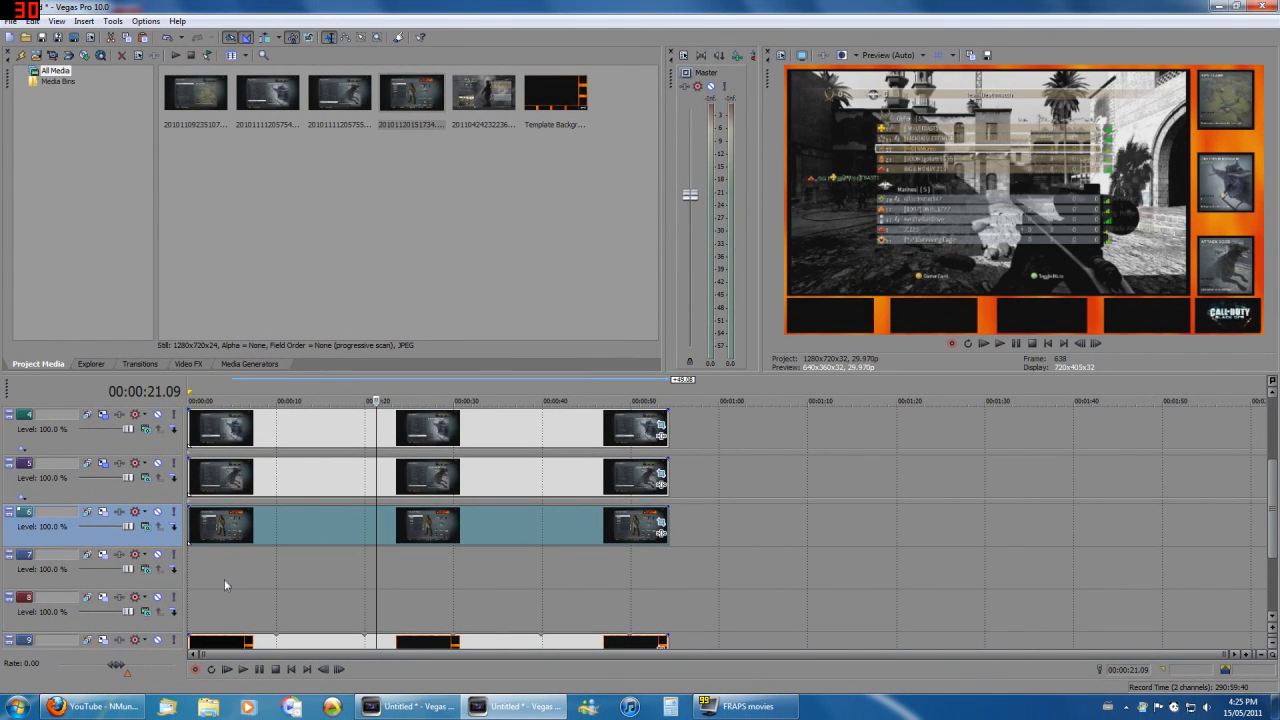
# Paste copies of the masked class image onto the empty tracks 7 and 8
pyautogui.click(227, 582)
pyautogui.hotkey('ctrl', 'v')
pyautogui.click(200, 612)
pyautogui.hotkey('ctrl', 'v')
# Insert another video track at track 8 and paste a third copy of the masked class image onto it
pyautogui.rightClick(70, 610)
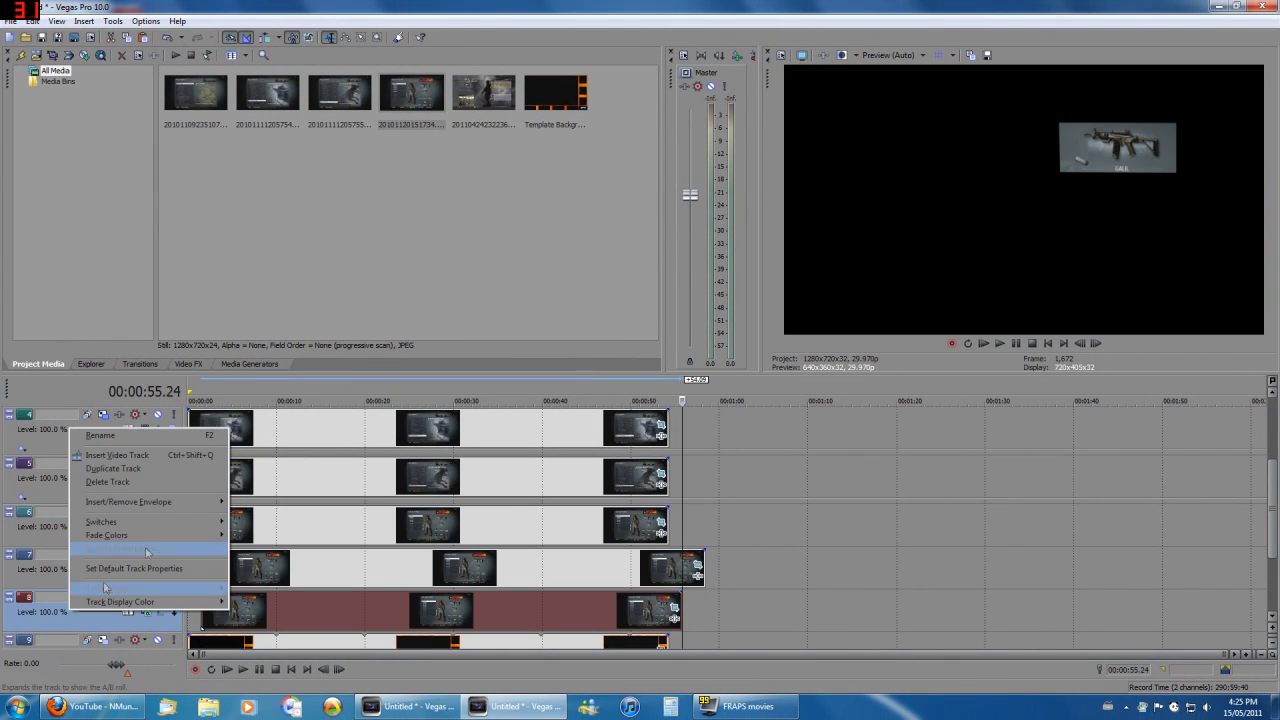
pyautogui.click(114, 461)
pyautogui.click(240, 604)
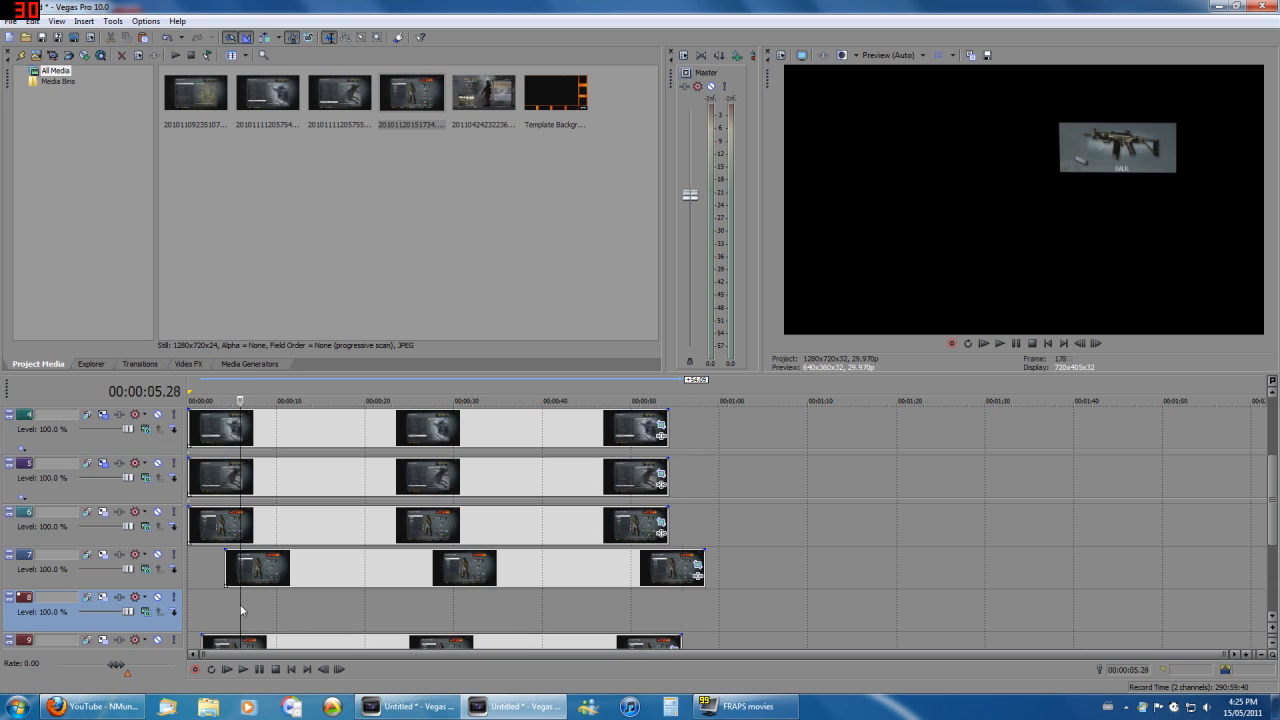
pyautogui.hotkey('ctrl', 'v')
# Align the three pasted class image copies on tracks 7, 8 and 9 with the start of the timeline
pyautogui.moveTo(313, 602); pyautogui.dragTo(142, 607)
pyautogui.moveTo(292, 571); pyautogui.dragTo(232, 577)
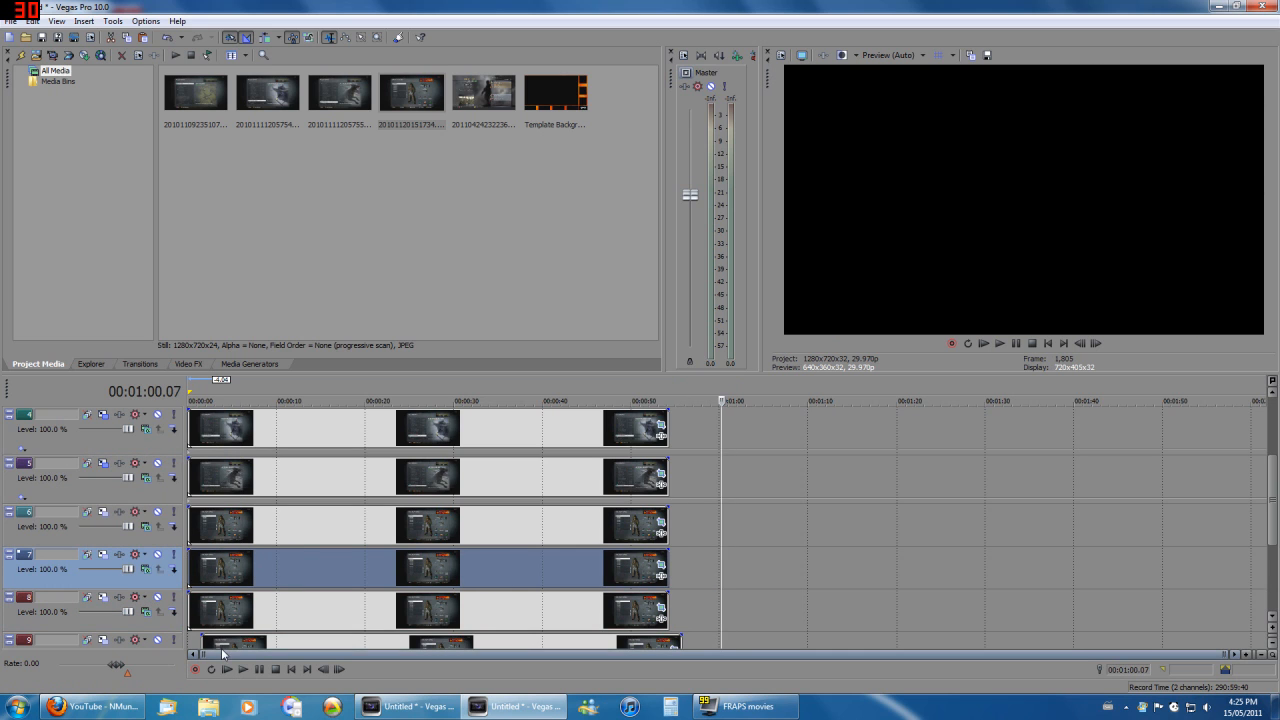
pyautogui.moveTo(229, 644); pyautogui.dragTo(205, 643)
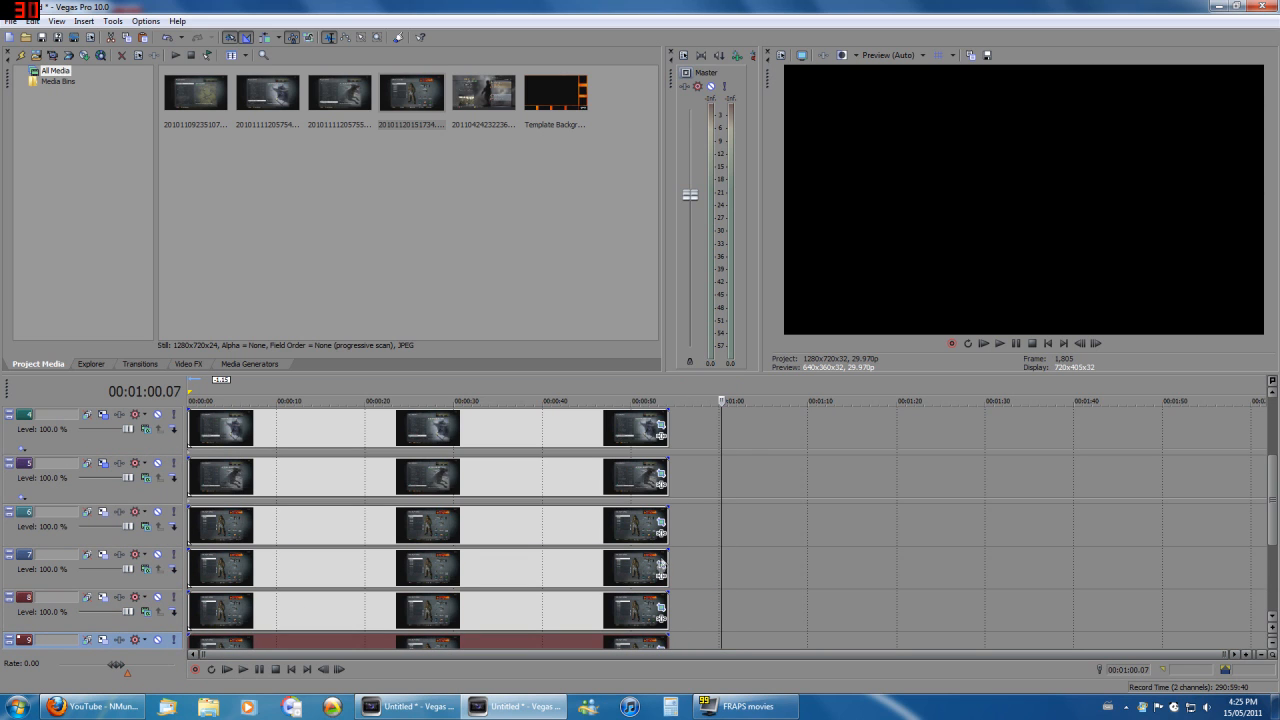
# Apply the Secondary mask preset to the class image on track 7 in Pan/Crop
pyautogui.click(660, 566)
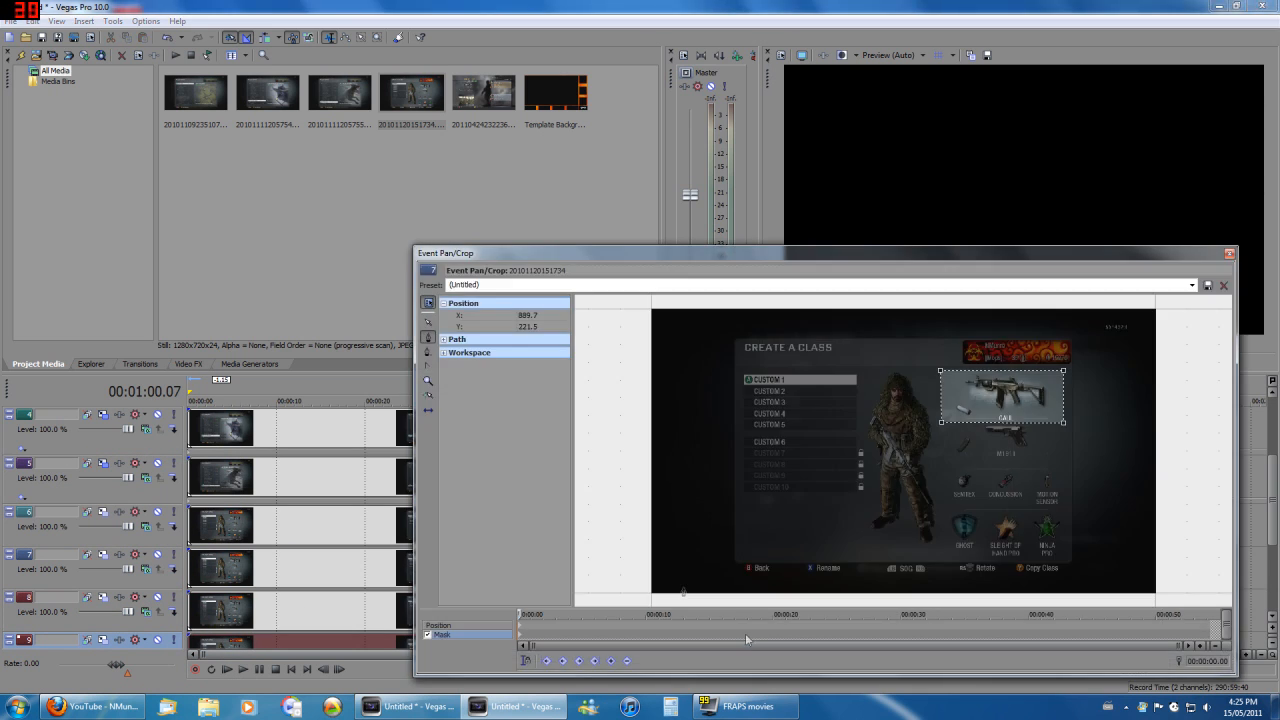
pyautogui.click(1192, 285)
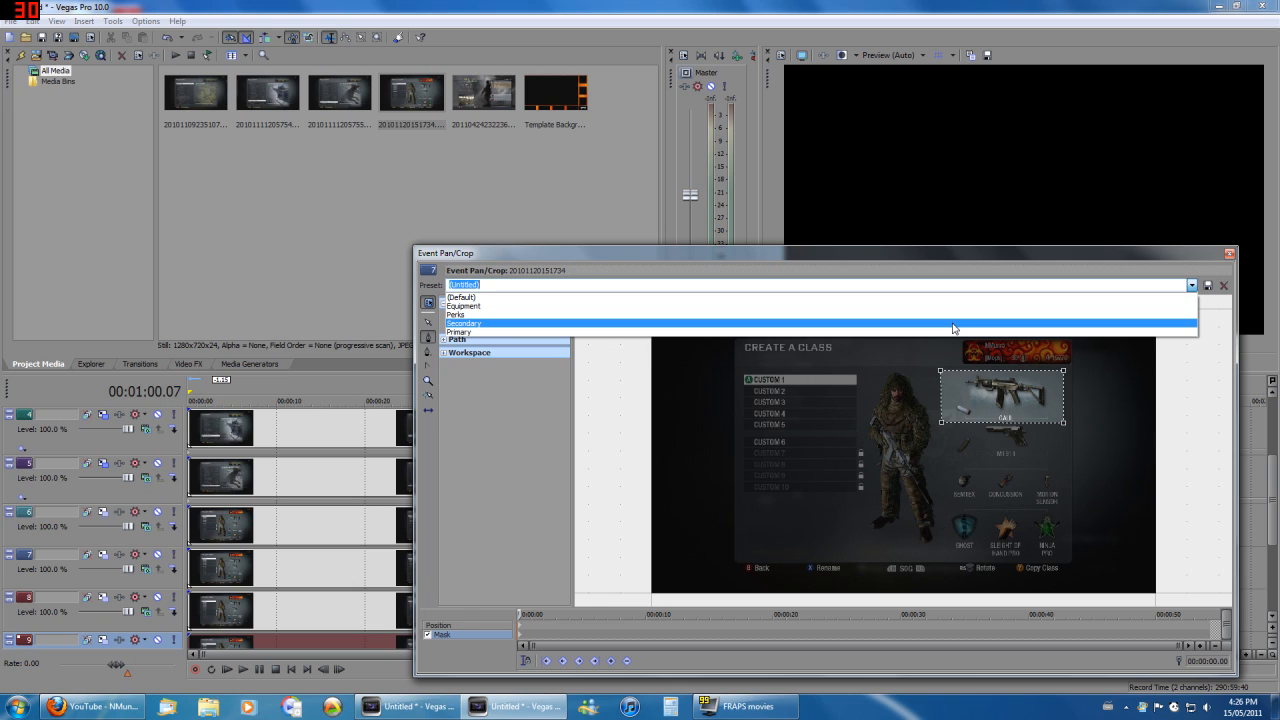
pyautogui.click(953, 324)
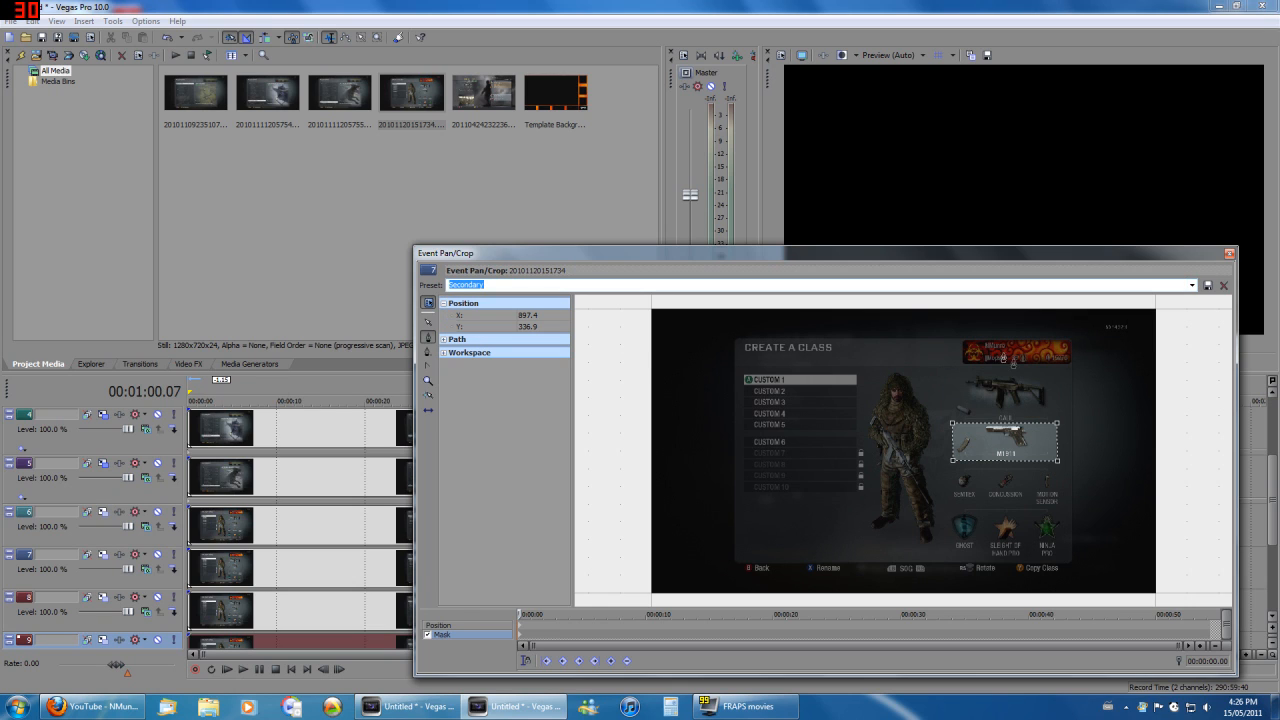
pyautogui.click(1230, 254)
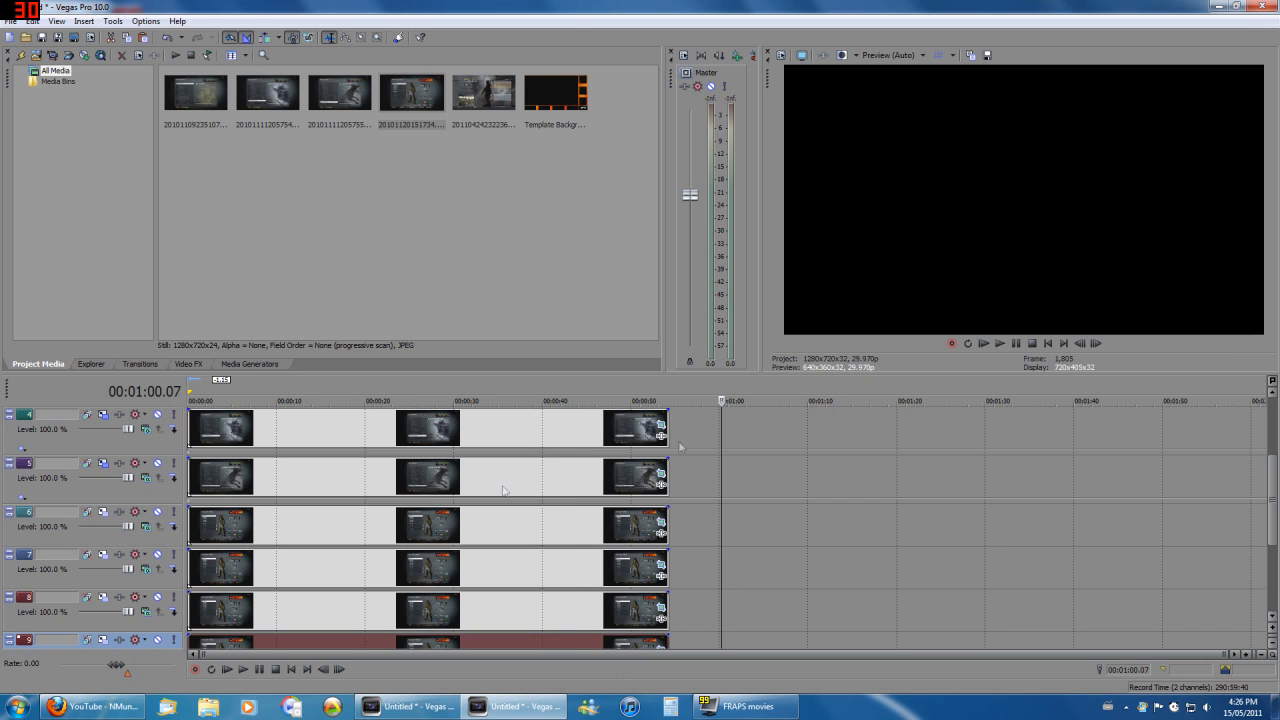
# Apply the Equipment mask preset to the class image on track 8 in Pan/Crop
pyautogui.click(660, 607)
pyautogui.click(1191, 285)
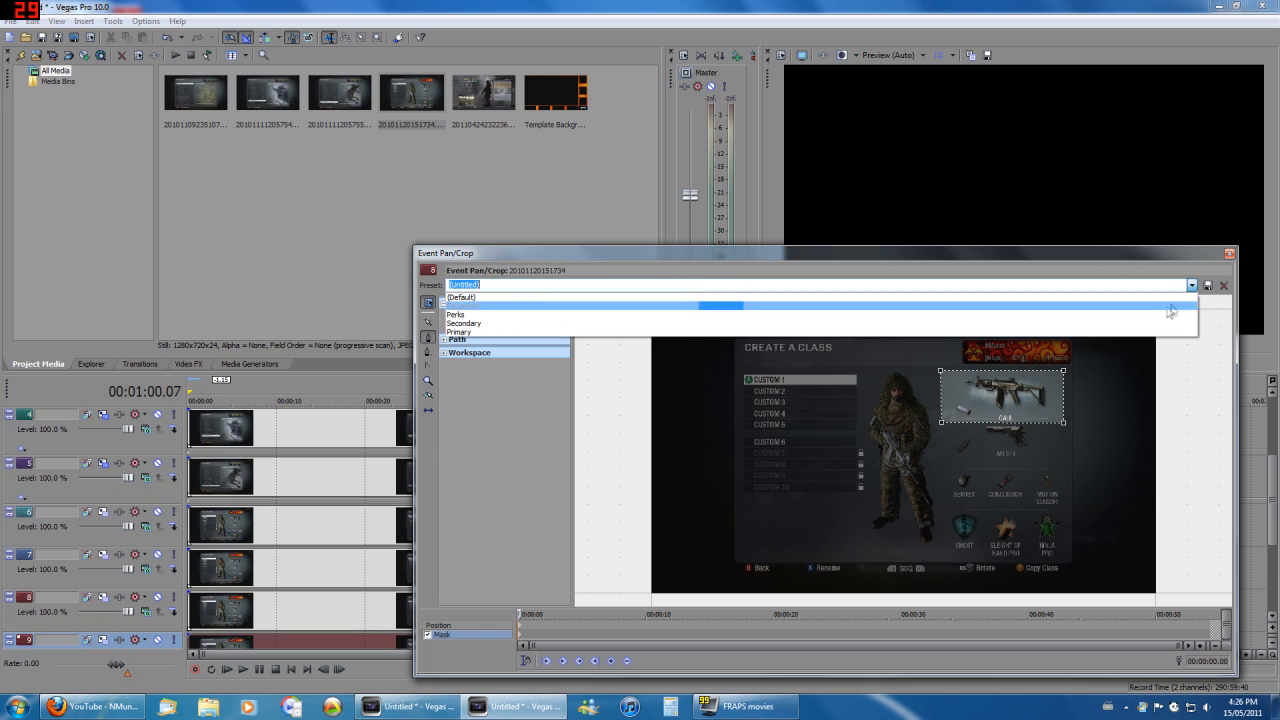
pyautogui.click(1136, 306)
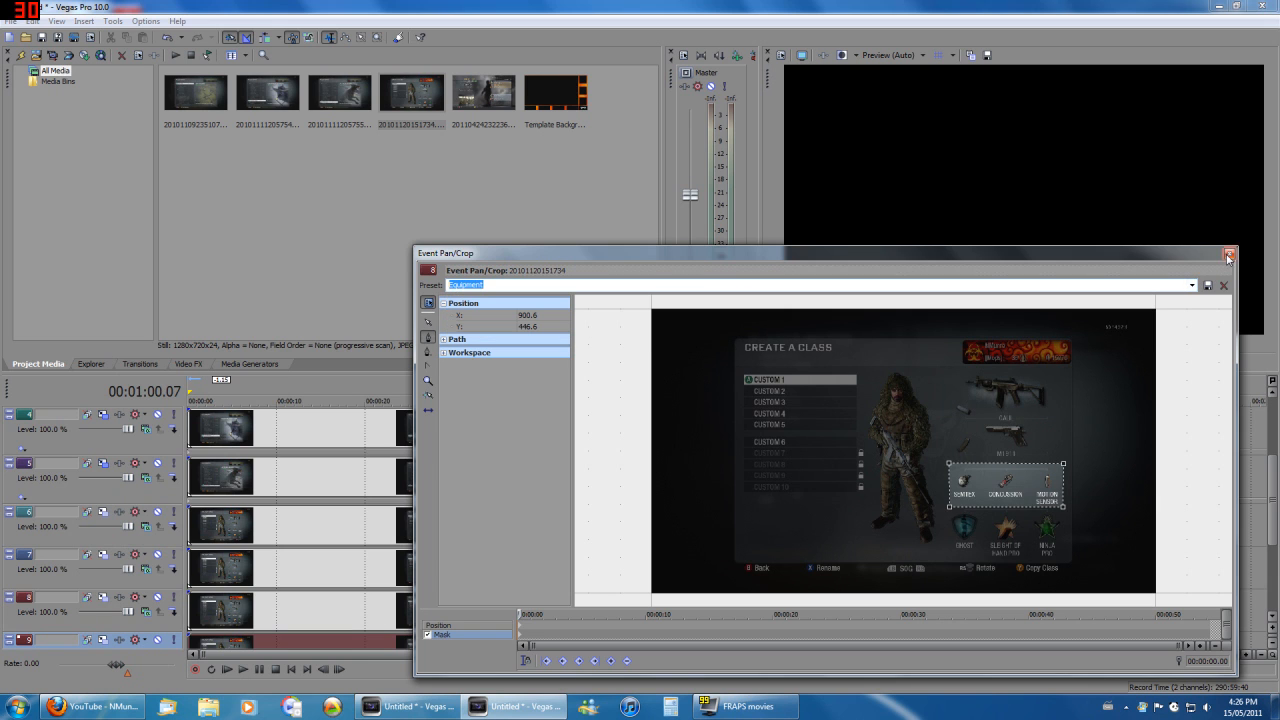
pyautogui.click(1229, 255)
# Apply the Perks mask preset to the class image on track 9 in Pan/Crop
pyautogui.click(662, 648)
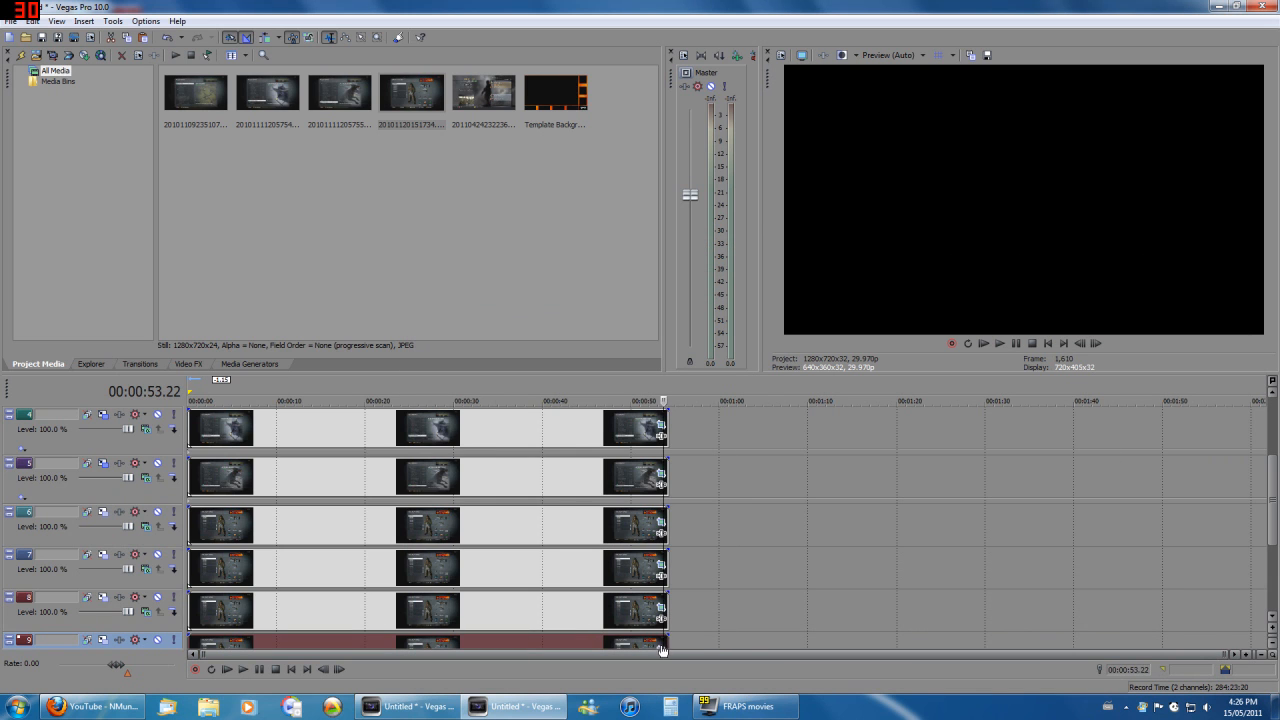
pyautogui.click(661, 647)
pyautogui.click(1191, 285)
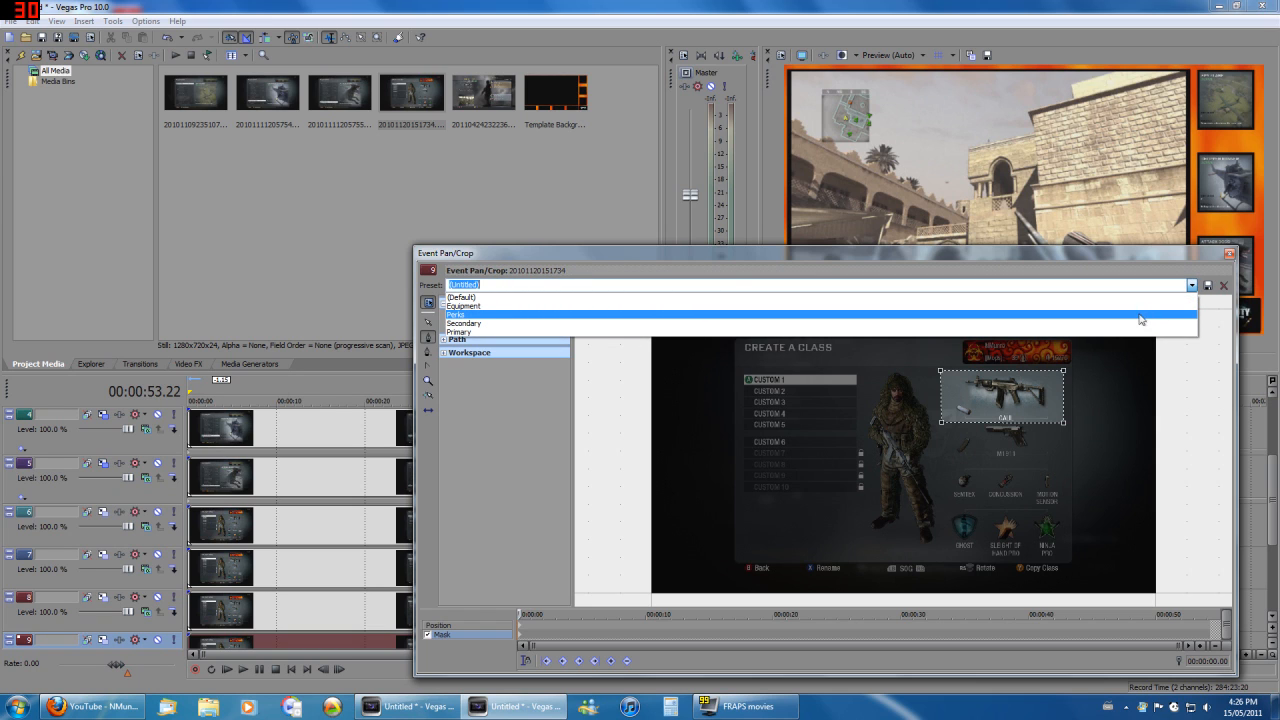
pyautogui.click(1140, 315)
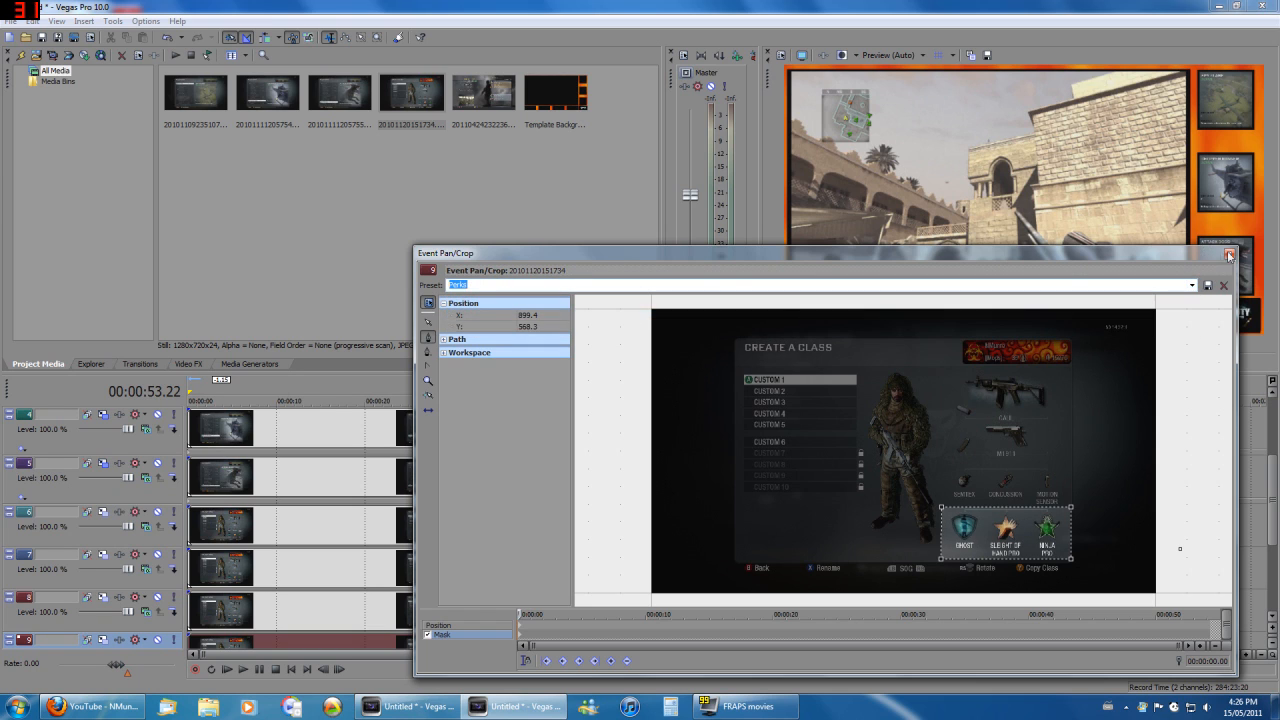
pyautogui.click(1229, 255)
# Apply the Primary track motion preset to the class image on track 6, with the preview at about 20 seconds
pyautogui.click(366, 557)
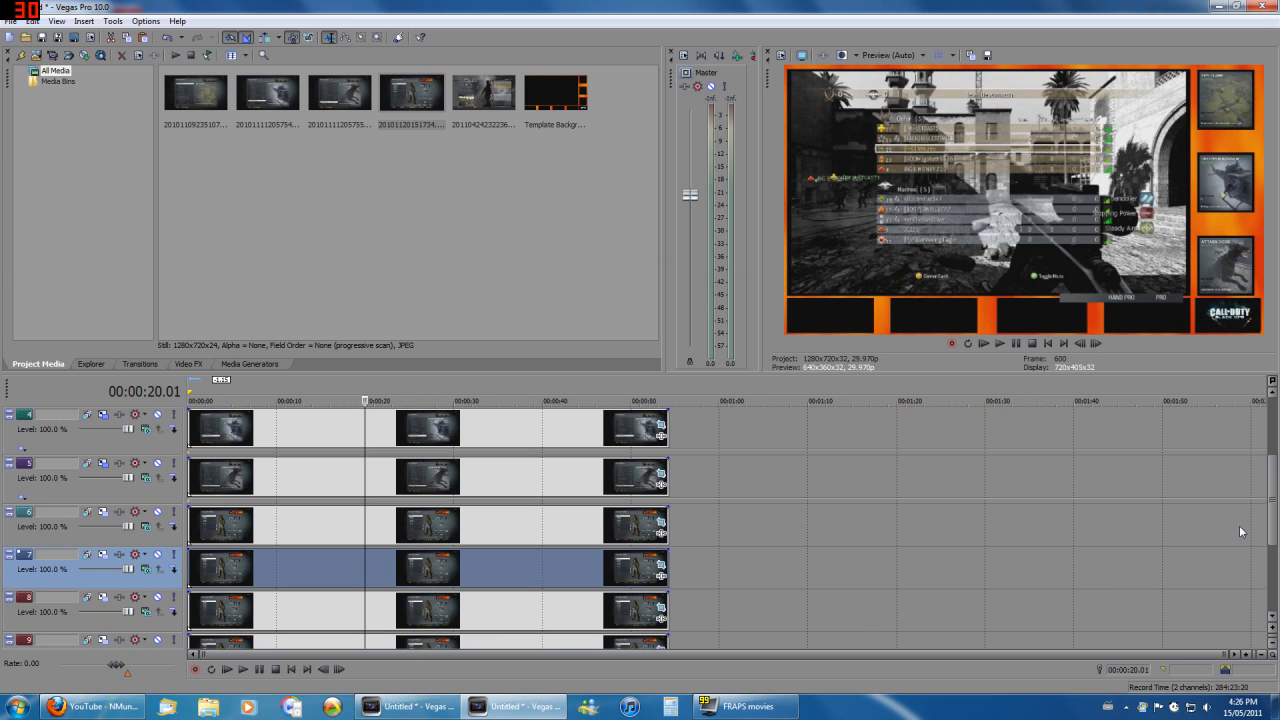
pyautogui.click(105, 516)
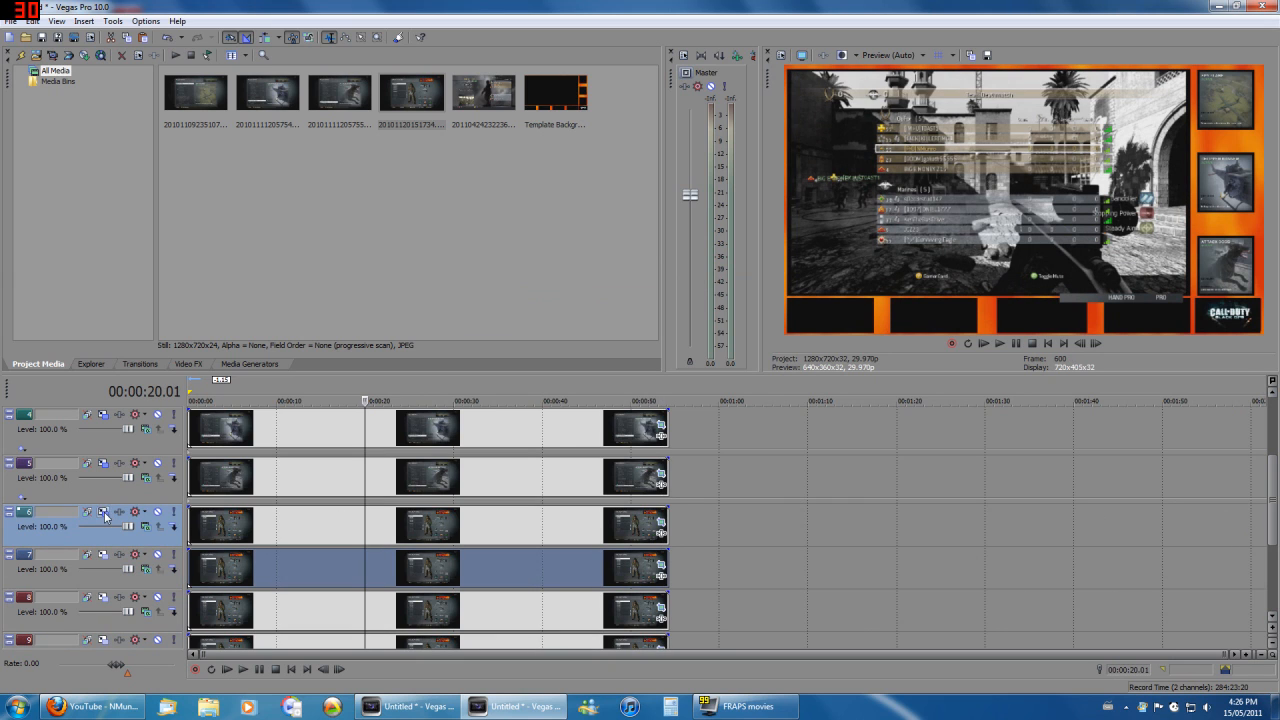
pyautogui.click(104, 514)
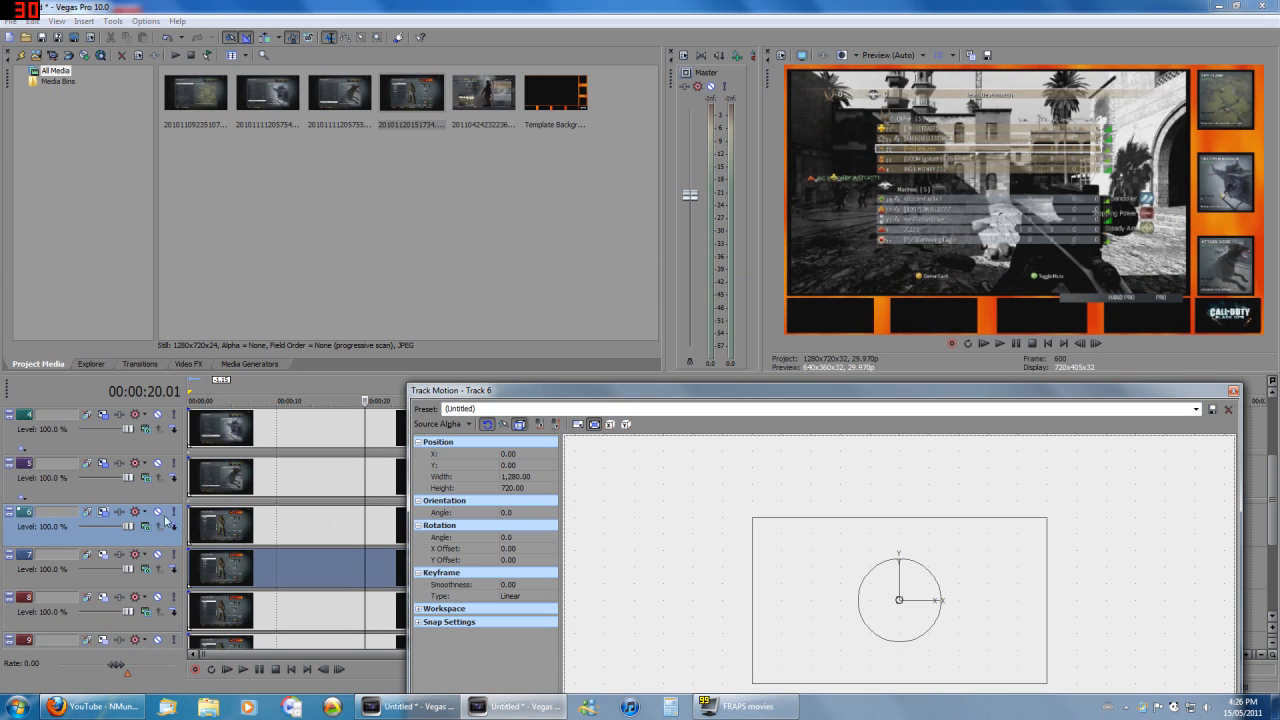
pyautogui.click(1196, 409)
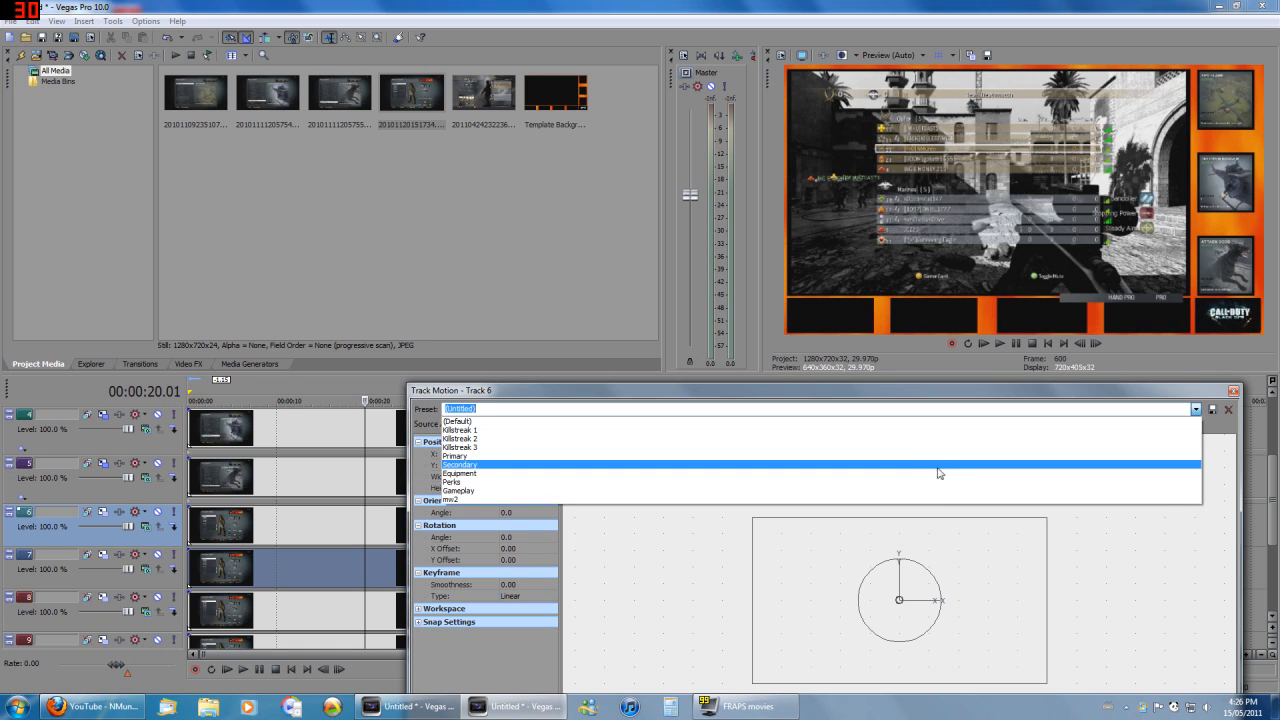
pyautogui.click(898, 457)
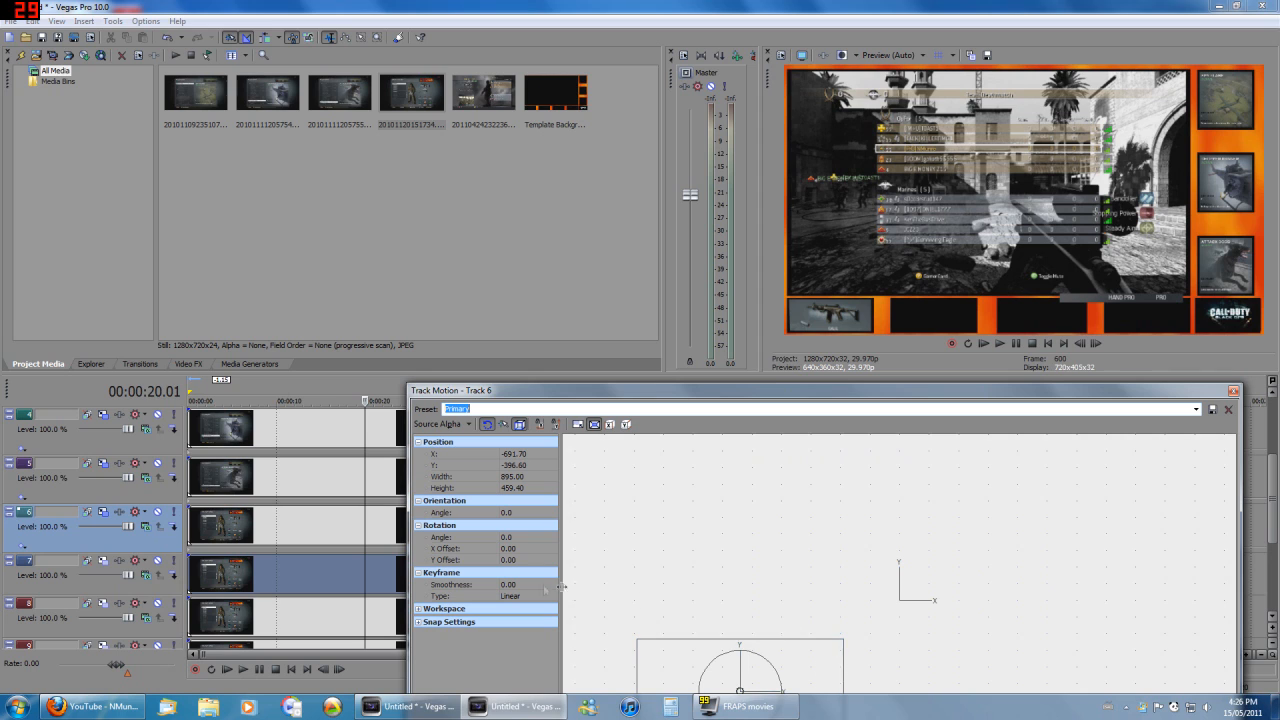
pyautogui.moveTo(845, 645)
pyautogui.mouseDown()
pyautogui.moveTo(923, 623)
pyautogui.moveTo(829, 654)
pyautogui.moveTo(818, 638)
pyautogui.moveTo(837, 630)
pyautogui.moveTo(866, 651)
pyautogui.moveTo(874, 621)
pyautogui.moveTo(846, 647)
pyautogui.mouseUp()
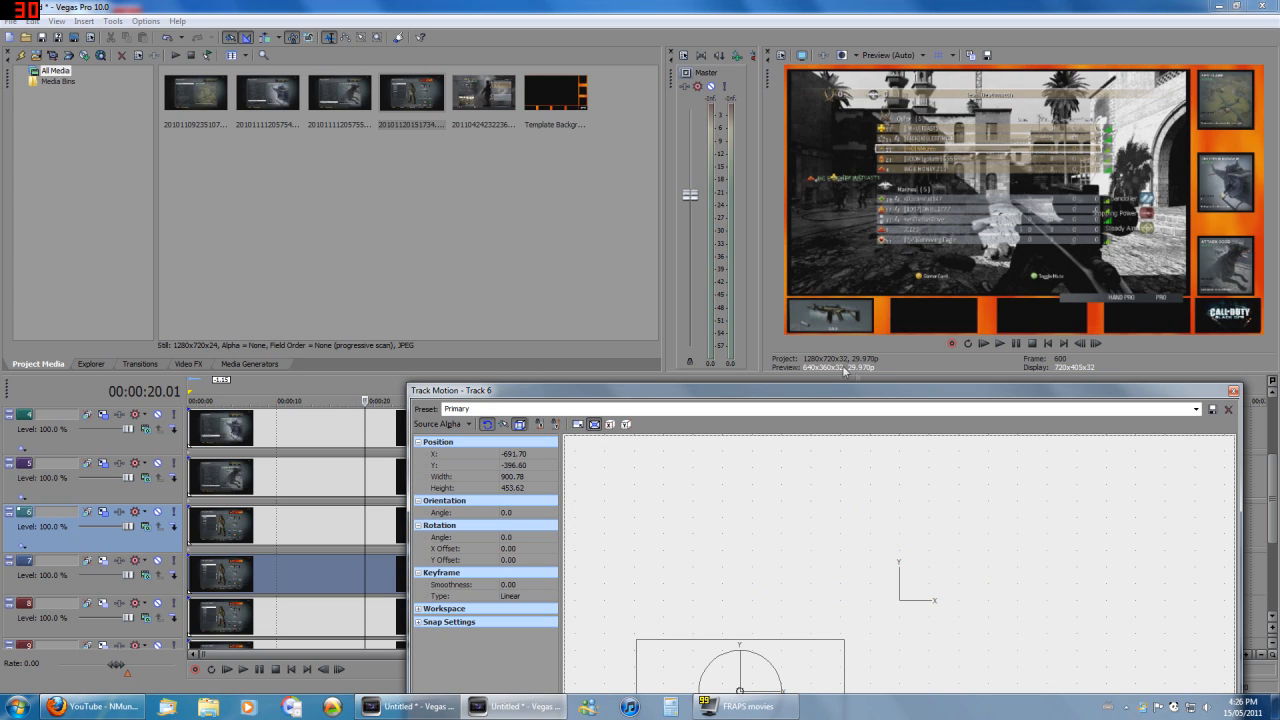
pyautogui.click(1195, 409)
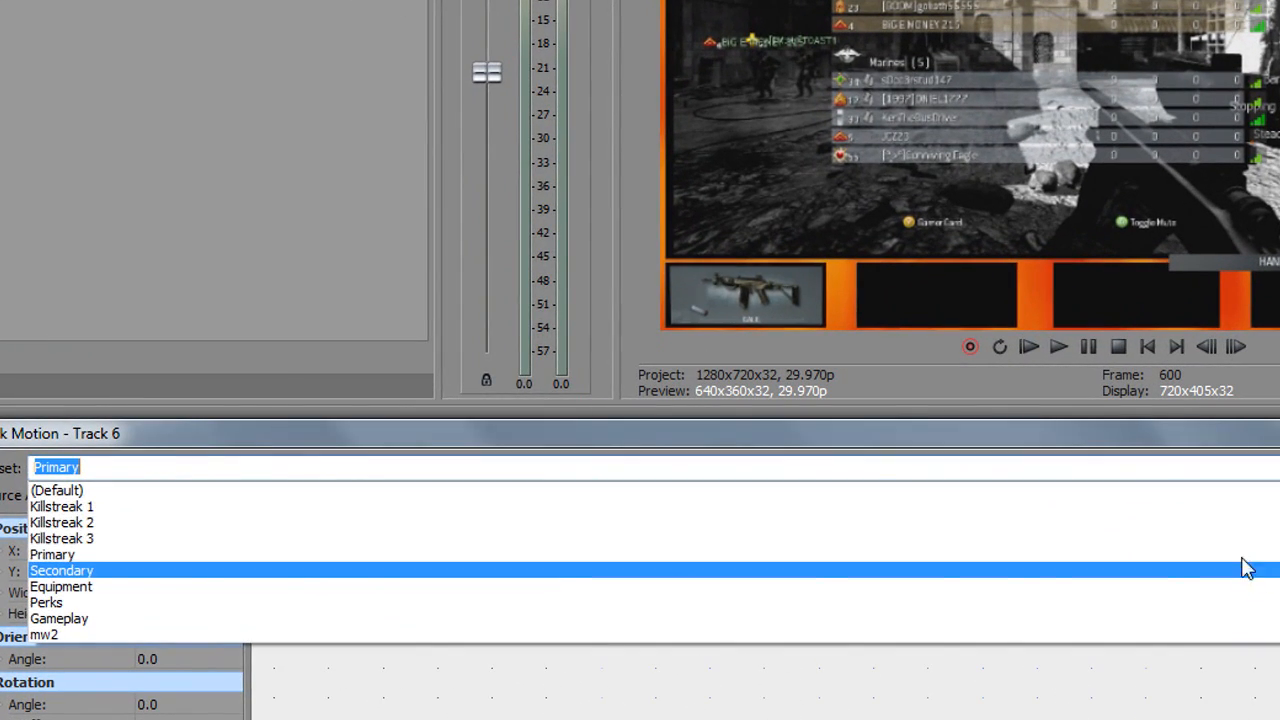
pyautogui.click(1169, 505)
pyautogui.click(1232, 387)
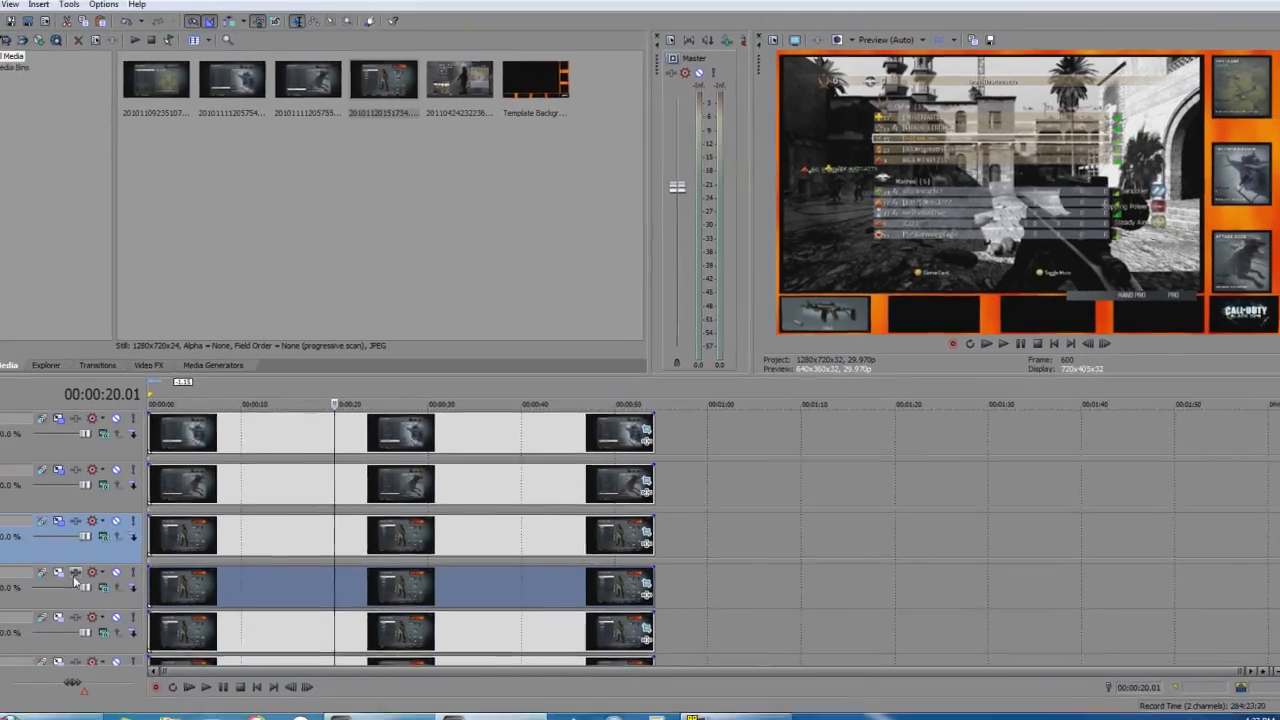
# Apply the Secondary track motion preset to the class image on track 7
pyautogui.click(103, 562)
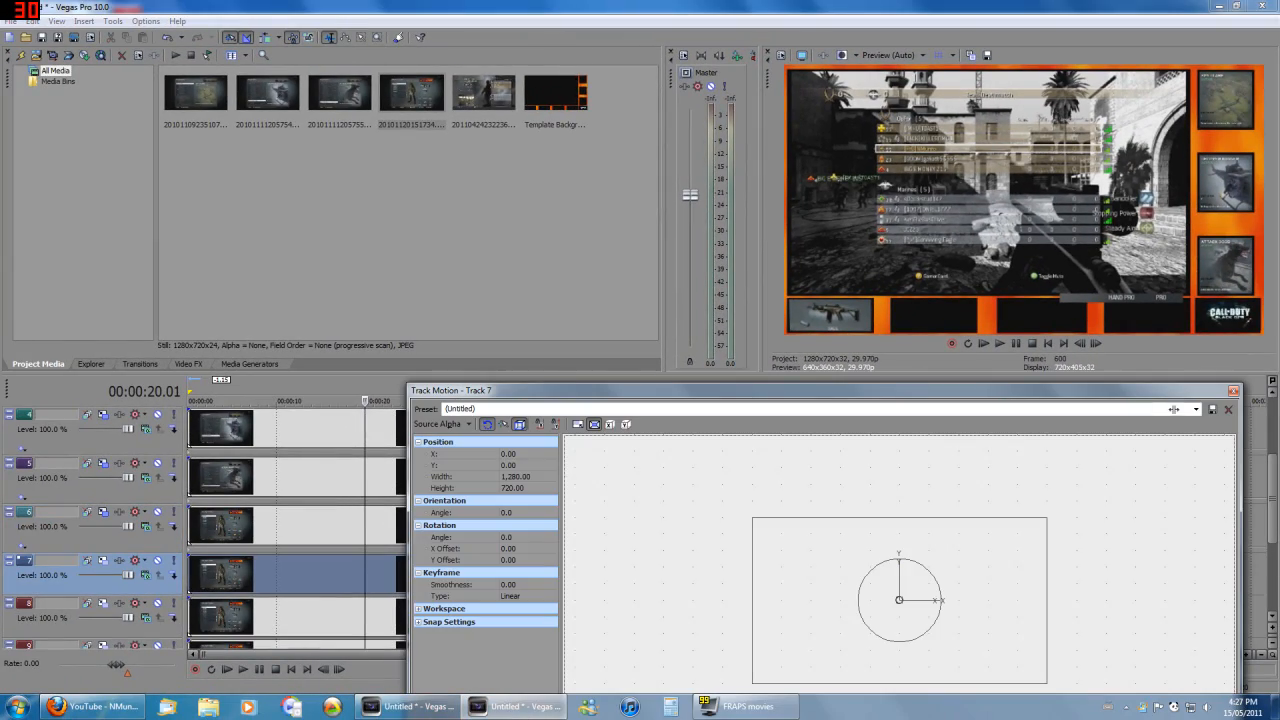
pyautogui.click(1196, 409)
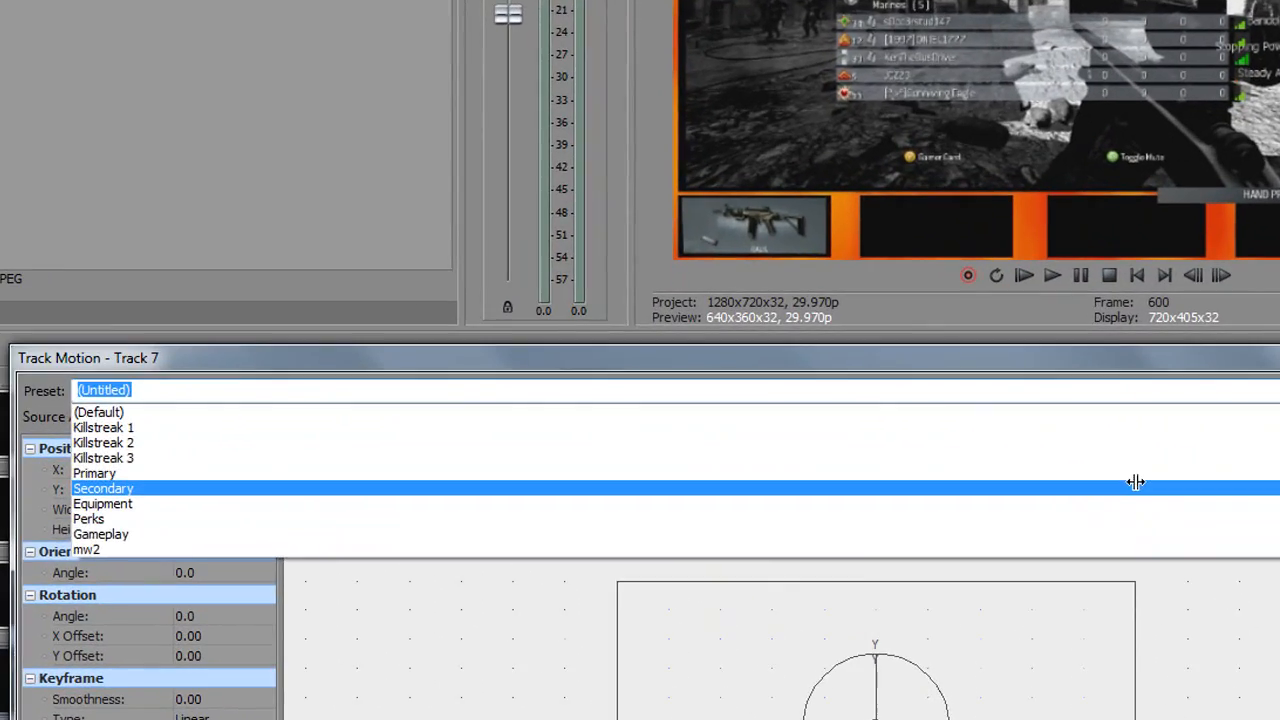
pyautogui.click(1135, 483)
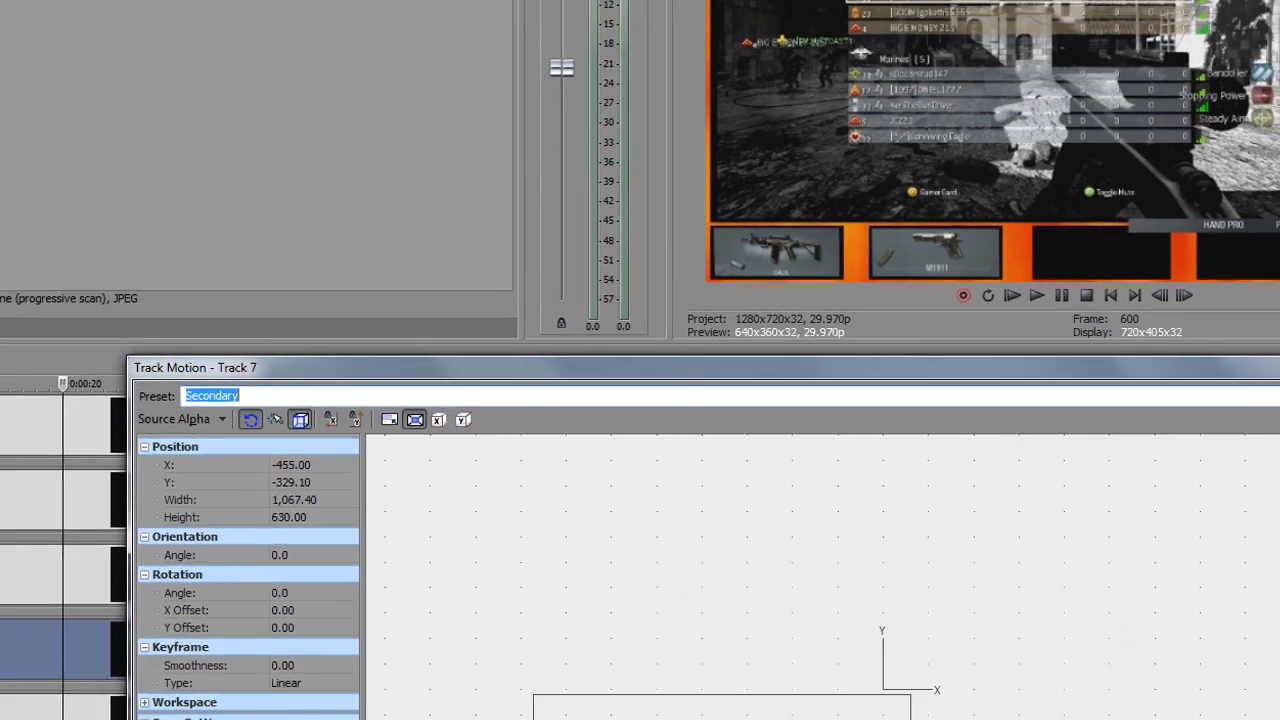
pyautogui.click(1233, 388)
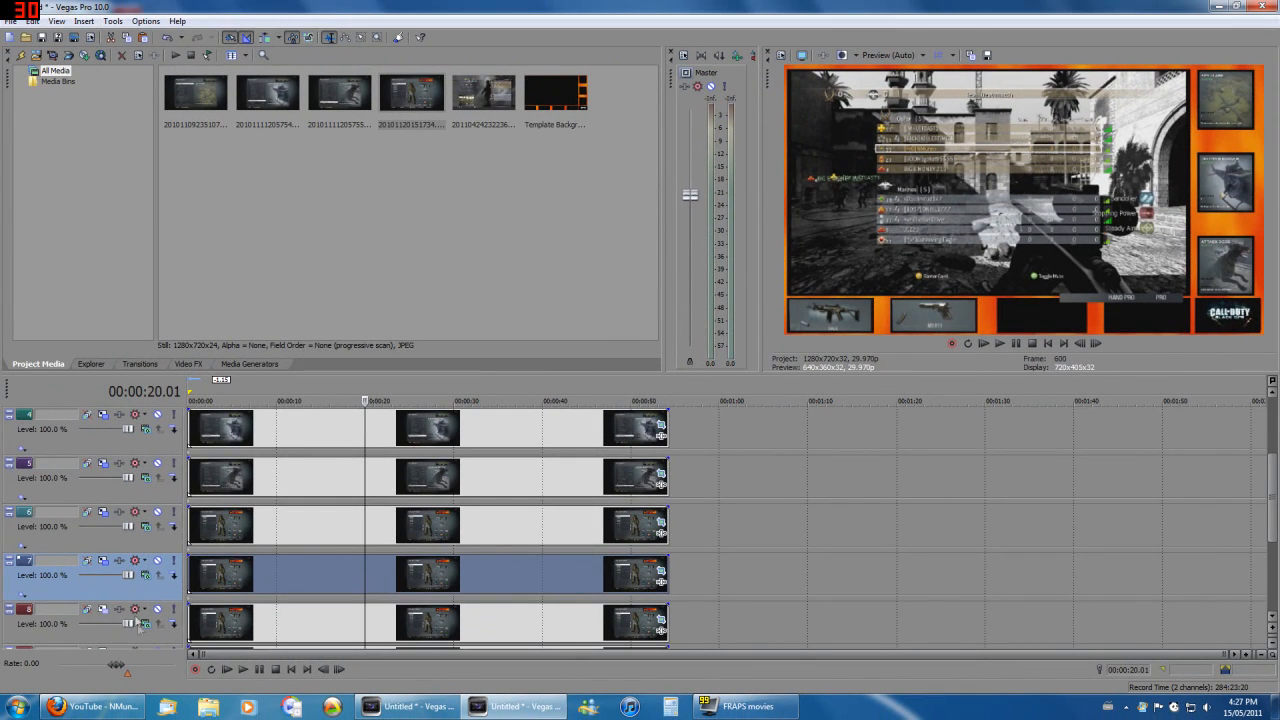
# Apply the Equipment track motion preset to the class image on track 8
pyautogui.click(103, 610)
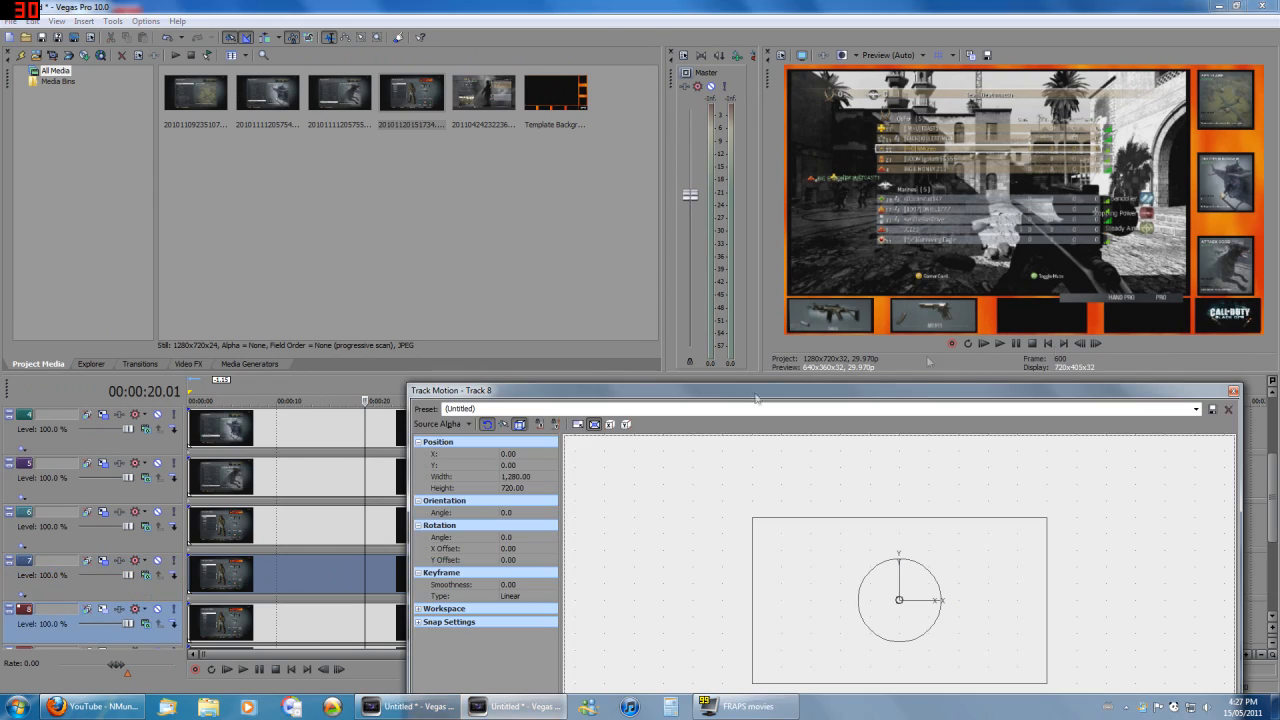
pyautogui.click(1196, 409)
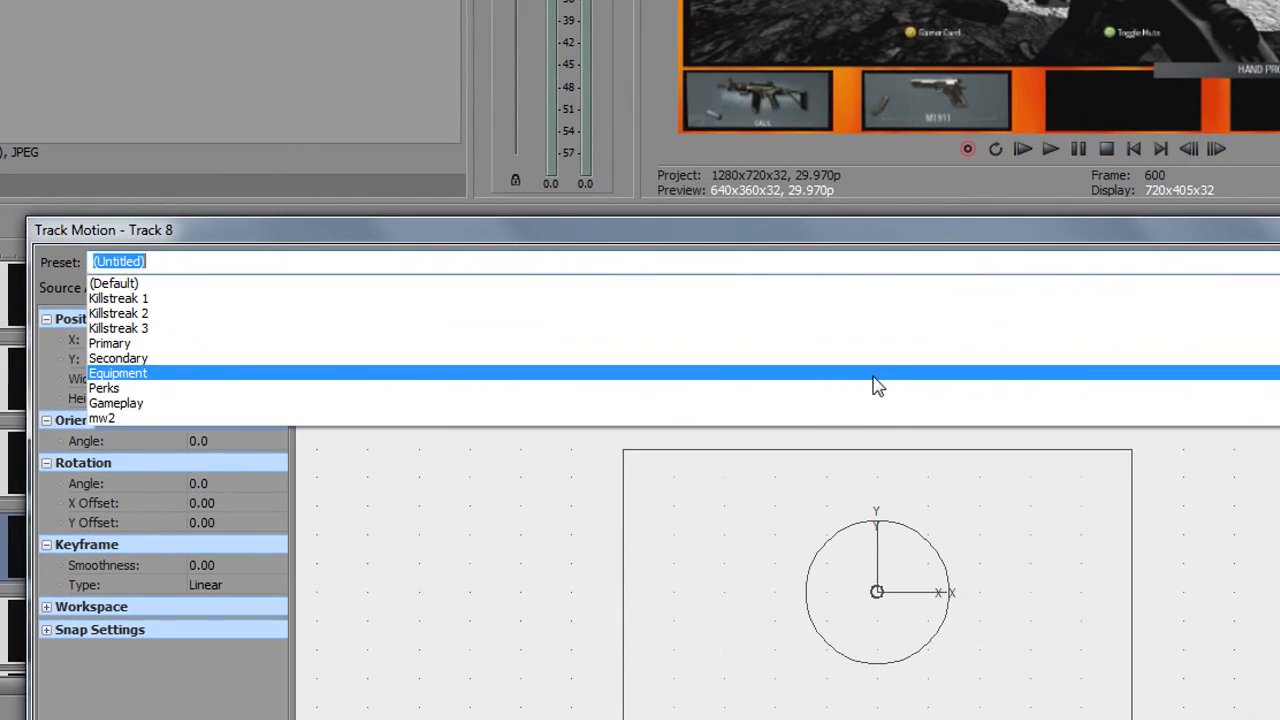
pyautogui.click(873, 385)
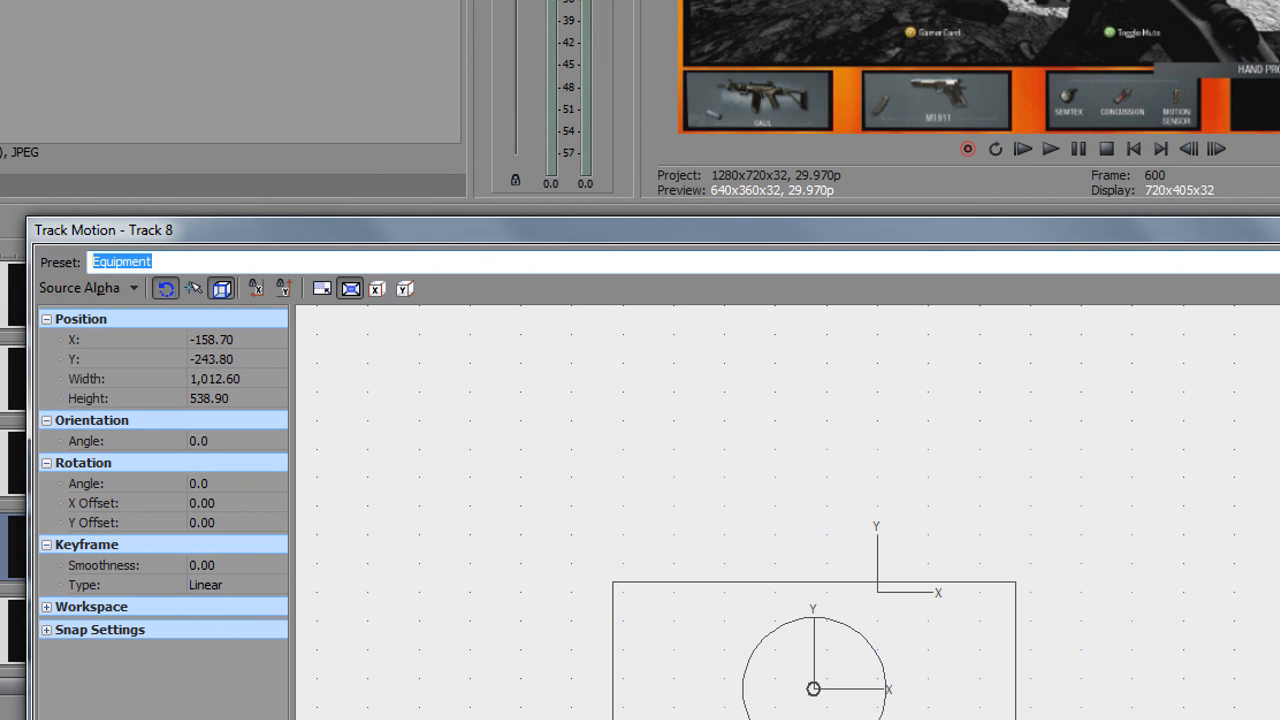
pyautogui.press('Escape')
pyautogui.scroll(-2, 640, 460)
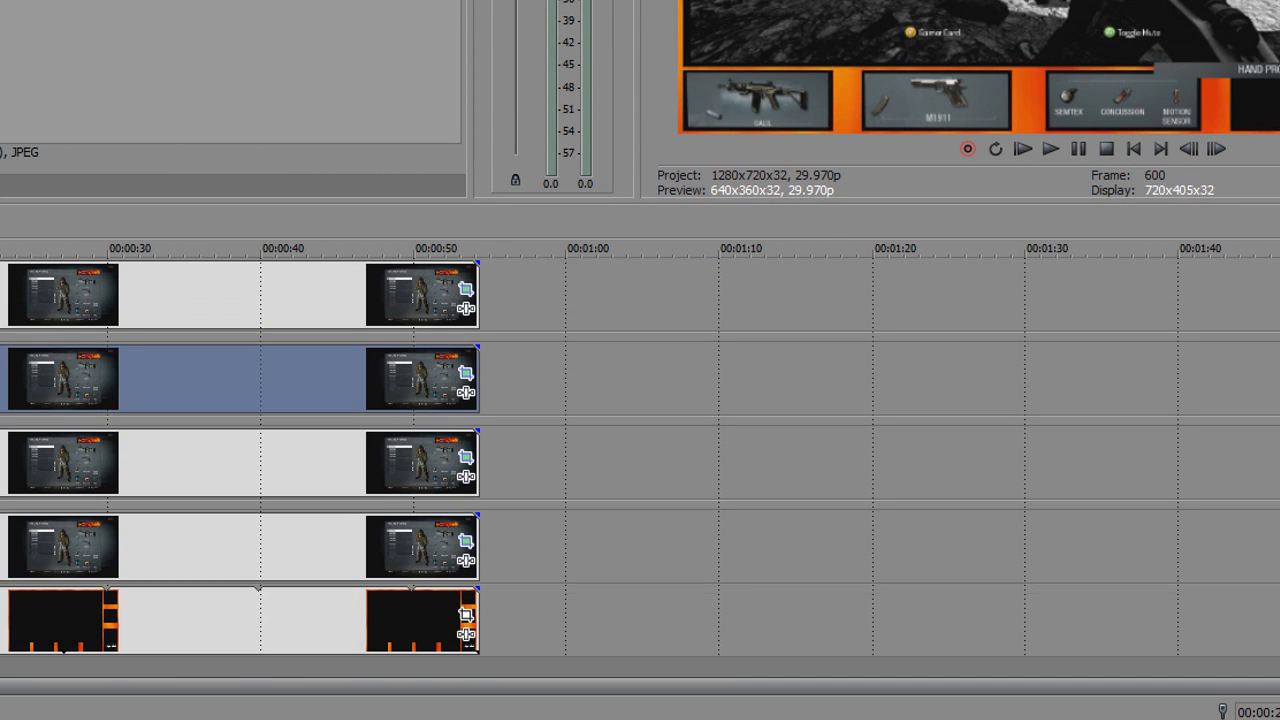
# Try the Perks track motion preset on track 8 and restore that track's Equipment preset
pyautogui.click(1, 388)
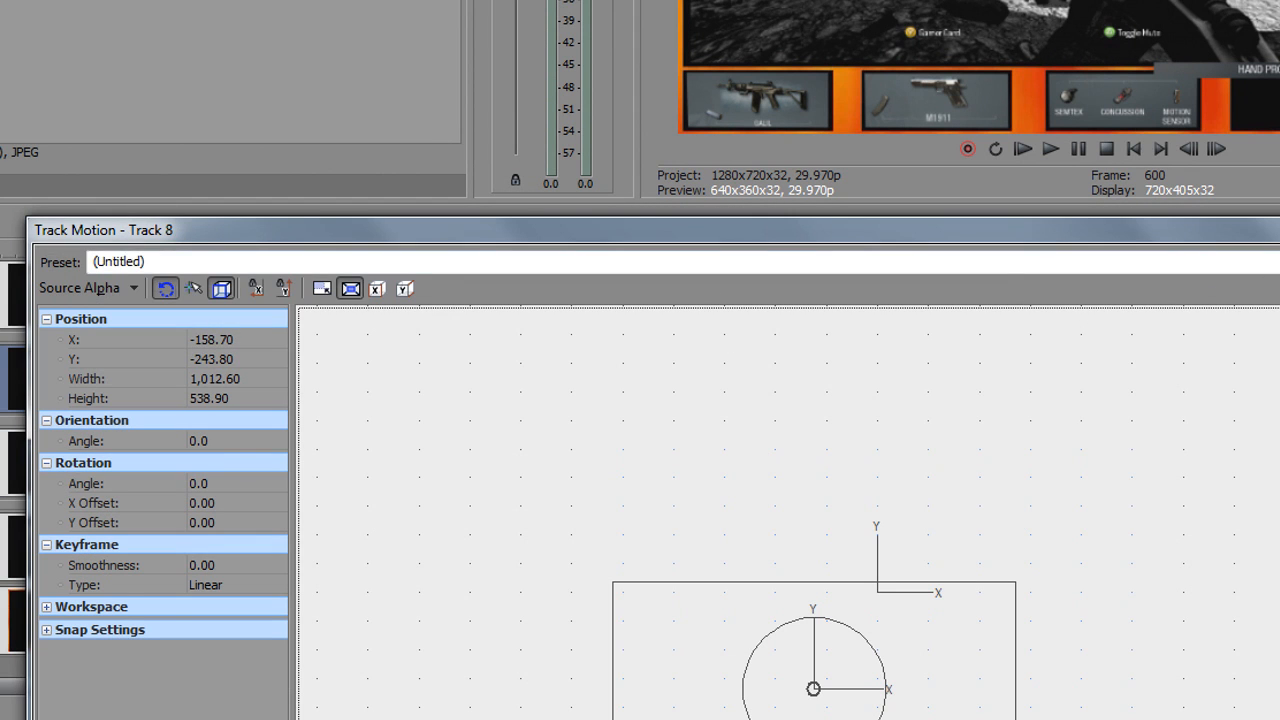
pyautogui.click(1279, 262)
pyautogui.click(1228, 388)
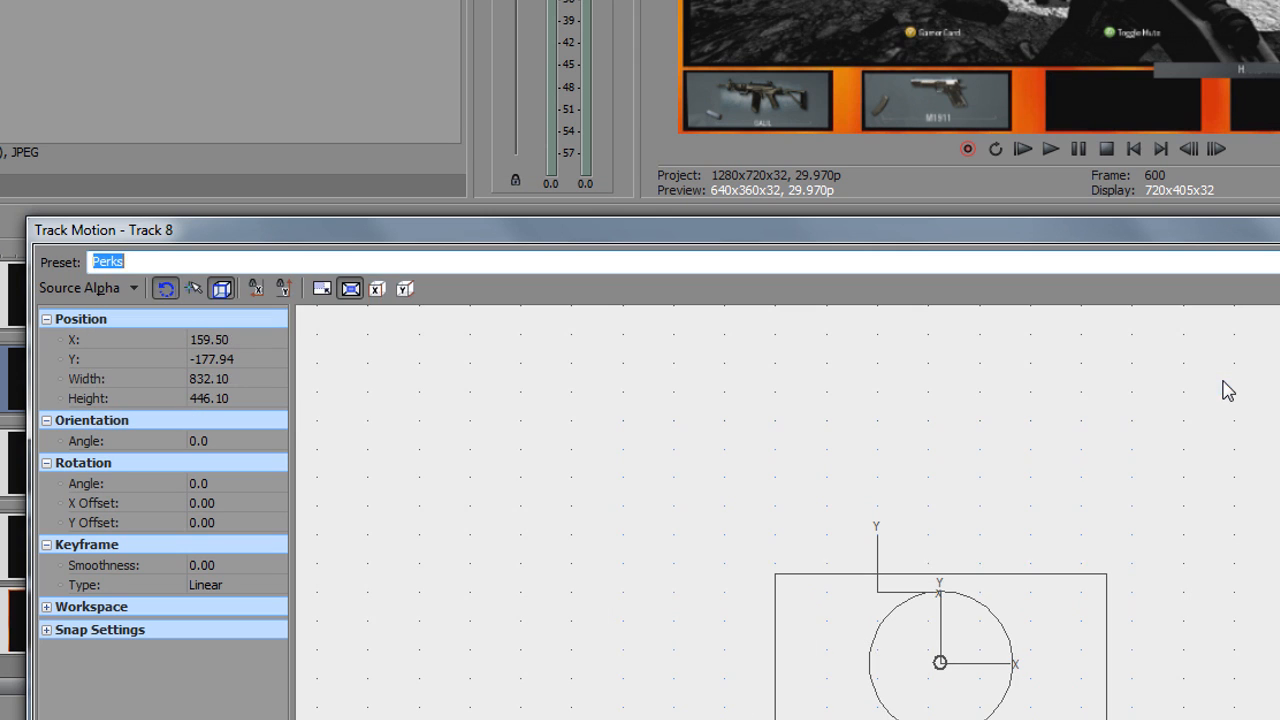
pyautogui.click(1279, 262)
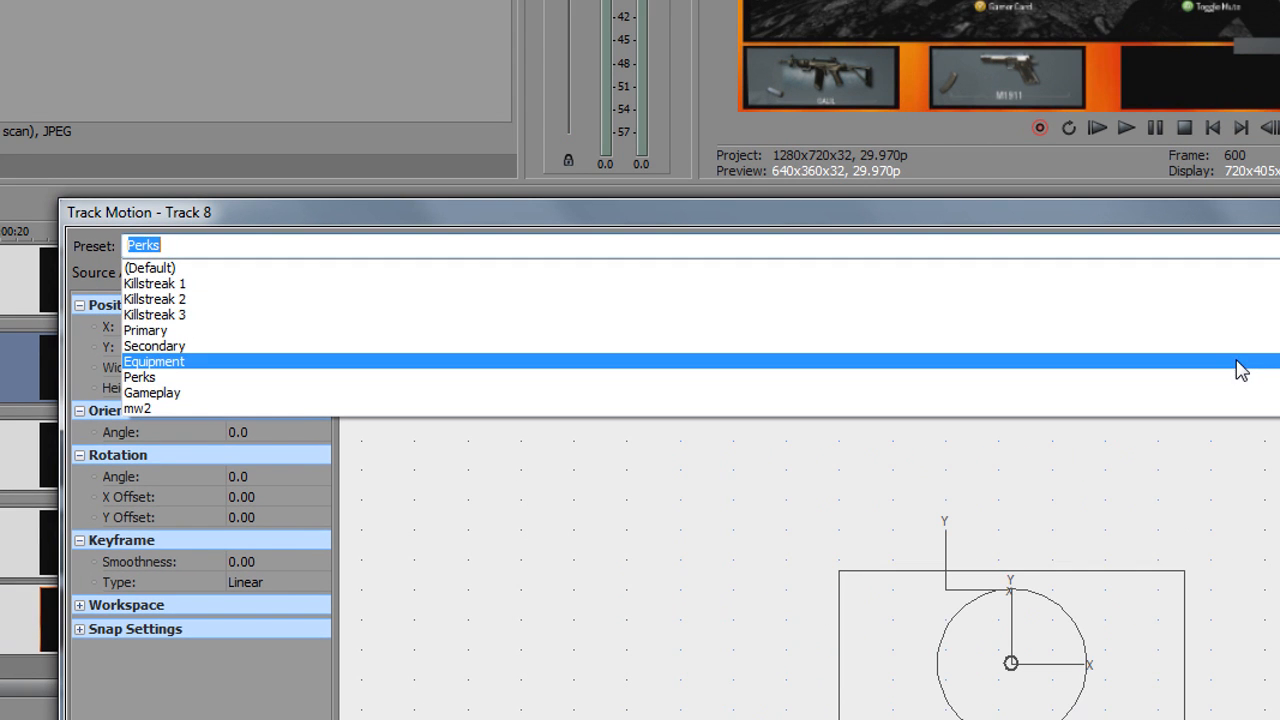
pyautogui.click(1153, 374)
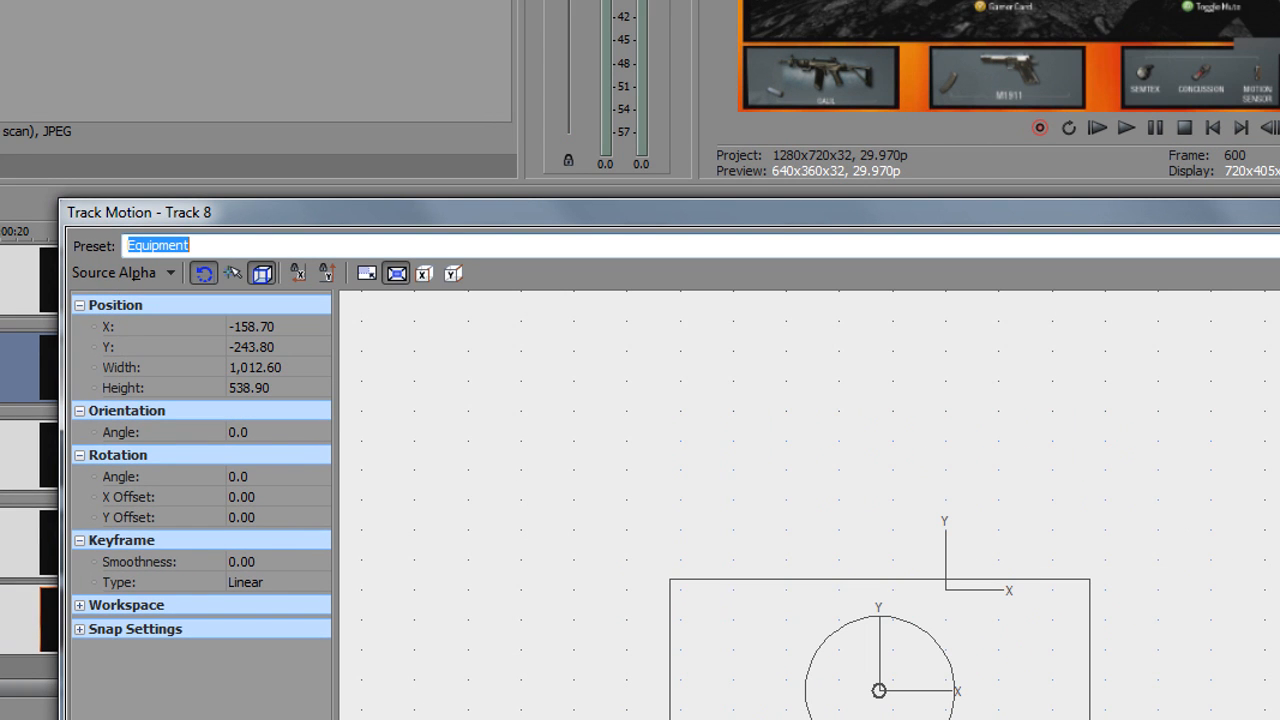
pyautogui.click(1279, 206)
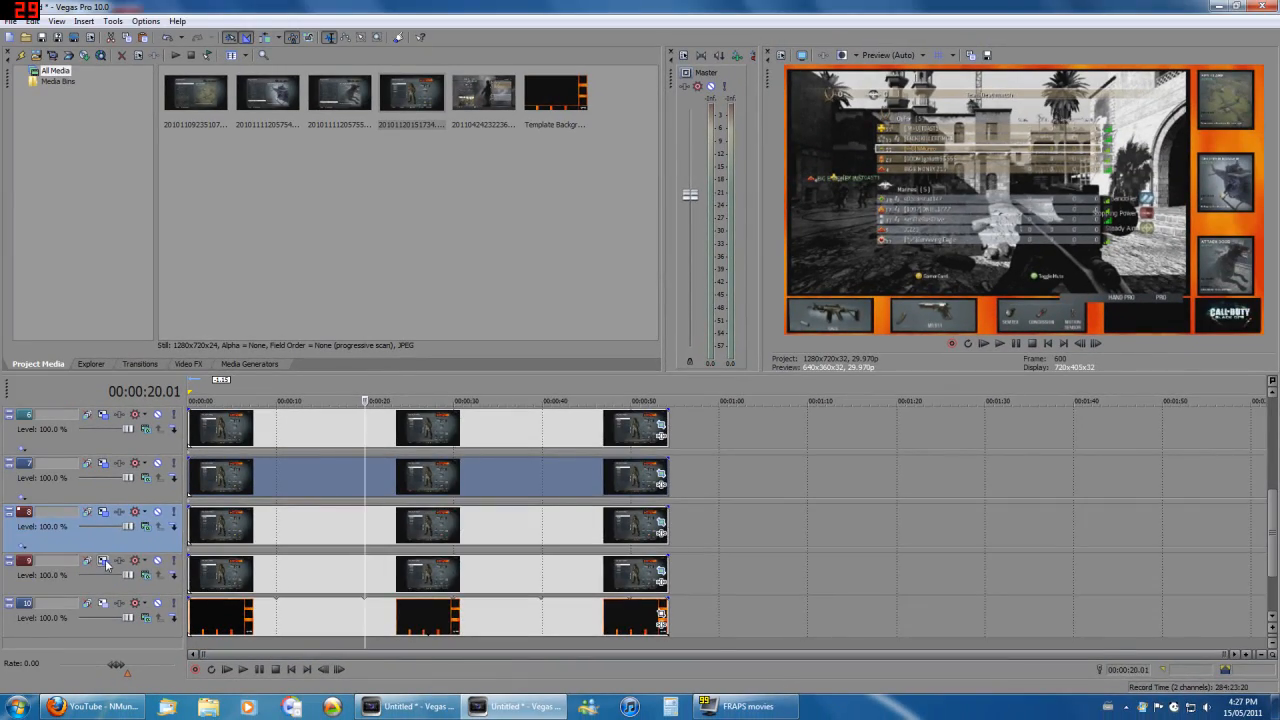
# Apply the Perks track motion preset to the class image on track 9
pyautogui.click(103, 562)
pyautogui.click(1196, 409)
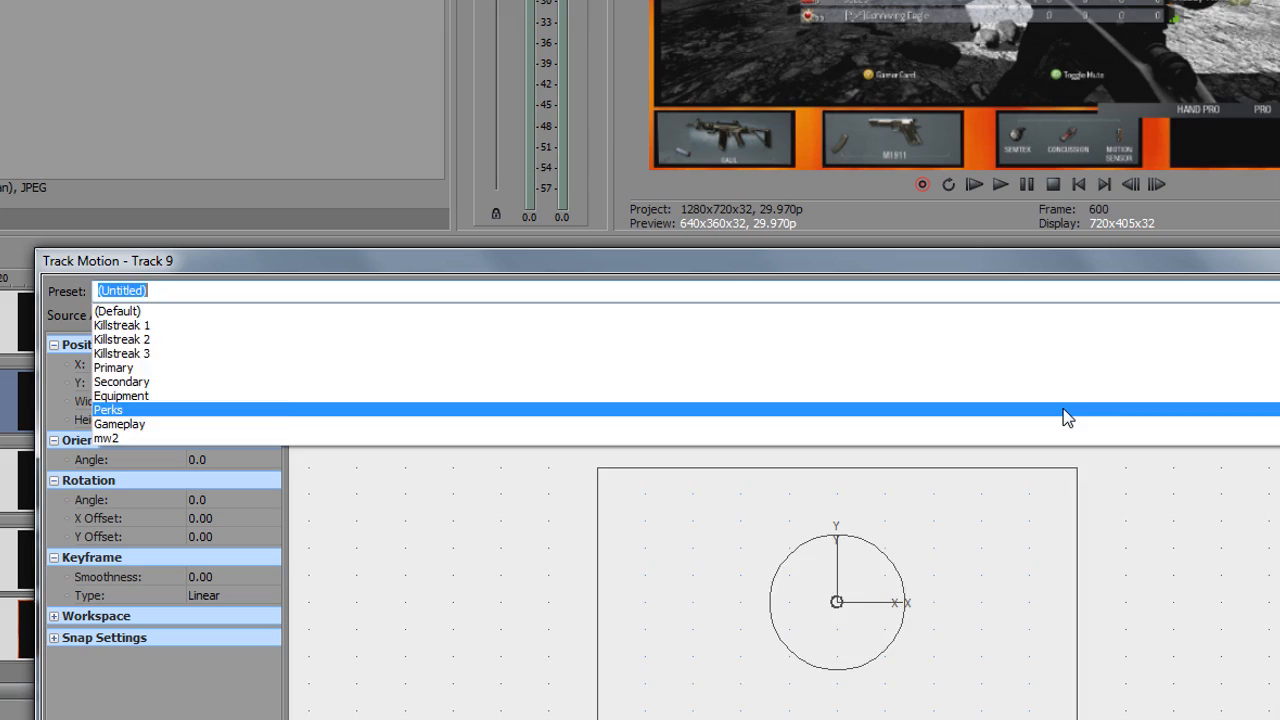
pyautogui.click(1066, 414)
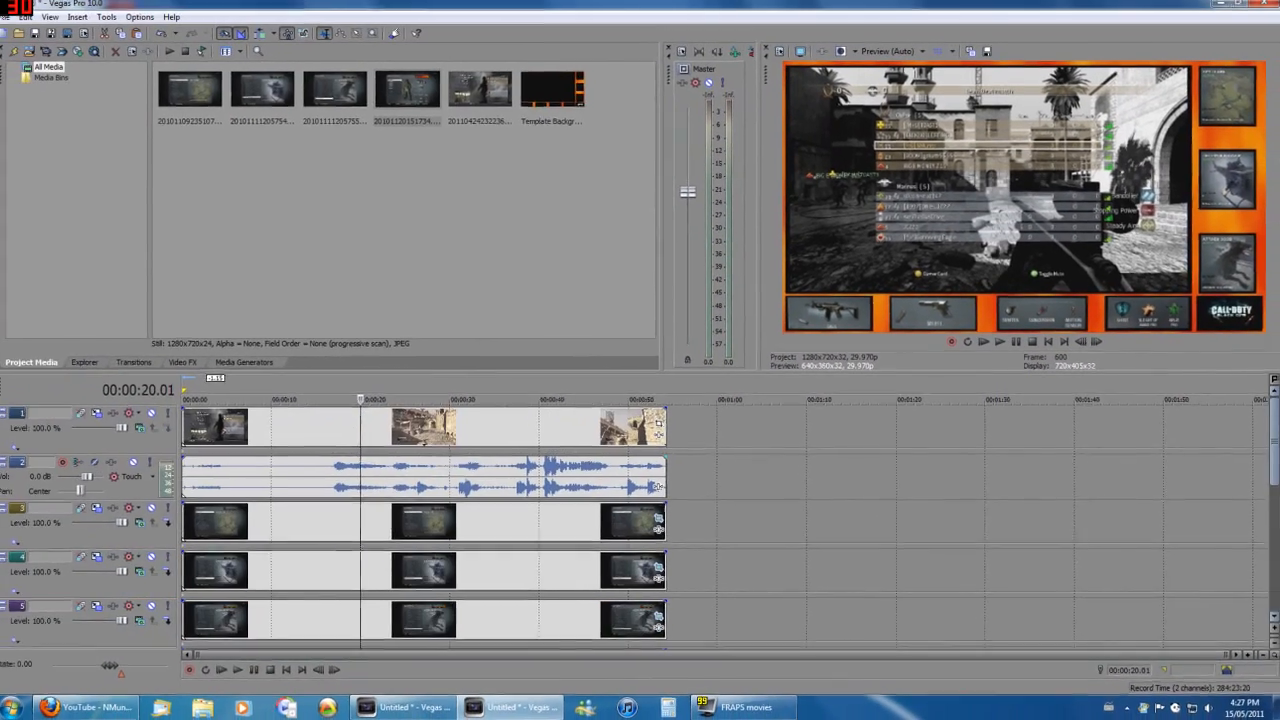
# Adjust the event properties of the gameplay clip on track 1
pyautogui.moveTo(1275, 415)
pyautogui.mouseDown()
pyautogui.moveTo(1277, 597)
pyautogui.moveTo(1275, 425)
pyautogui.mouseUp()
pyautogui.rightClick(378, 434)
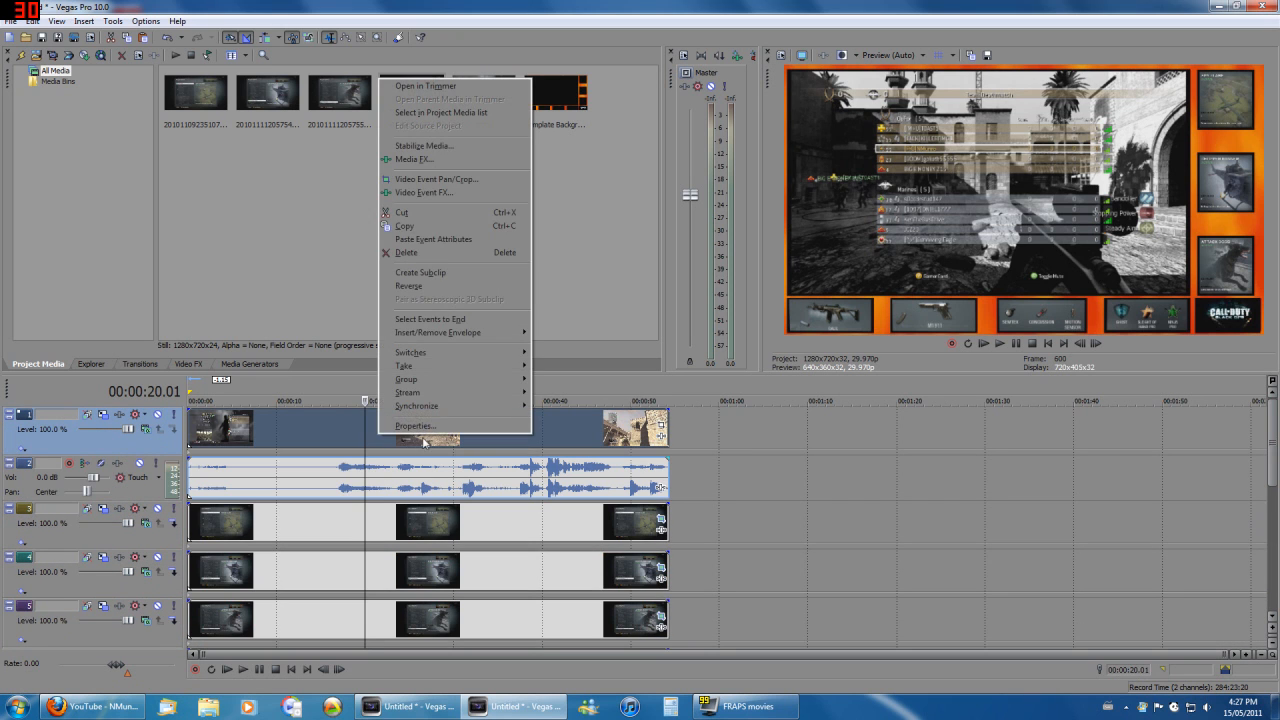
pyautogui.click(438, 424)
pyautogui.click(583, 285)
pyautogui.click(682, 466)
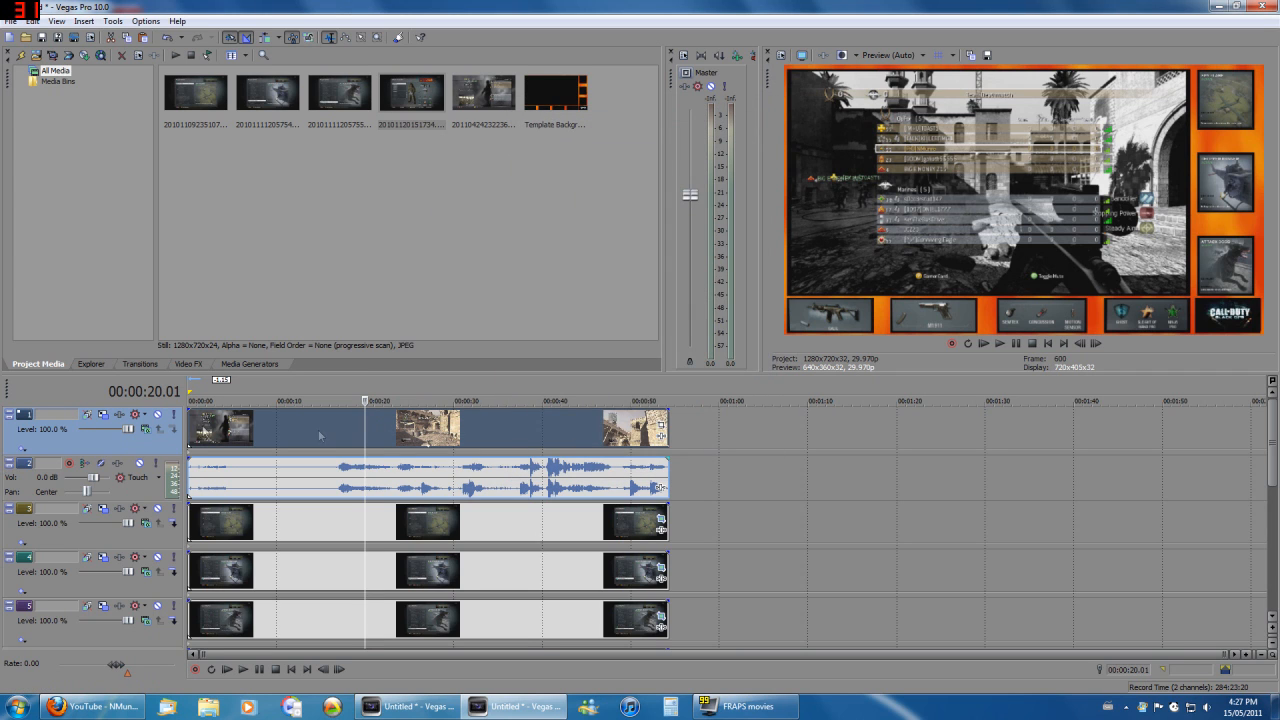
# Check the composed template in the preview at several points along the gameplay clip
pyautogui.click(234, 437)
pyautogui.click(351, 452)
pyautogui.click(405, 453)
pyautogui.click(450, 453)
pyautogui.click(536, 454)
pyautogui.click(407, 455)
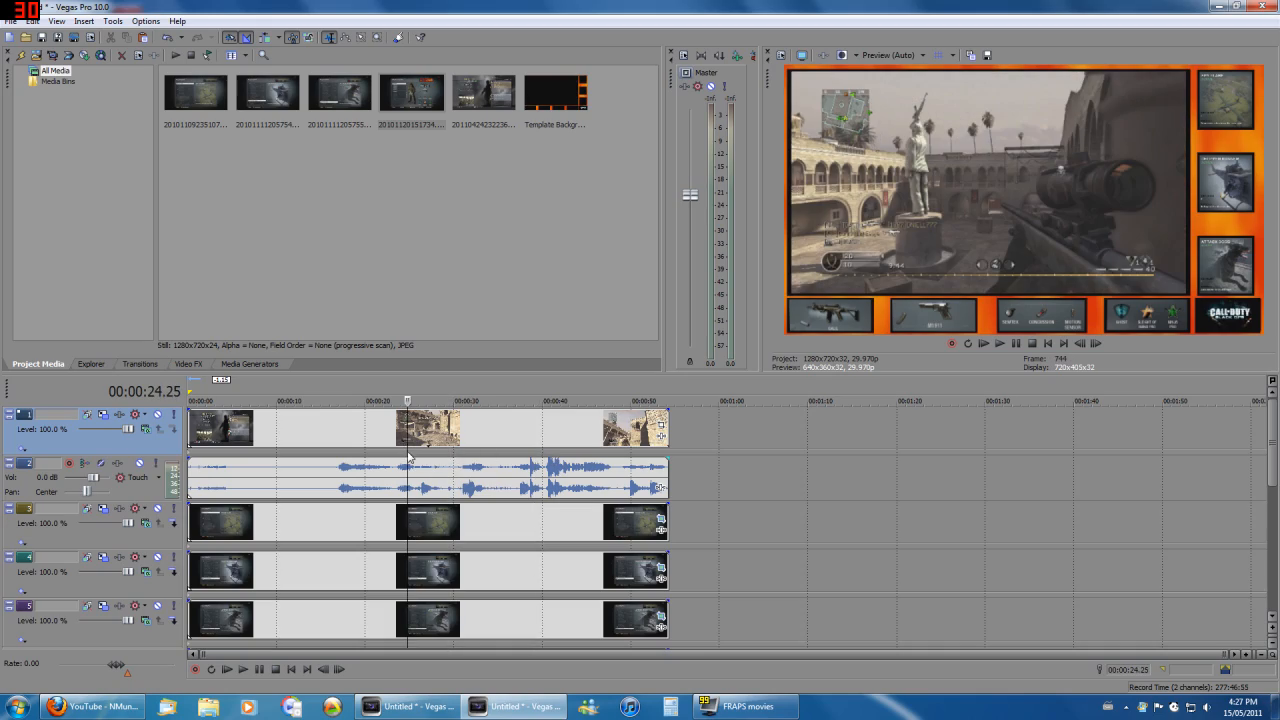
pyautogui.click(320, 455)
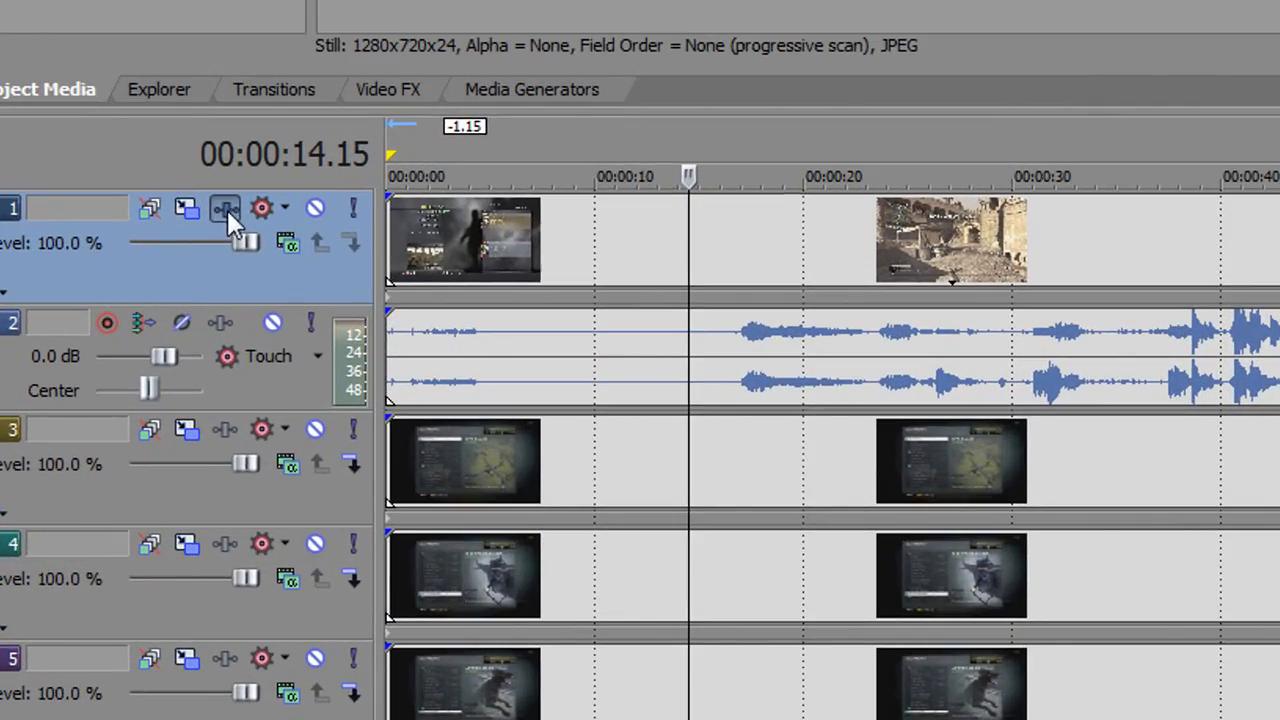
# Add the Sony Color Corrector (Secondary), Saturation Adjust and Sharpen effects to the track FX of gameplay track 1
pyautogui.click(128, 396)
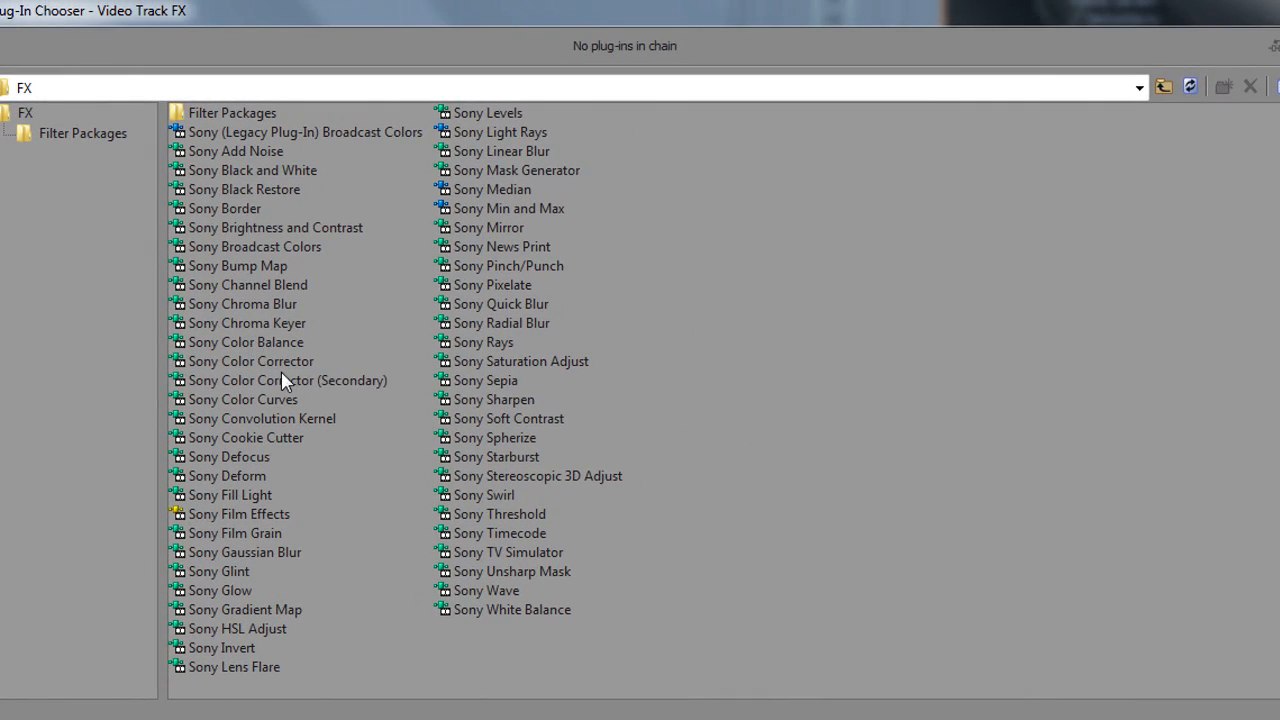
pyautogui.click(283, 381)
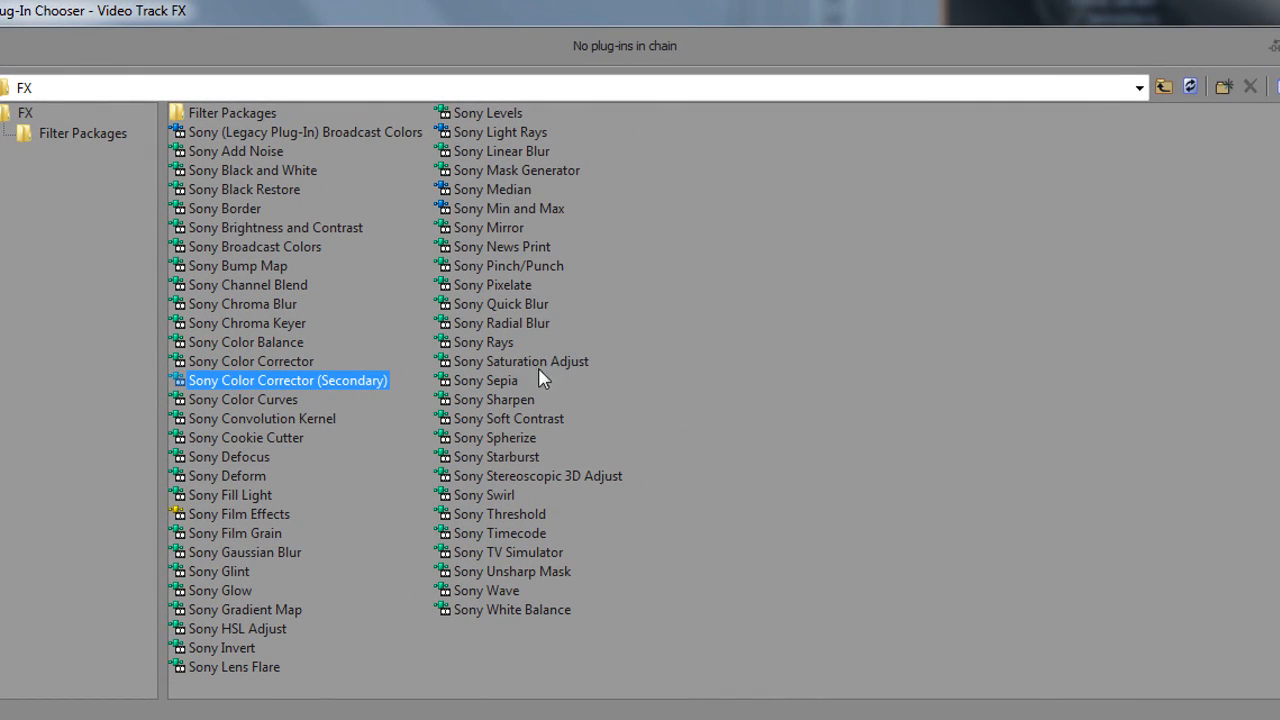
pyautogui.keyDown('ctrl'); pyautogui.click(535, 366); pyautogui.keyUp('ctrl')
pyautogui.keyDown('ctrl'); pyautogui.click(510, 400); pyautogui.keyUp('ctrl')
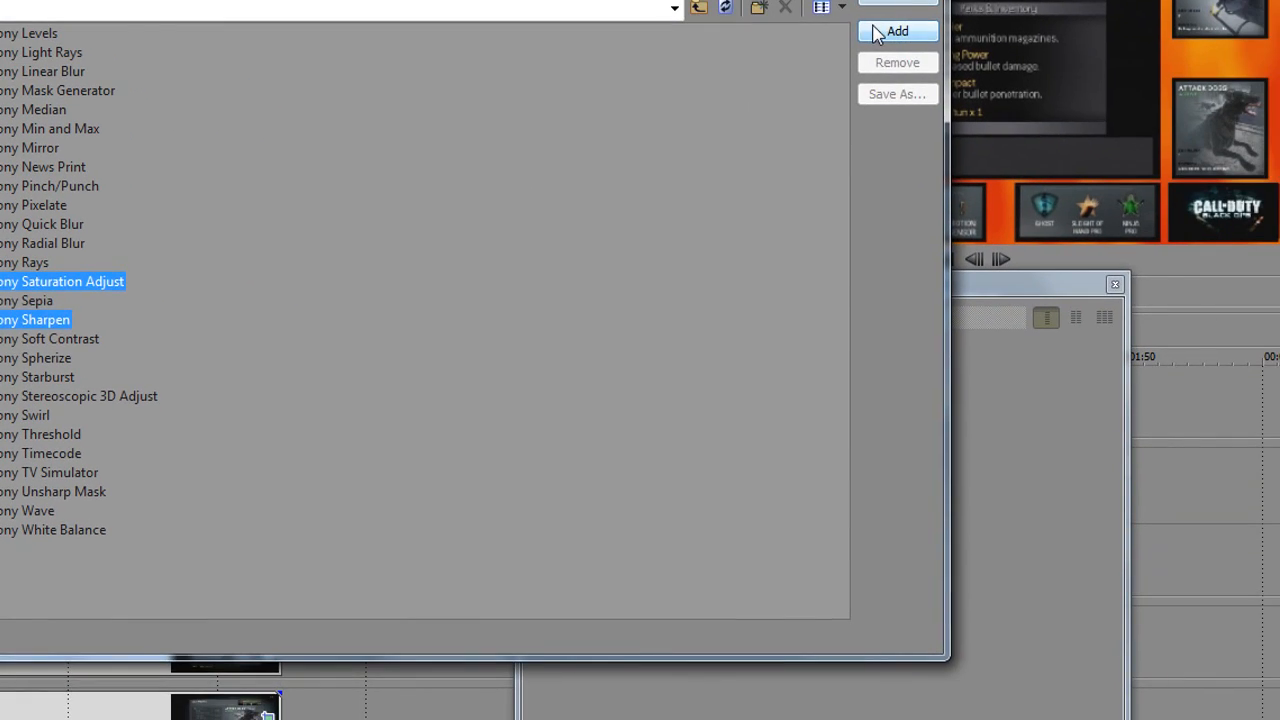
pyautogui.click(874, 33)
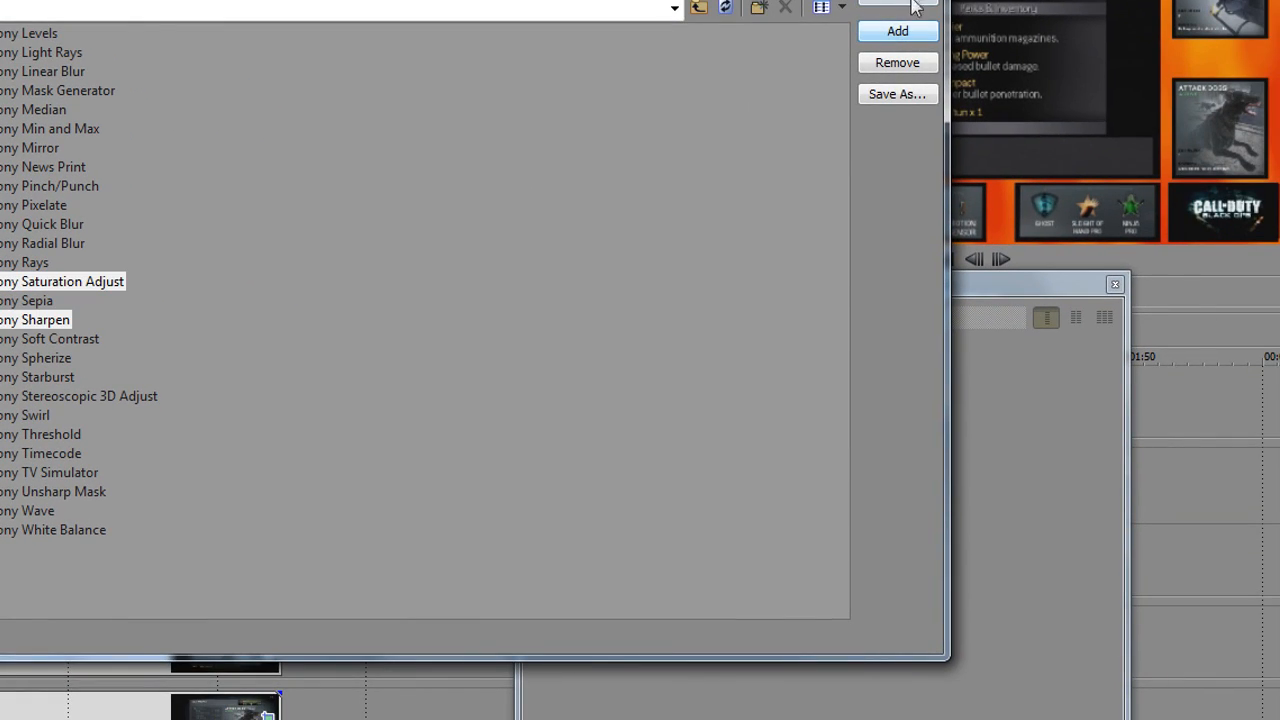
pyautogui.click(898, 2)
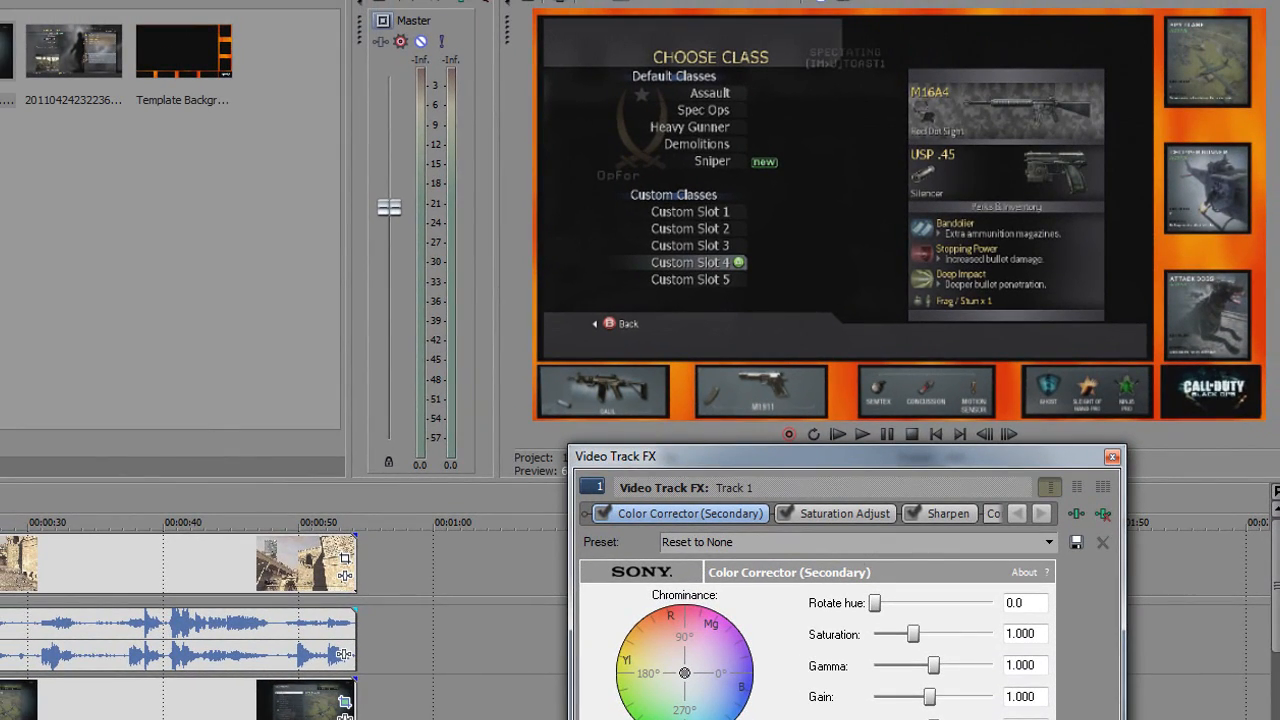
# Preview a later gameplay frame and apply the Studio RGB to Computer RGB preset to track 1's Color Corrector (Secondary)
pyautogui.click(128, 585)
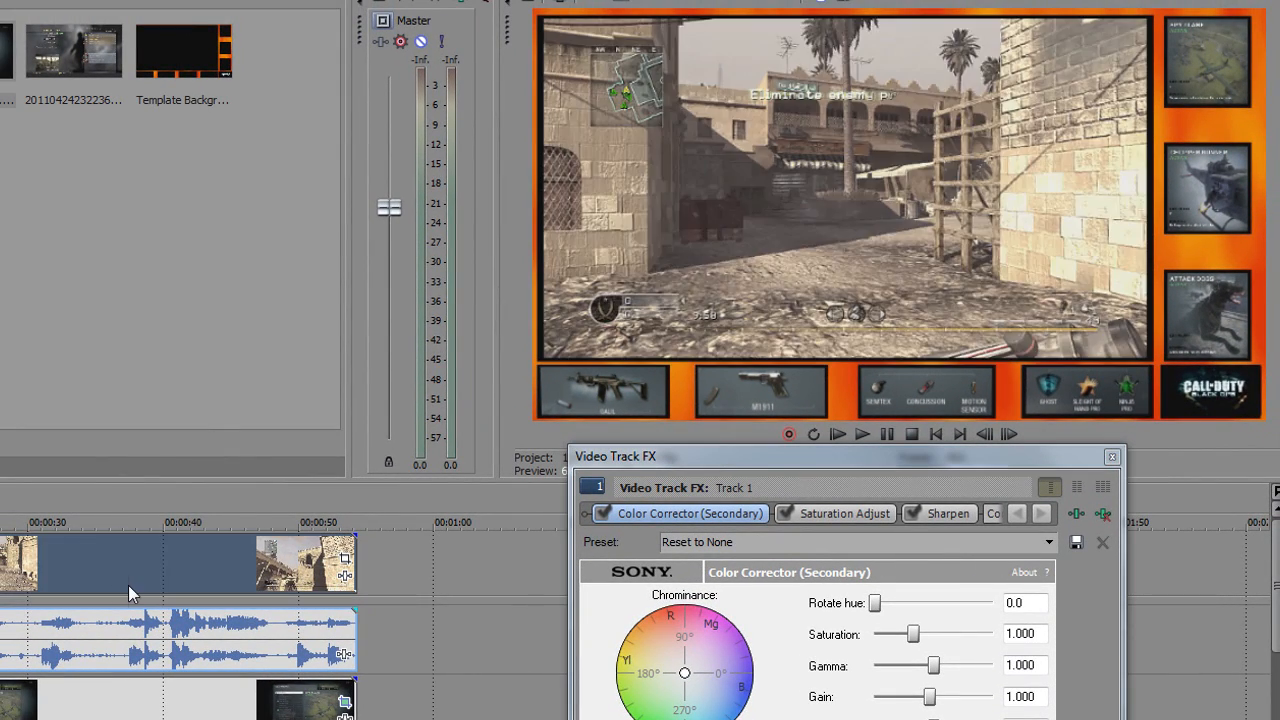
pyautogui.click(1048, 542)
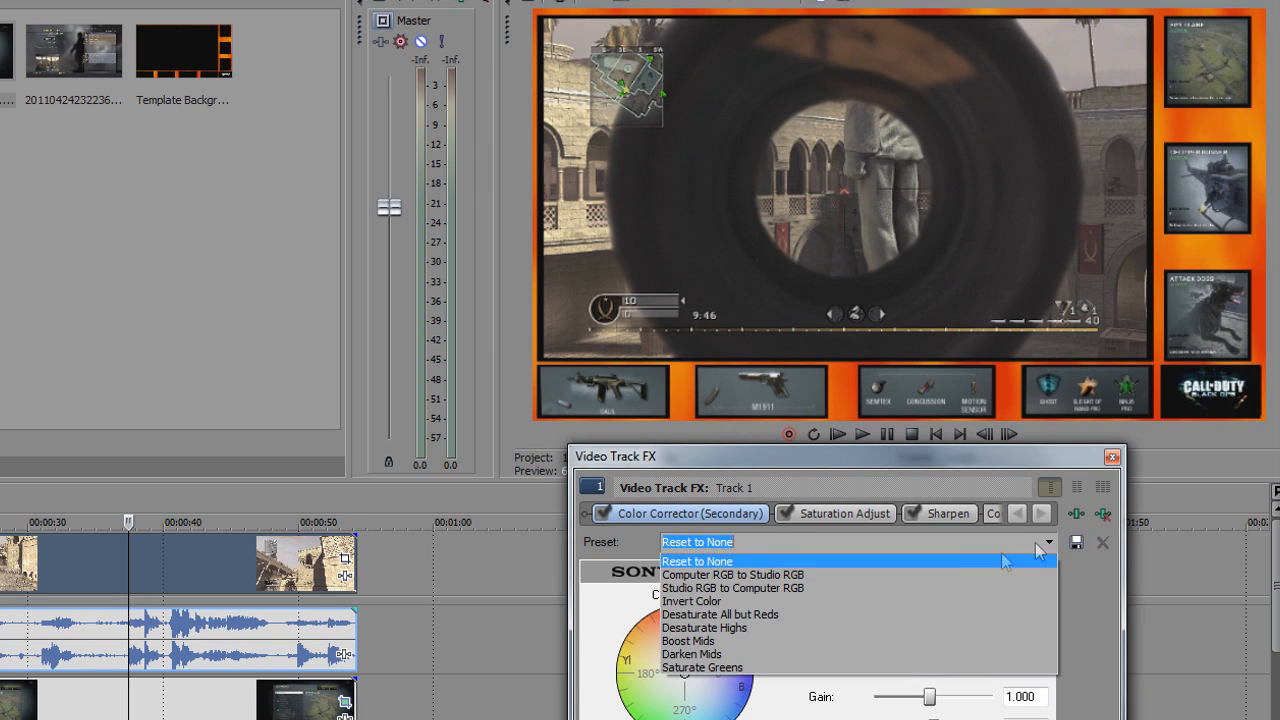
pyautogui.click(778, 589)
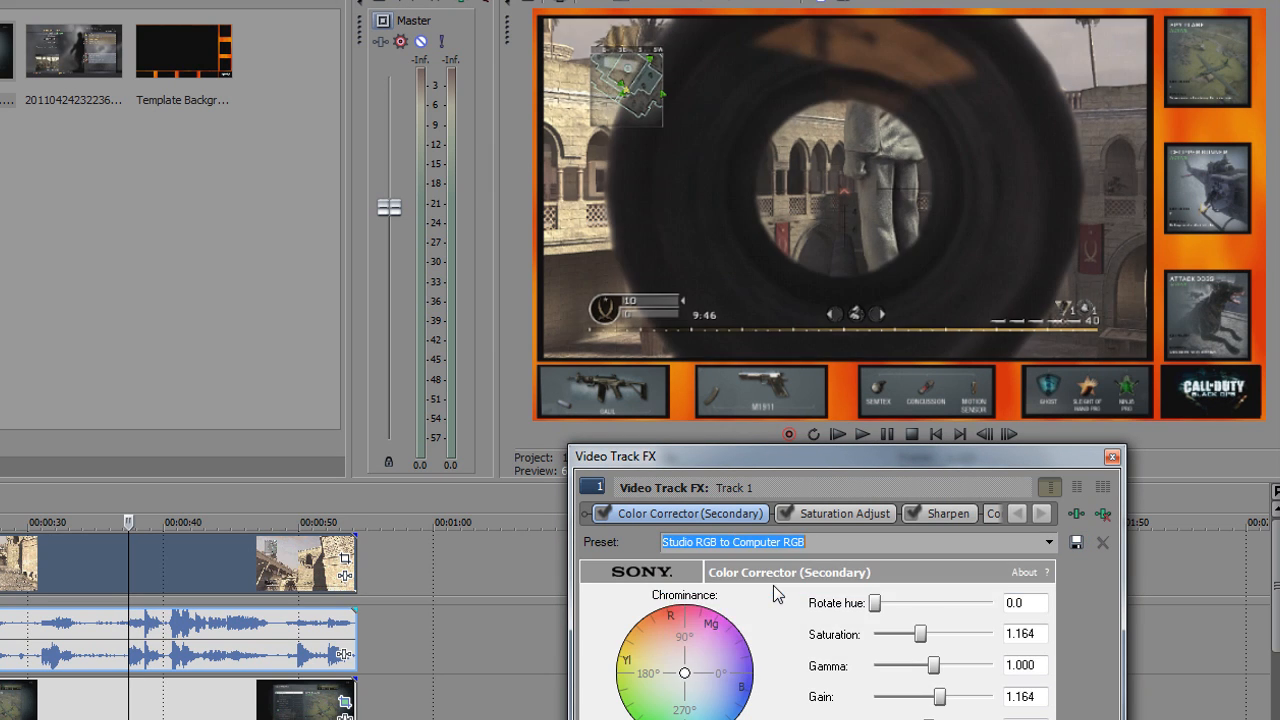
# Compare the gameplay frame with track 1's Color Corrector (Secondary) effect switched off and on
pyautogui.click(611, 512)
pyautogui.click(611, 512)
pyautogui.click(611, 512)
pyautogui.click(611, 512)
pyautogui.click(611, 512)
pyautogui.click(611, 512)
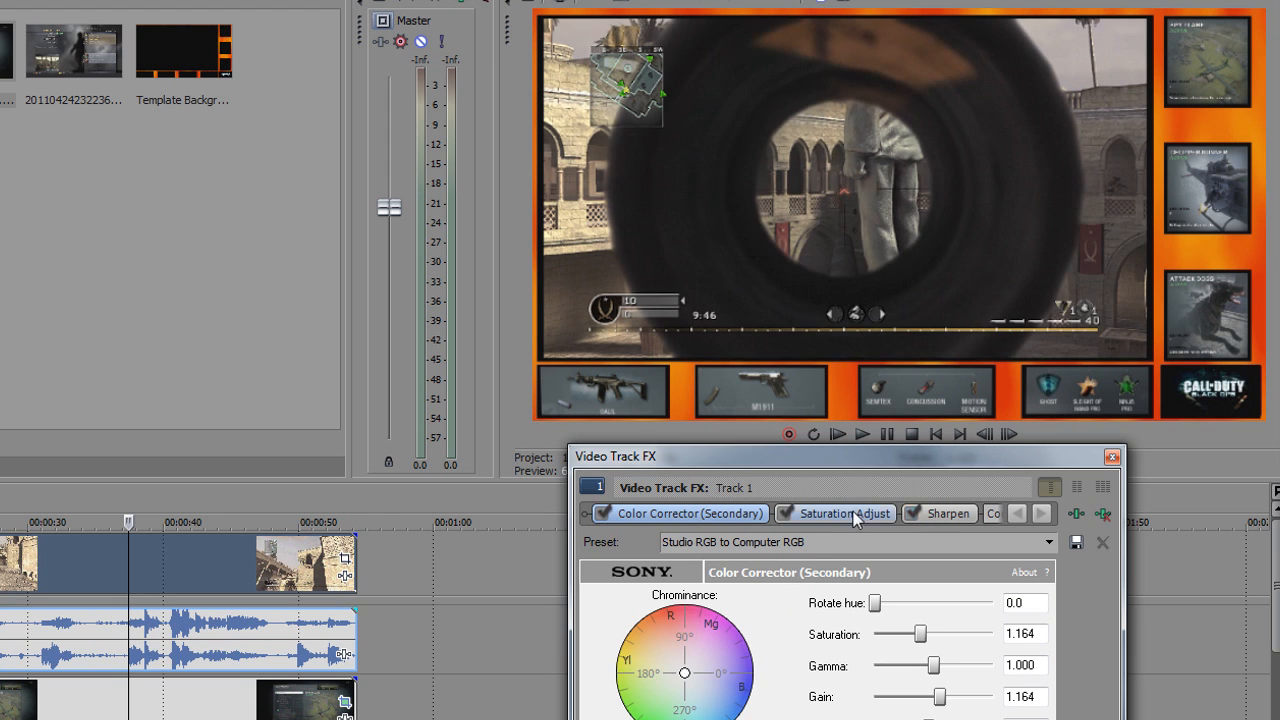
# Apply the Pred preset to track 1's Saturation Adjust effect
pyautogui.click(856, 514)
pyautogui.click(1049, 542)
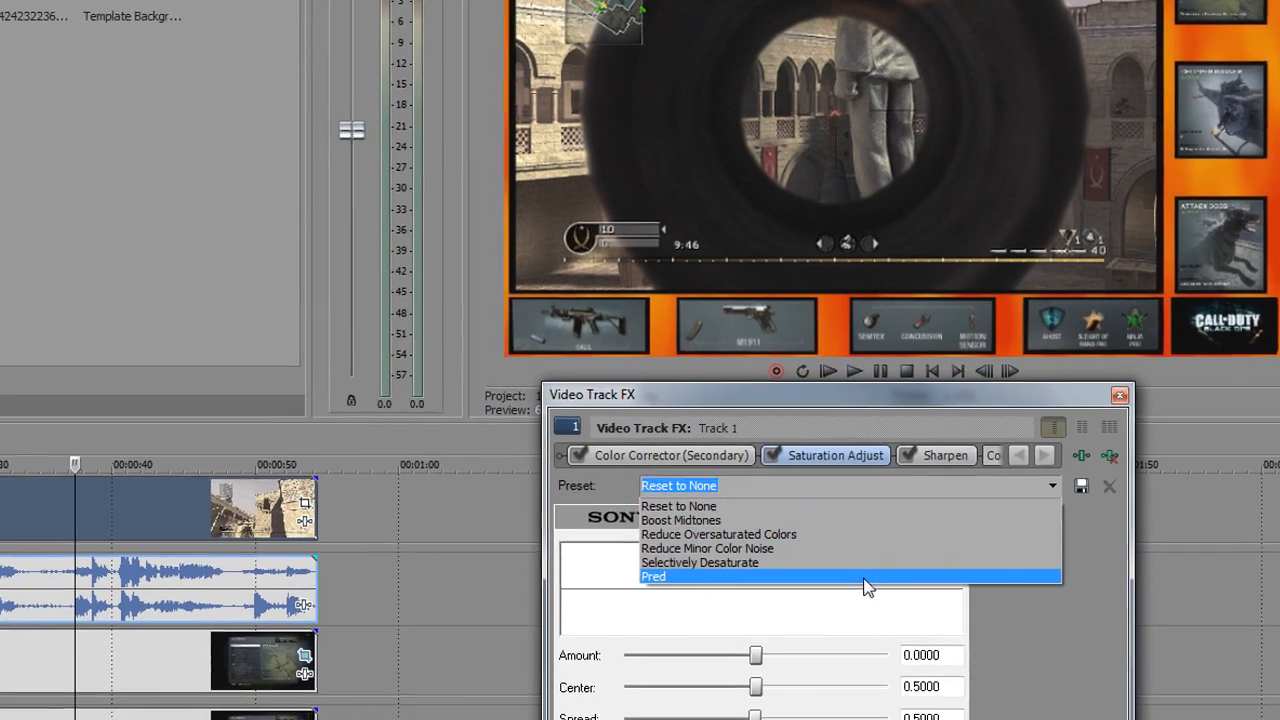
pyautogui.click(880, 630)
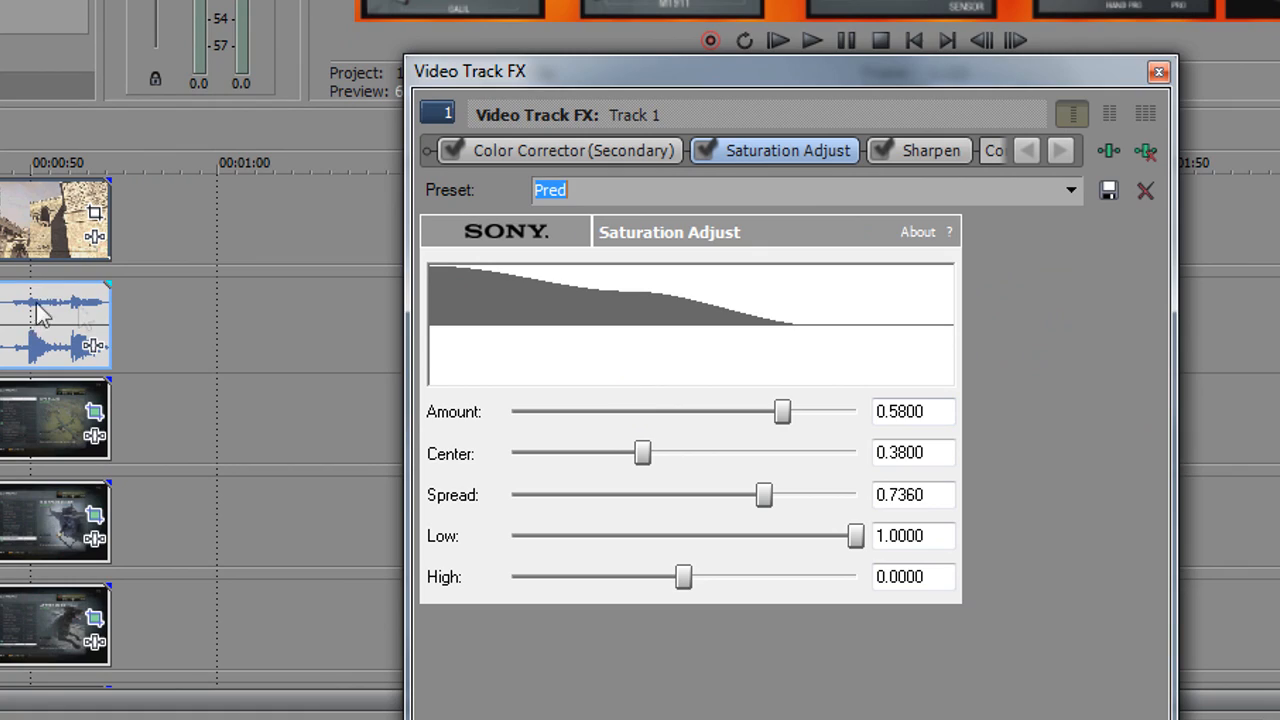
# Preview the colour-adjusted gameplay at several points along the timeline to judge the saturation
pyautogui.click(68, 440)
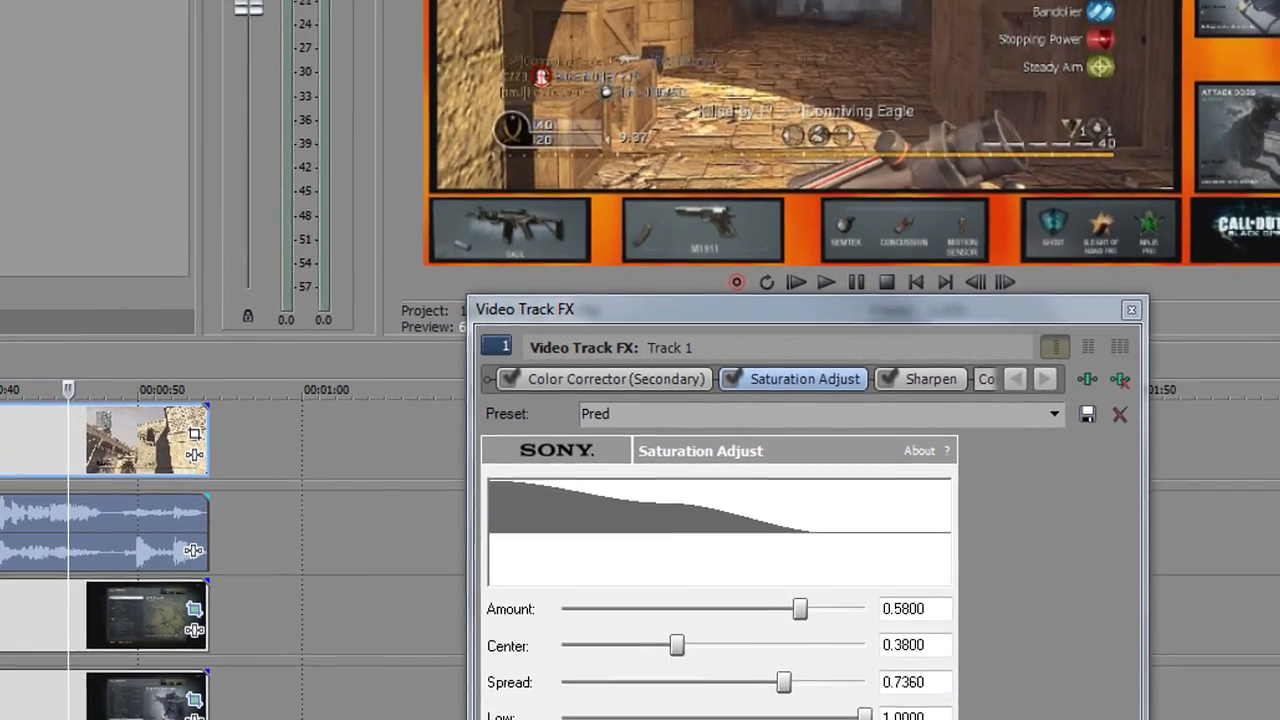
pyautogui.click(3, 440)
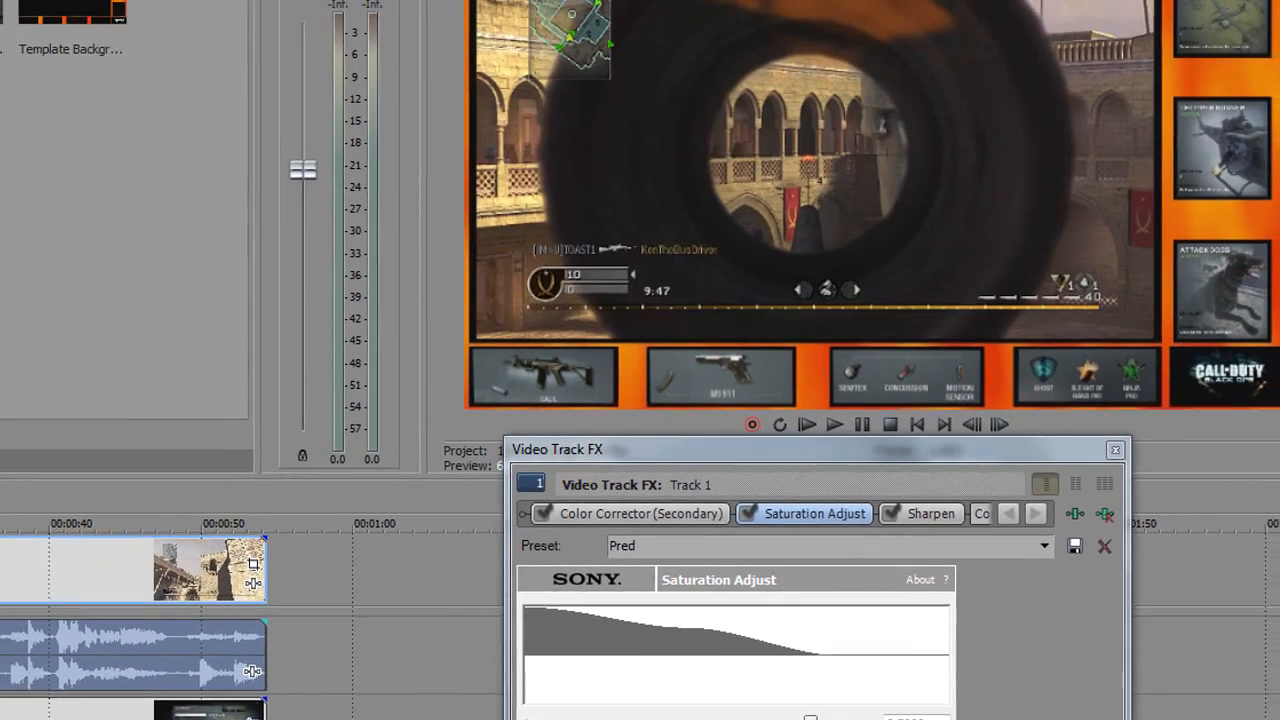
pyautogui.click(3, 440)
pyautogui.click(3, 440)
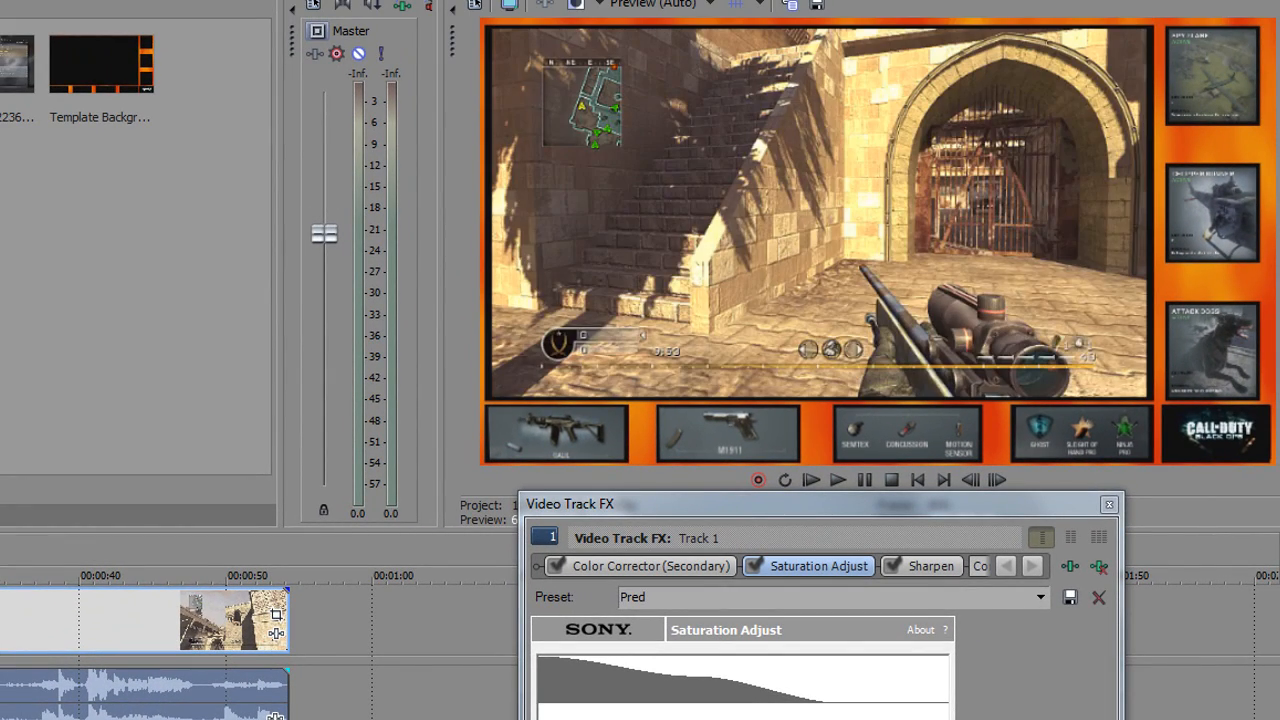
pyautogui.click(1, 705)
pyautogui.click(98, 706)
pyautogui.click(142, 708)
pyautogui.click(218, 712)
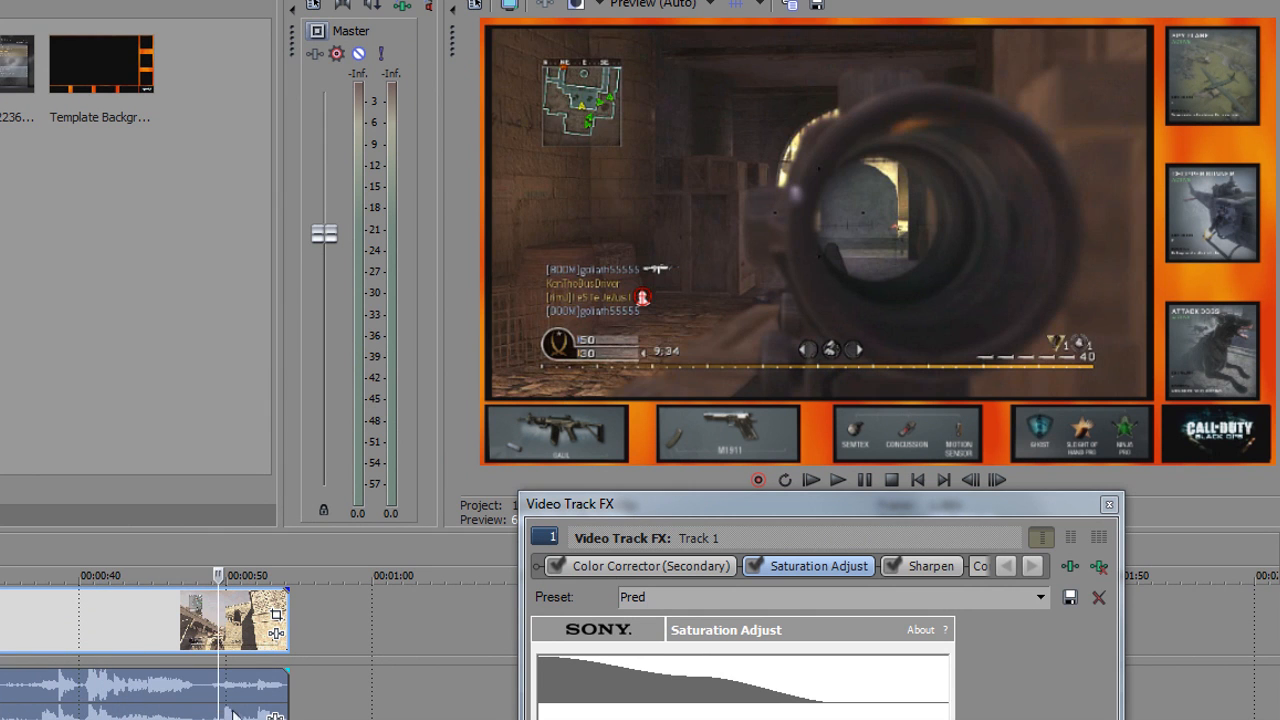
pyautogui.click(80, 700)
pyautogui.click(115, 700)
pyautogui.click(160, 700)
pyautogui.click(199, 703)
pyautogui.click(231, 697)
pyautogui.click(137, 691)
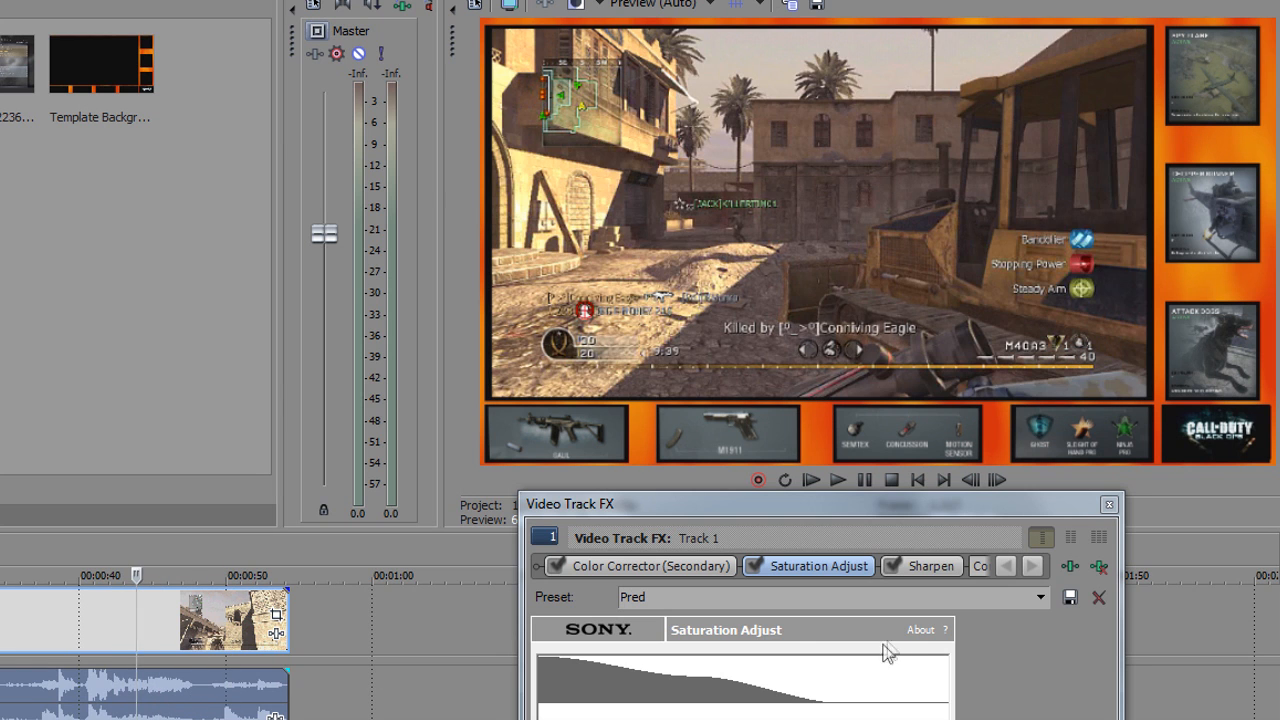
# Apply the Pred preset to track 1's Sharpen effect
pyautogui.click(950, 568)
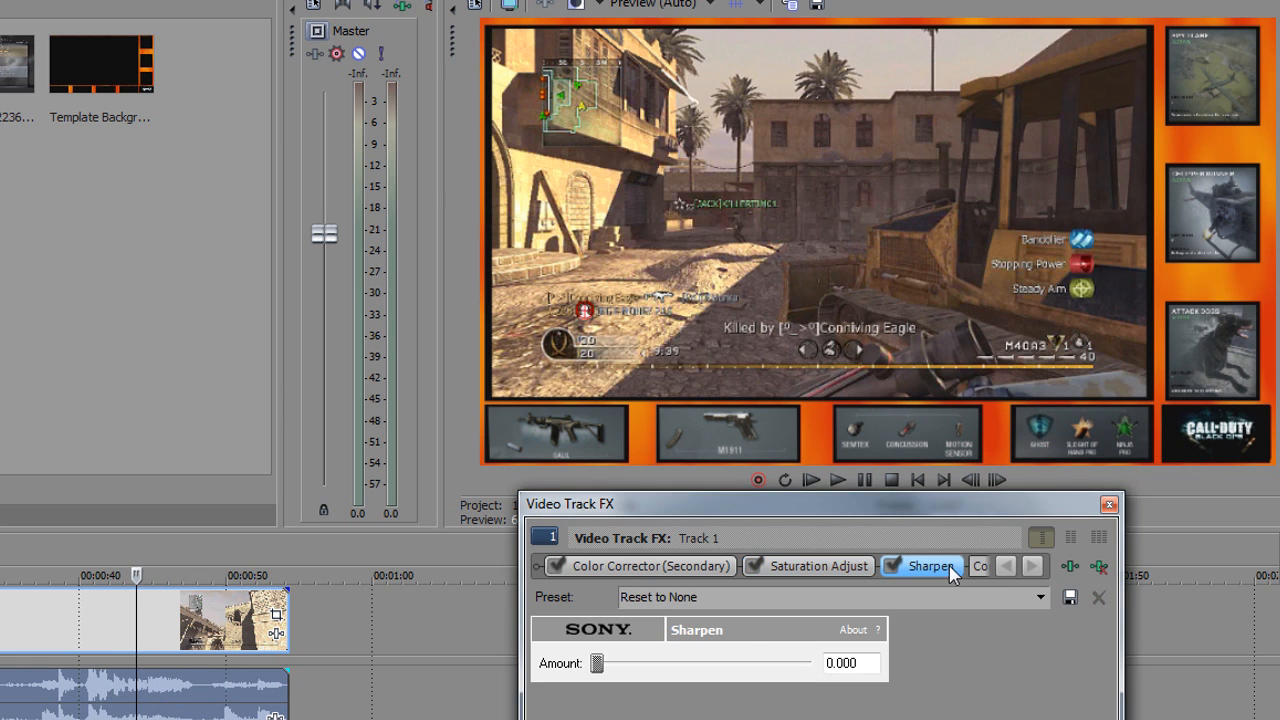
pyautogui.click(1039, 598)
pyautogui.click(755, 690)
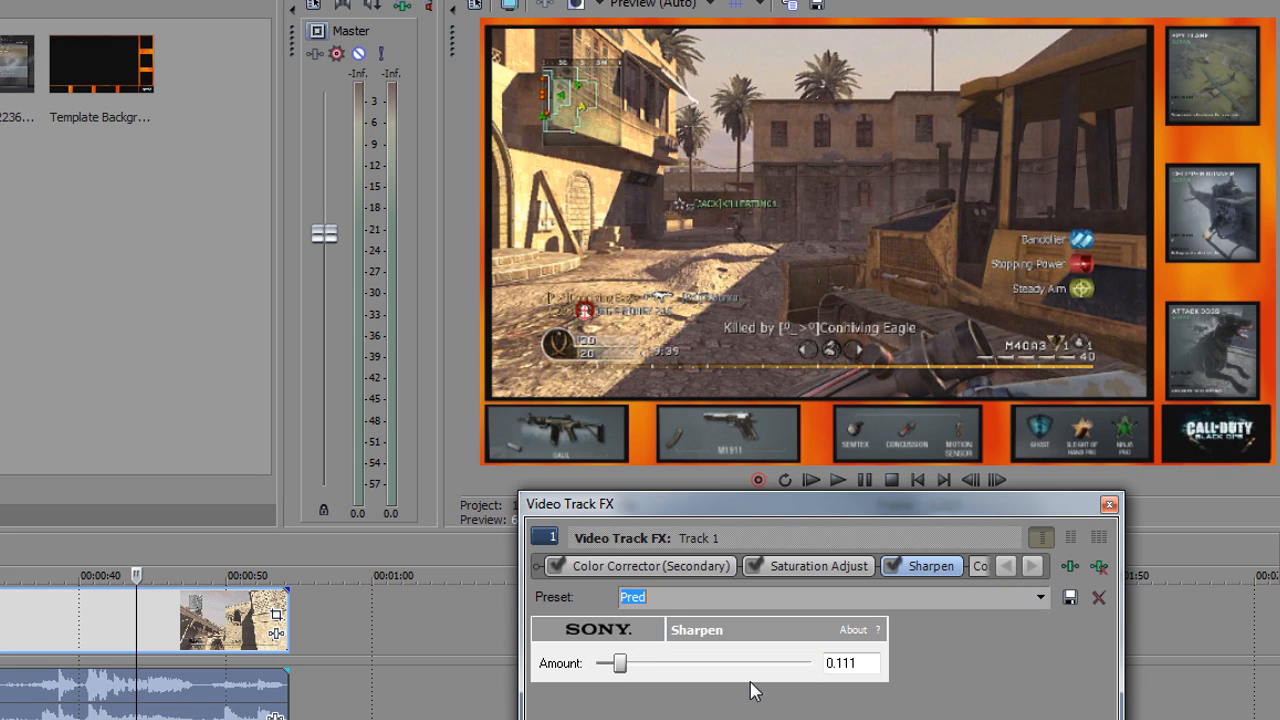
# Compare the frame with Sharpen switched off and on, review the Saturation Adjust settings and close the track effects
pyautogui.click(887, 563)
pyautogui.click(887, 563)
pyautogui.click(887, 563)
pyautogui.click(887, 565)
pyautogui.click(887, 564)
pyautogui.click(887, 564)
pyautogui.click(800, 566)
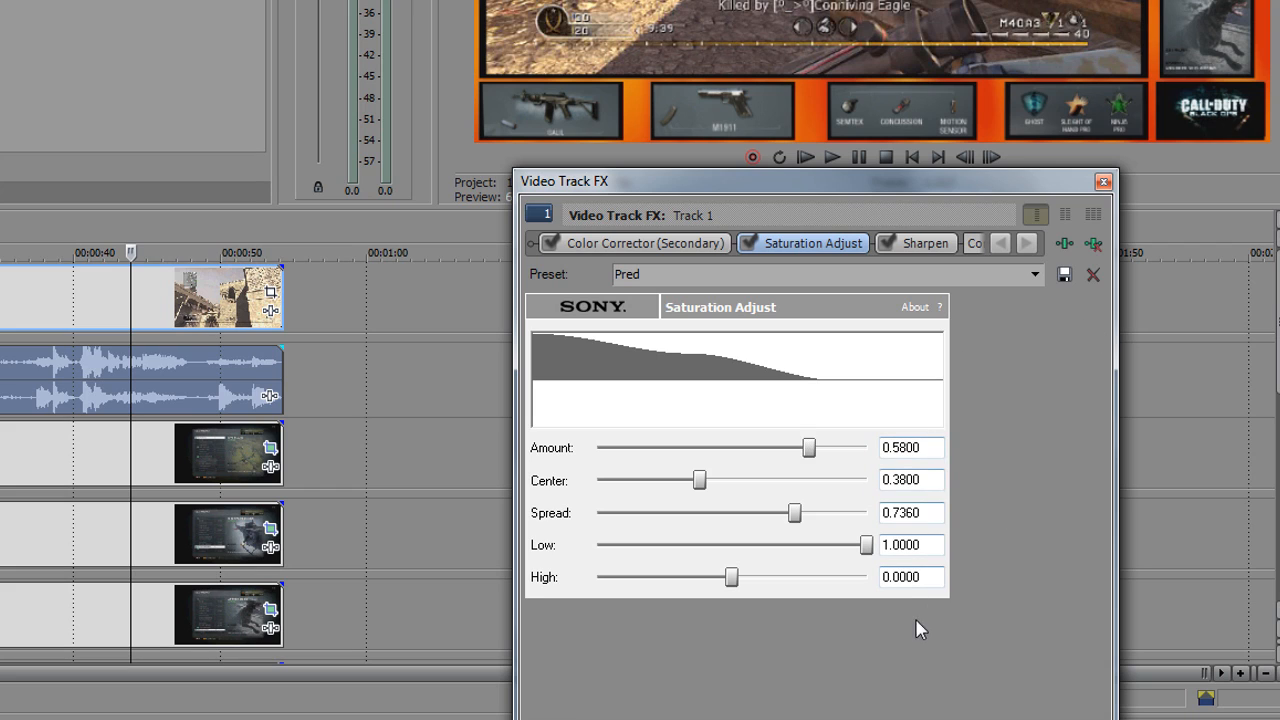
pyautogui.click(1104, 181)
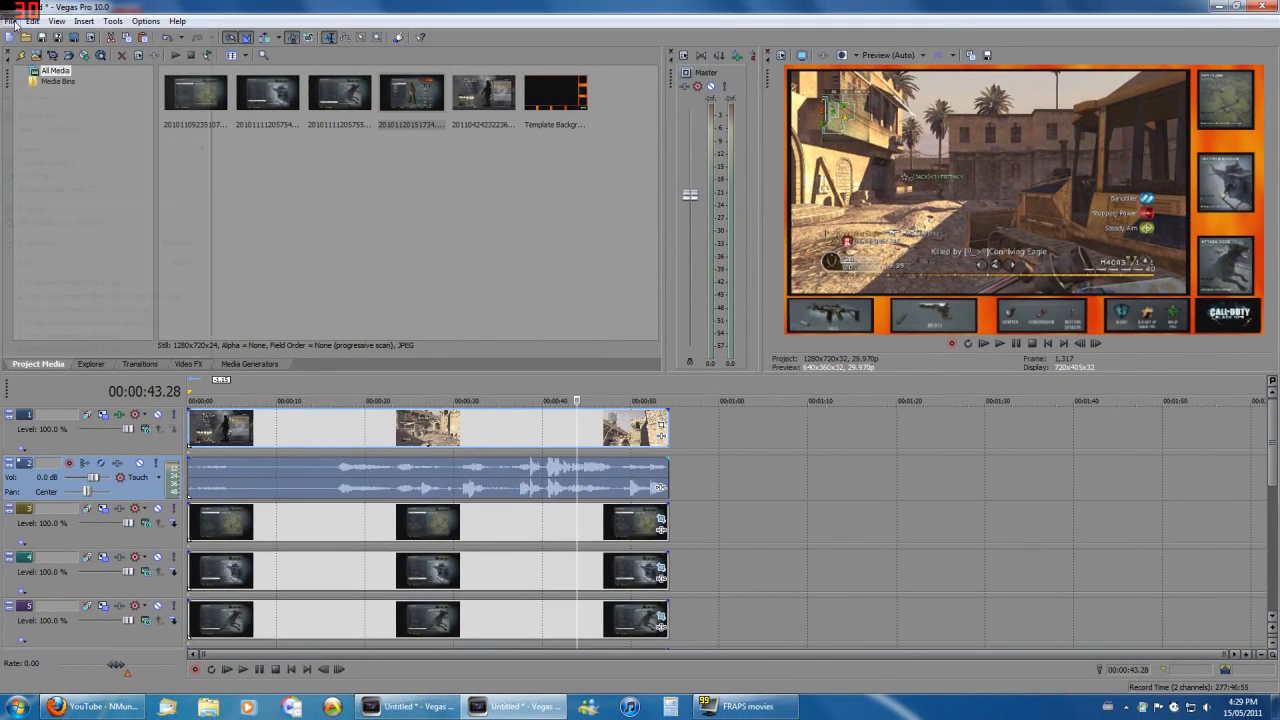
# Open the Render As settings and check the available output file types, keeping Windows Media Video V11
pyautogui.click(9, 21)
pyautogui.click(63, 116)
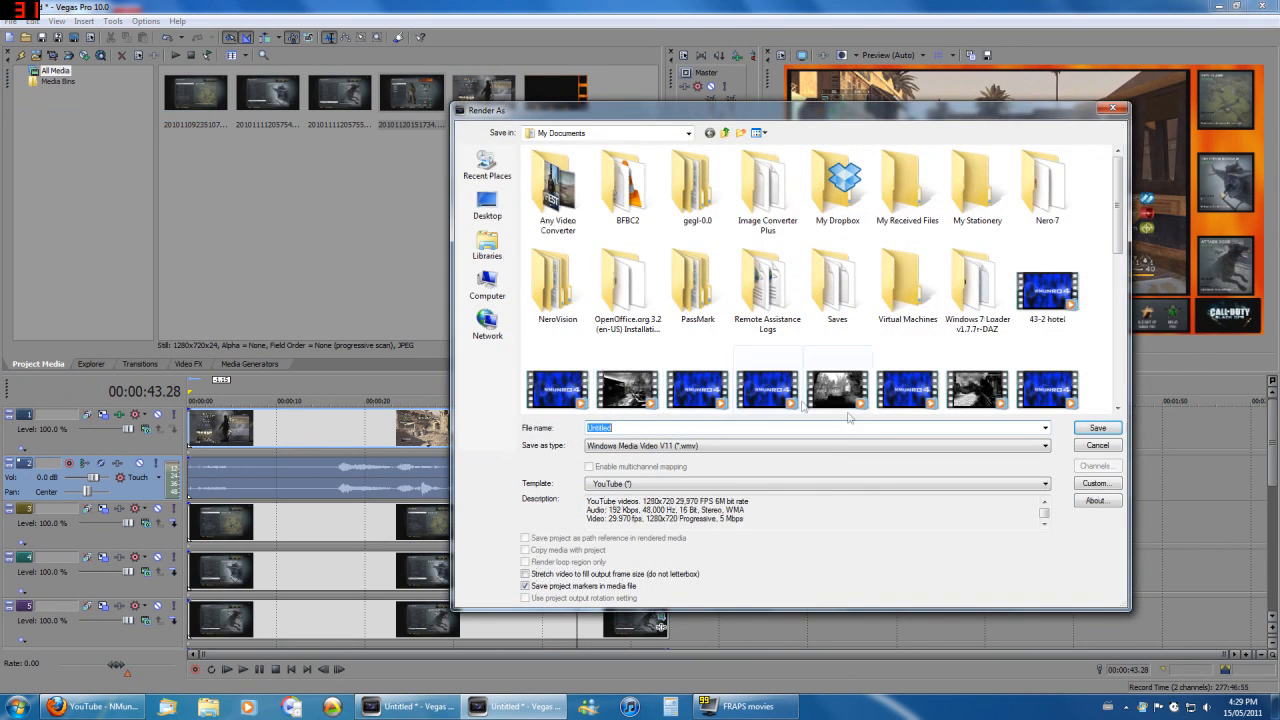
pyautogui.click(889, 445)
pyautogui.click(888, 445)
pyautogui.click(887, 446)
pyautogui.click(886, 451)
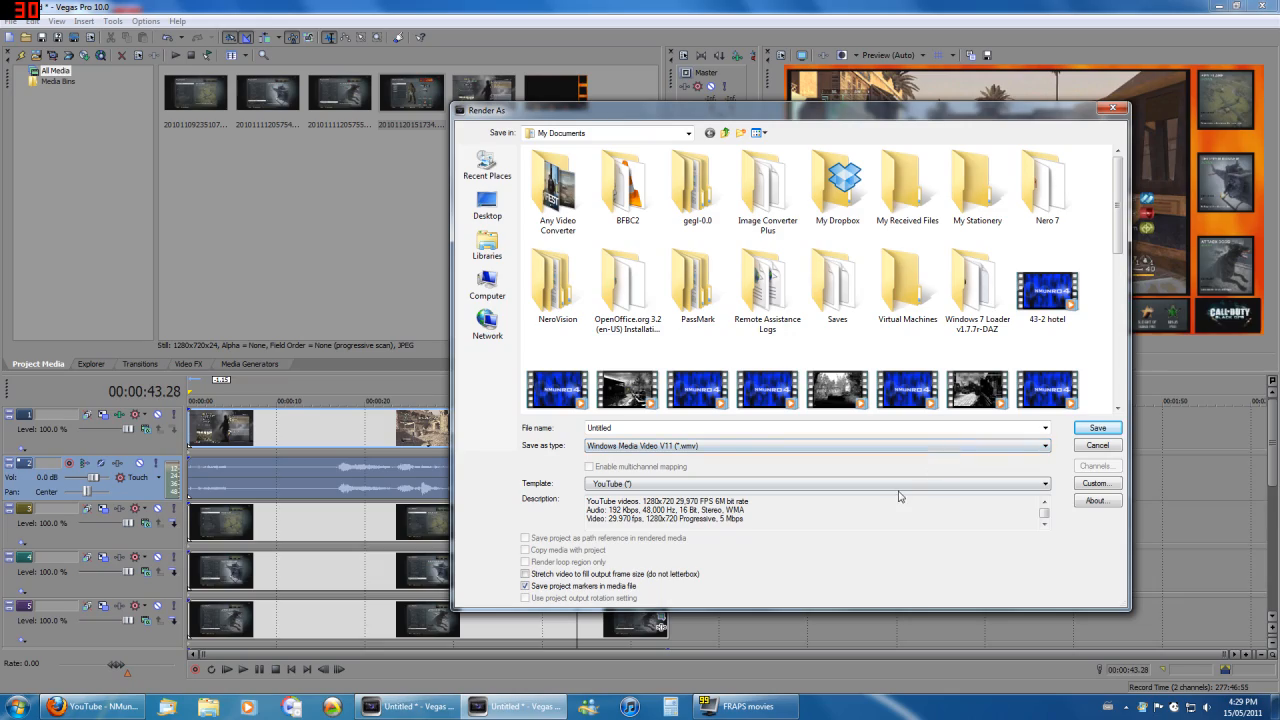
# Open the YouTube template's custom render settings and review the audio, video and bit rate options
pyautogui.click(1098, 484)
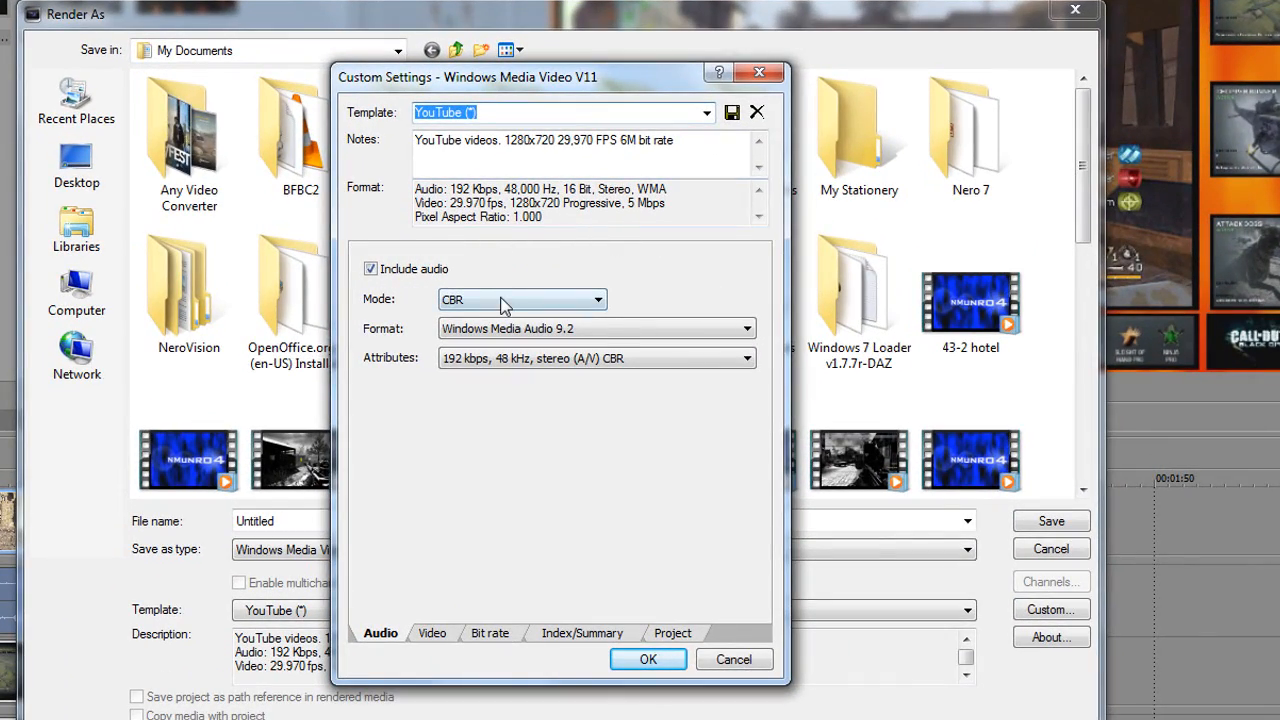
pyautogui.click(503, 305)
pyautogui.click(504, 305)
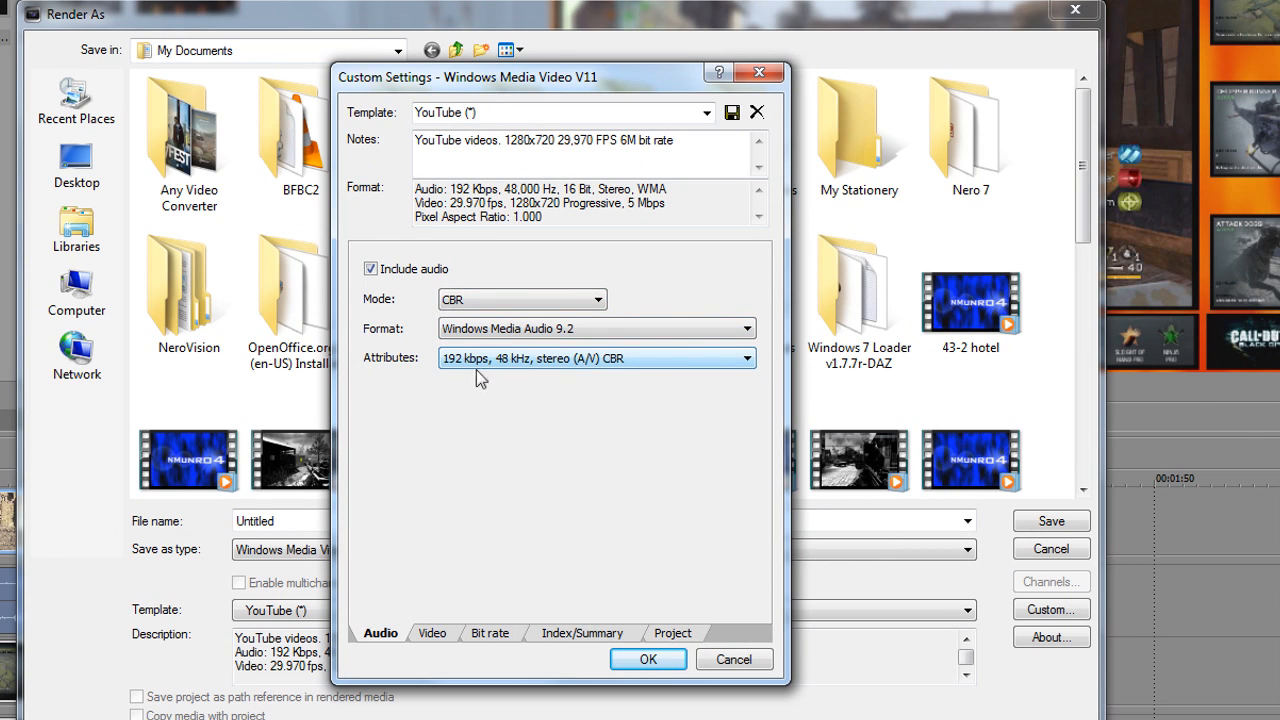
pyautogui.click(436, 640)
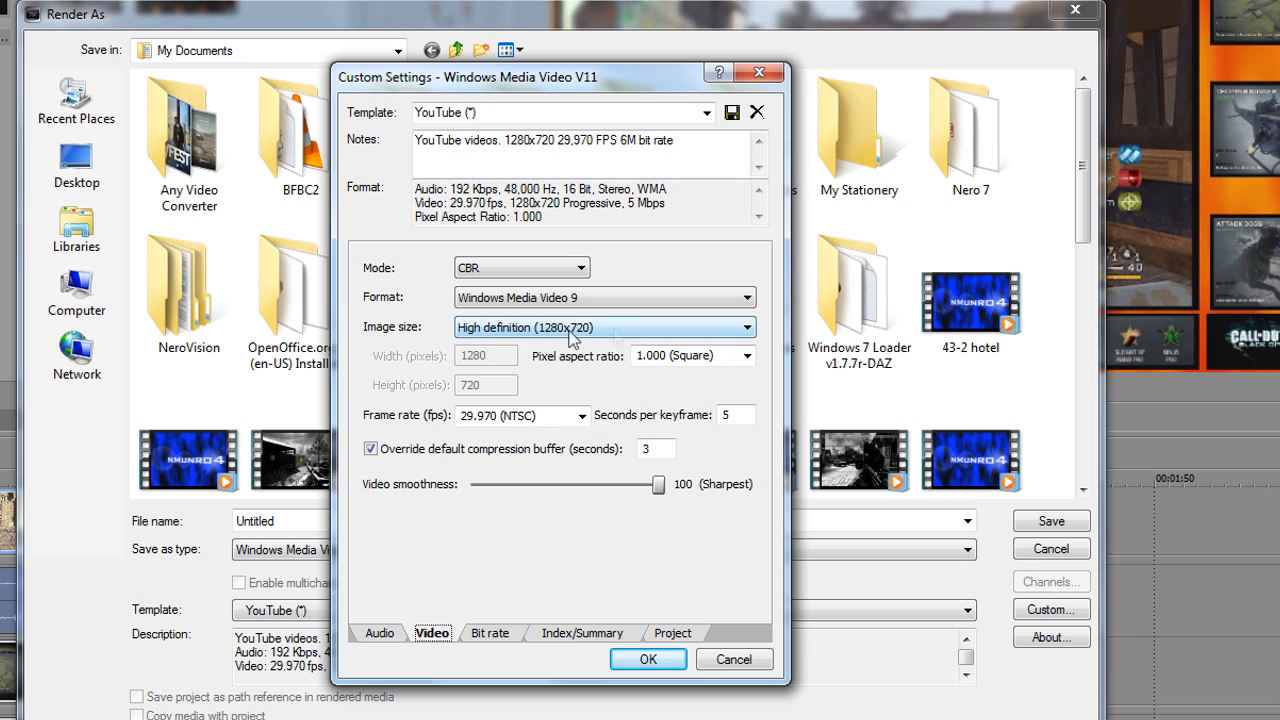
pyautogui.click(524, 416)
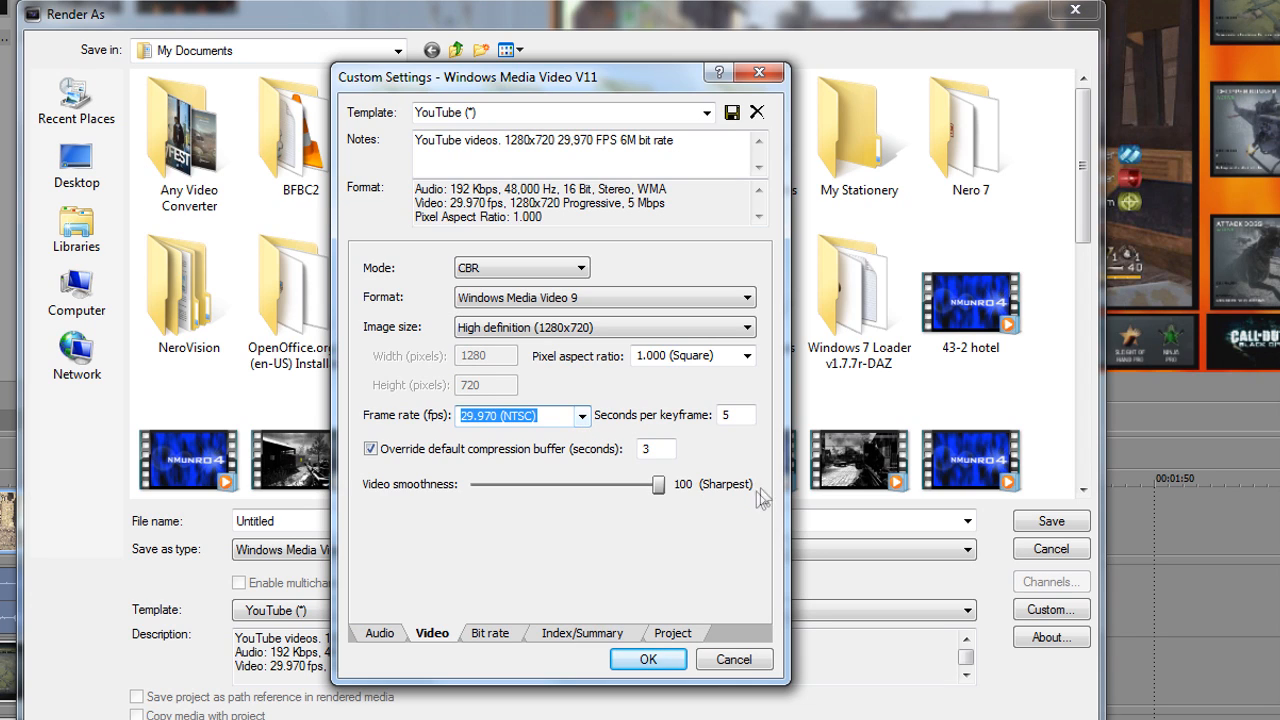
pyautogui.click(490, 633)
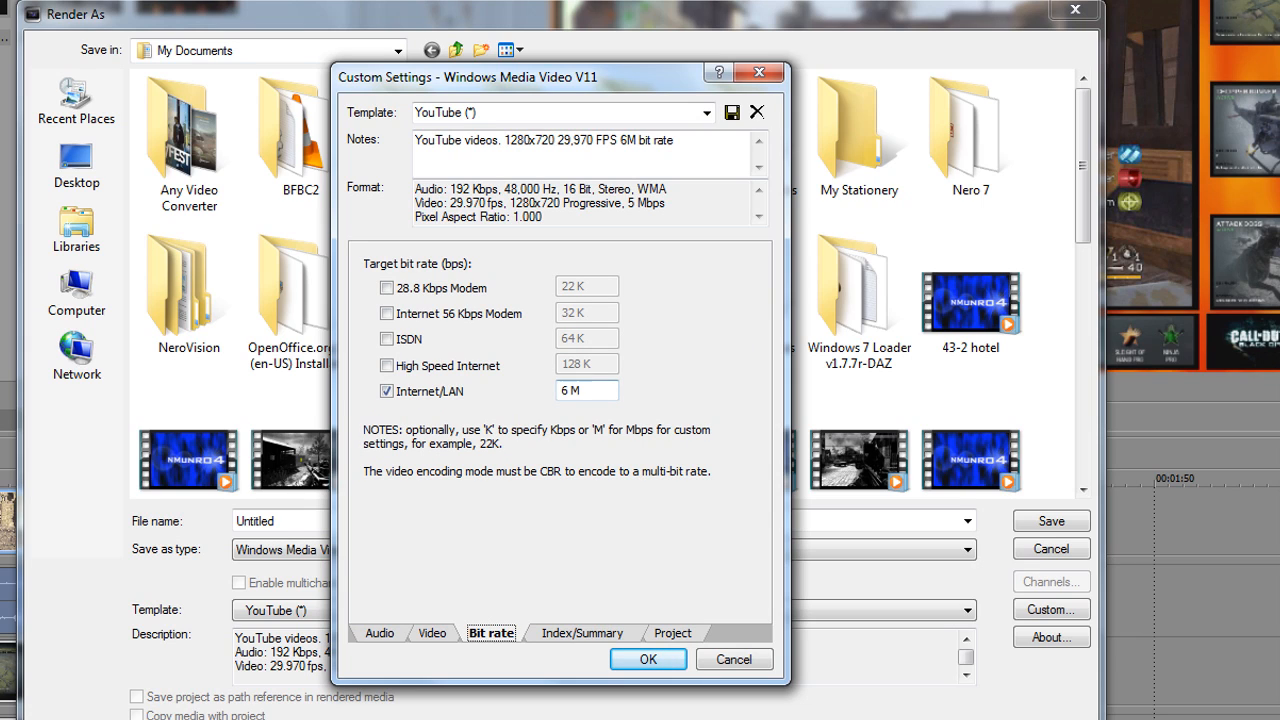
# Check the video rendering quality in the template's project settings, accept the custom settings and cancel the render setup
pyautogui.click(672, 634)
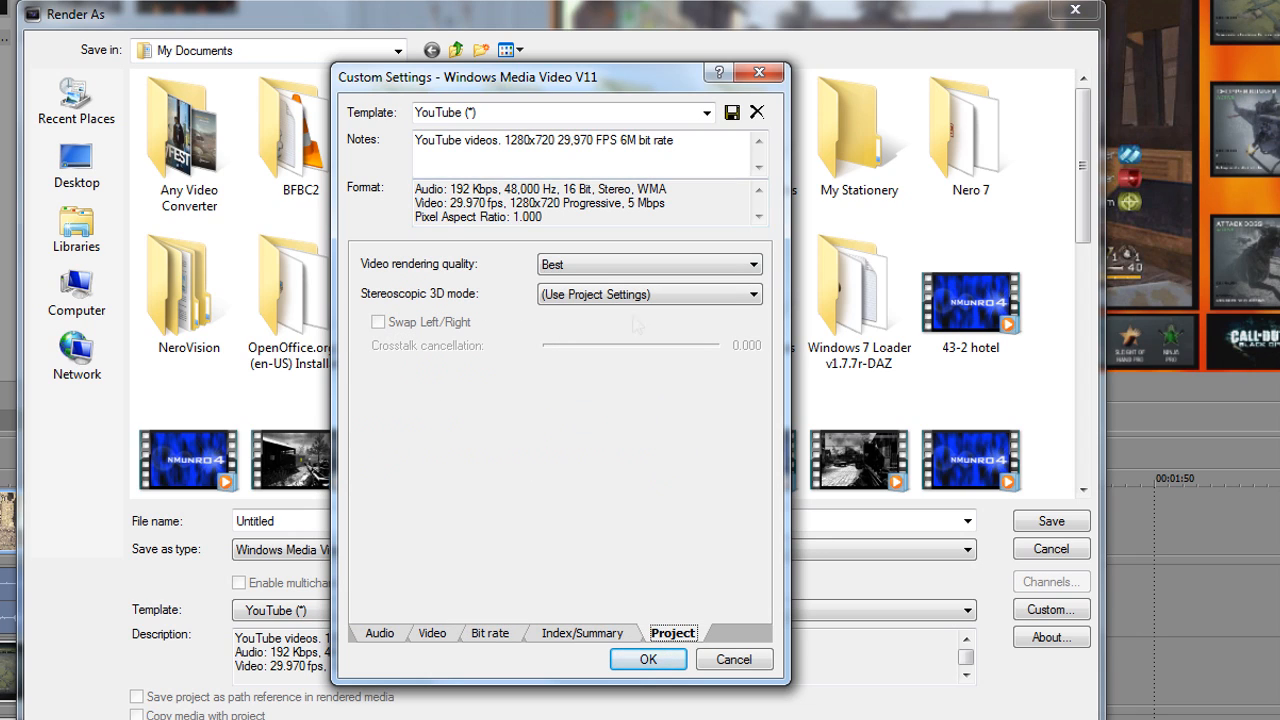
pyautogui.click(565, 265)
pyautogui.click(626, 264)
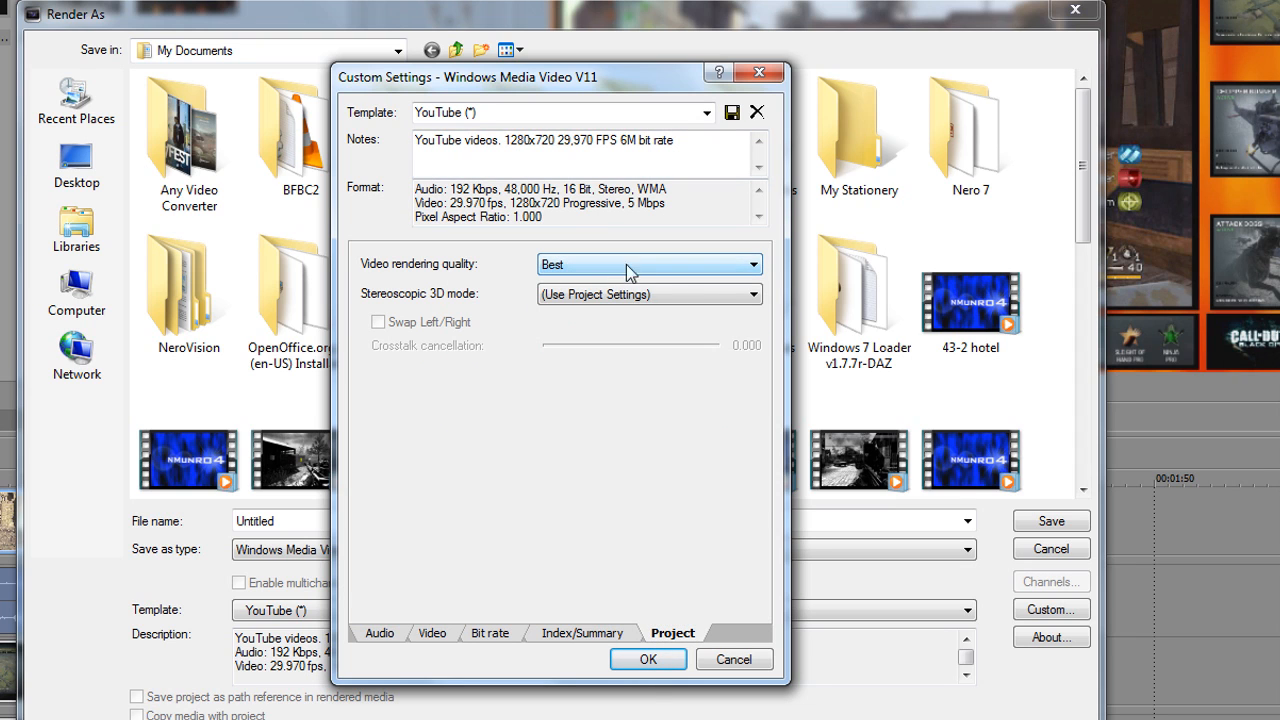
pyautogui.click(650, 658)
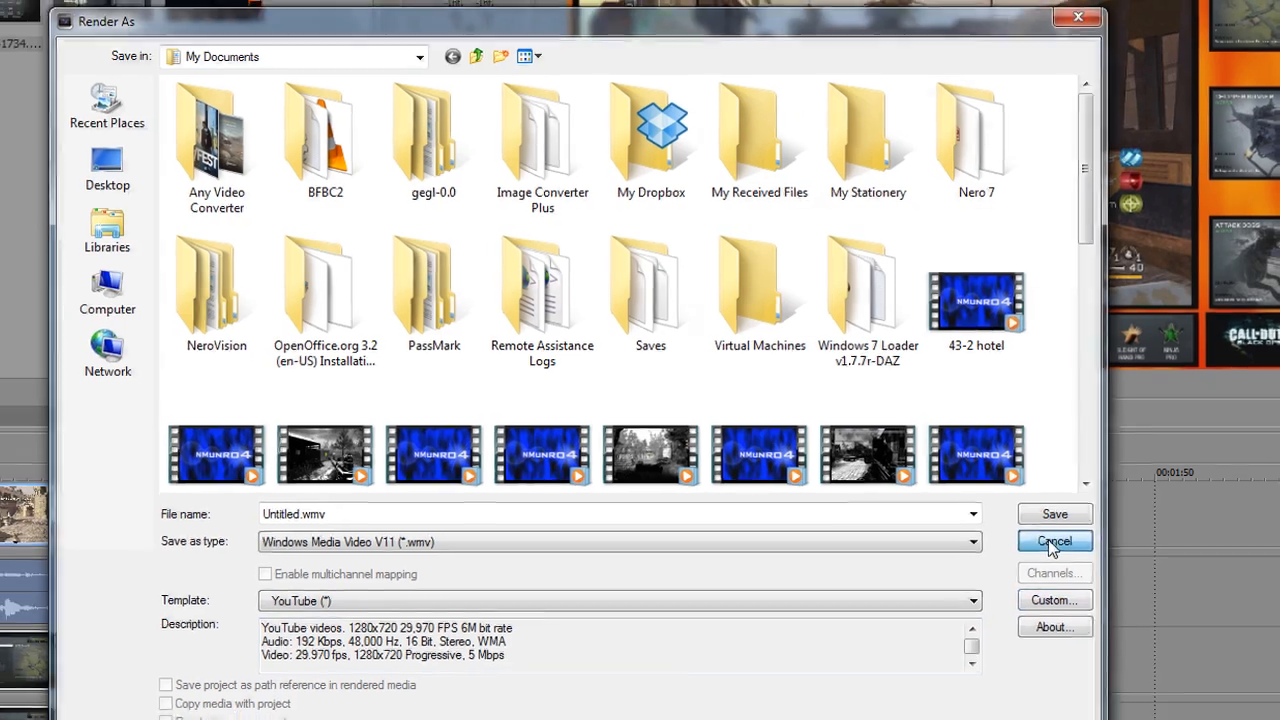
pyautogui.click(1046, 552)
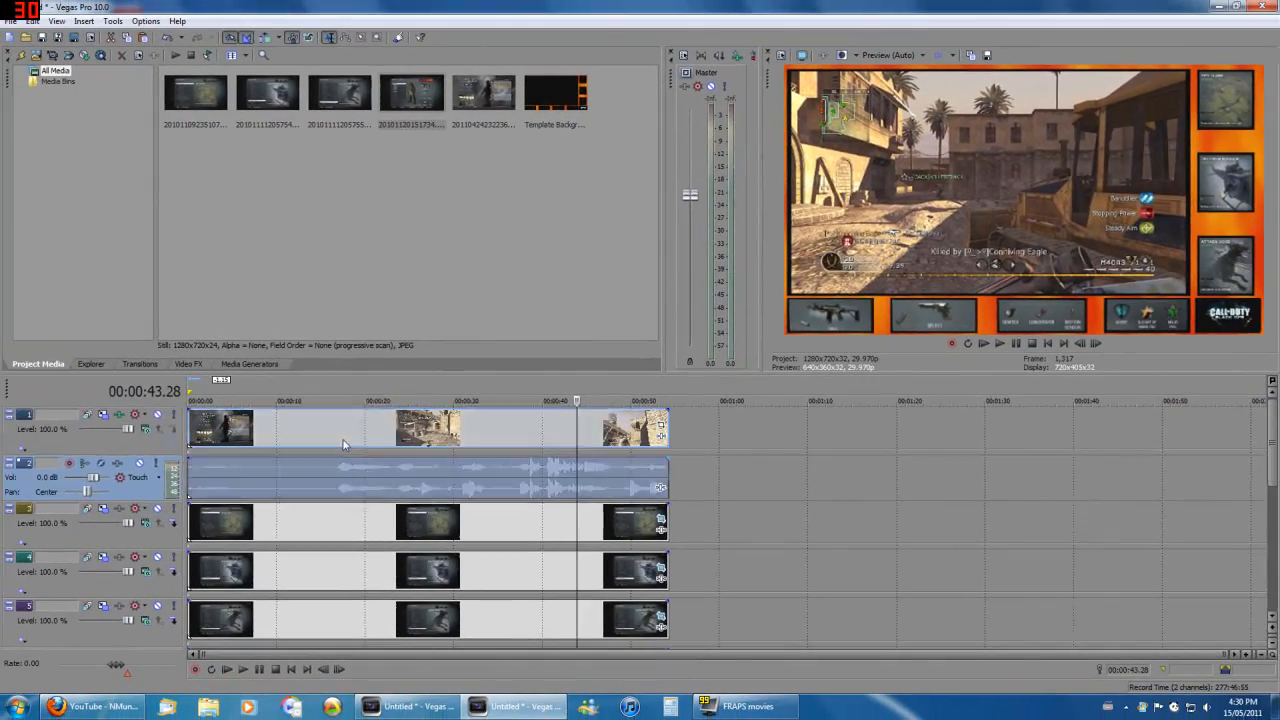
# Preview the finished template composition at several points along the gameplay clip
pyautogui.click(39, 506)
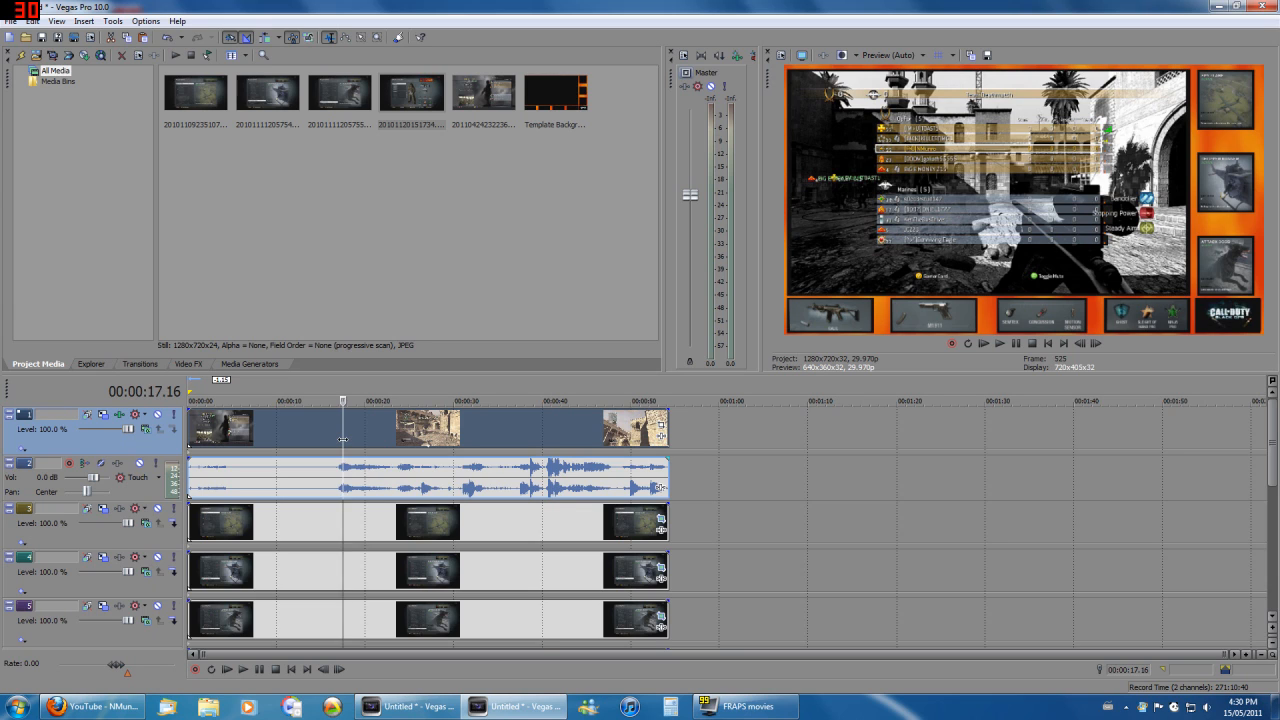
pyautogui.click(551, 449)
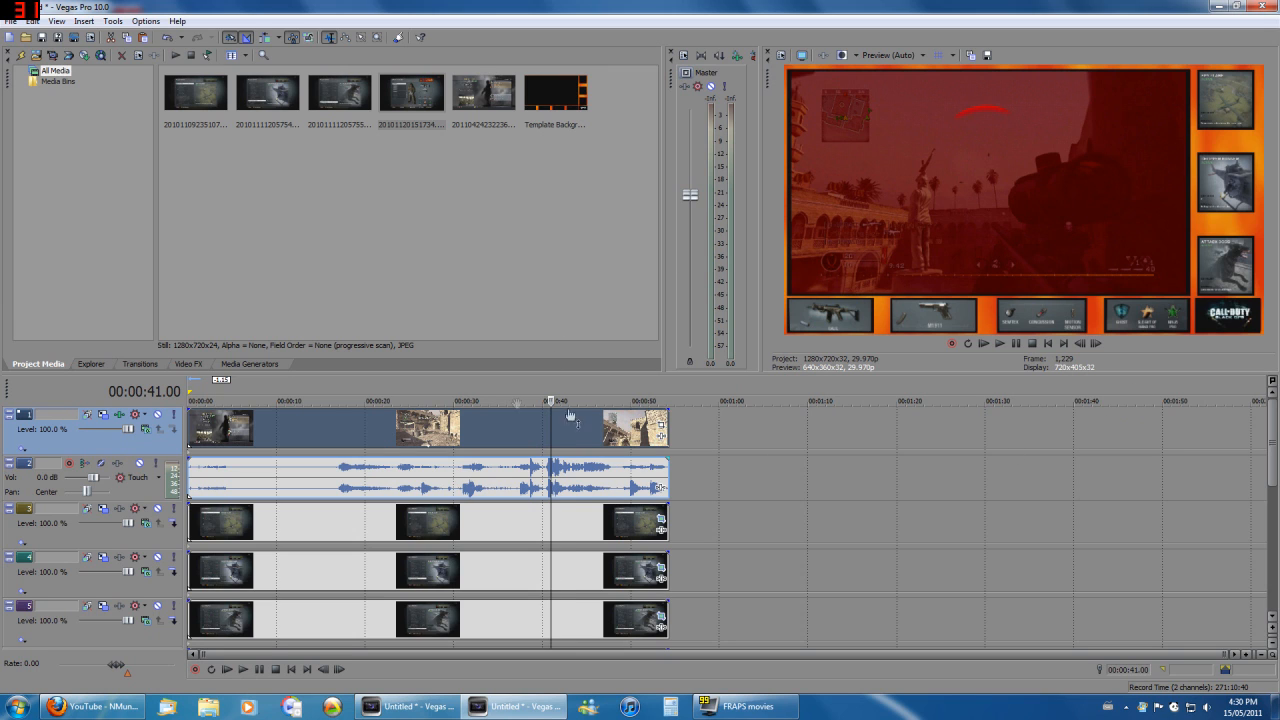
pyautogui.click(440, 422)
pyautogui.click(394, 432)
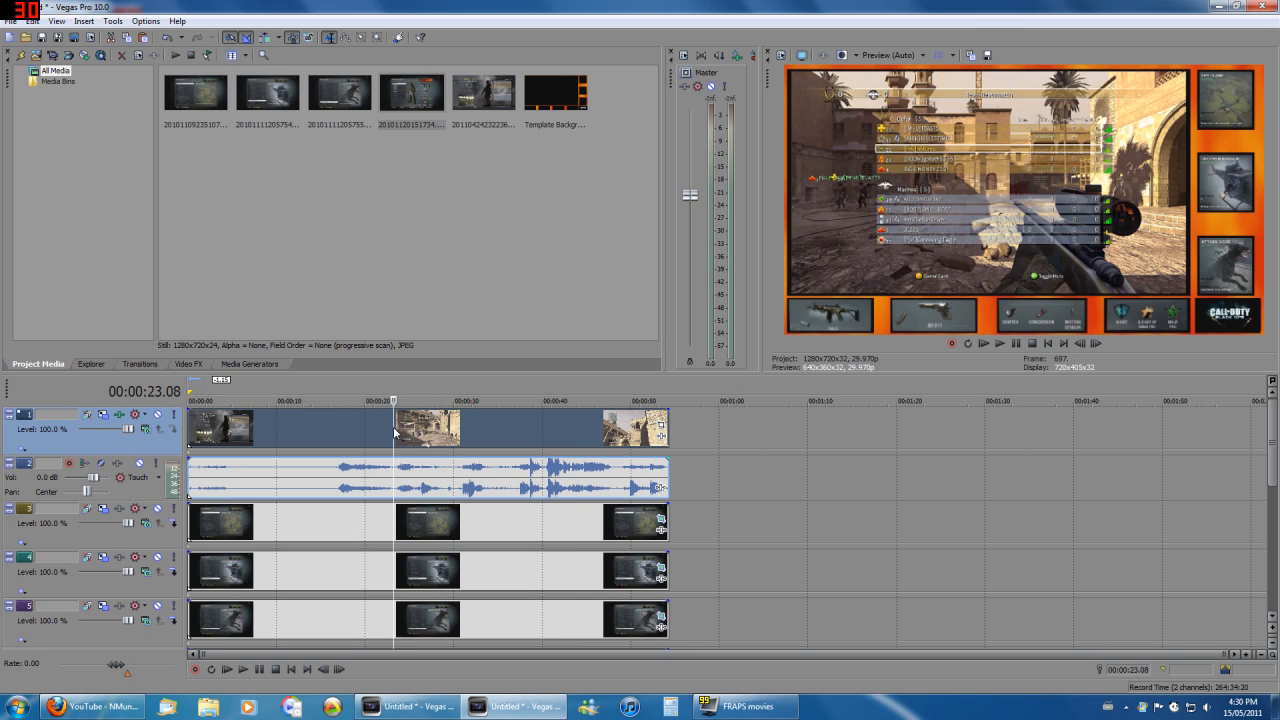
pyautogui.click(530, 438)
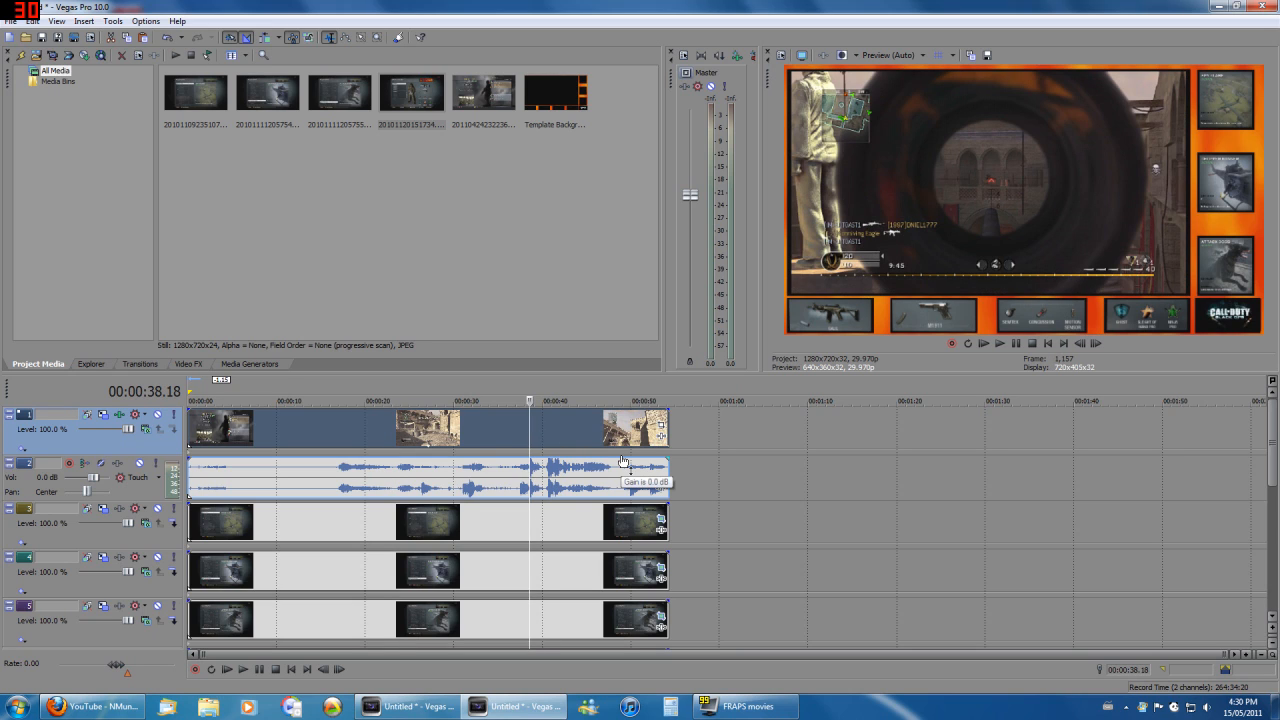